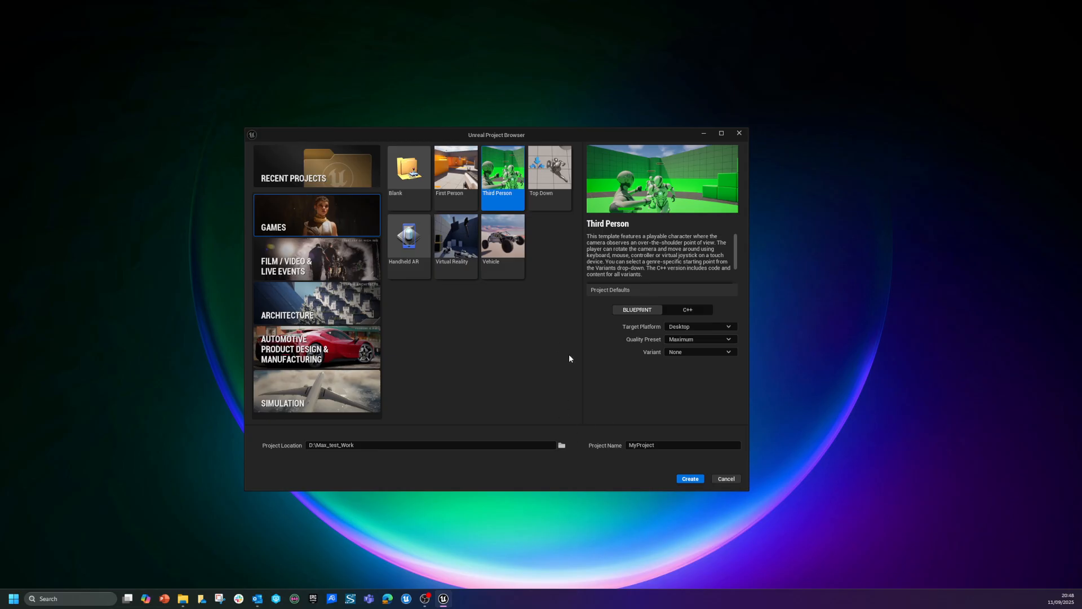
Step: Set the Third Person template's variant to Combat and create the project
left_click(681, 354)
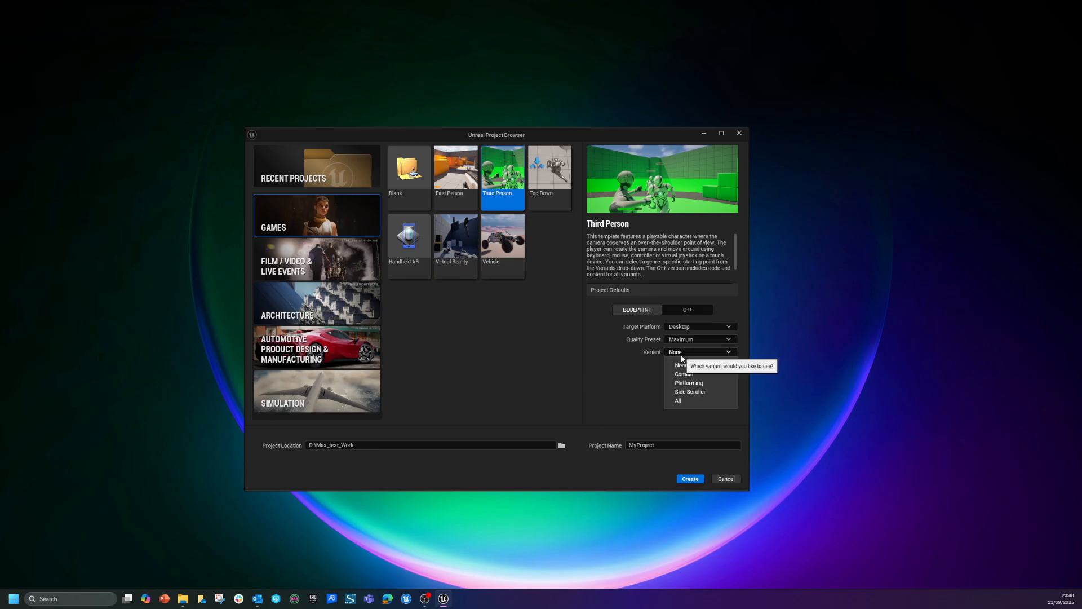
left_click(666, 351)
left_click(667, 353)
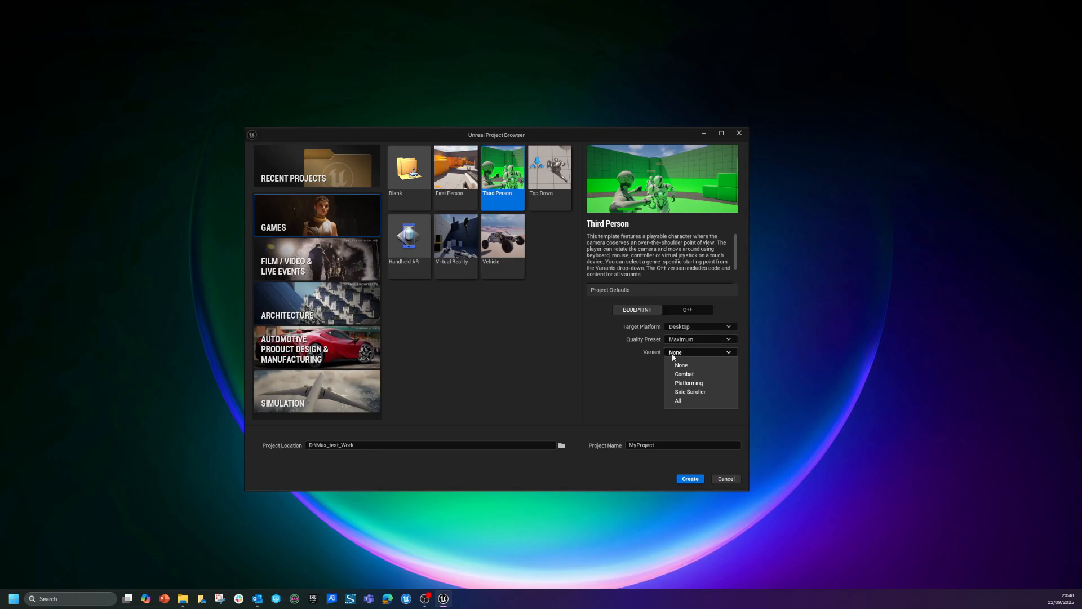
left_click(711, 376)
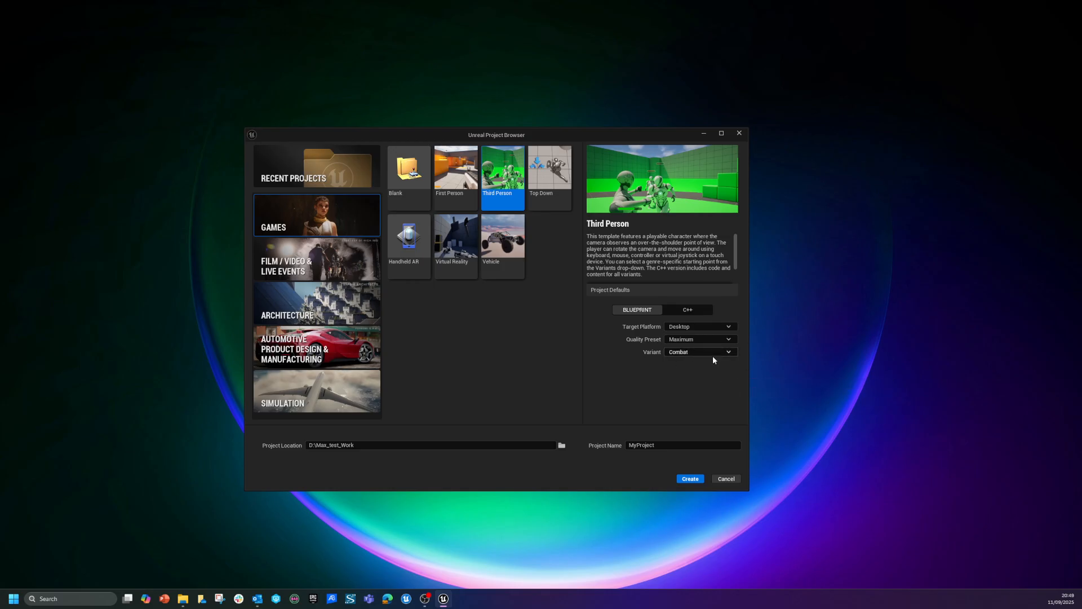
left_click(692, 480)
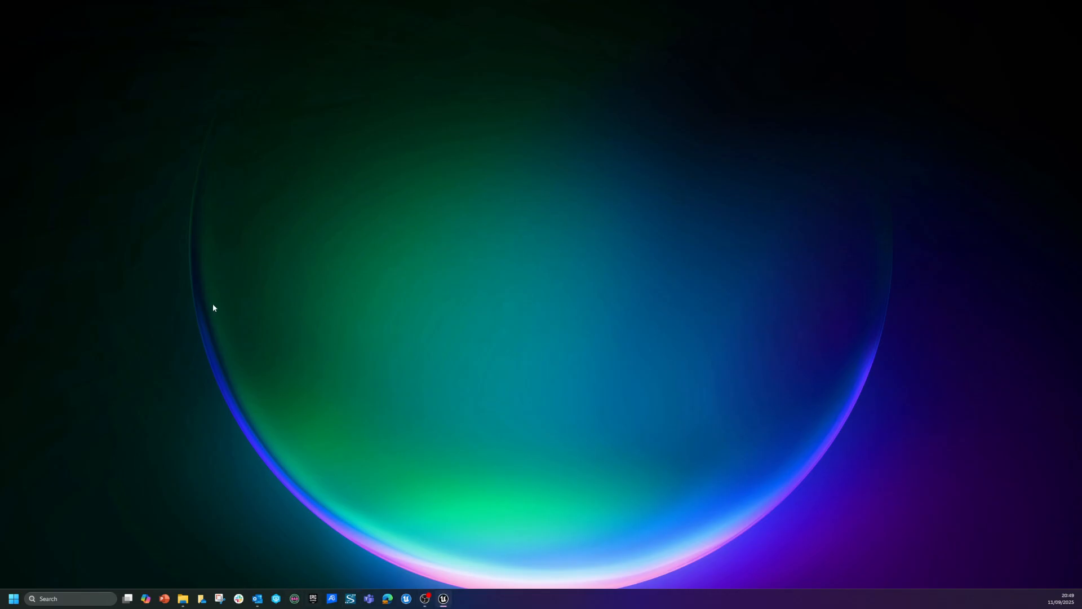
Step: Switch to the Epic Games Launcher and search the Unreal Engine Fab Library for "rom"
left_click(313, 599)
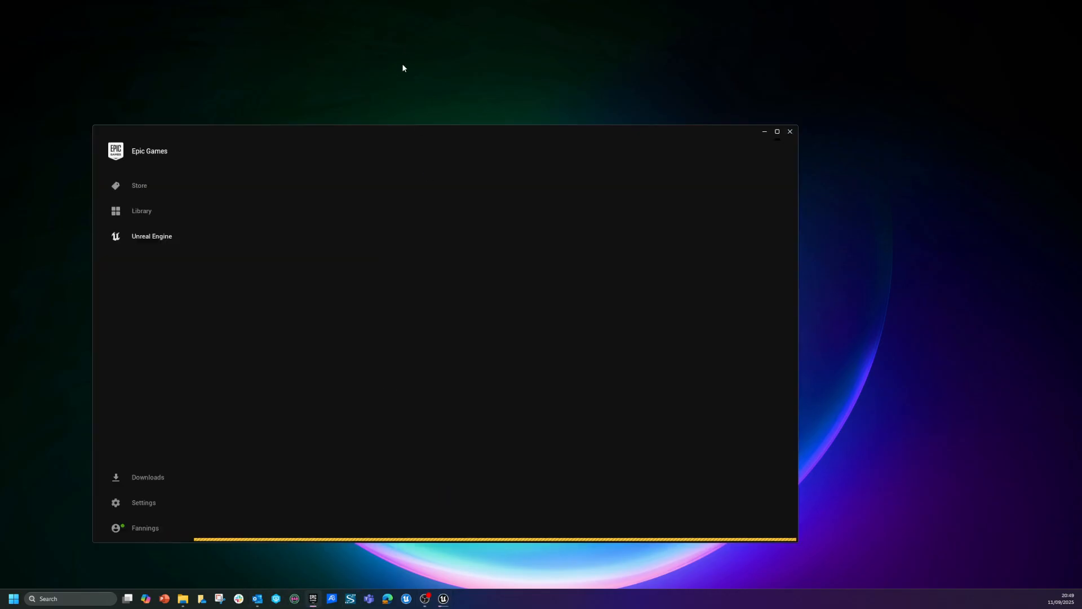
left_click(329, 154)
scroll(676, 406, "down", 3)
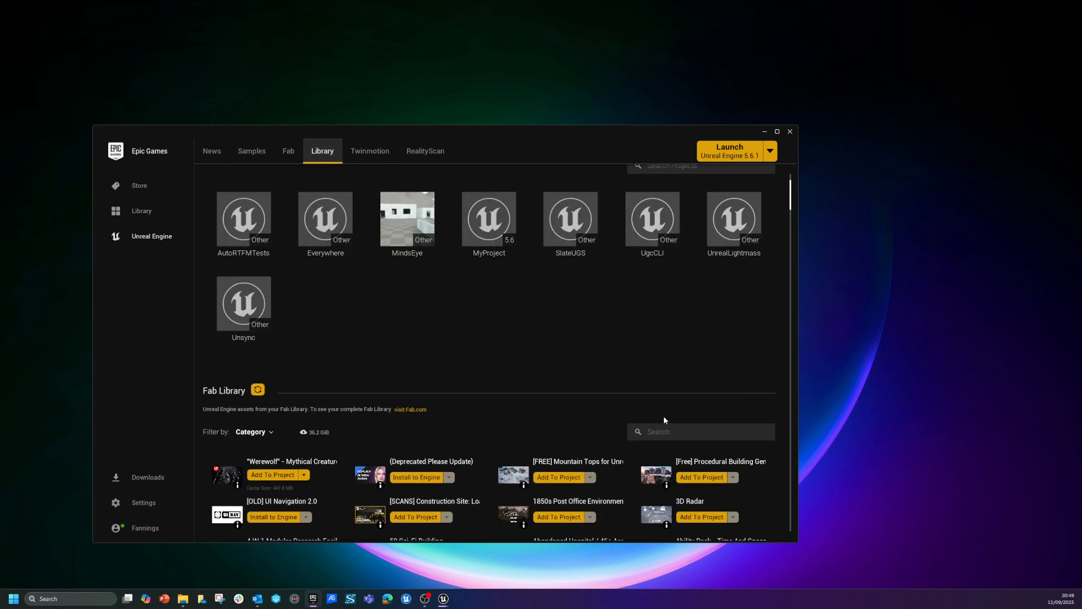
type("rome")
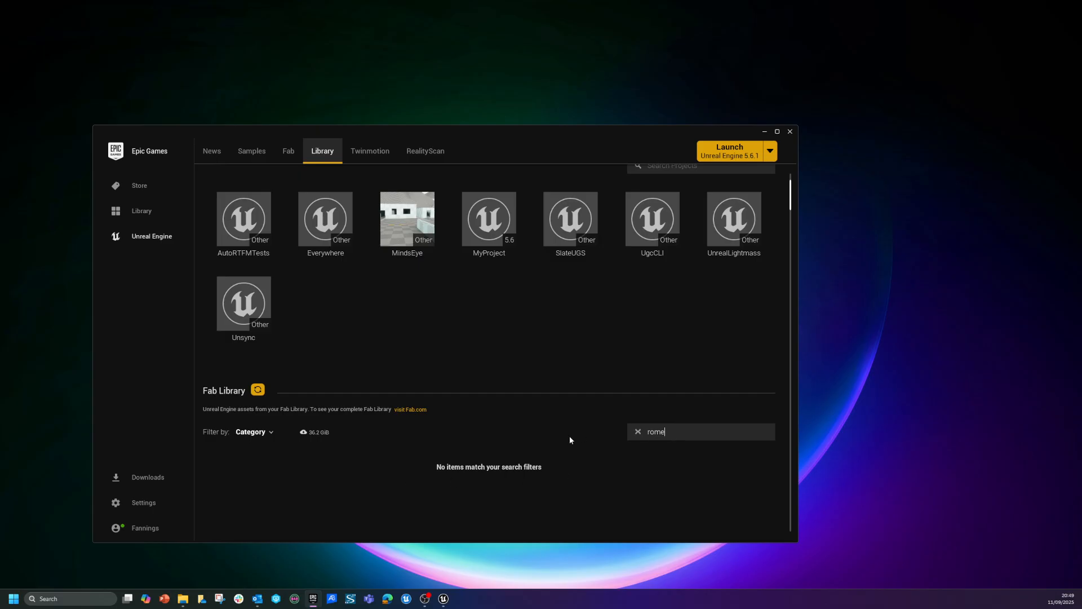
key("BackSpace")
key("BackSpace")
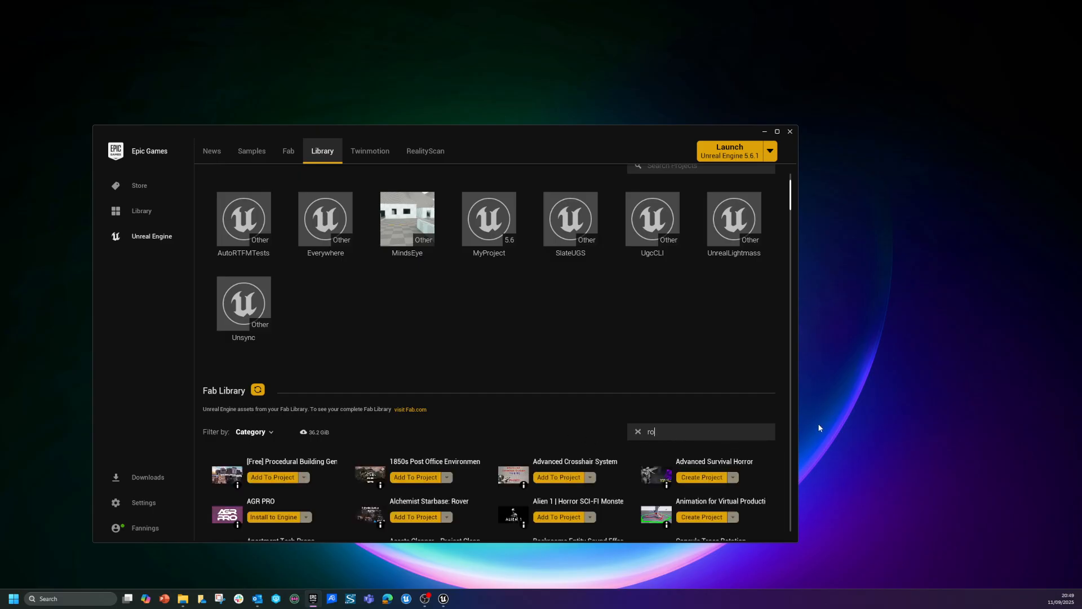
type("m")
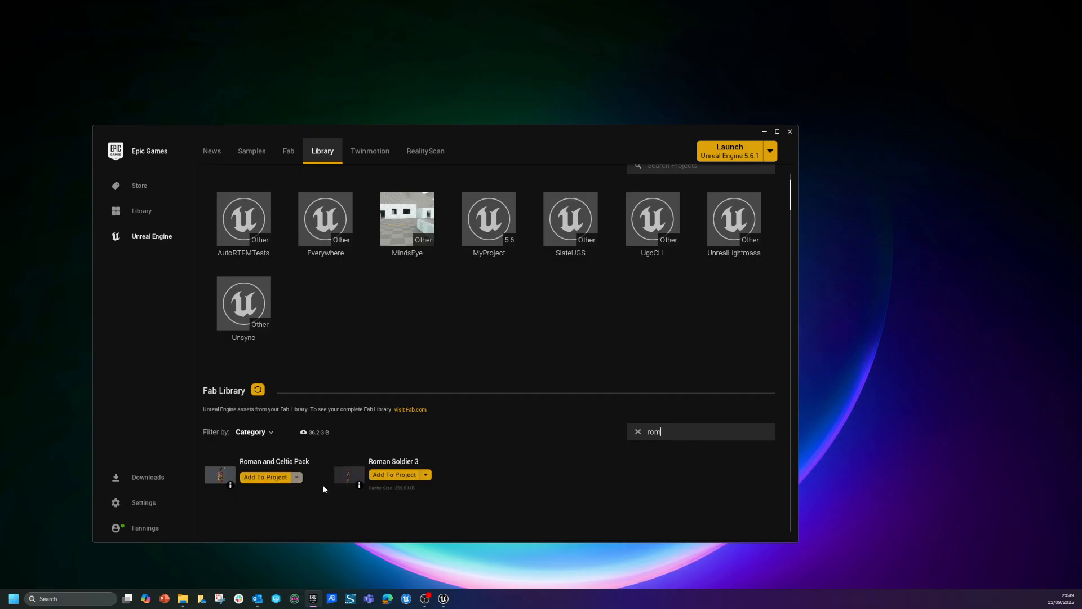
Step: Add the Roman Soldier 3 asset to MyProject using version 5.4, showing all projects to find it
left_click(384, 476)
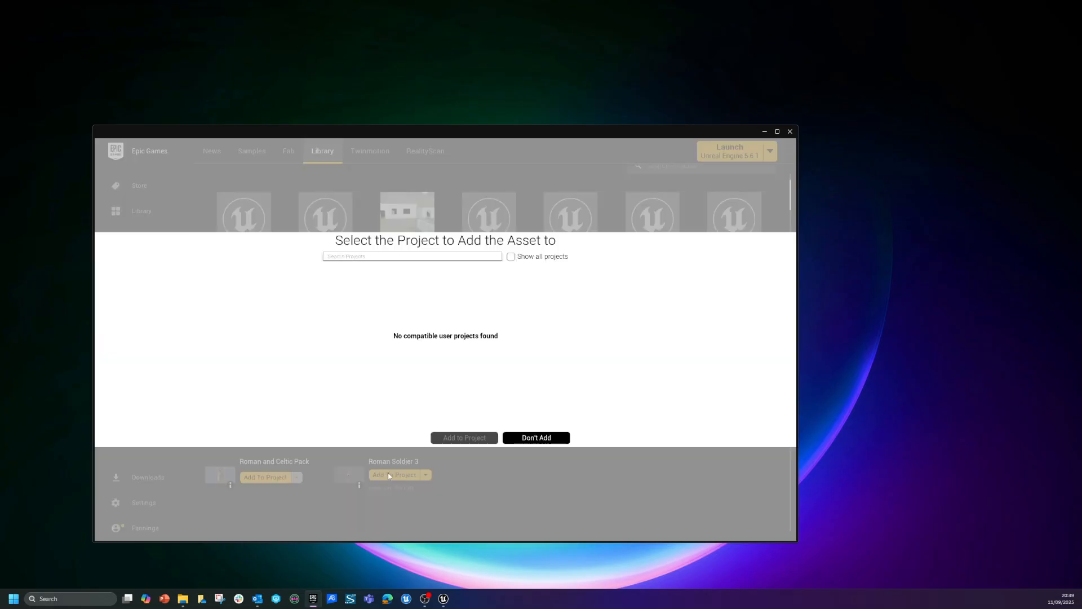
left_click(511, 257)
left_click(540, 290)
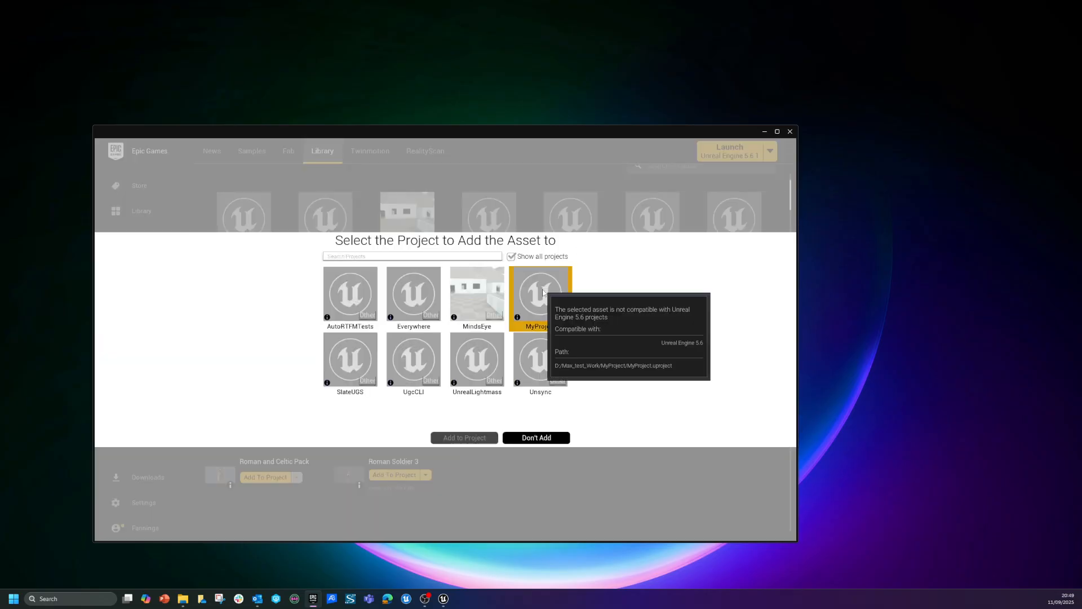
left_click(378, 425)
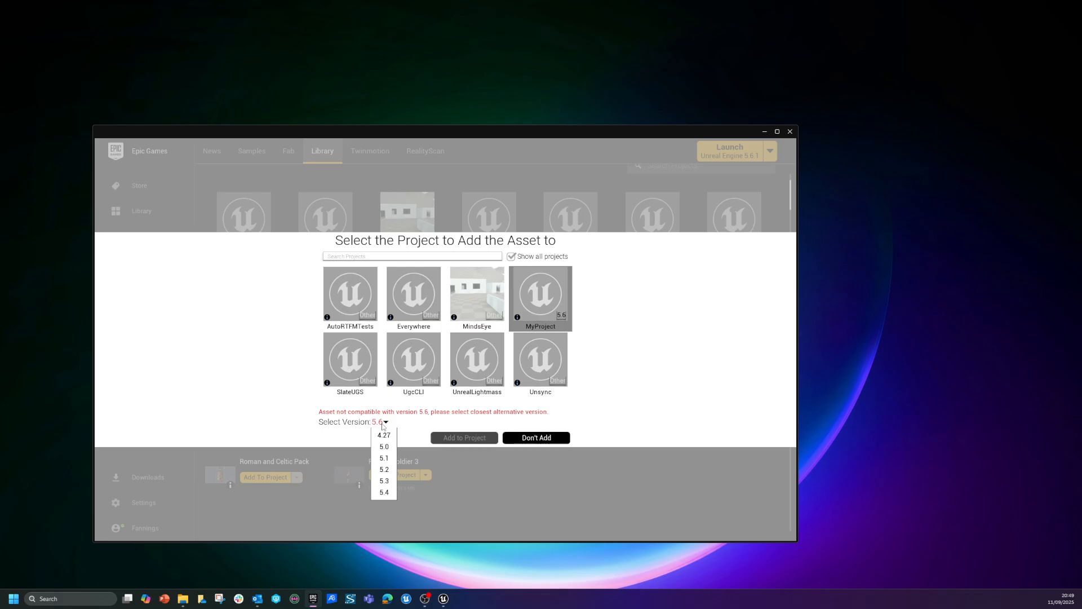
left_click(385, 489)
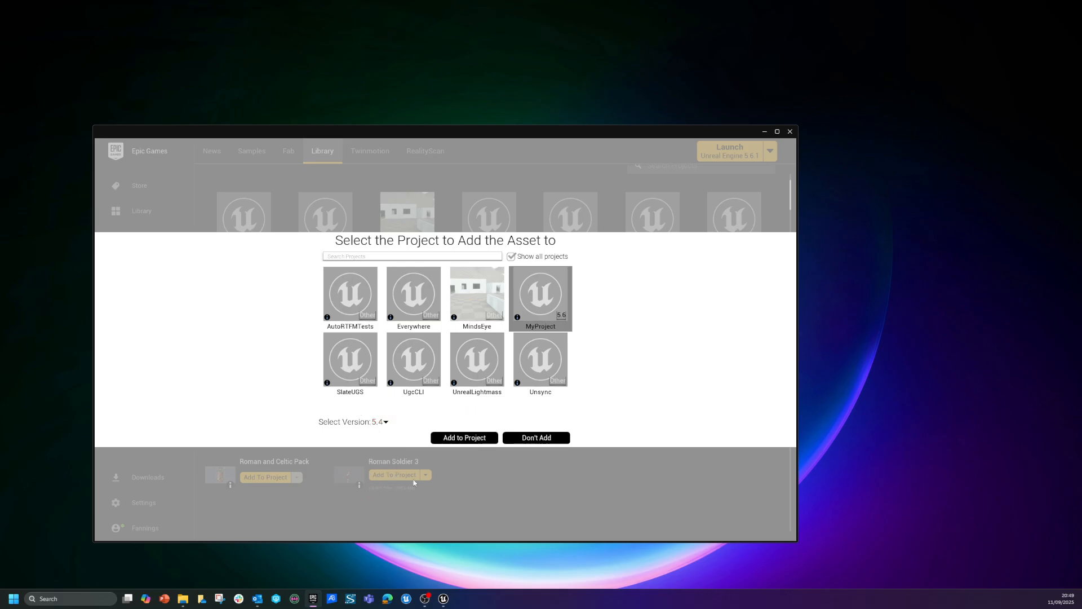
left_click(460, 439)
left_click_drag(0, 248, 350, 2)
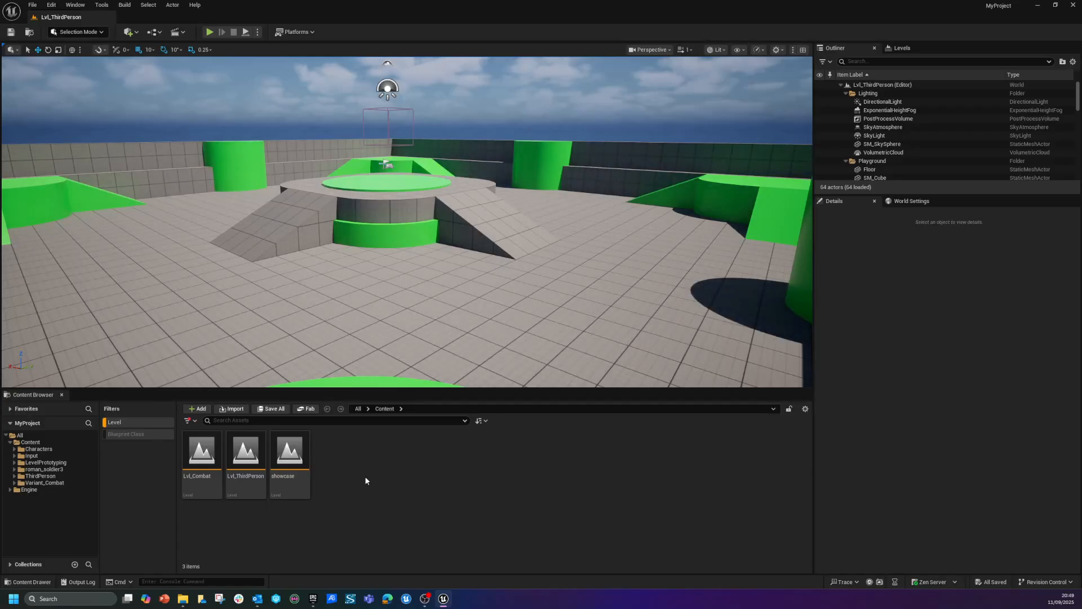
Step: Open the Lvl_Combat level and show the roman_soldier3 folder's contents with the Level filter turned off
left_click(237, 447)
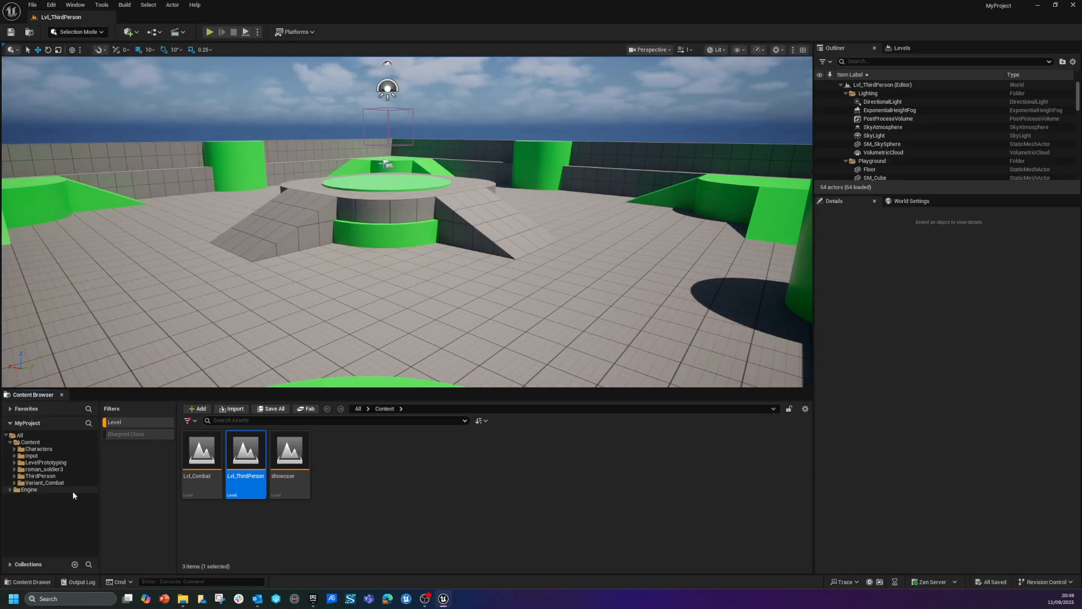
double_click(201, 458)
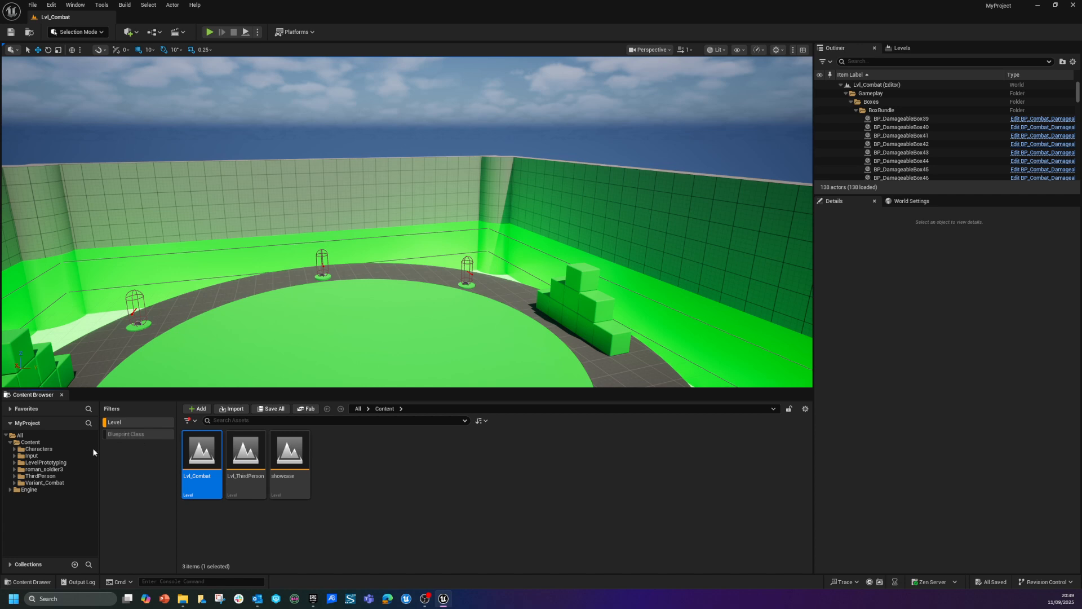
left_click(44, 469)
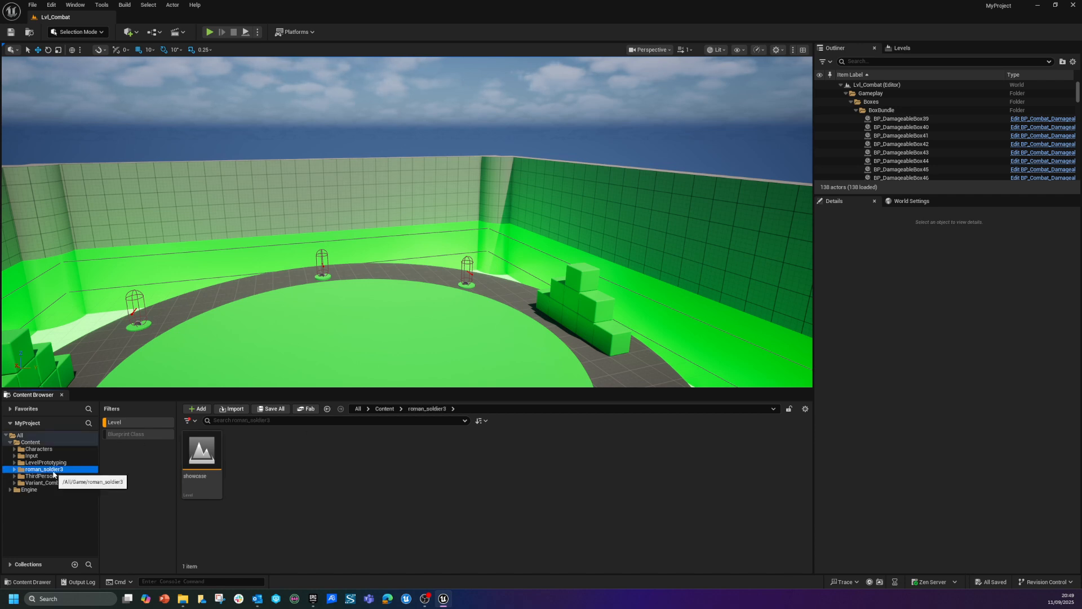
right_click(270, 471)
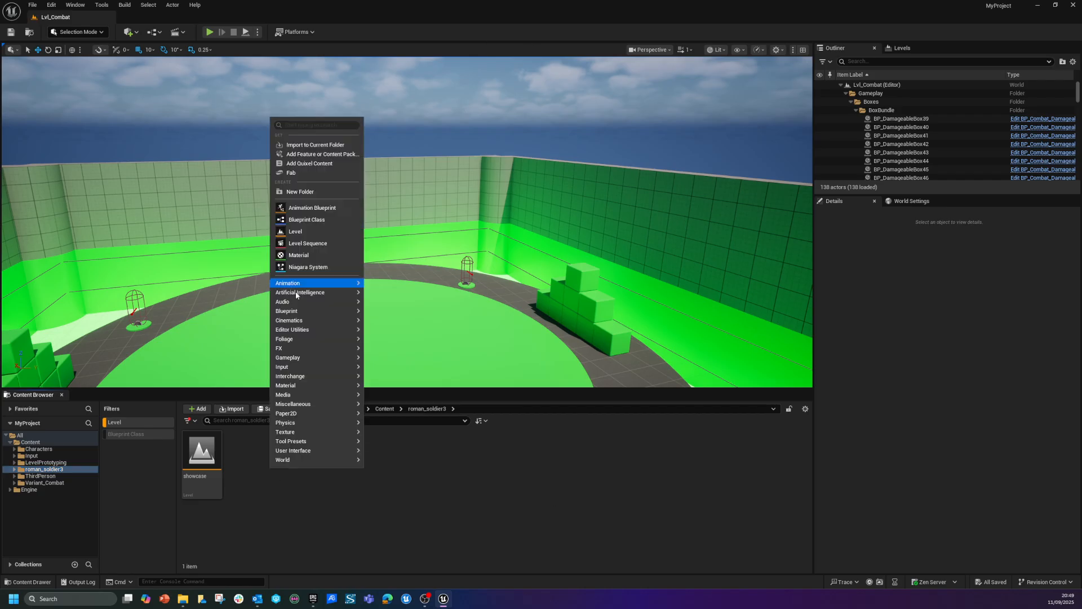
left_click(113, 422)
right_click(509, 508)
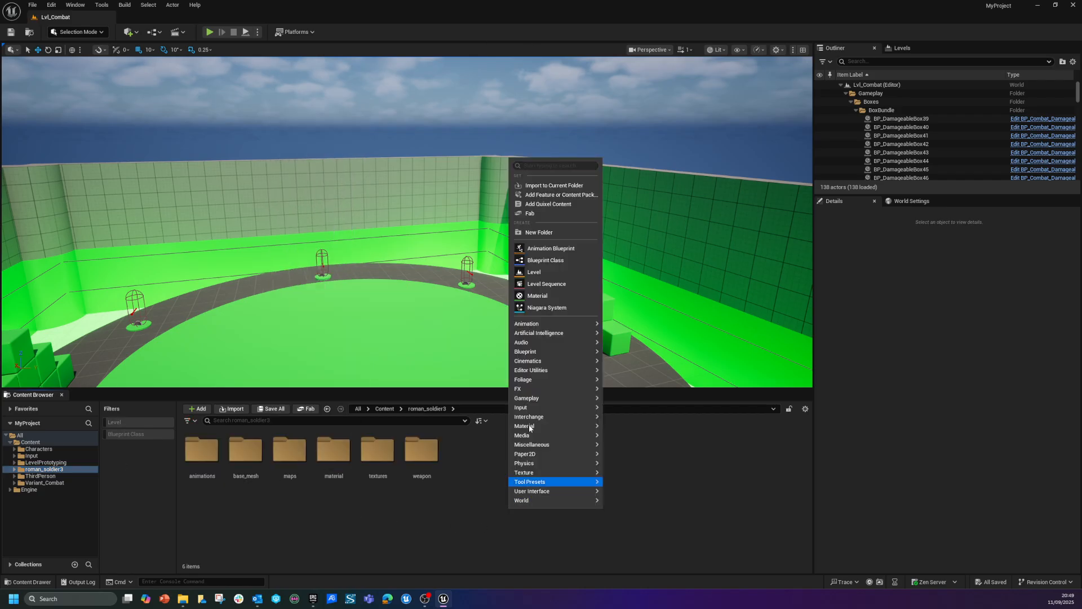
mouse_move(561, 326)
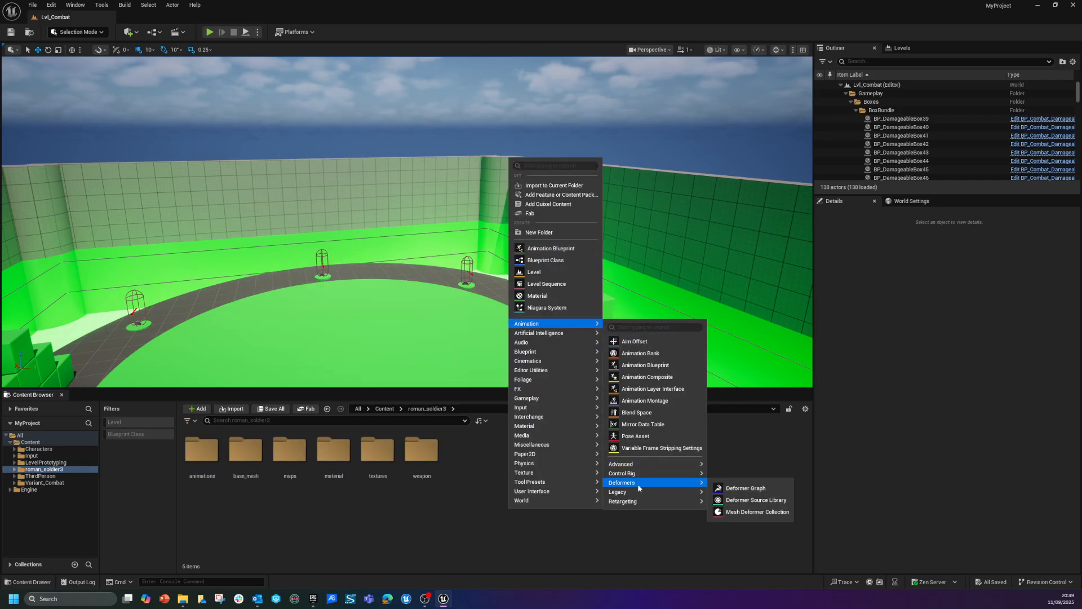
mouse_move(648, 501)
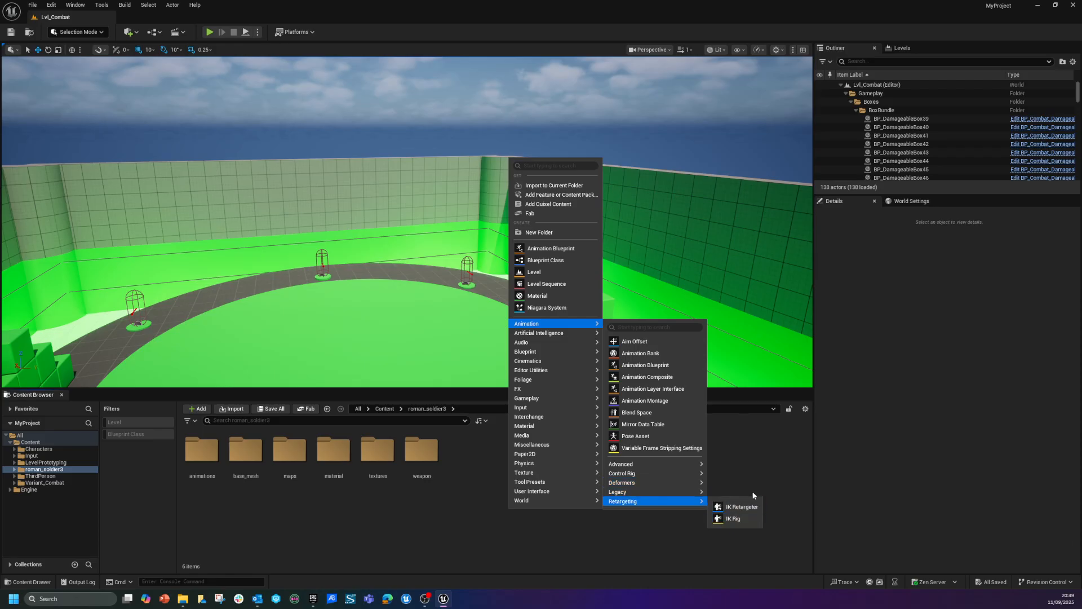
left_click(759, 458)
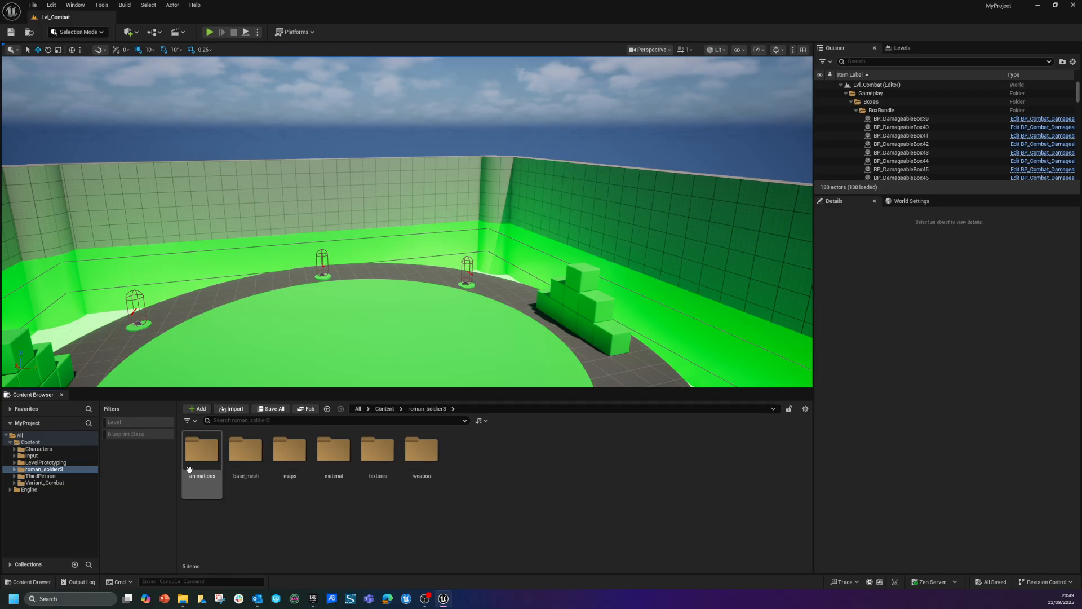
Step: Create an IK Rig from the SK_RS3_n_w skeletal mesh in the base_mesh folder
double_click(246, 450)
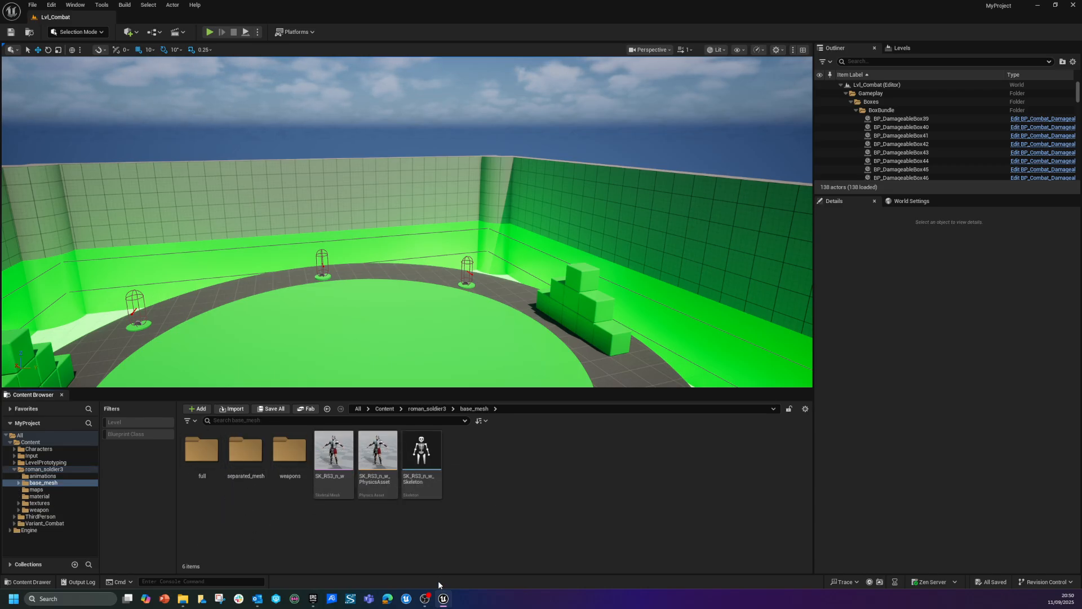
left_click(331, 441)
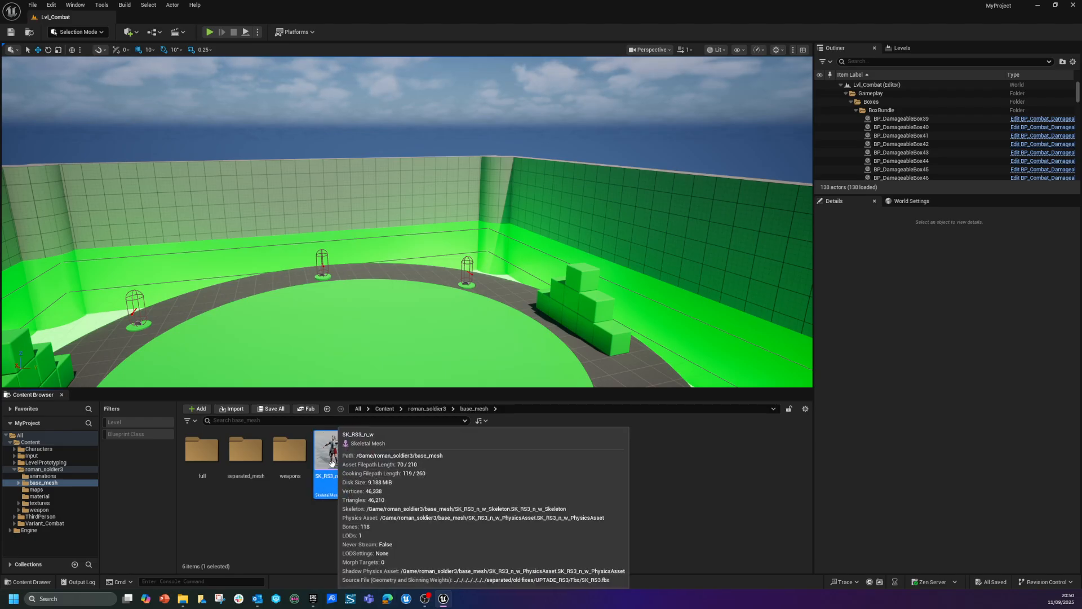
right_click(332, 463)
mouse_move(394, 149)
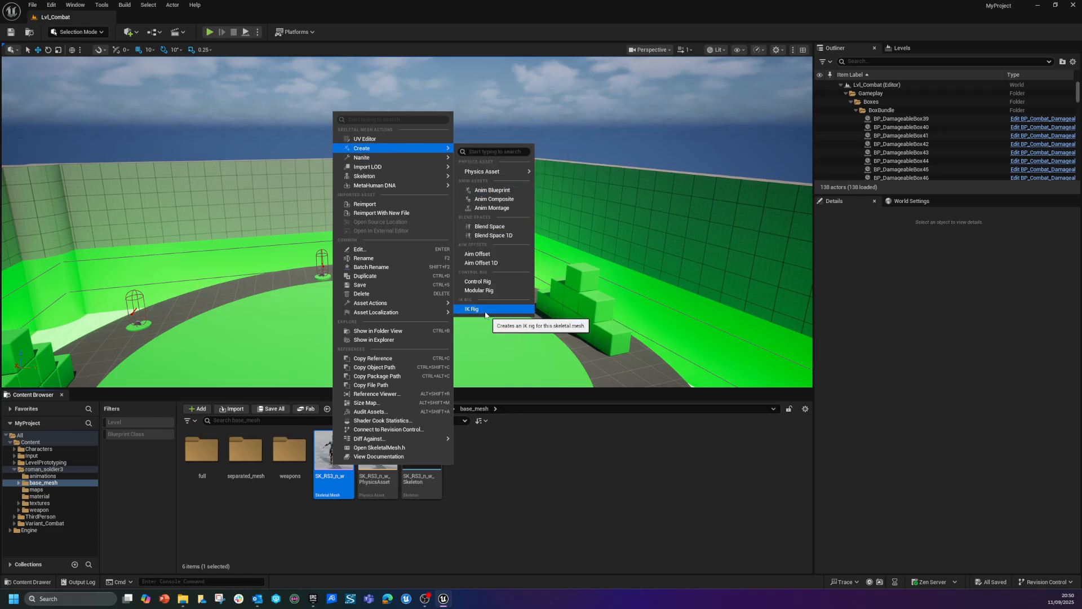
left_click(484, 313)
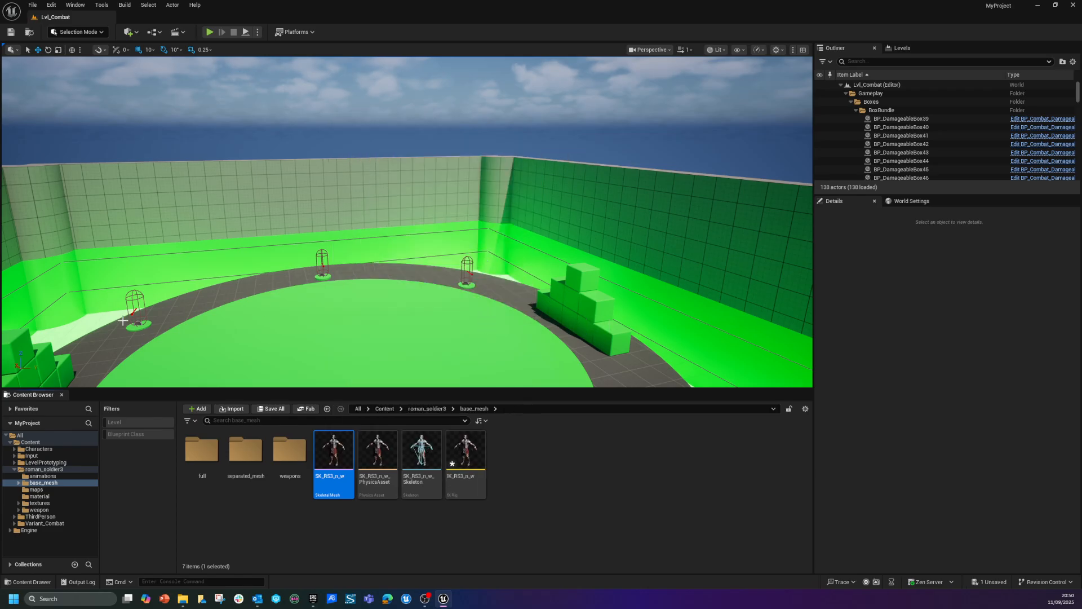
Step: Open the Roman soldier's IK Rig and automatically create its full-body IK and retarget chains
left_click(466, 454)
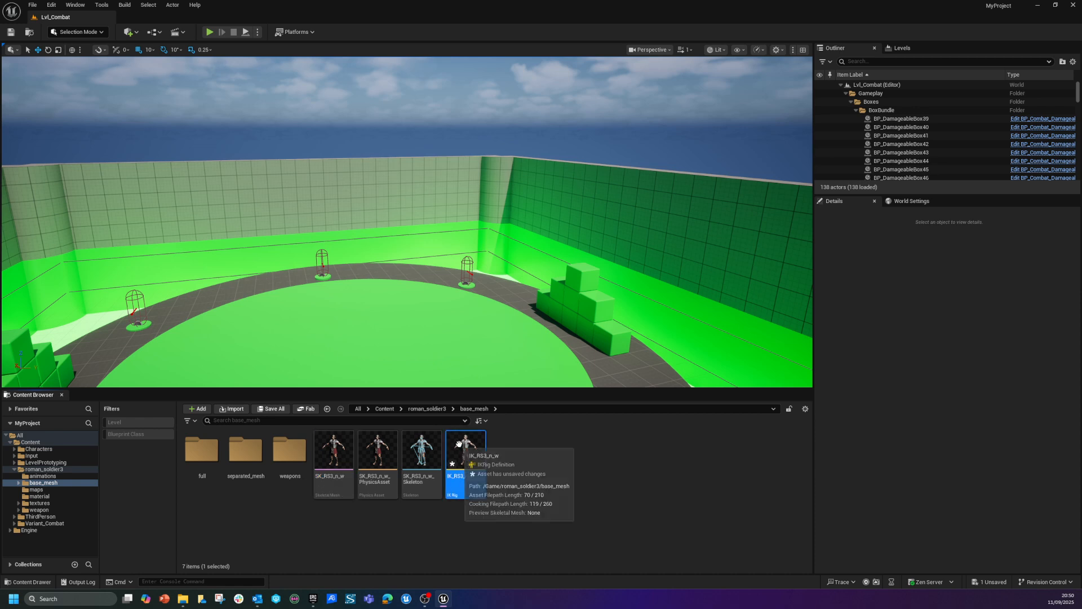
double_click(466, 454)
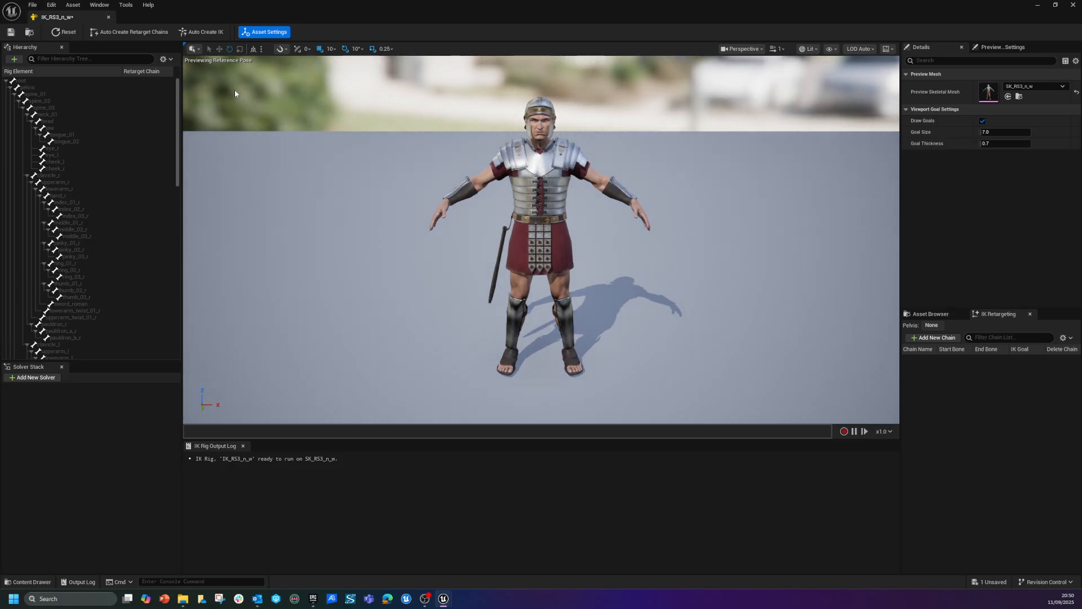
left_click(202, 32)
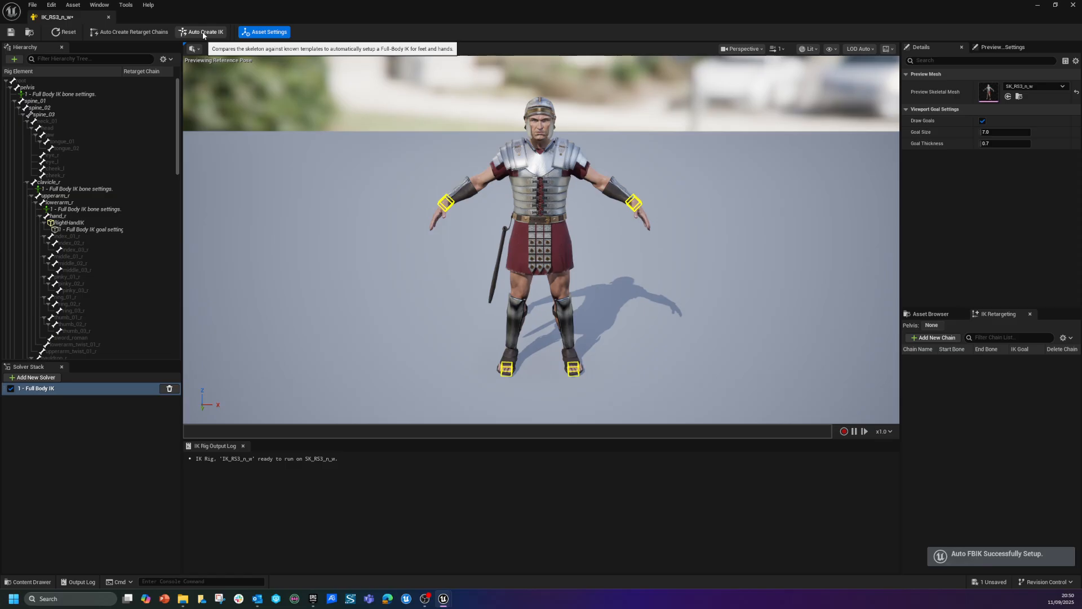
left_click(143, 33)
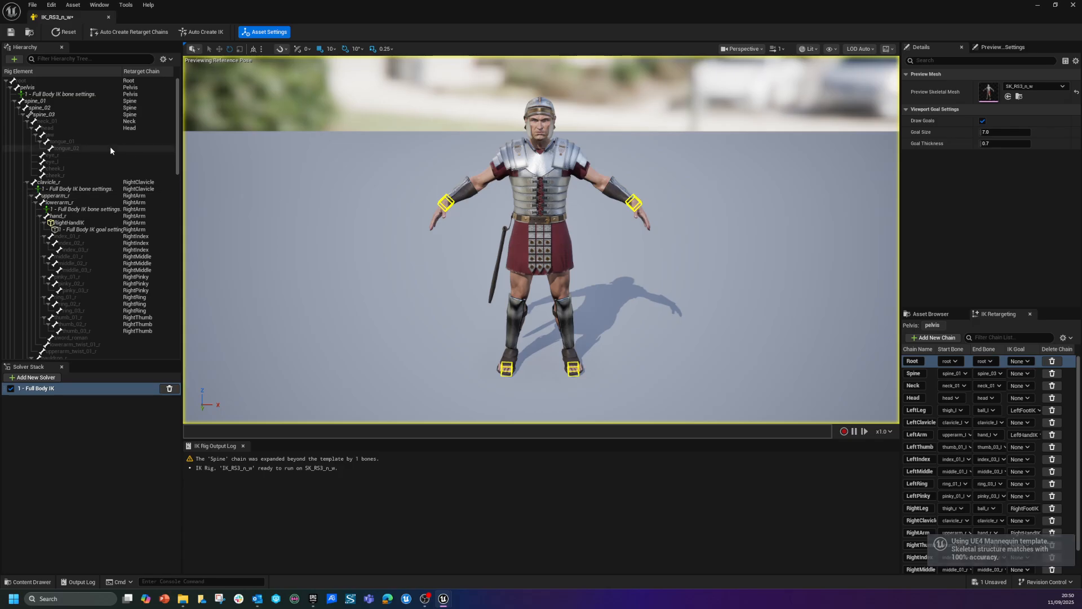
Step: Open the BP_ThirdPersonCharacter blueprint from the ThirdPerson Blueprints folder, moving the IK Rig editor aside
left_click_drag(547, 8, 652, 102)
left_click(620, 531)
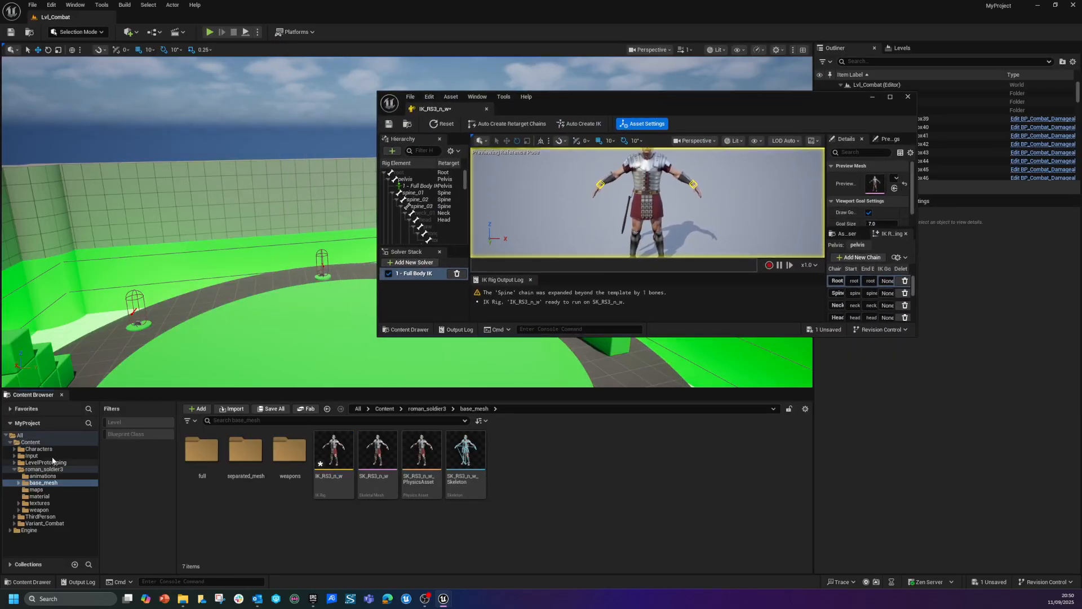
left_click(37, 517)
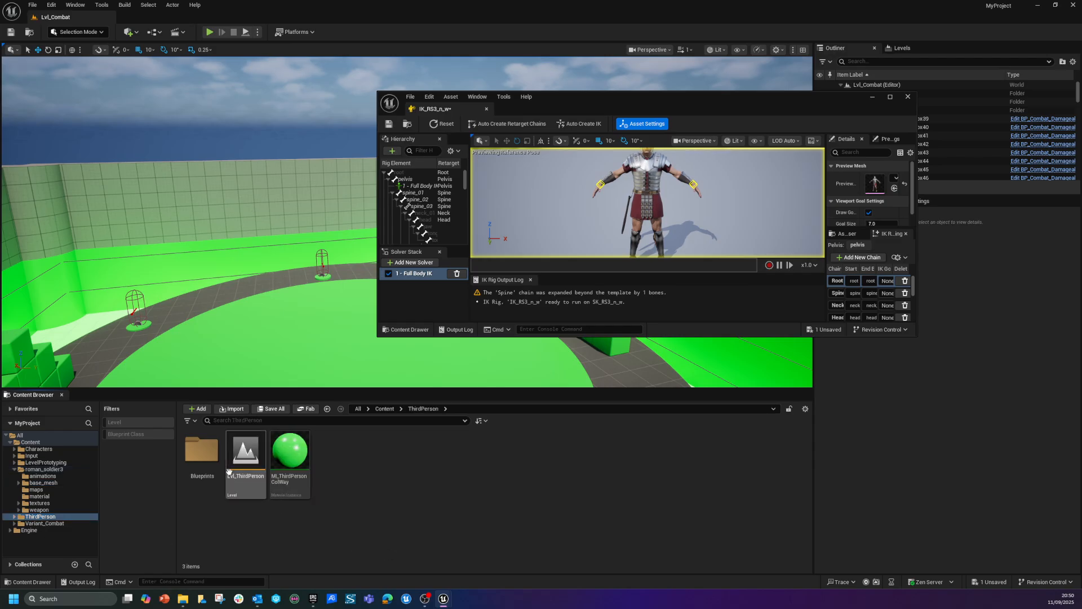
double_click(202, 451)
left_click(211, 449)
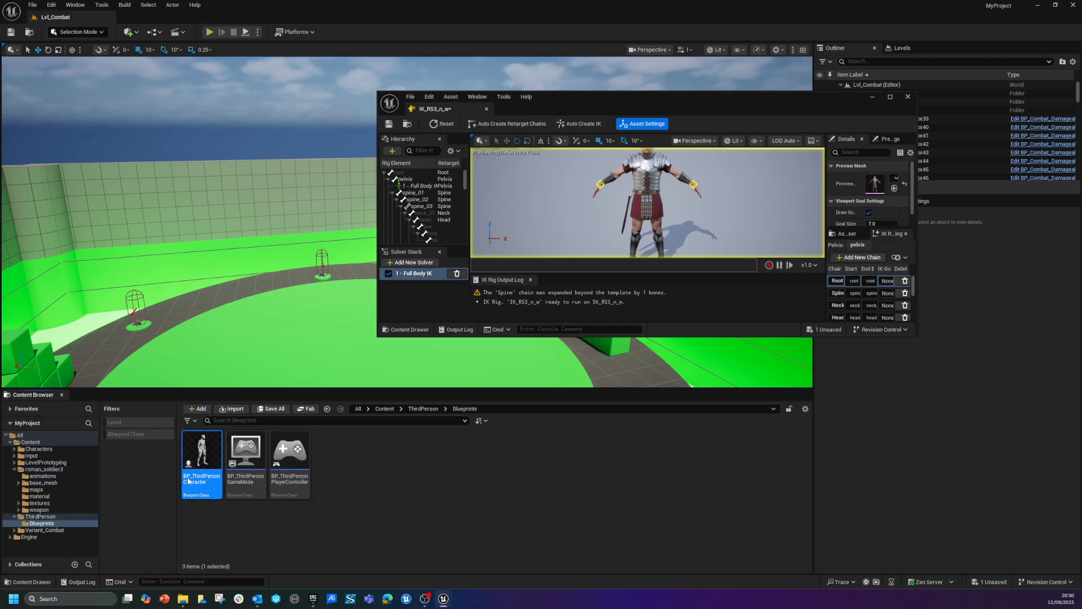
double_click(207, 447)
Step: Locate the third-person character's SKM_Quinn_Simple skeletal mesh in the project's Mannequins Meshes folder
double_click(841, 96)
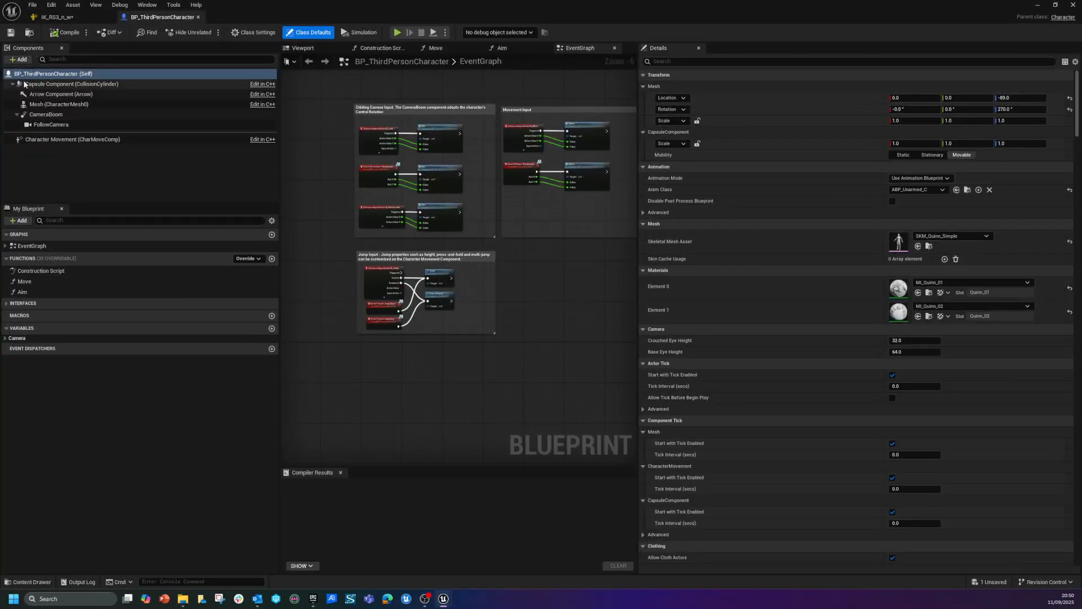
left_click_drag(665, 5, 707, 56)
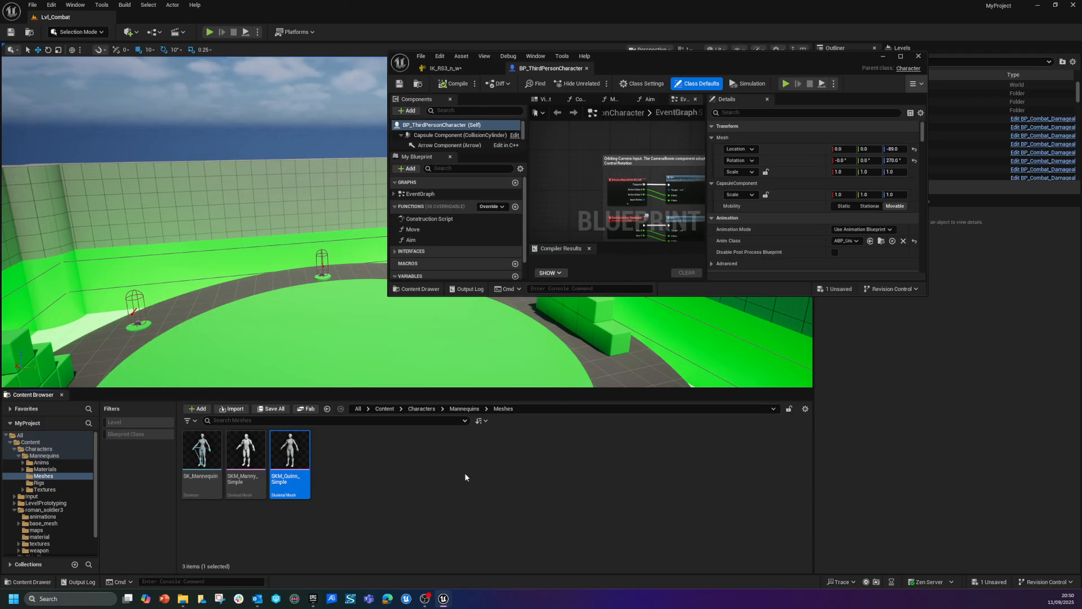
Step: Create an IK Rig from the SKM_Quinn_Simple skeletal mesh in the Mannequins Meshes folder
right_click(289, 447)
mouse_move(343, 134)
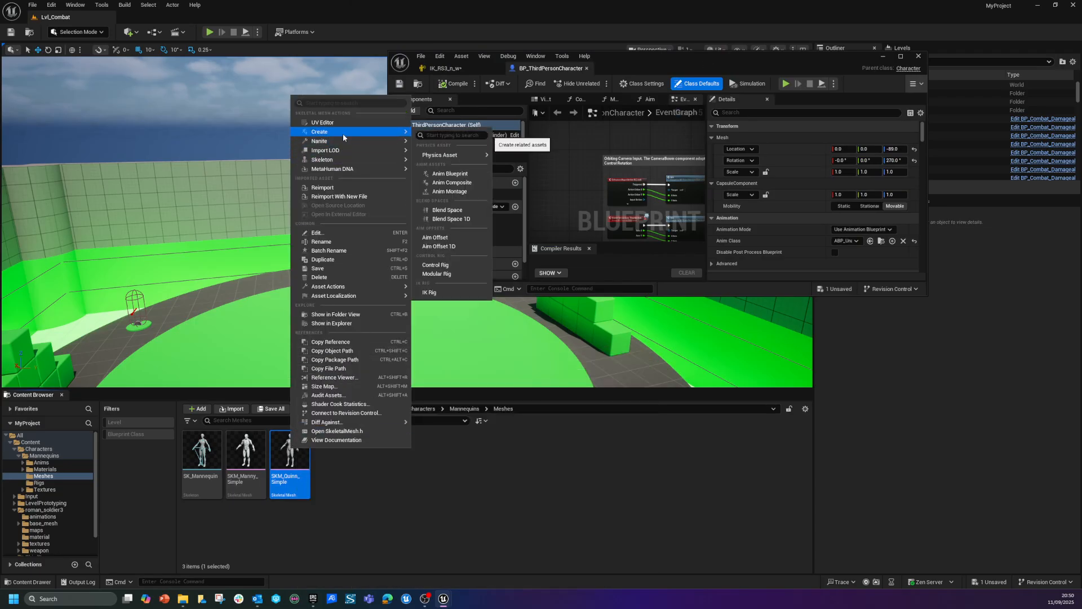
left_click(430, 292)
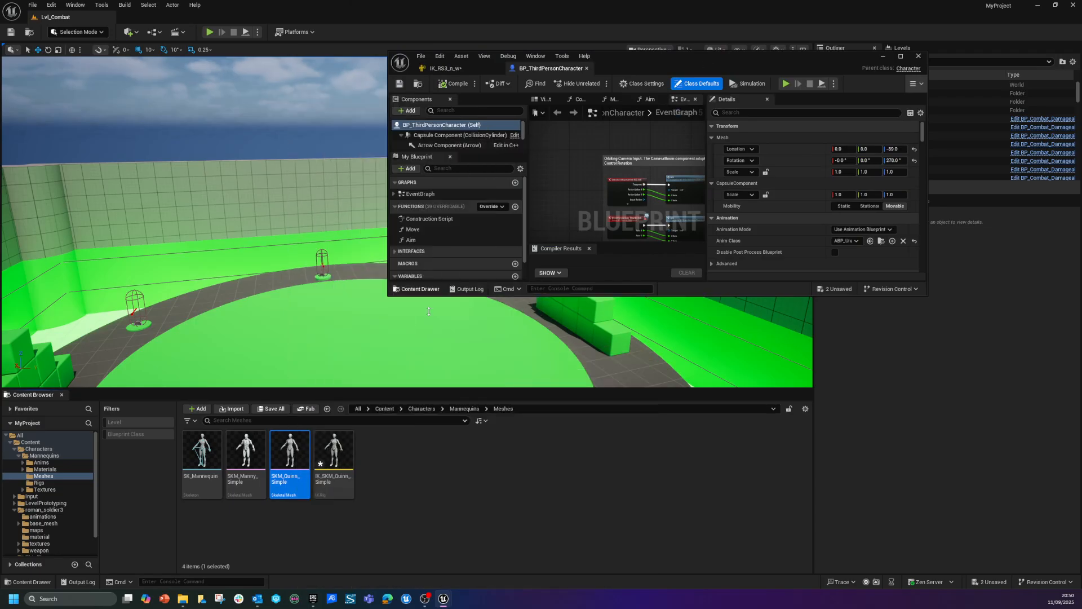
Step: Open the IK_SKM_Quinn_Simple rig and automatically create its retarget chains and full-body IK
double_click(347, 449)
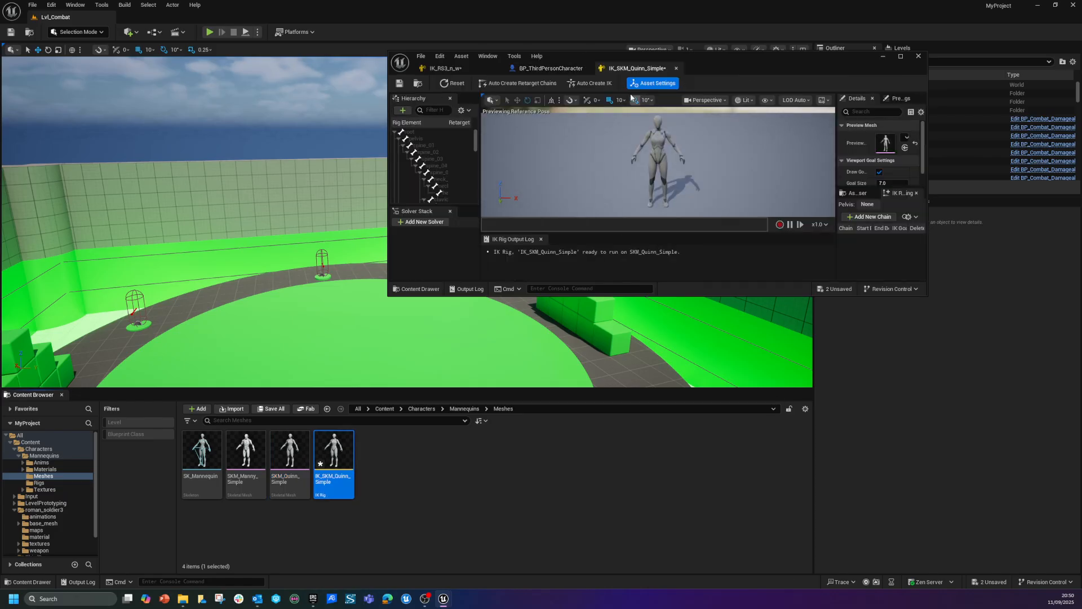
left_click_drag(751, 65, 641, 0)
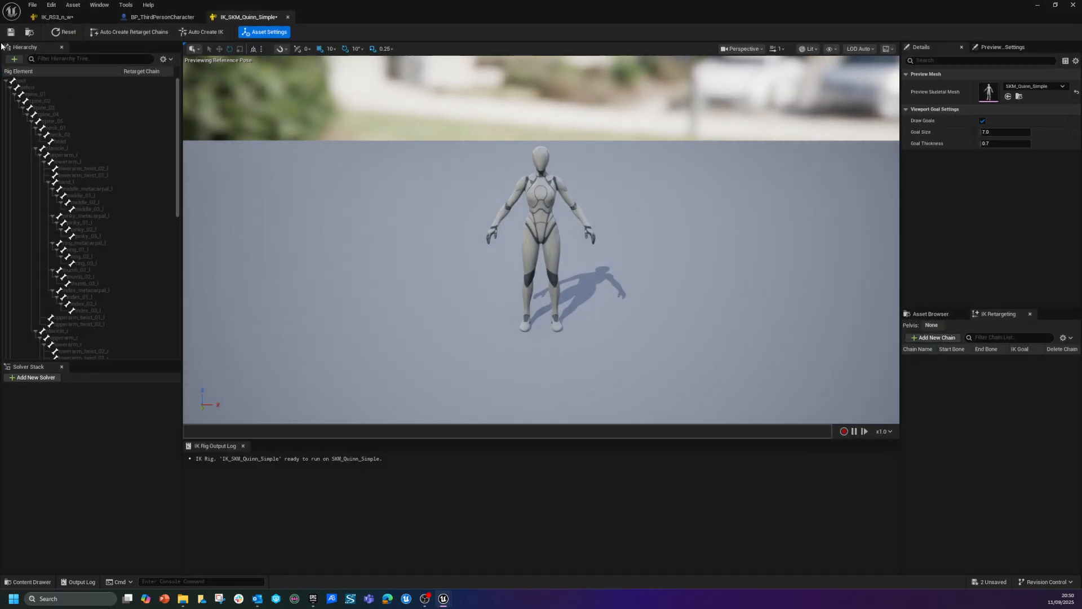
left_click(138, 32)
left_click(201, 32)
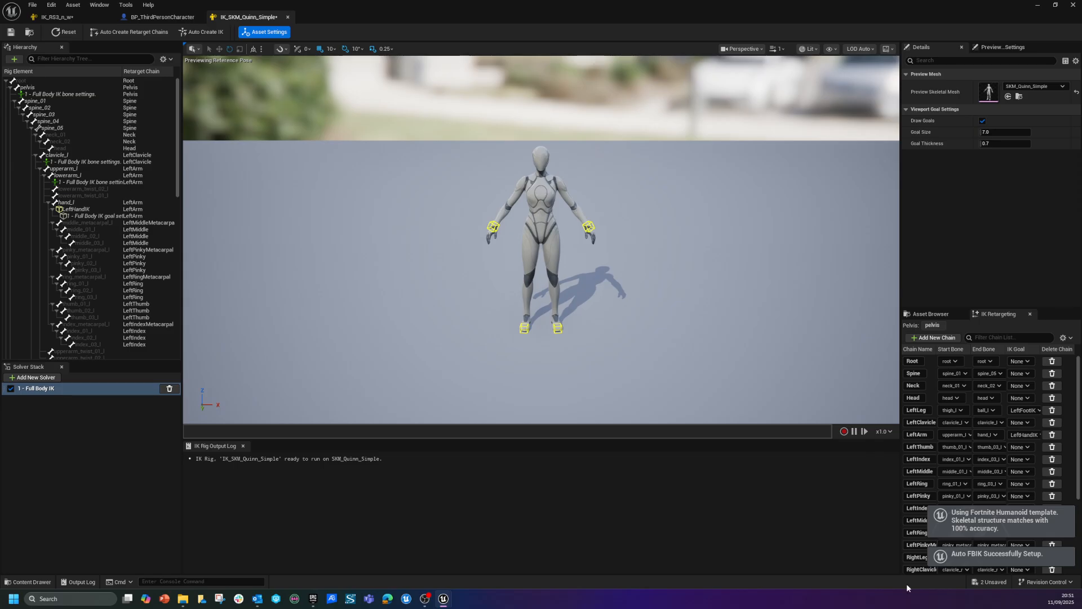
Step: Save the Quinn and Roman soldier IK Rigs and move the rig editor aside
left_click(11, 32)
left_click(64, 18)
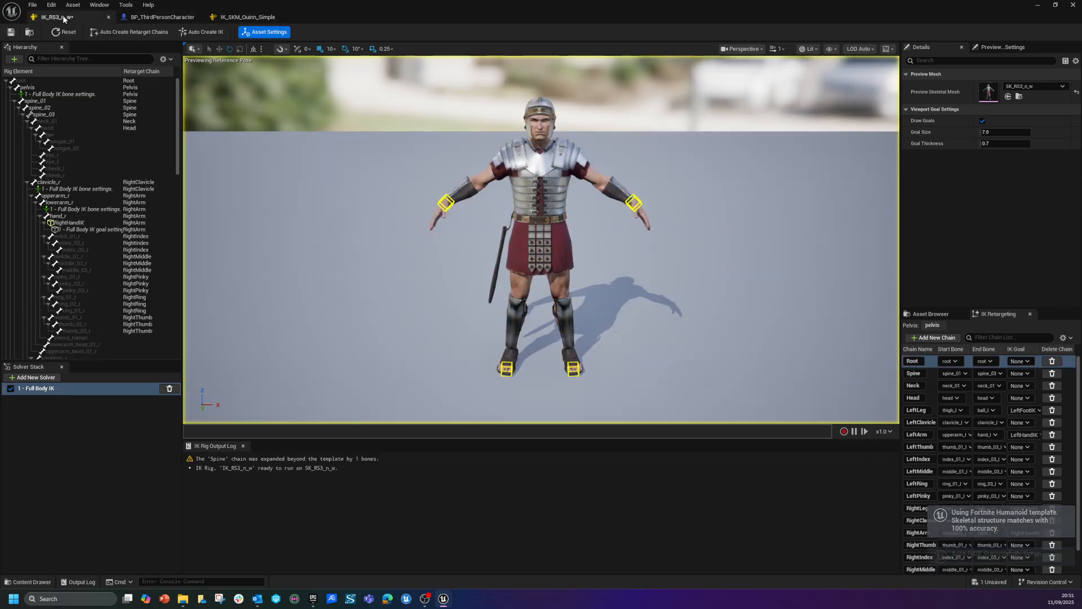
left_click_drag(564, 11, 670, 120)
Step: Create a new IK Retargeter asset directly in the project's Content folder
left_click(31, 442)
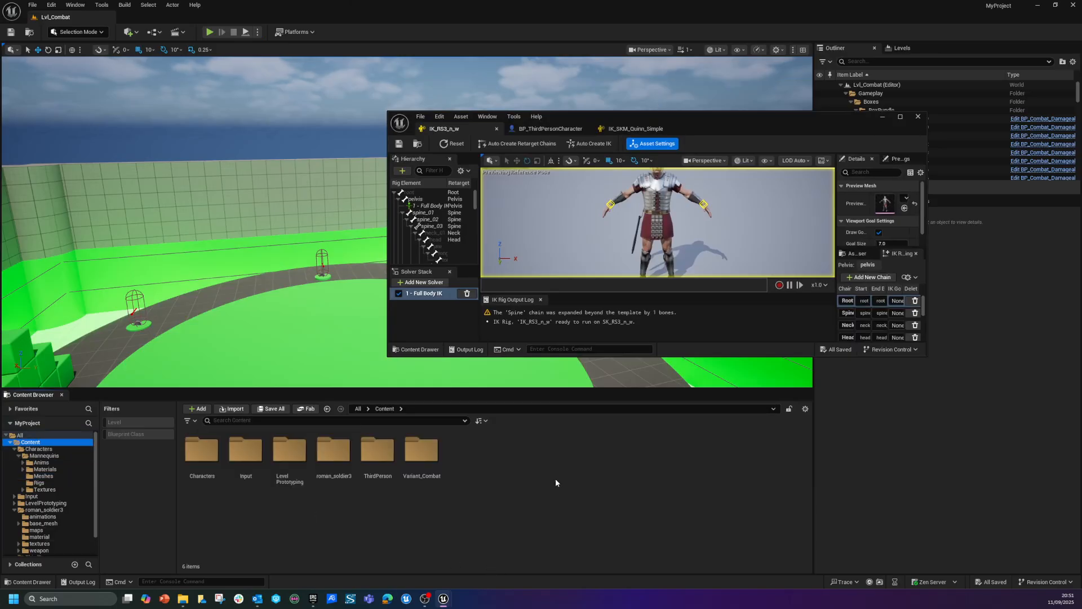
right_click(488, 469)
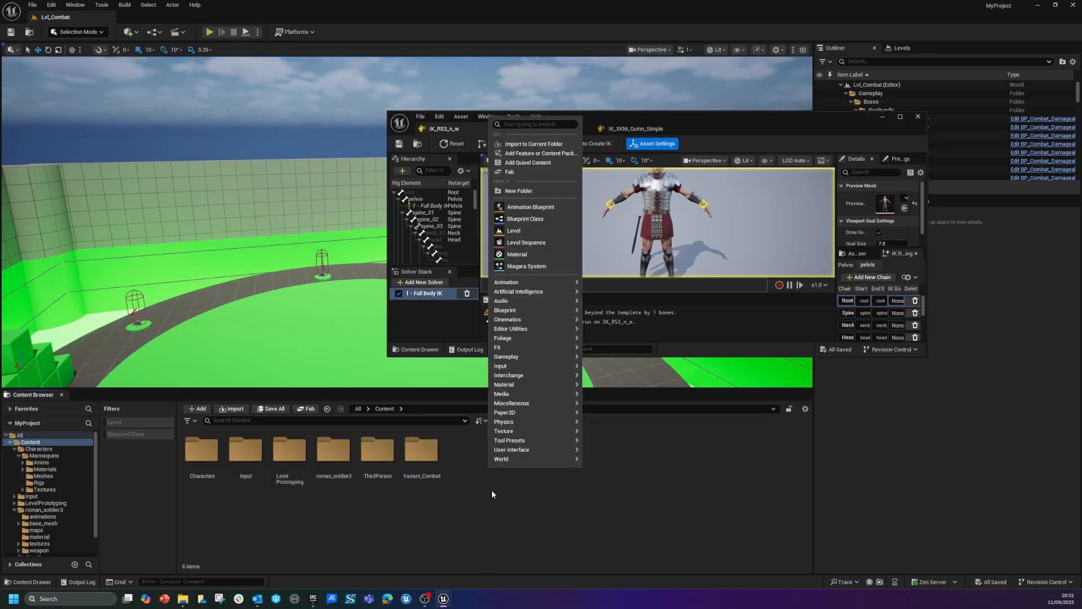
mouse_move(530, 281)
mouse_move(624, 460)
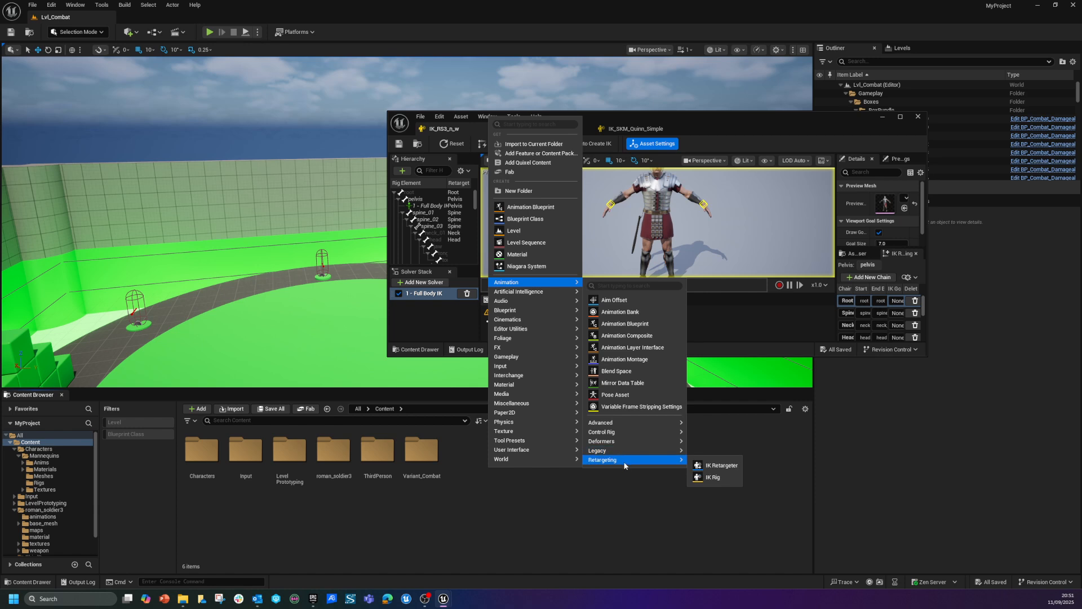
left_click(711, 469)
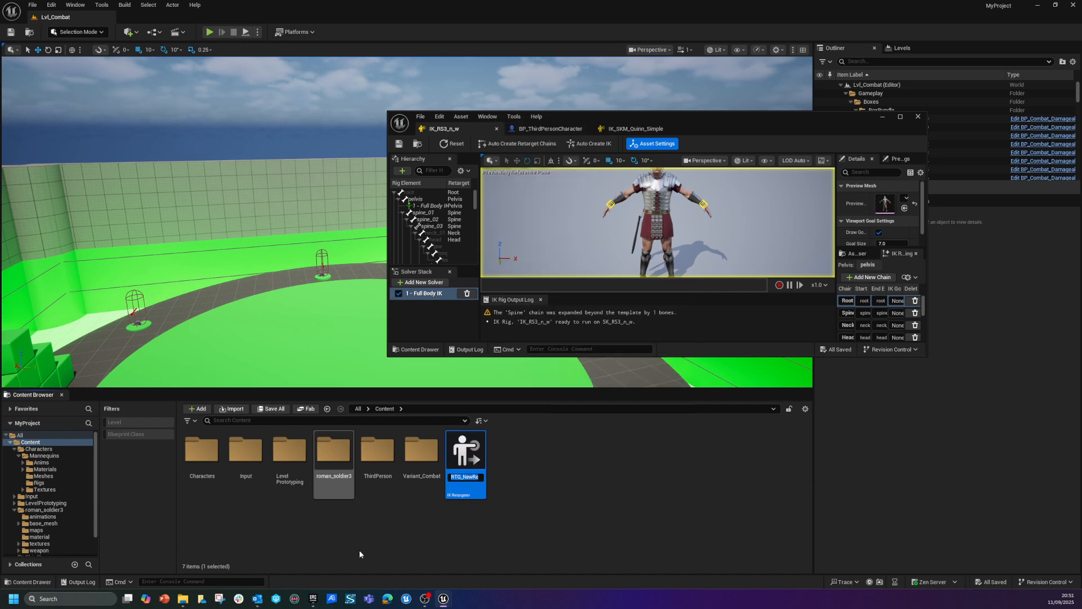
Step: Name the new IK Retargeter RTG_Quin_to_RomeRetargeter
left_click(590, 498)
key("Right")
key("shift+Right")
key("shift+Right")
key("shift+Right")
key("shift+Right")
key("shift+Right")
key("shift+Right")
key("shift+Right")
key("shift+Right")
key("shift+Right")
key("shift+Right")
key("shift+Right")
key("shift+Right")
key("shift+Left")
key("shift+Left")
key("shift+Left")
key("shift+Left")
key("shift+Left")
key("shift+Left")
key("shift+Left")
key("shift+Left")
key("shift+Left")
key("shift+Left")
key("shift+Left")
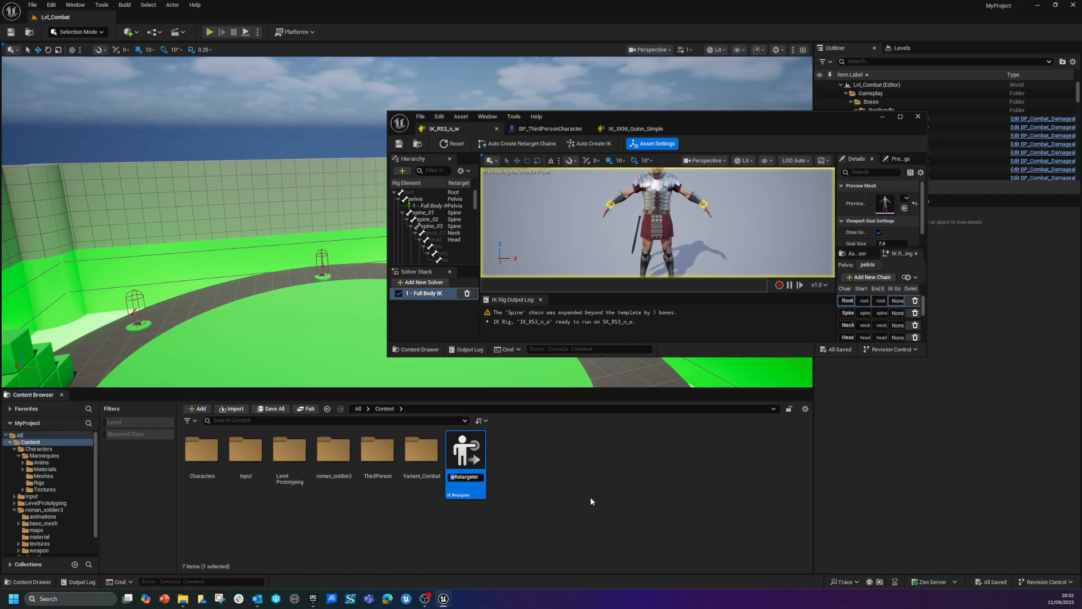
type("Quin_")
type("to_Ro")
type("me")
key("Return")
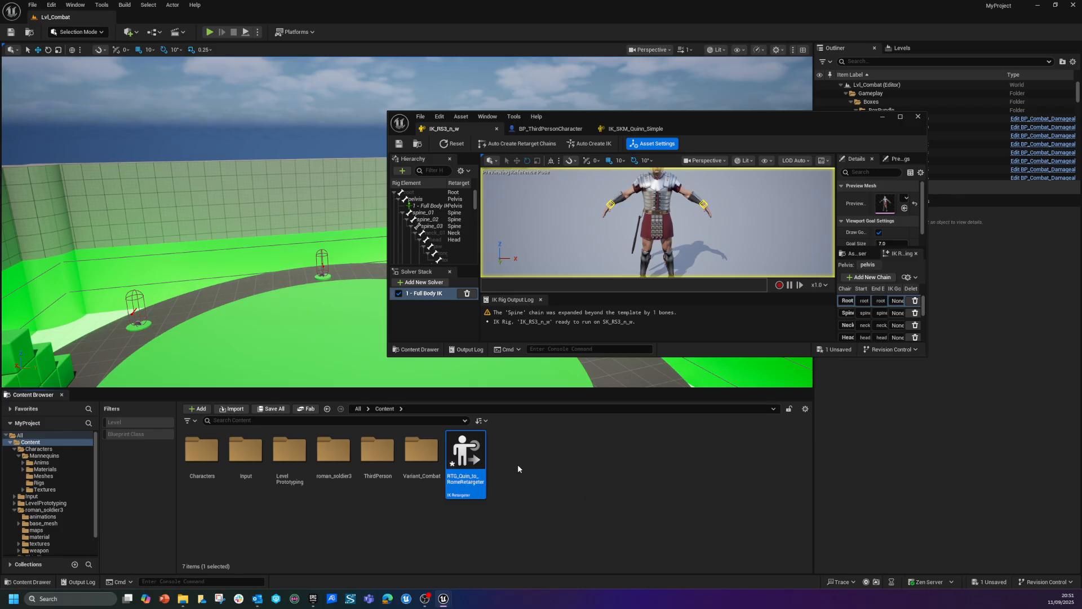
Step: In the retargeter's editor, set the source IK Rig to IK_SKM_Quinn_Simple and the default target IK Rig to IK_RS3_n_w
left_click_drag(761, 115, 657, 1)
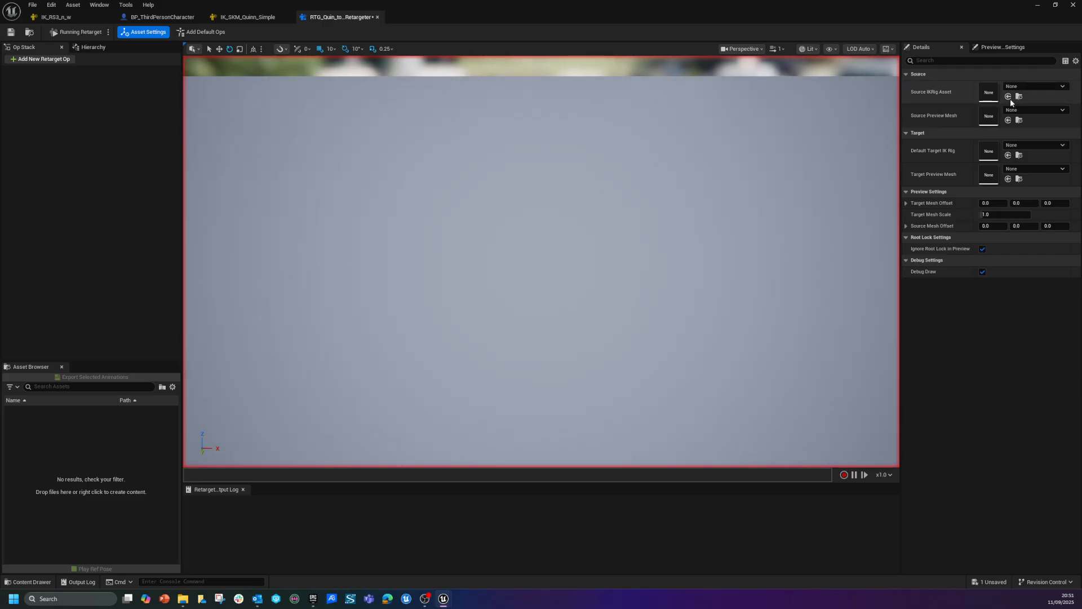
left_click(1029, 86)
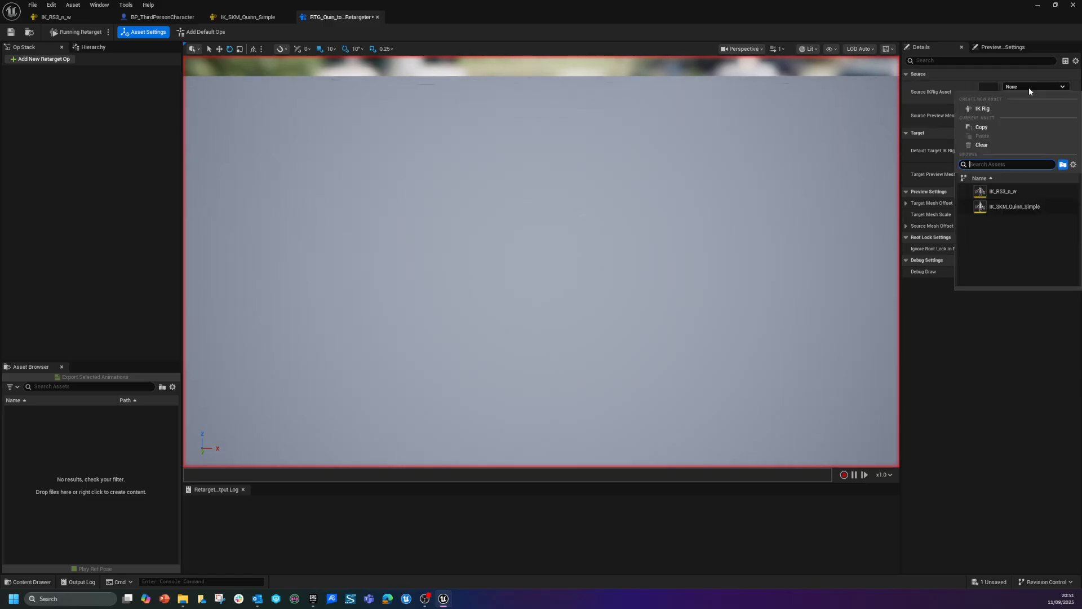
left_click(1016, 211)
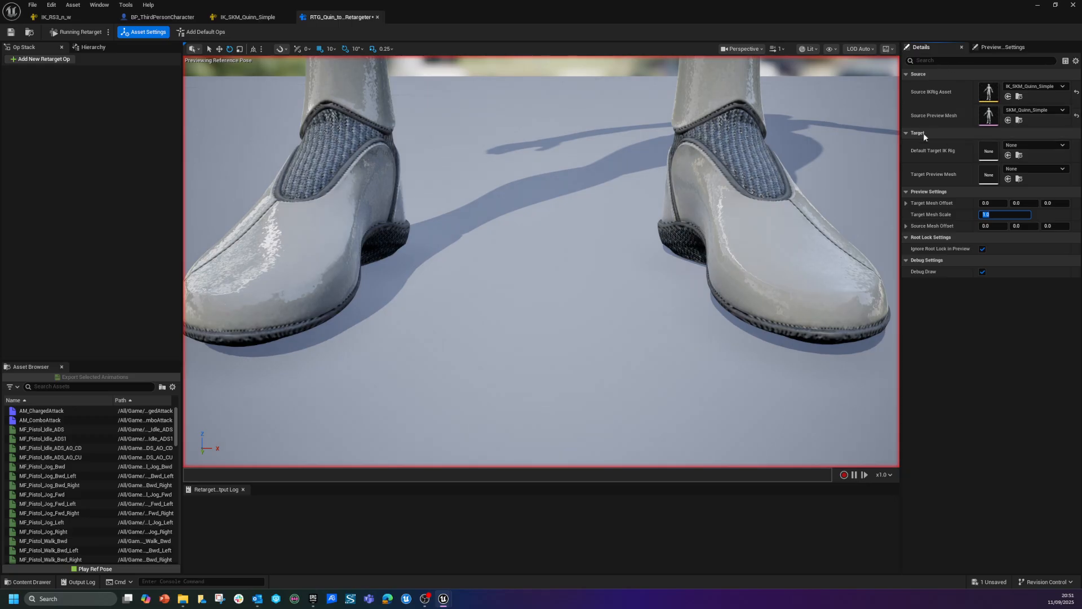
left_click(1026, 144)
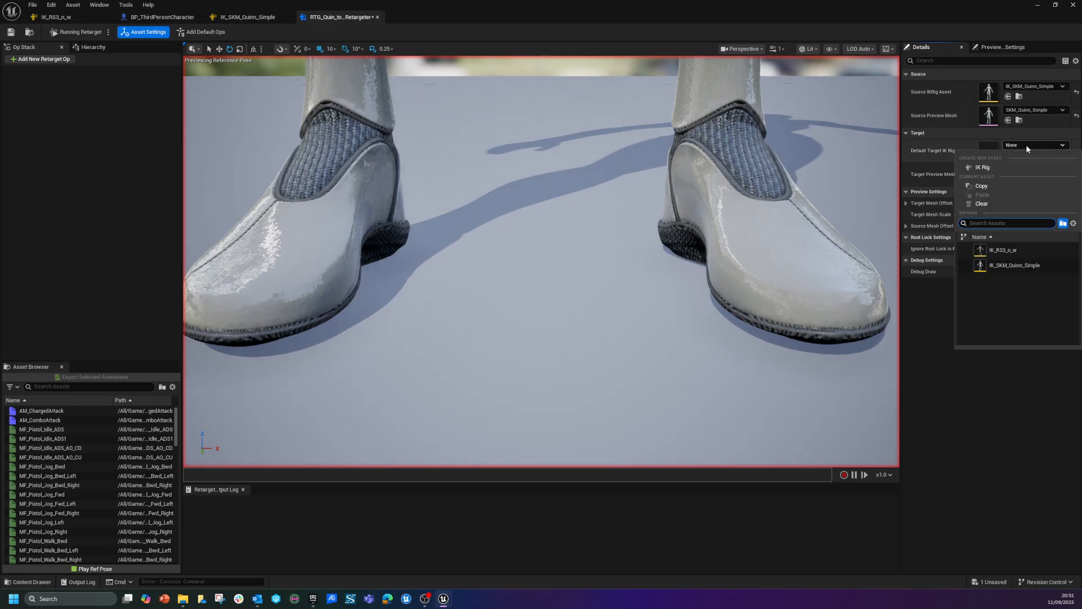
left_click(1008, 250)
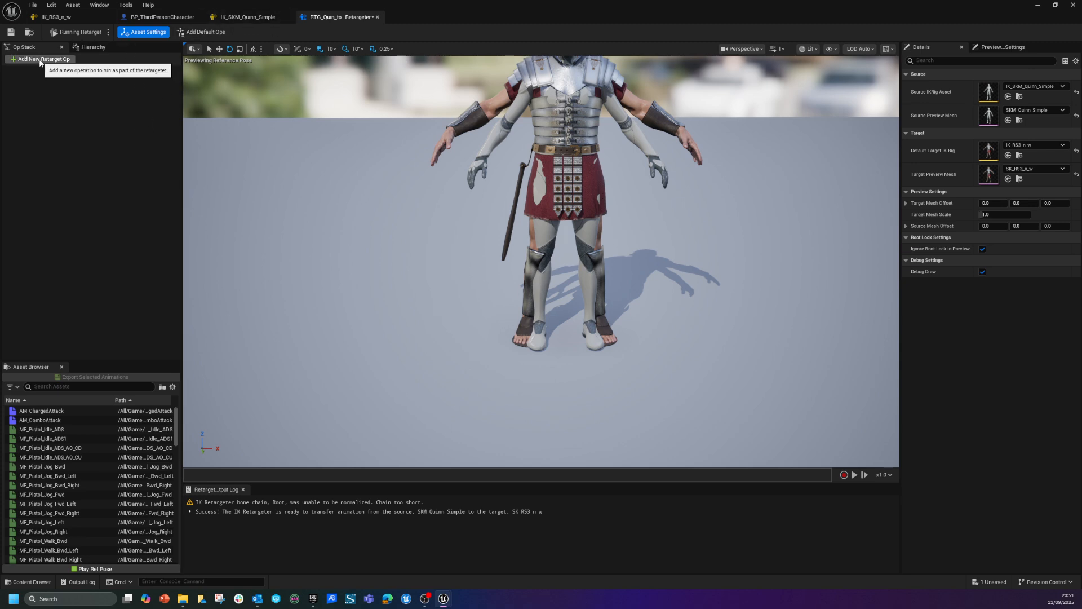
Step: Add the default retarget operations to the retargeter's op stack
left_click(22, 60)
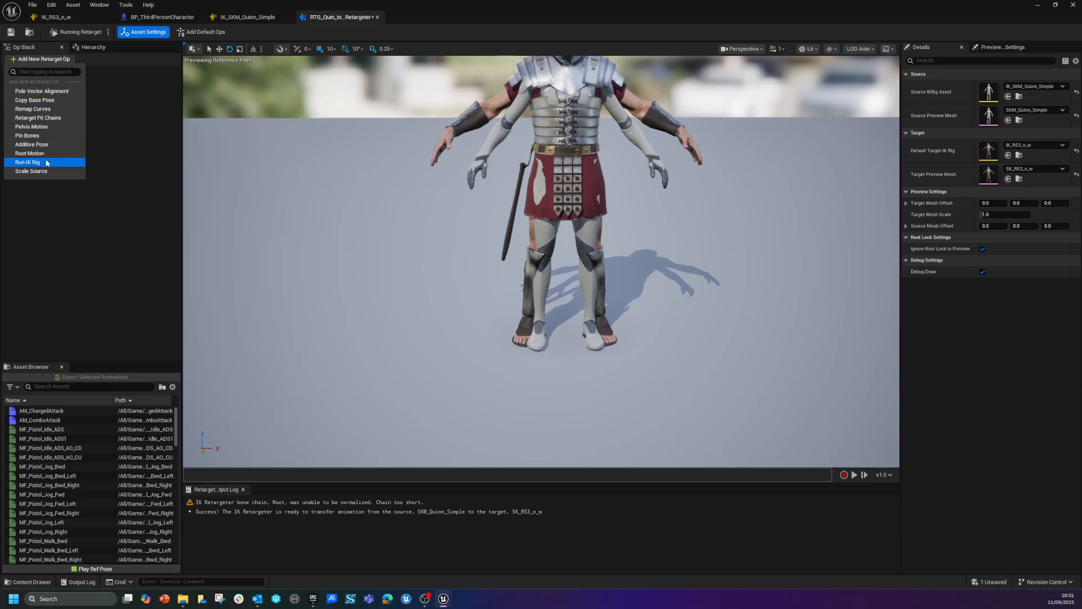
left_click(163, 83)
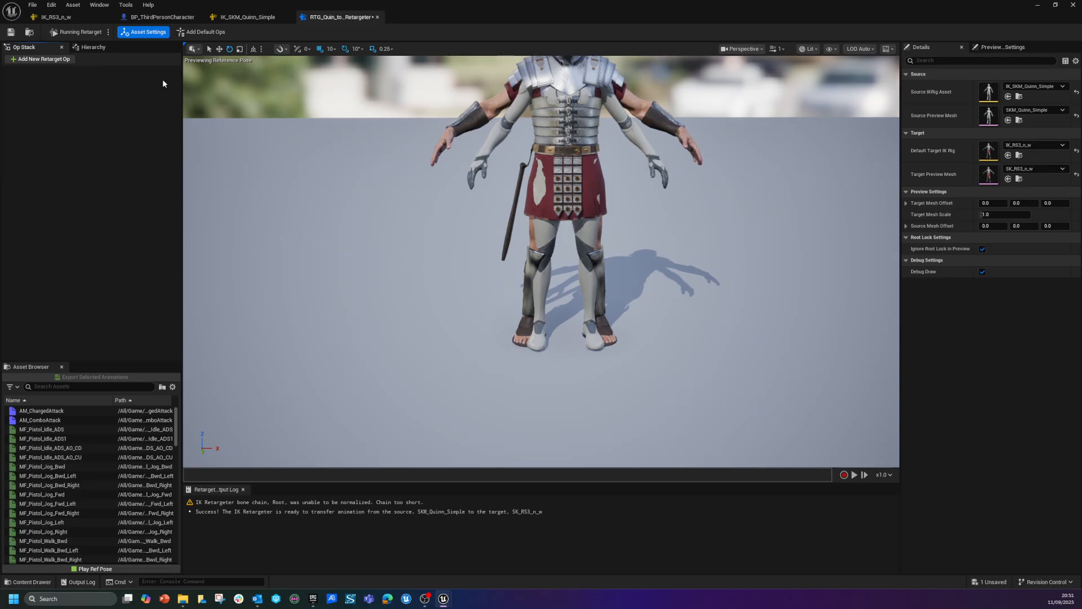
left_click(206, 32)
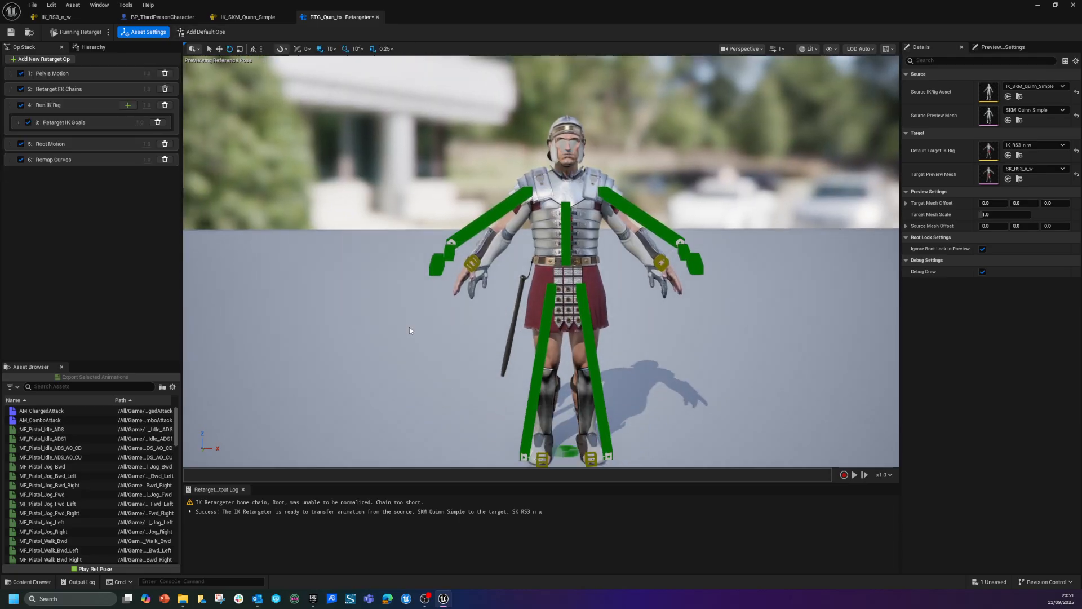
Step: Preview the MM_Attack_02 animation on the retargeted Roman soldier
scroll(73, 485, "down", 10)
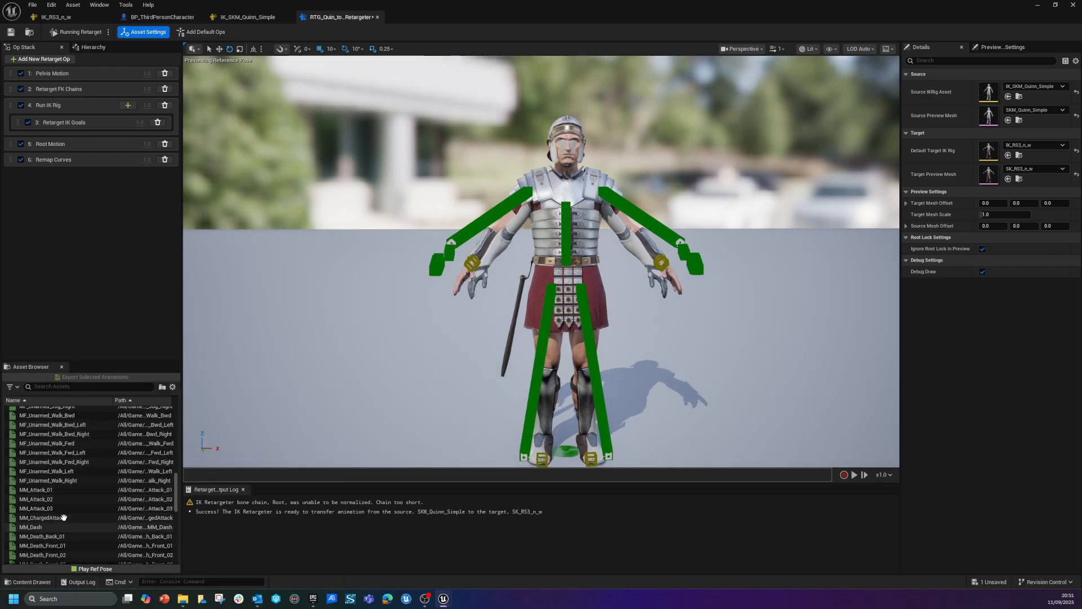
scroll(81, 470, "down", 6)
left_click(38, 552)
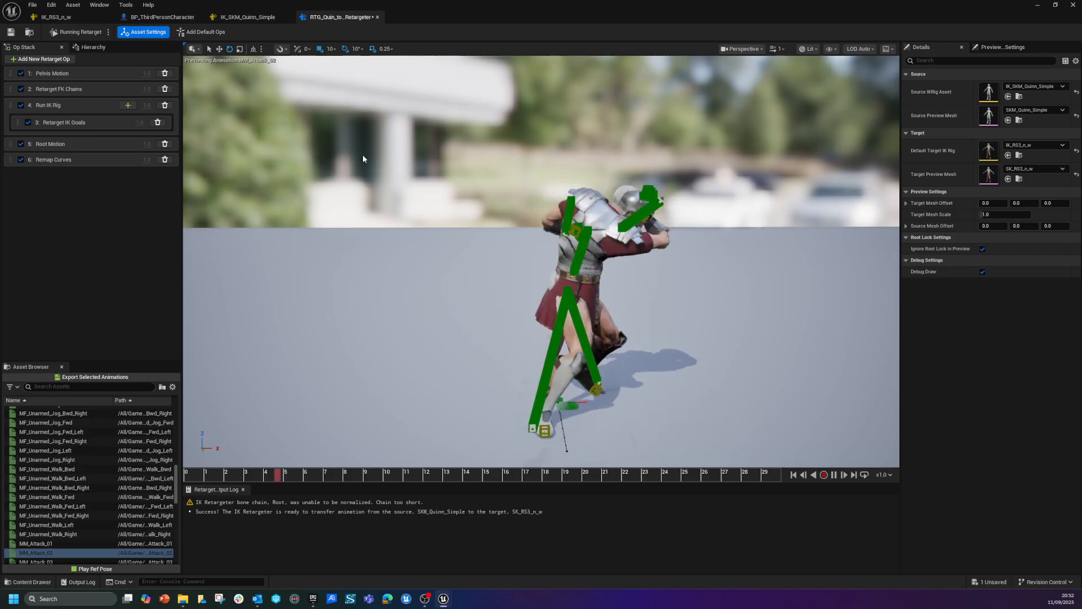
Step: Clear the retargeter window off the level, play the level, and eject from the player to inspect its BP_CombatCharacter actor
left_click_drag(556, 6, 495, 65)
left_click(434, 246)
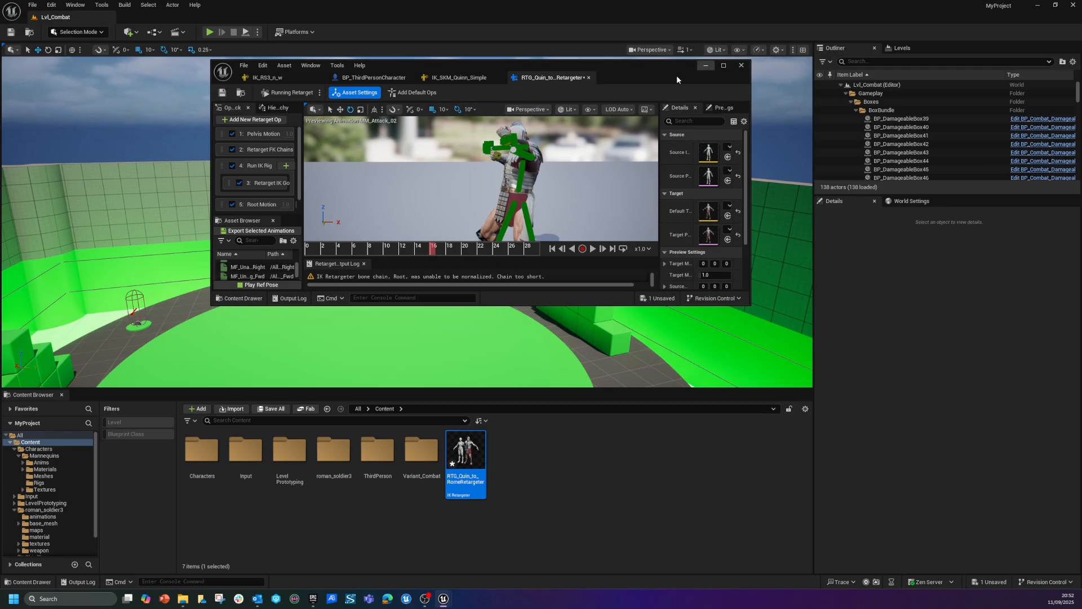
left_click_drag(626, 61, 0, 197)
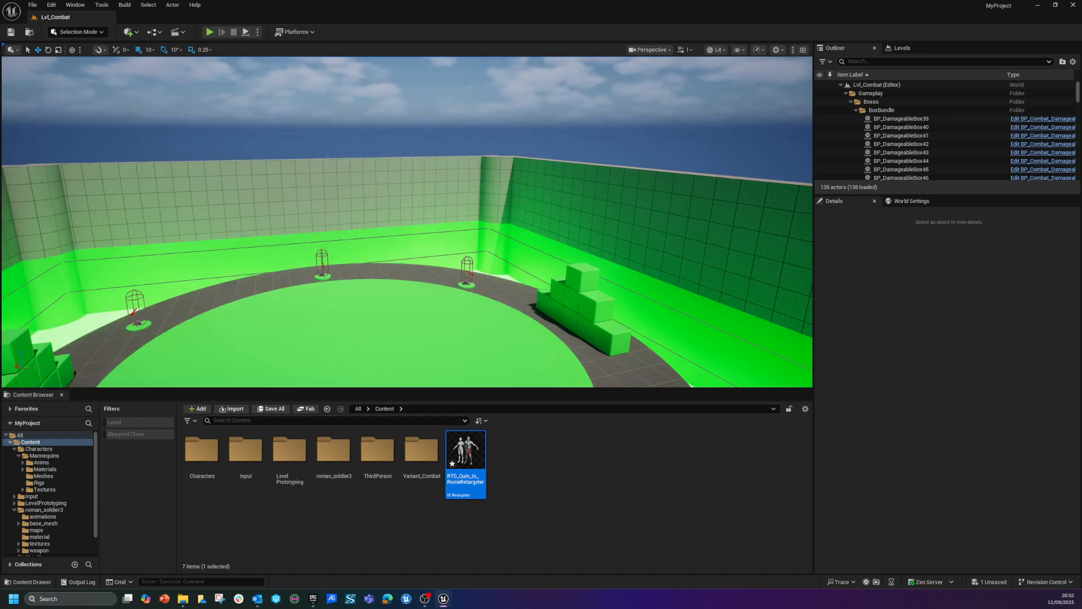
left_click(209, 32)
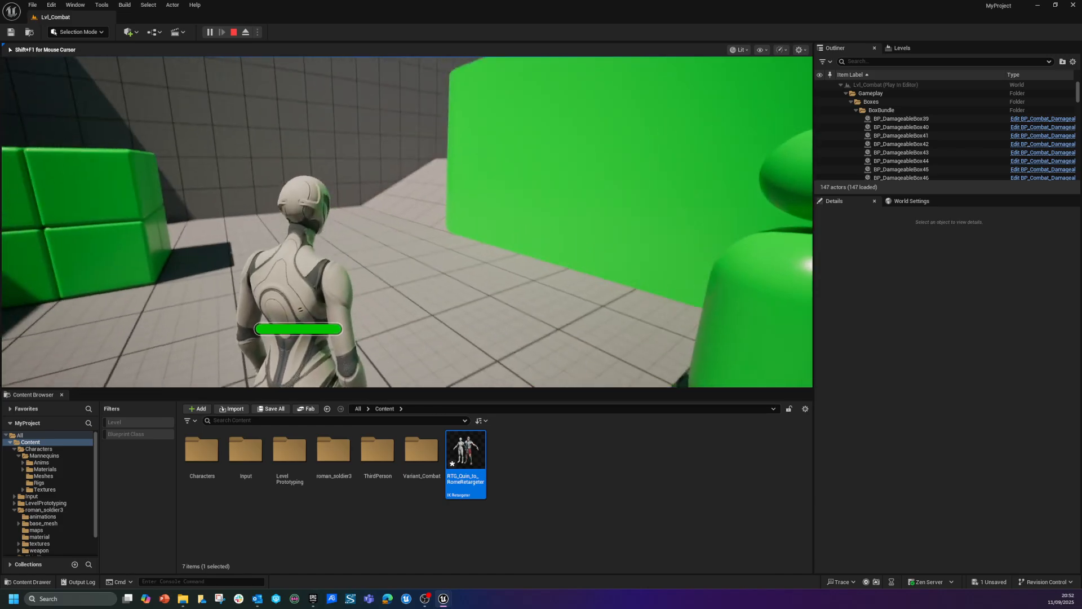
key("F8")
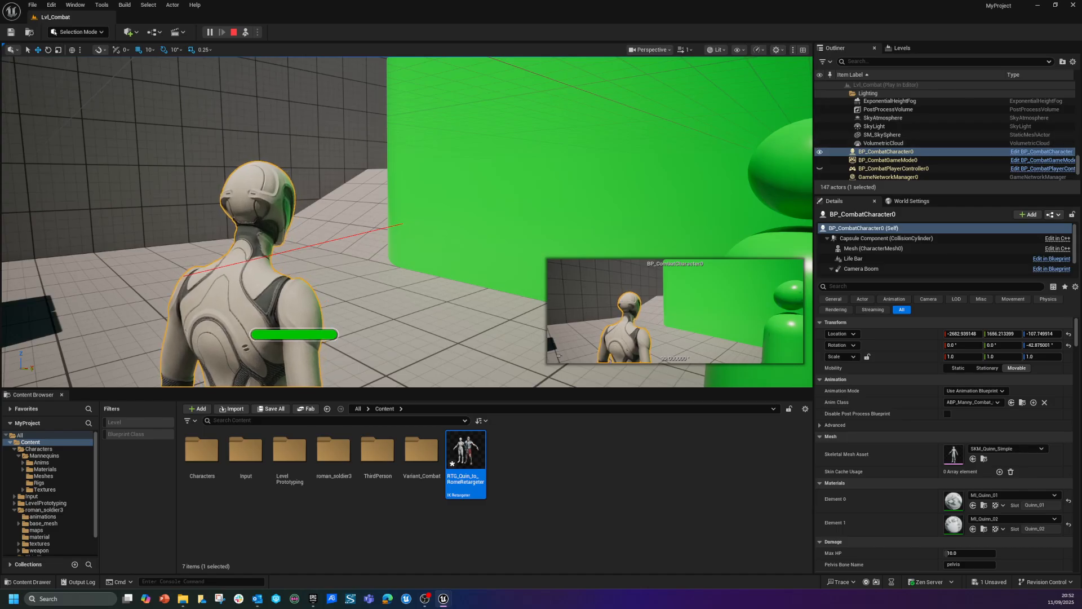
Step: Open the BP_CombatCharacter blueprint at full size and show its 3D component preview
left_click_drag(0, 182, 609, 14)
right_click_drag(549, 182, 624, 213)
left_click(304, 48)
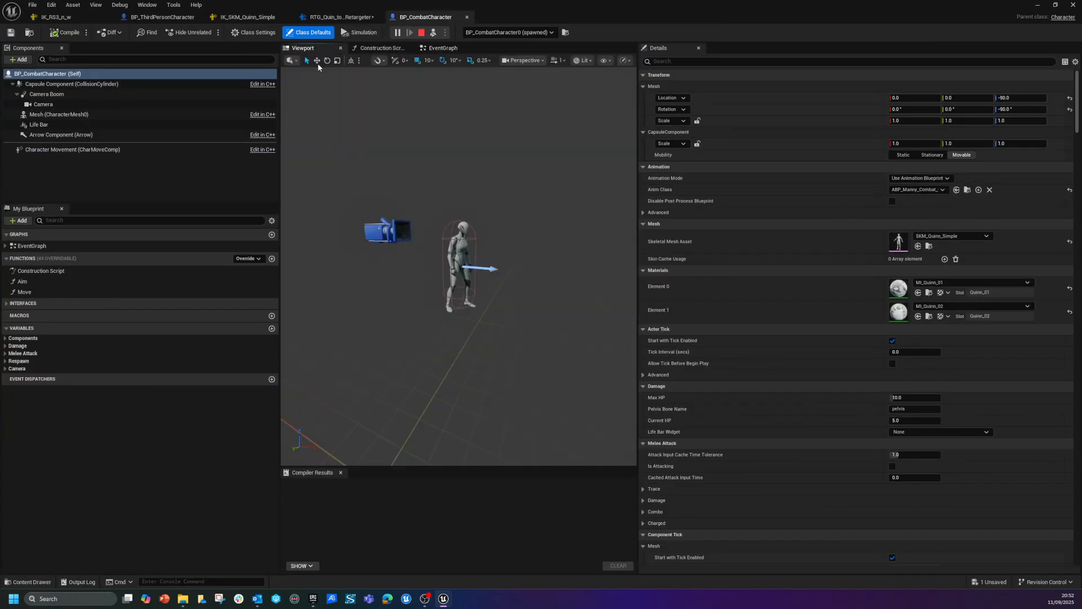
Step: Add a Skeletal Mesh component under the combat character's Mesh component
left_click(49, 115)
left_click(21, 60)
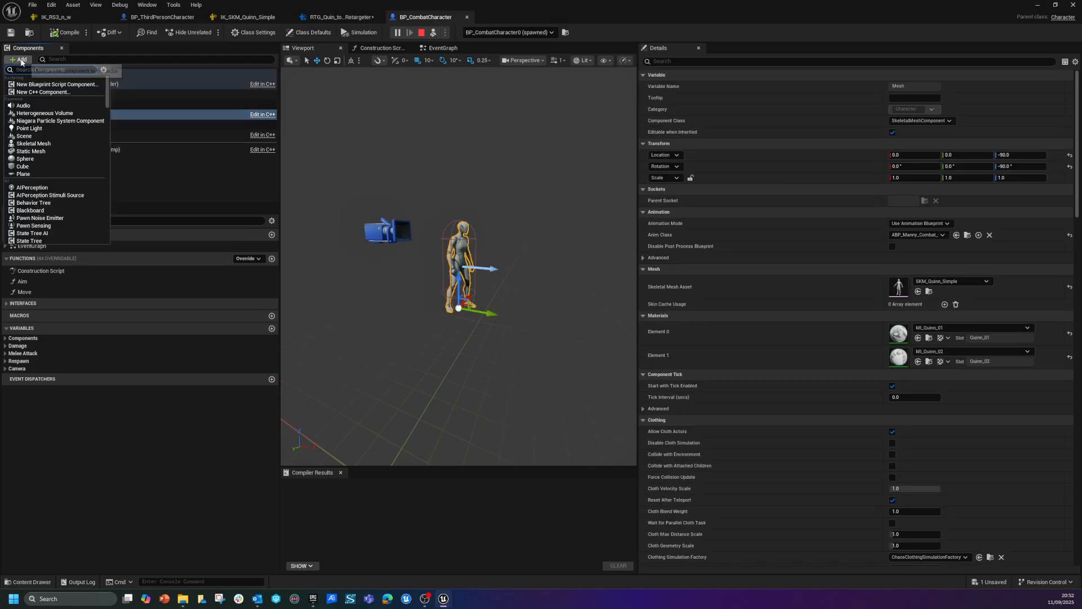
left_click(33, 144)
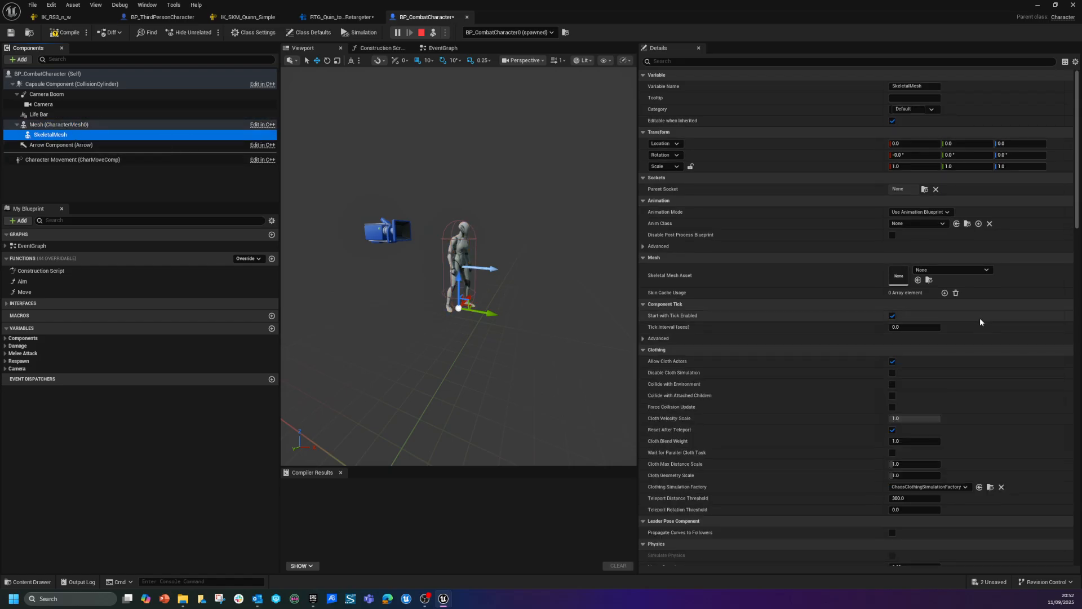
Step: Assign the SK_RS3_n_w mesh from the roman_soldier3 base_mesh folder to the new SkeletalMesh component
left_click_drag(738, 5, 769, 85)
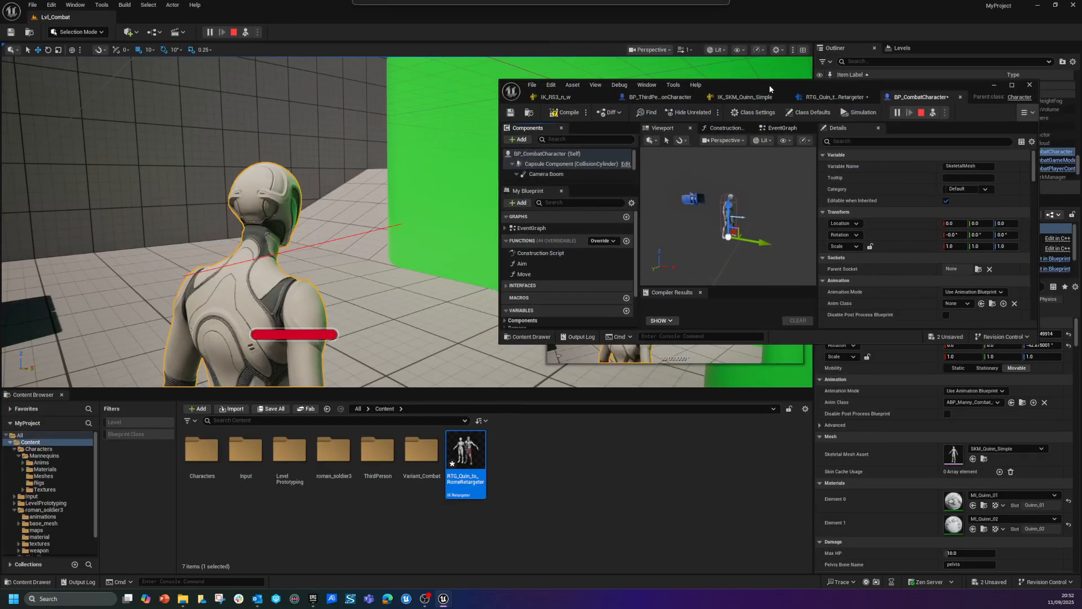
left_click(31, 510)
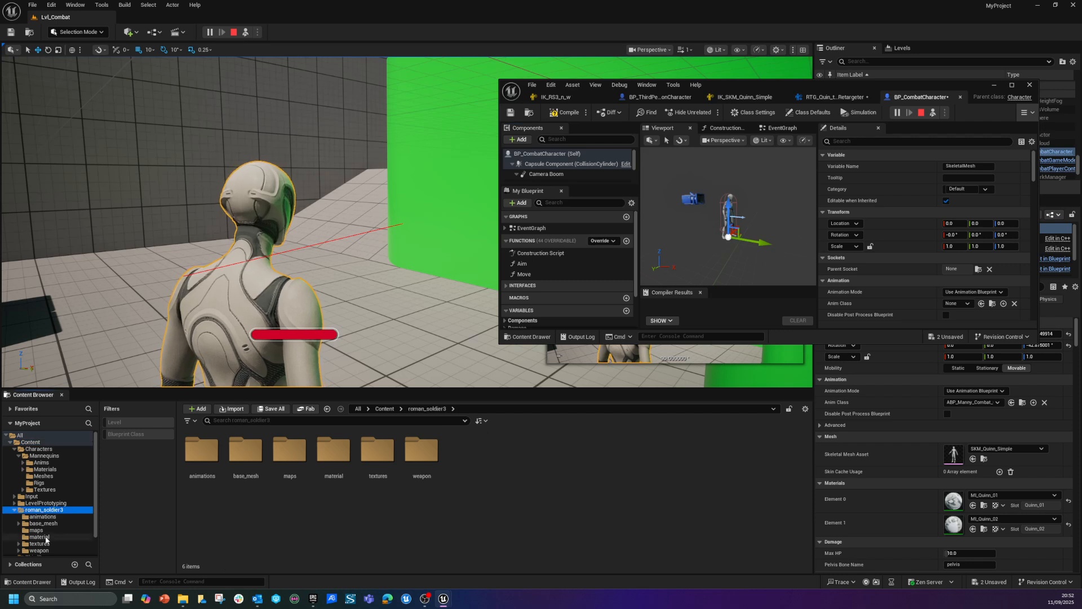
left_click(35, 523)
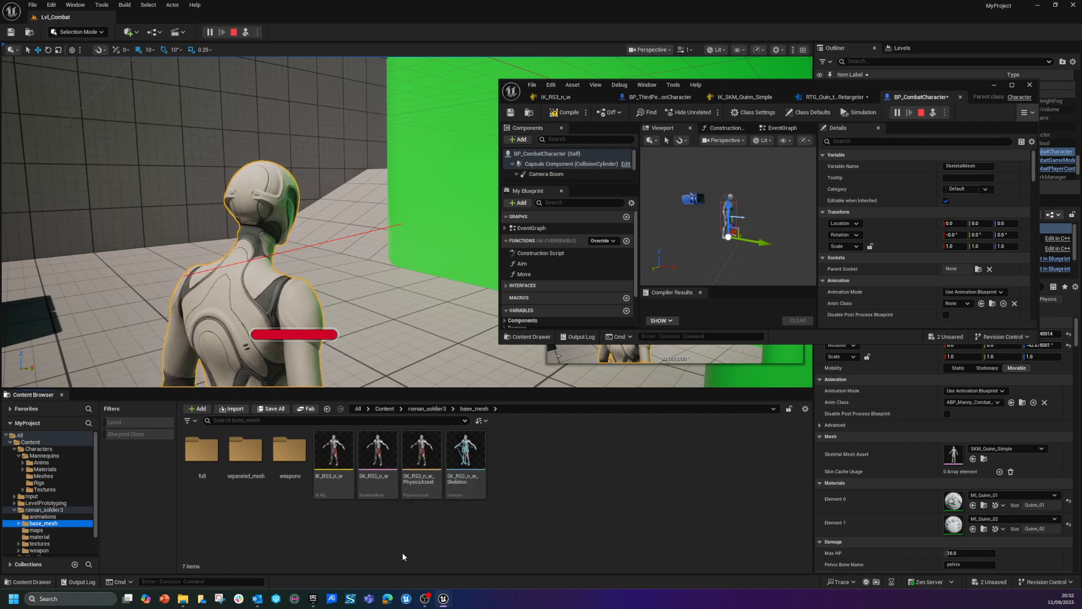
left_click(377, 454)
left_click_drag(835, 85, 665, 1)
left_click(918, 280)
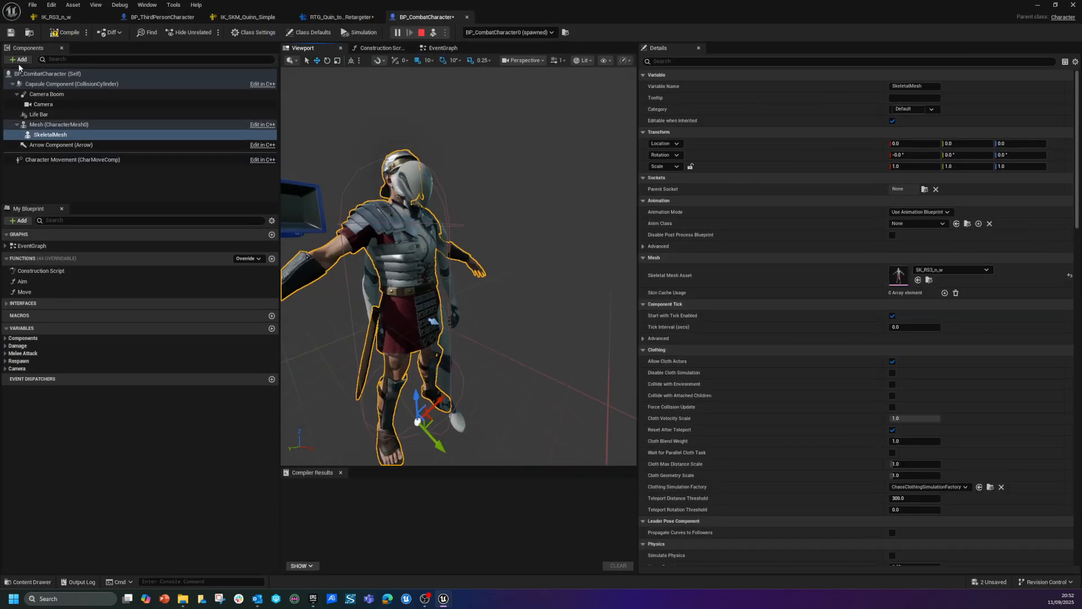
Step: Create an Animation Blueprint from the SK_RS3_n_w skeletal mesh in the base_mesh folder and name it ABP_Roman
left_click_drag(641, 3, 719, 49)
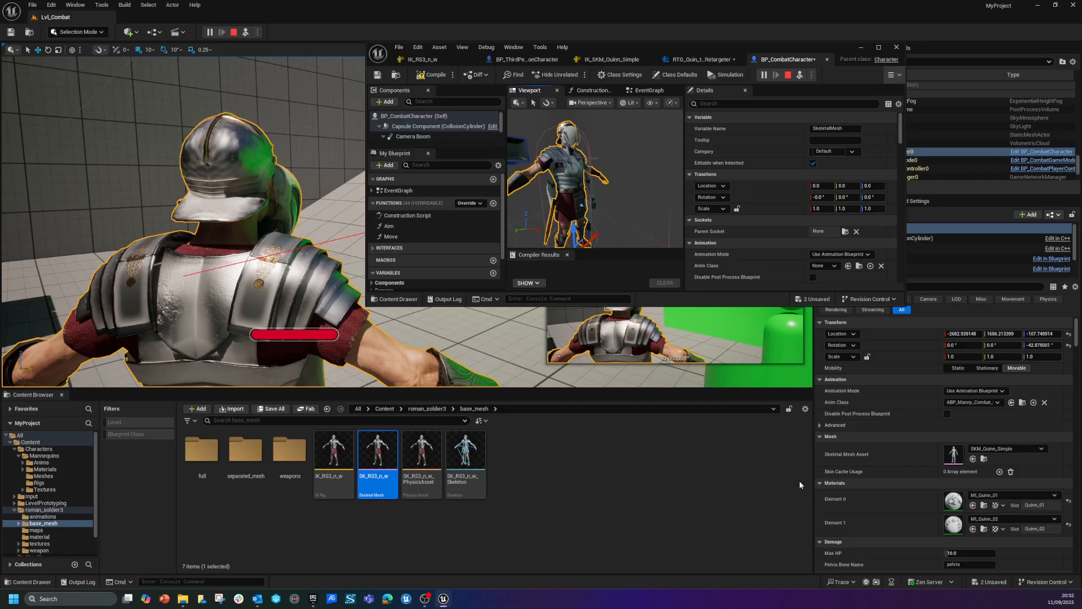
right_click(357, 485)
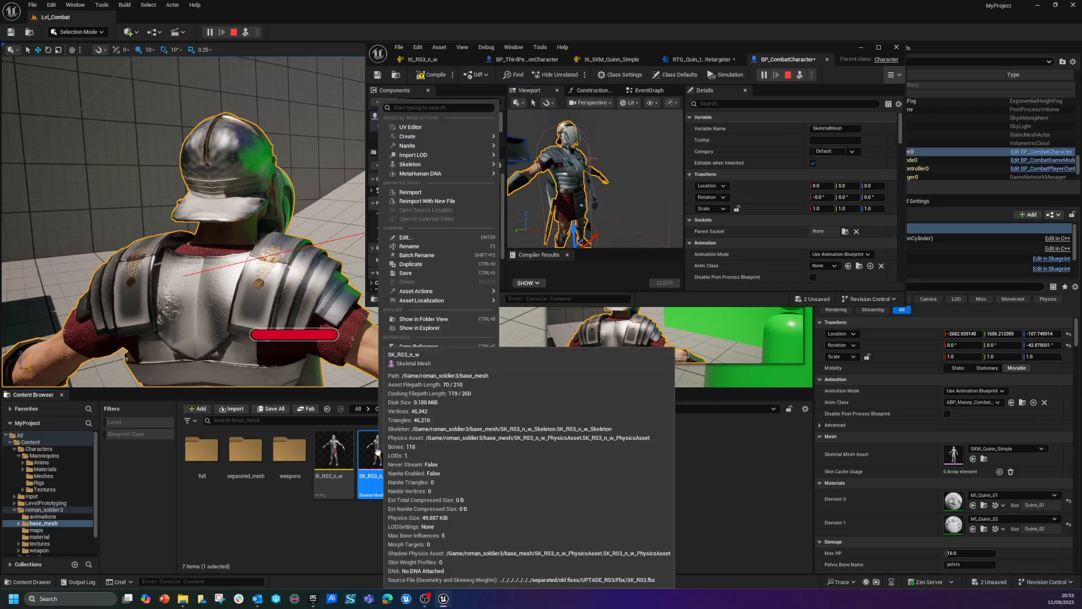
mouse_move(427, 137)
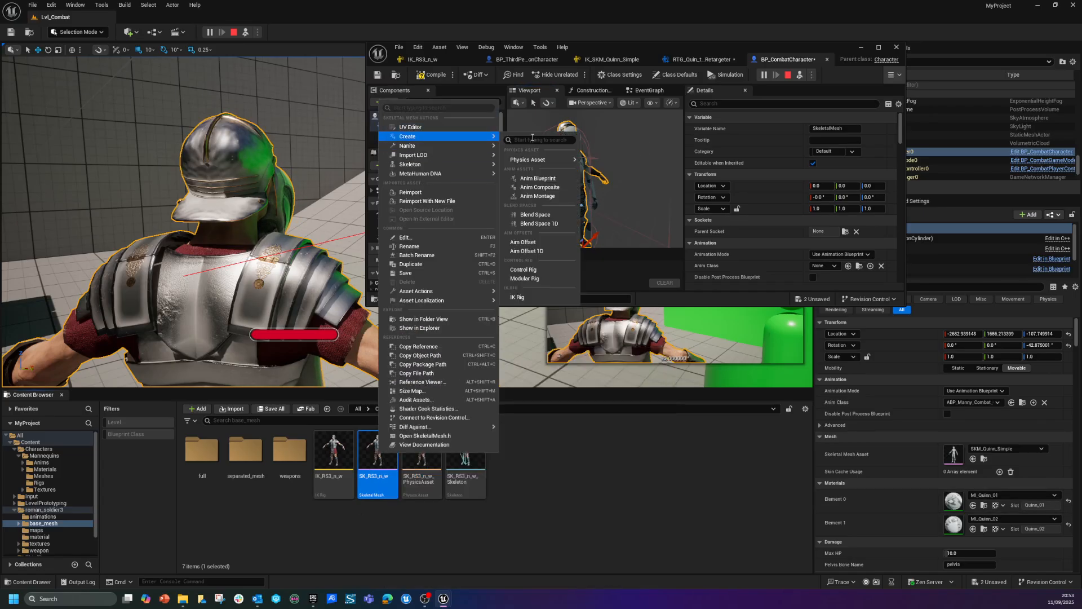
left_click(534, 179)
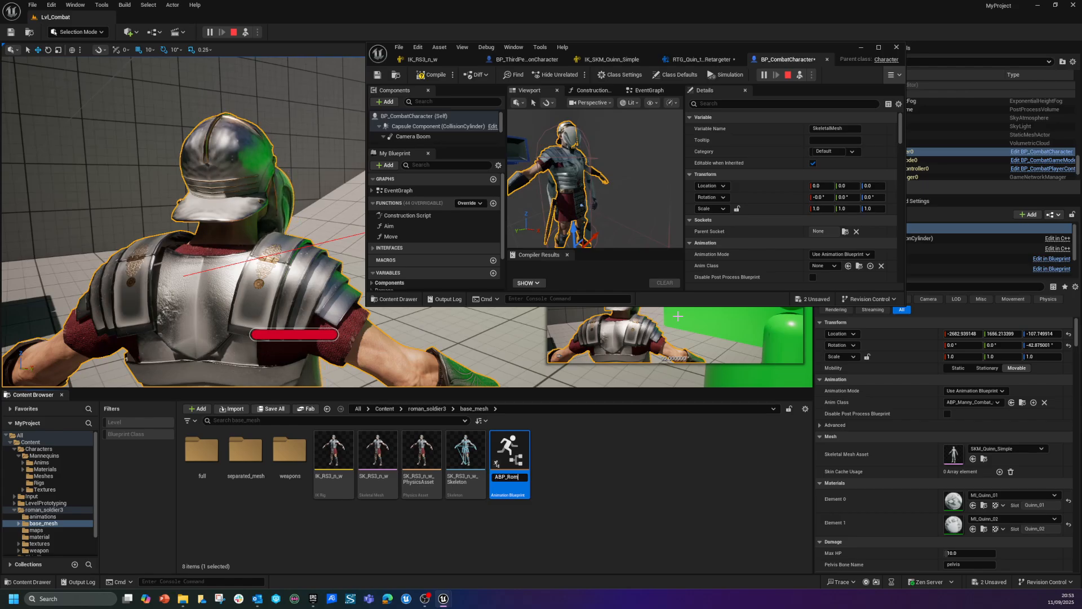
key("Return")
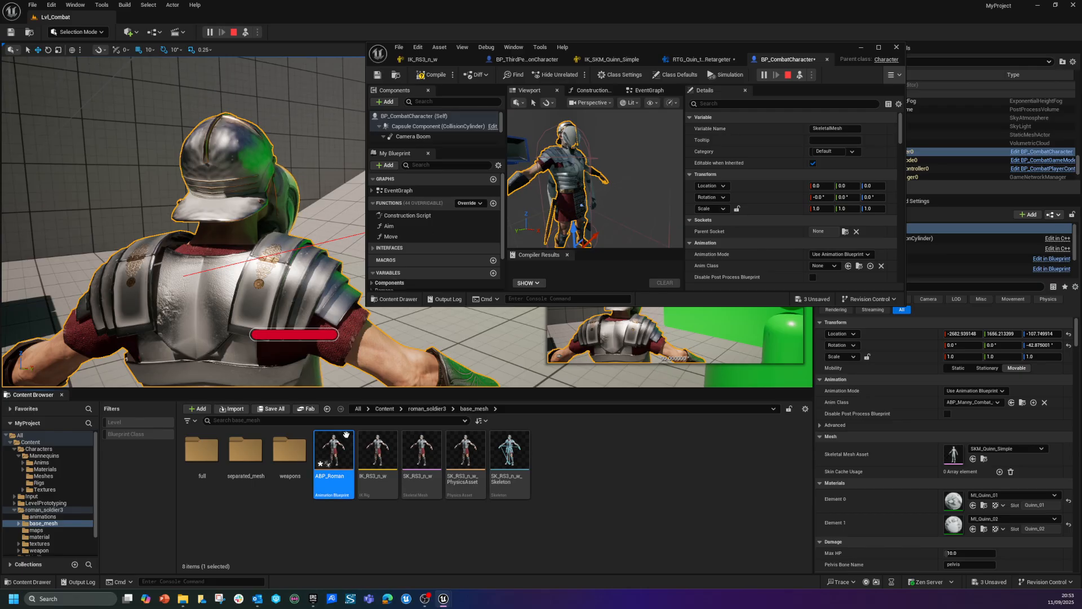
Step: Open ABP_Roman at full size and feed its Output Pose from a new Retarget Pose From Mesh node
double_click(334, 451)
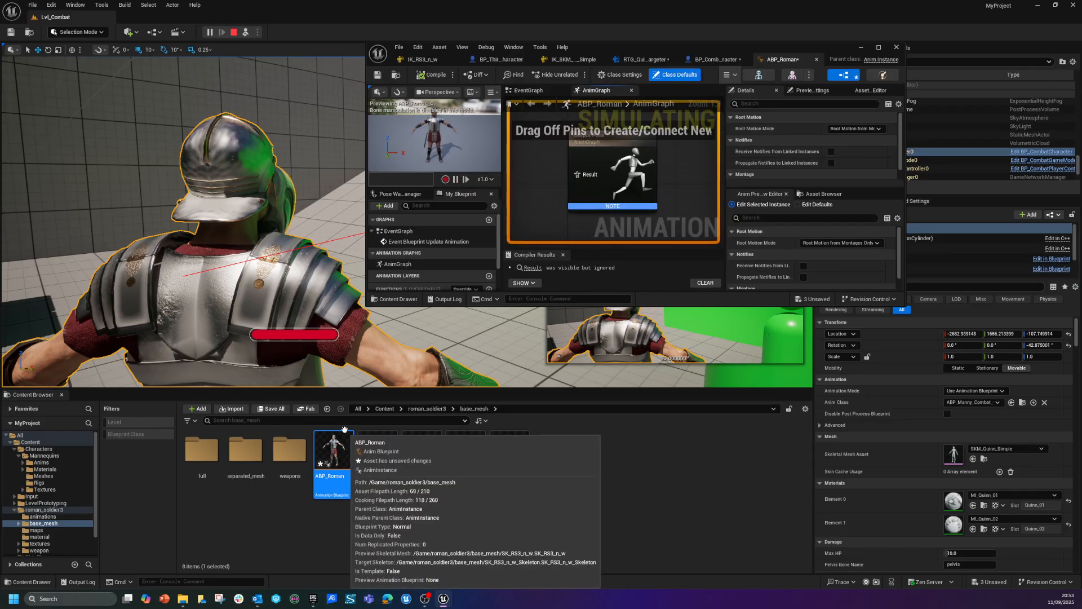
double_click(692, 52)
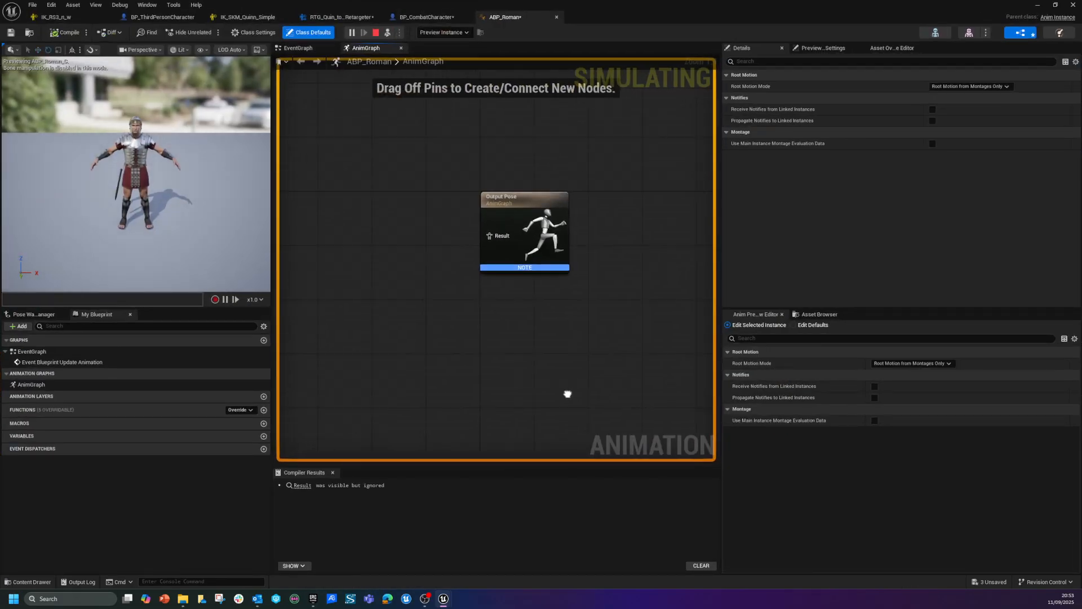
left_click_drag(398, 241, 389, 255)
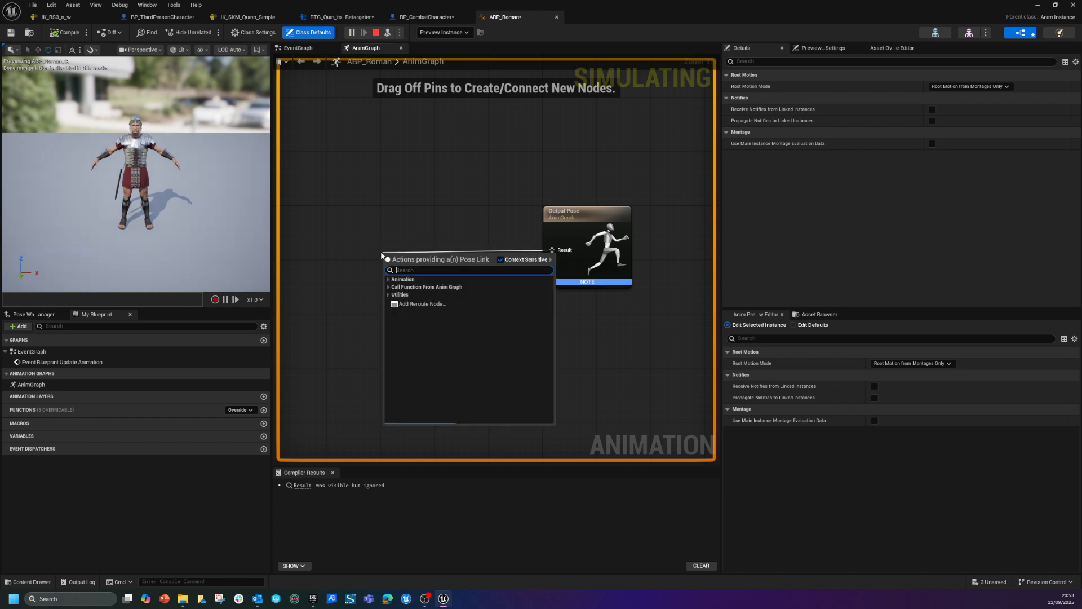
type("ret")
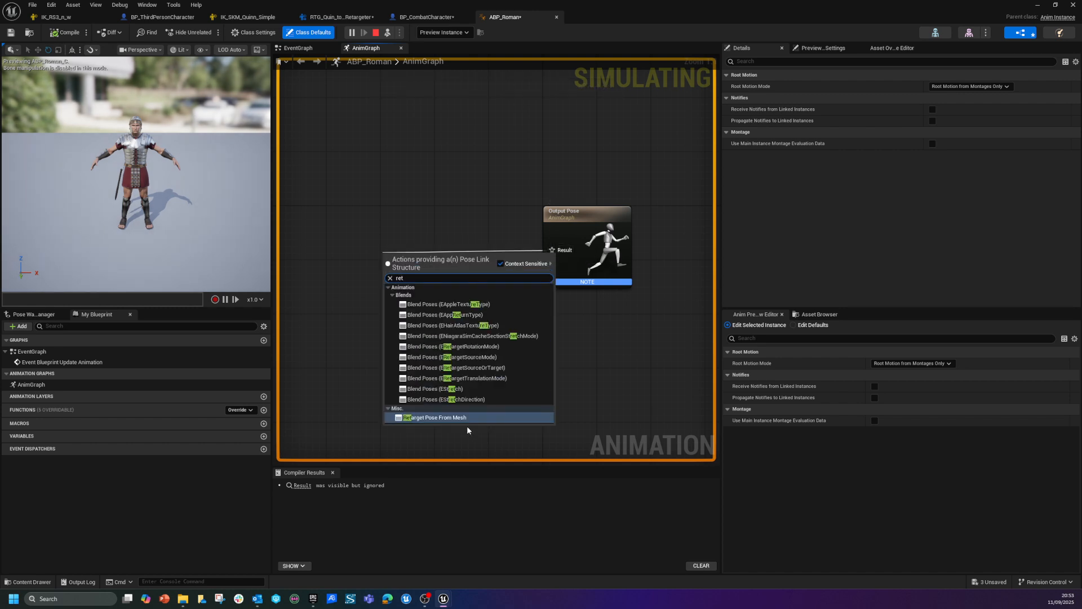
left_click(463, 418)
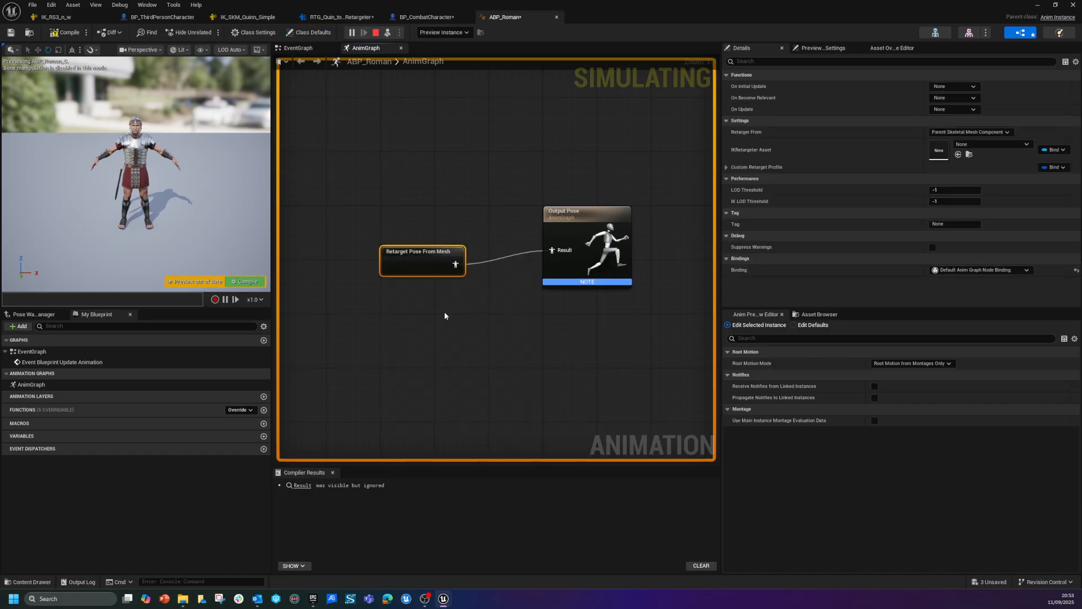
Step: Set the retarget node's IKRetargeter Asset to RTG_Quin_to_RomeRetargeter and compile the animation blueprint
left_click(973, 144)
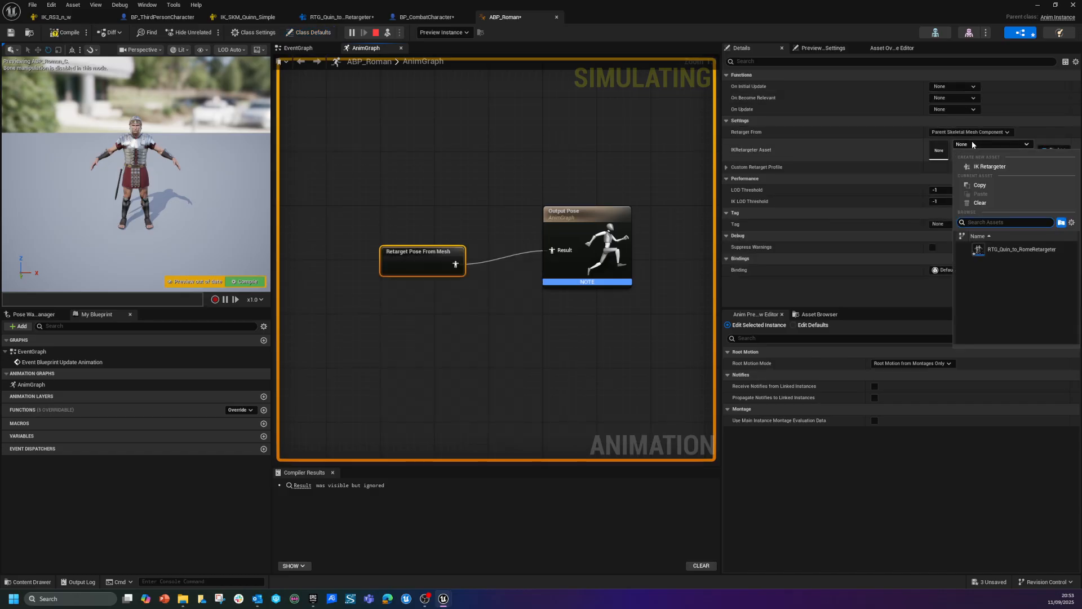
left_click(1023, 250)
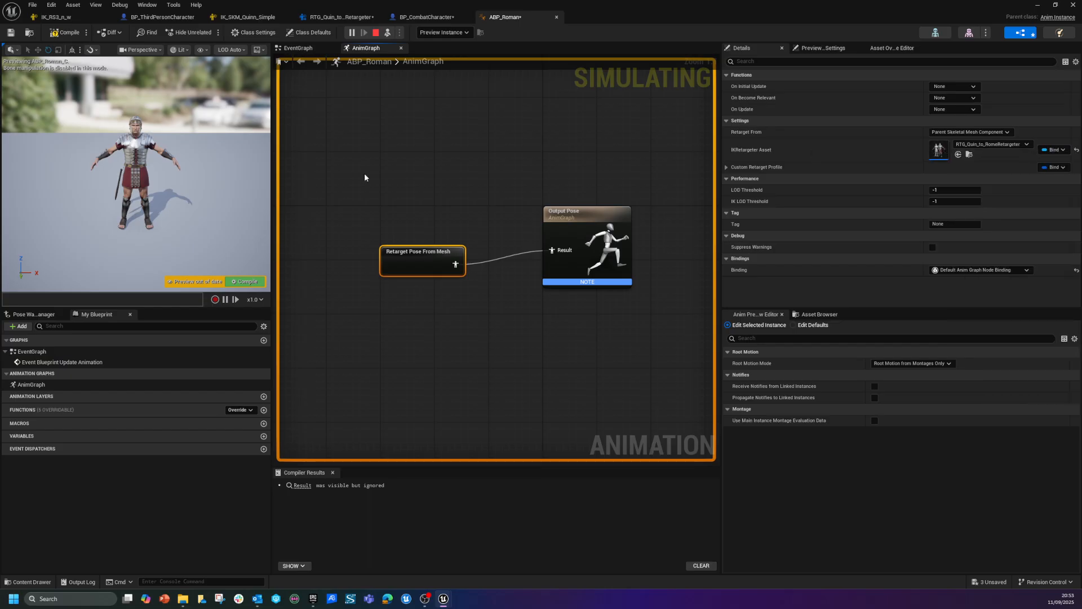
left_click(60, 32)
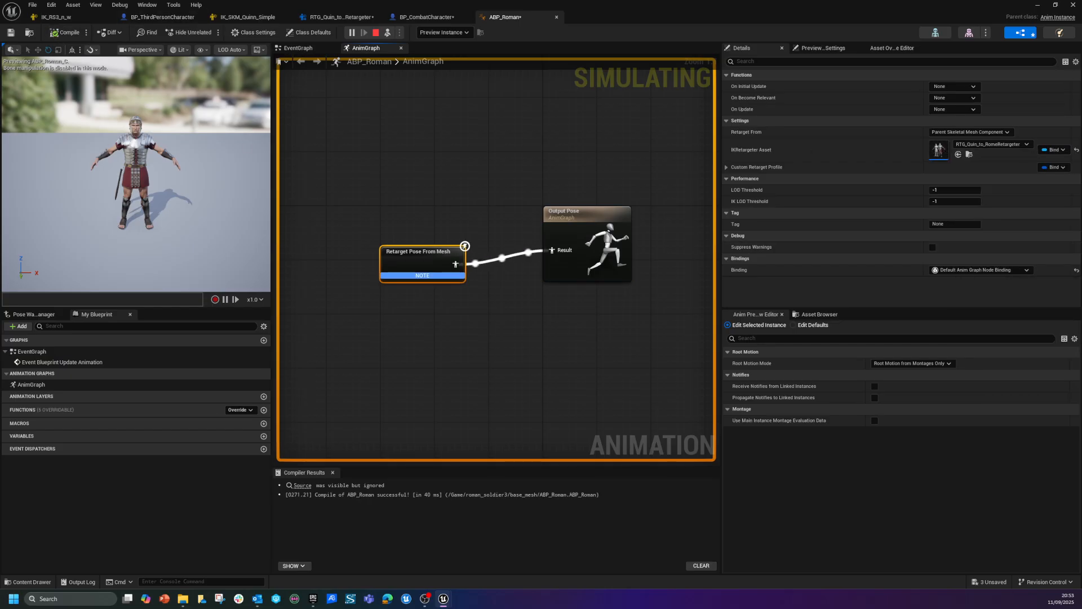
Step: Return to the BP_CombatCharacter blueprint and set the SkeletalMesh component's Anim Class to ABP_Roman
left_click_drag(641, 4, 625, 83)
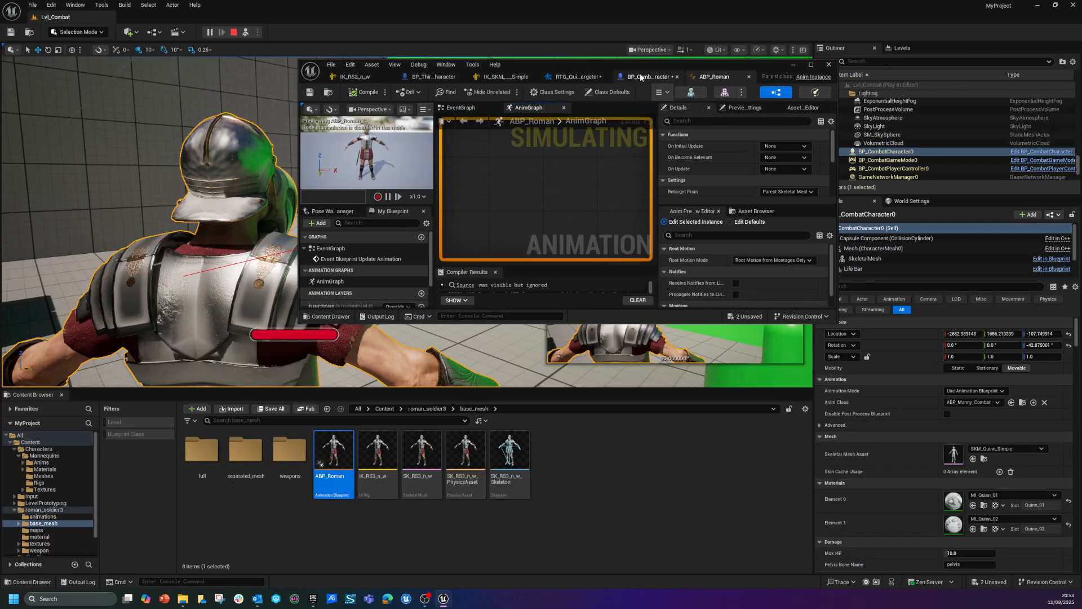
left_click(642, 77)
double_click(768, 73)
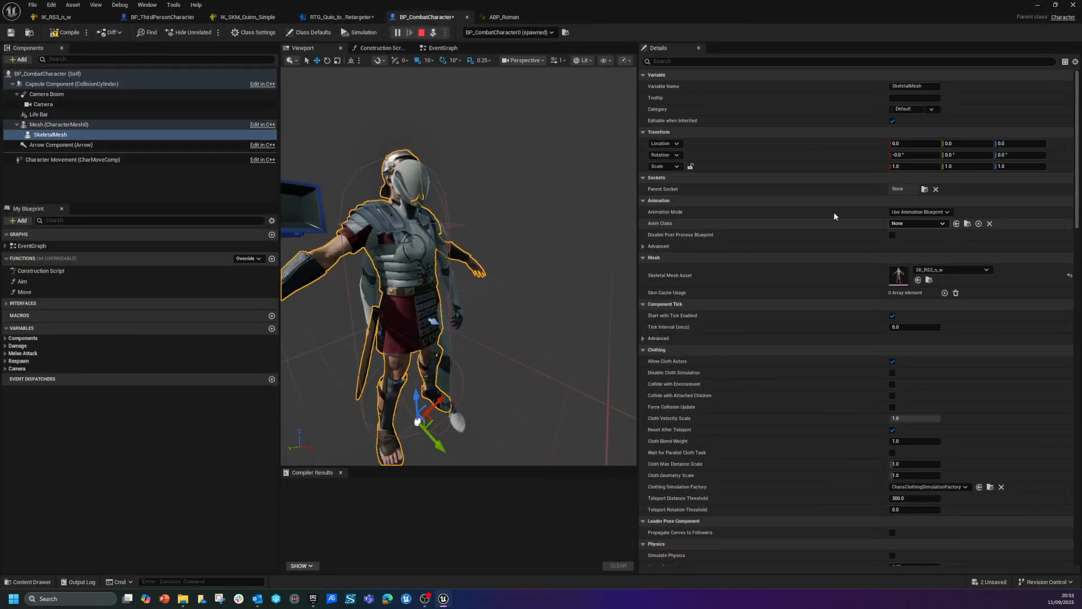
left_click(915, 224)
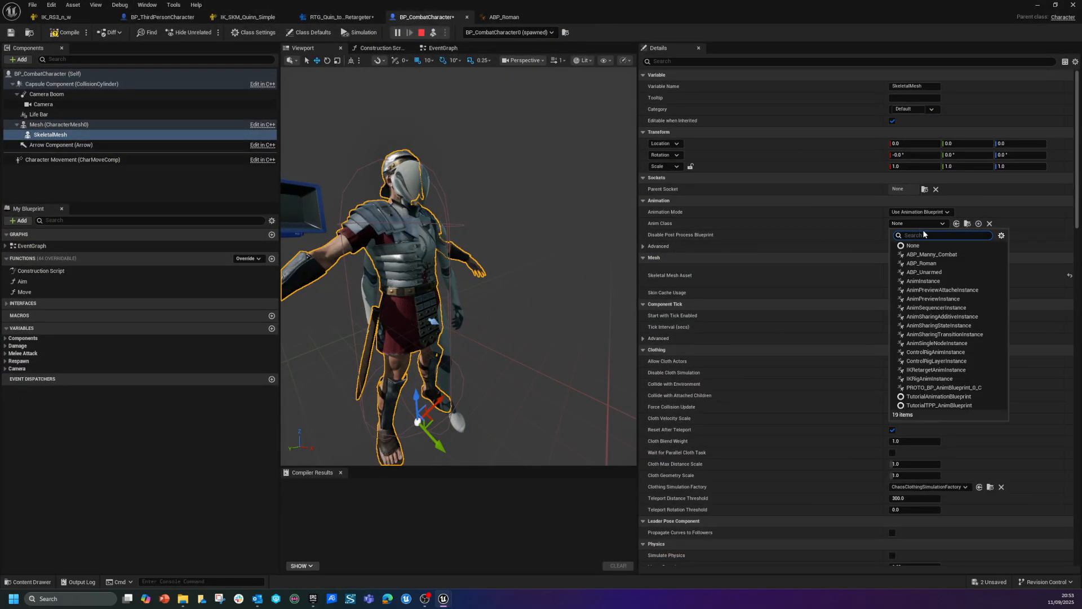
left_click(947, 263)
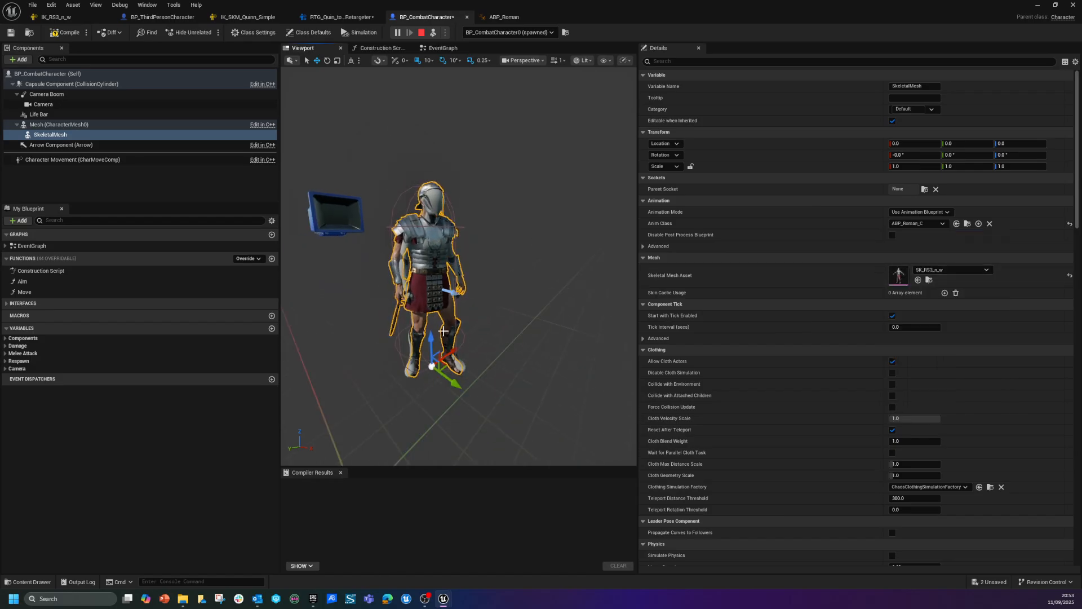
Step: Make the parent Mesh component invisible, set its Visibility Based Anim Tick Option to Always Tick Pose and Refresh Bones, and compile and save the blueprint
left_click(113, 125)
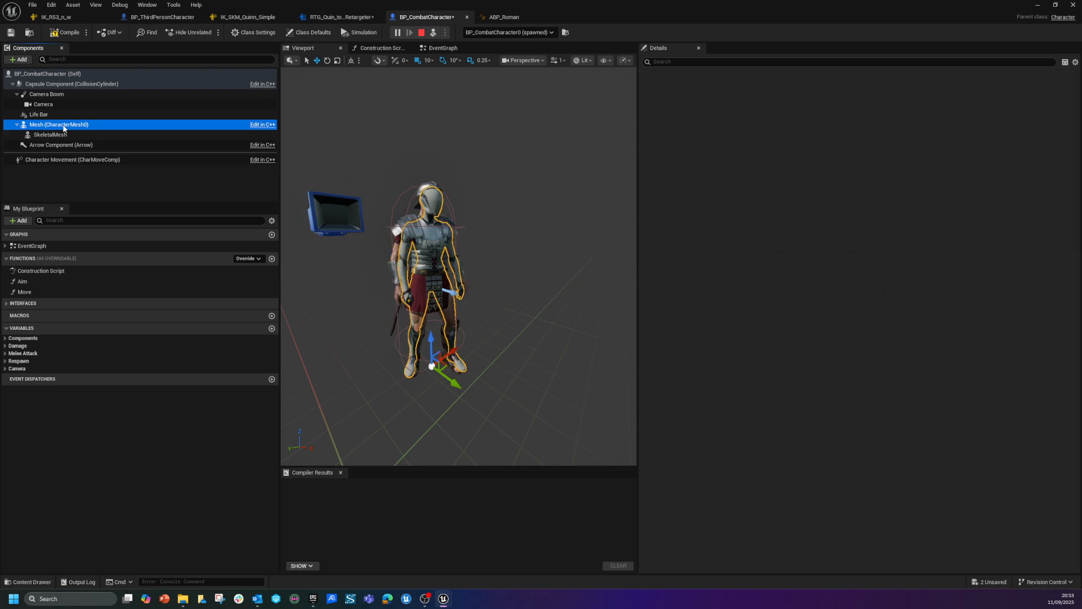
left_click(730, 59)
type("vis")
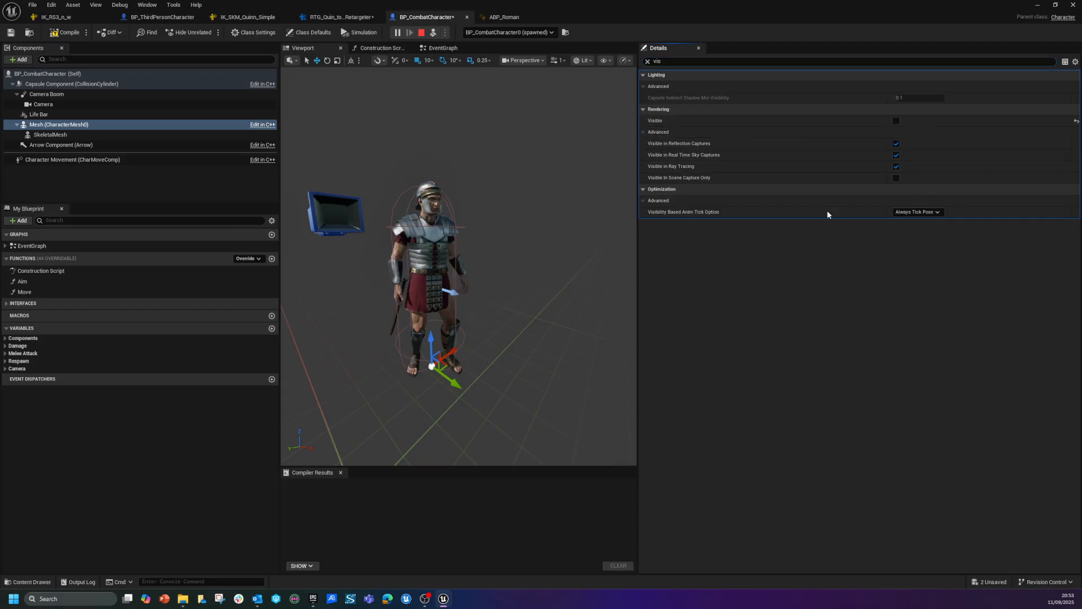
left_click(916, 211)
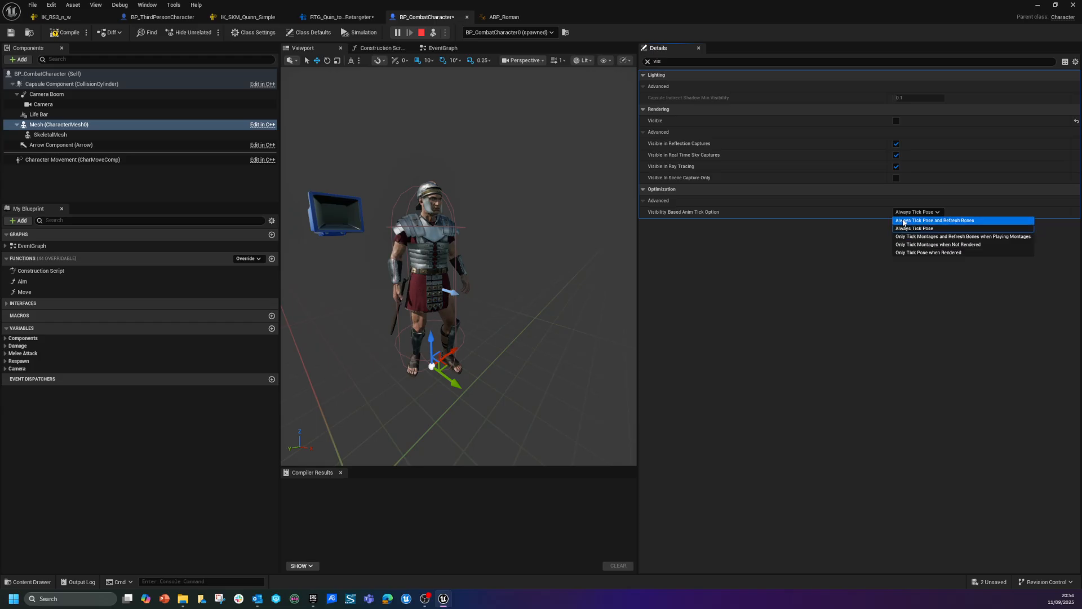
left_click(903, 221)
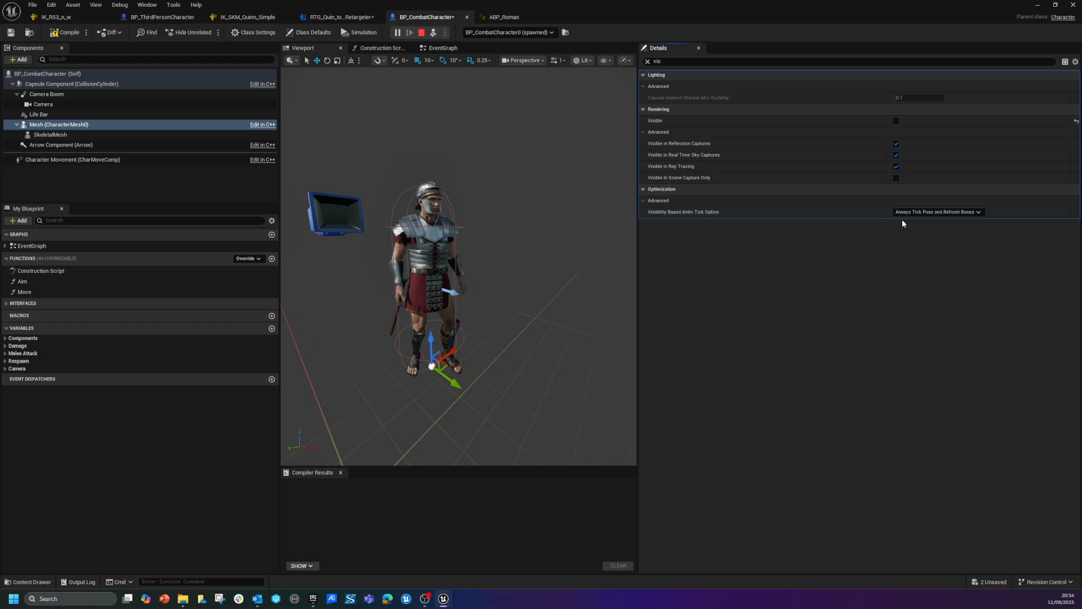
left_click(59, 35)
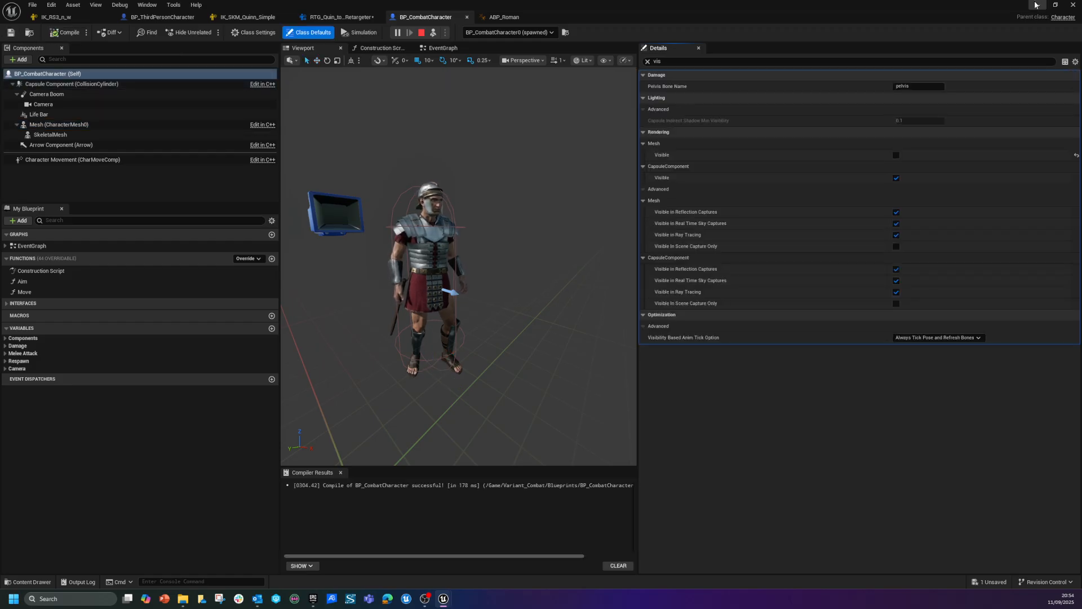
Step: Return to the running level, possess the player, and test the soldier's running and attack animations on the way to the arena
left_click(1036, 5)
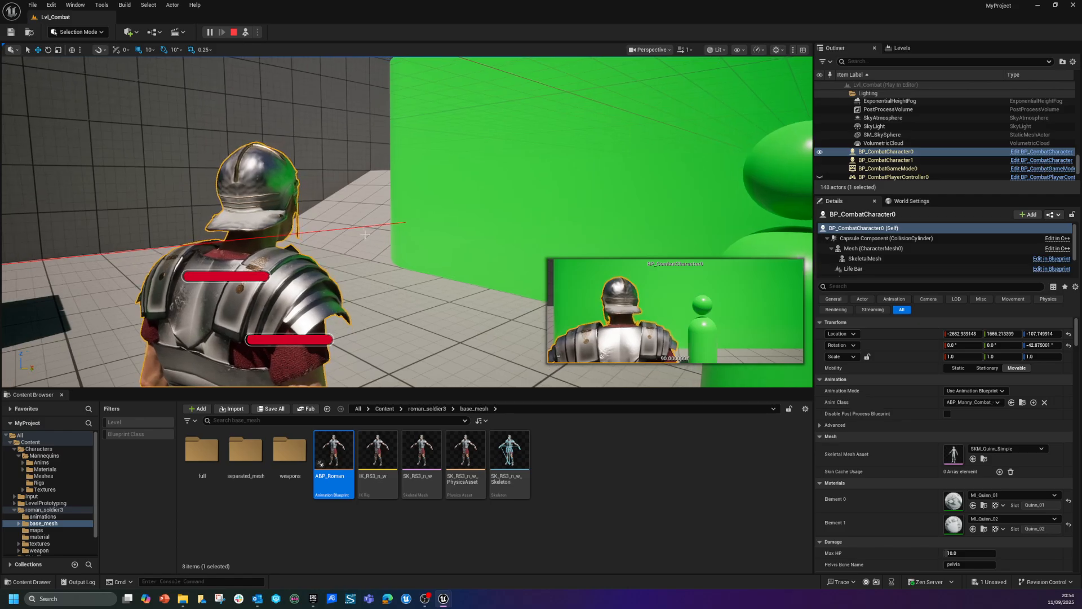
key("F8")
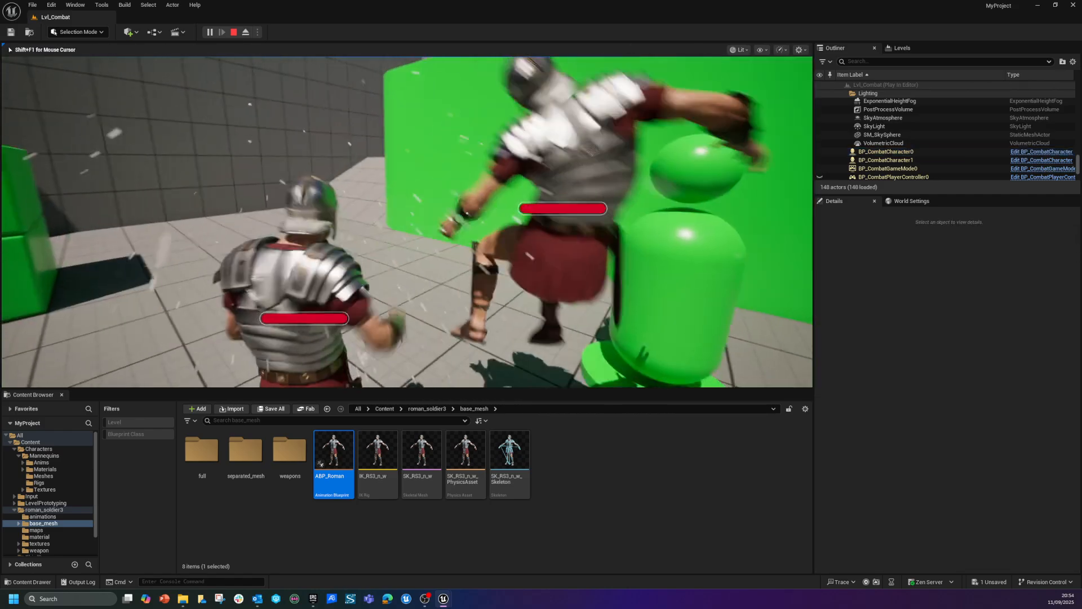
key("w")
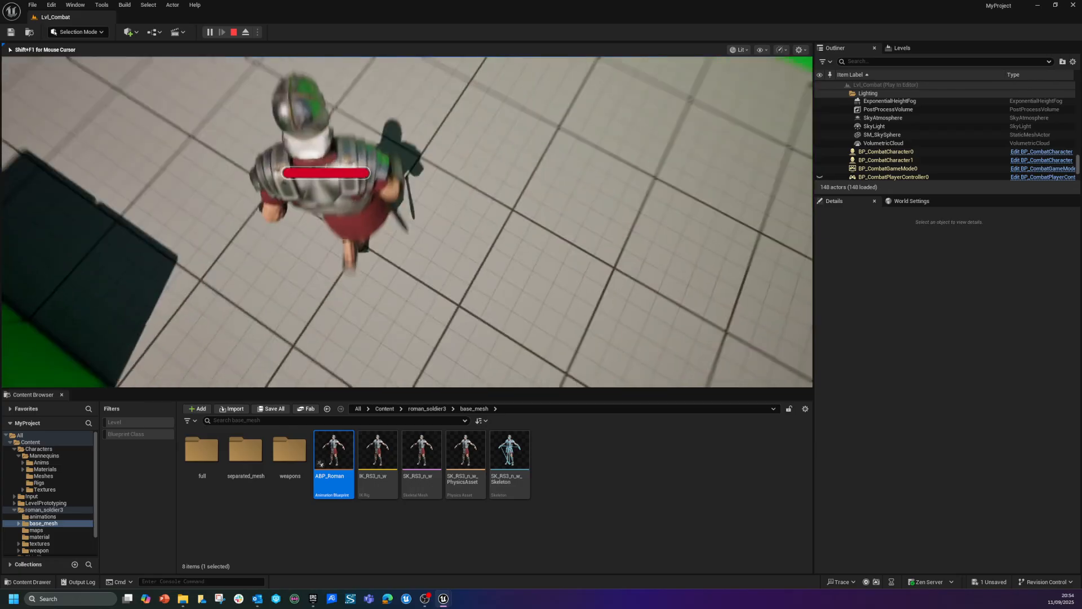
key("w")
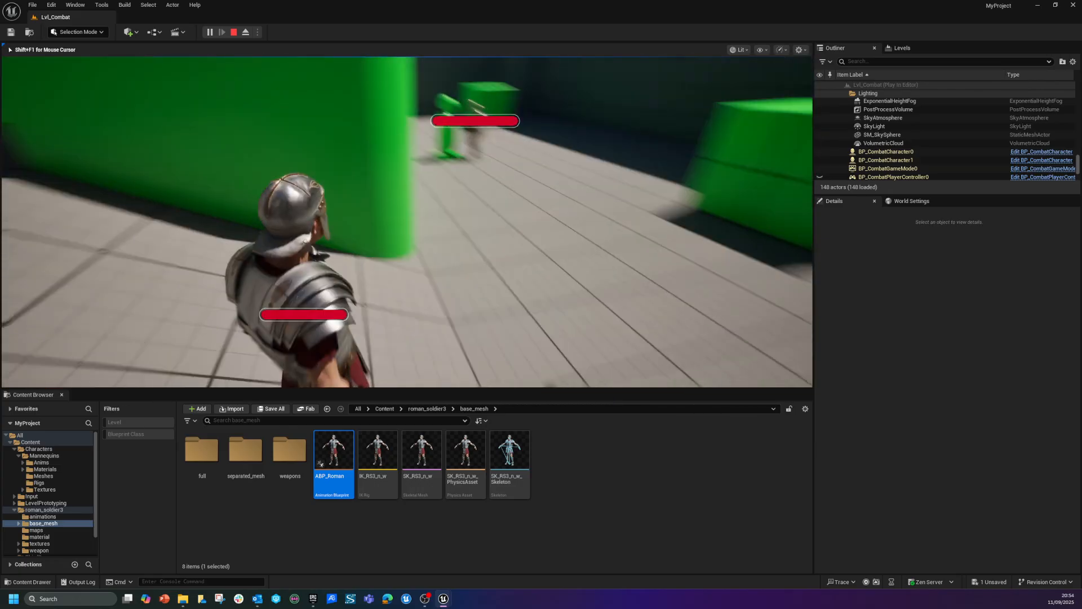
key("w")
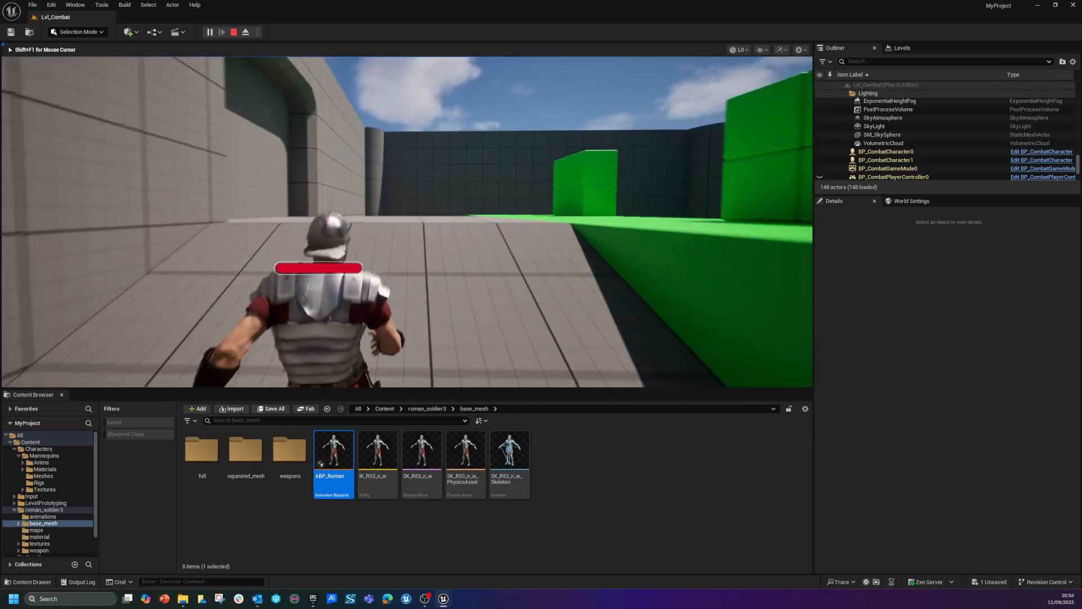
key("w")
left_click(407, 222)
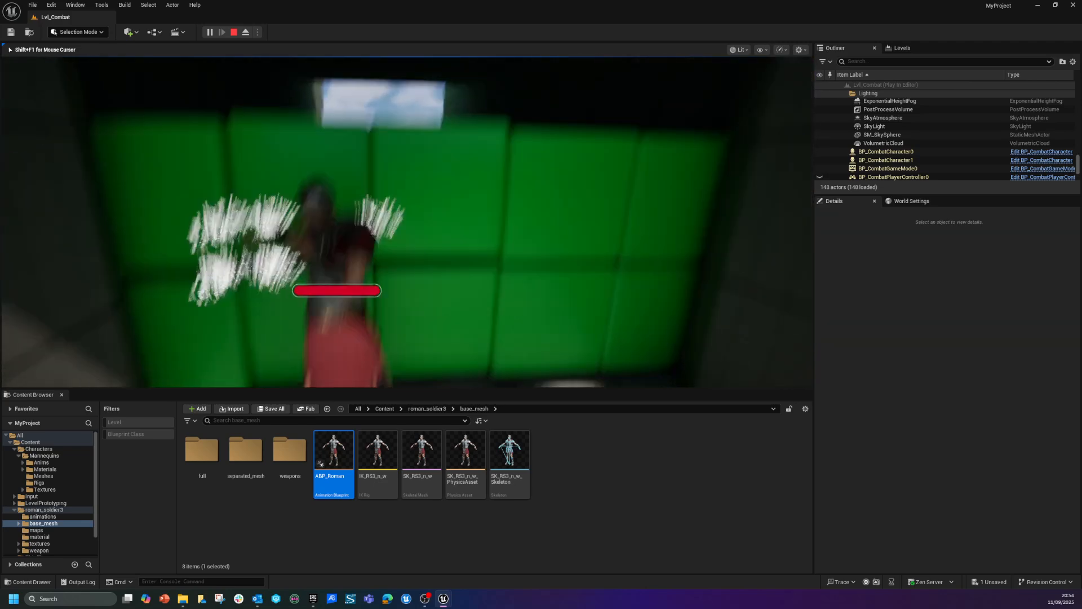
left_click(407, 221)
left_click(407, 221)
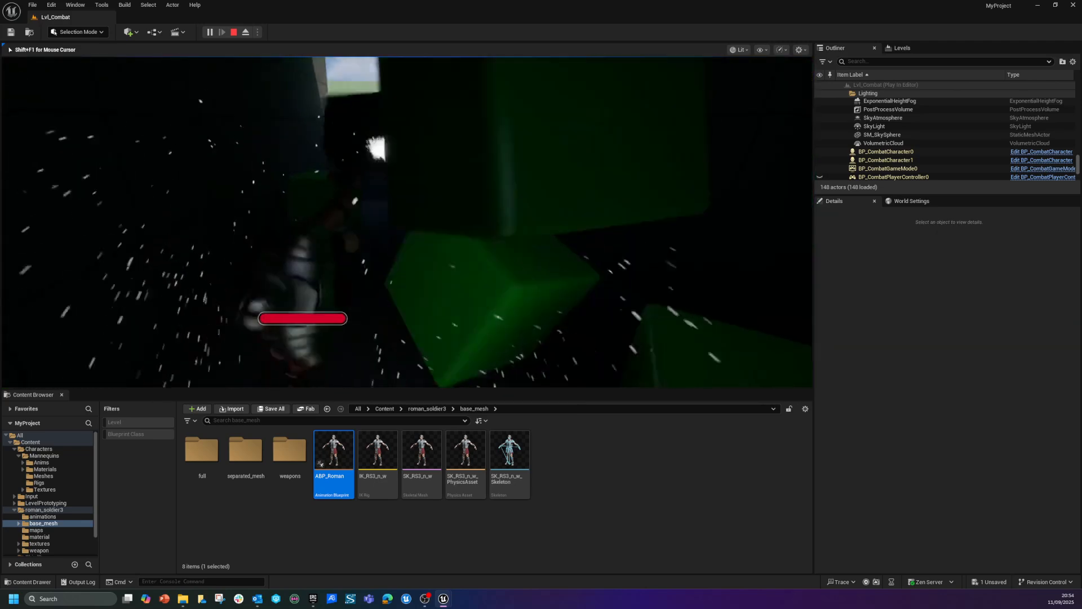
key("w")
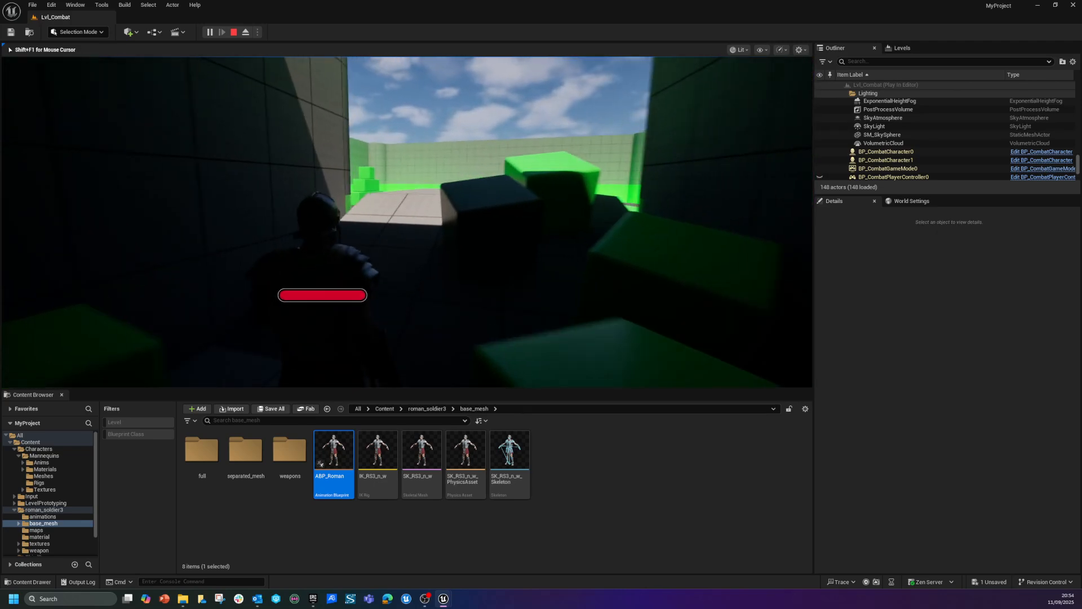
key("w")
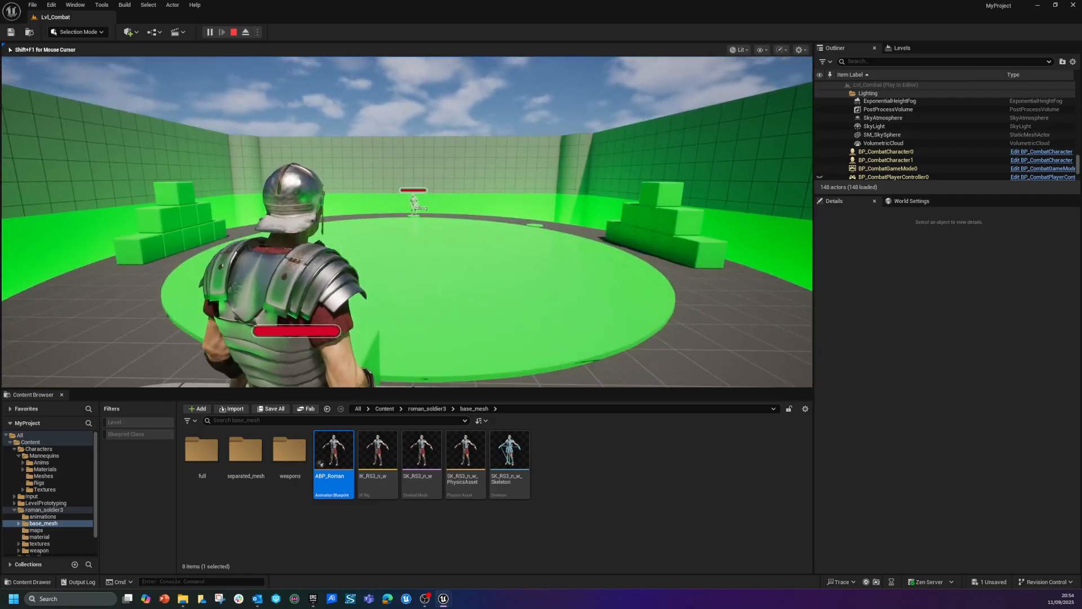
Step: Eject from the player and select the BP_CombatEnemy0 actor standing at the far side of the arena
key("F8")
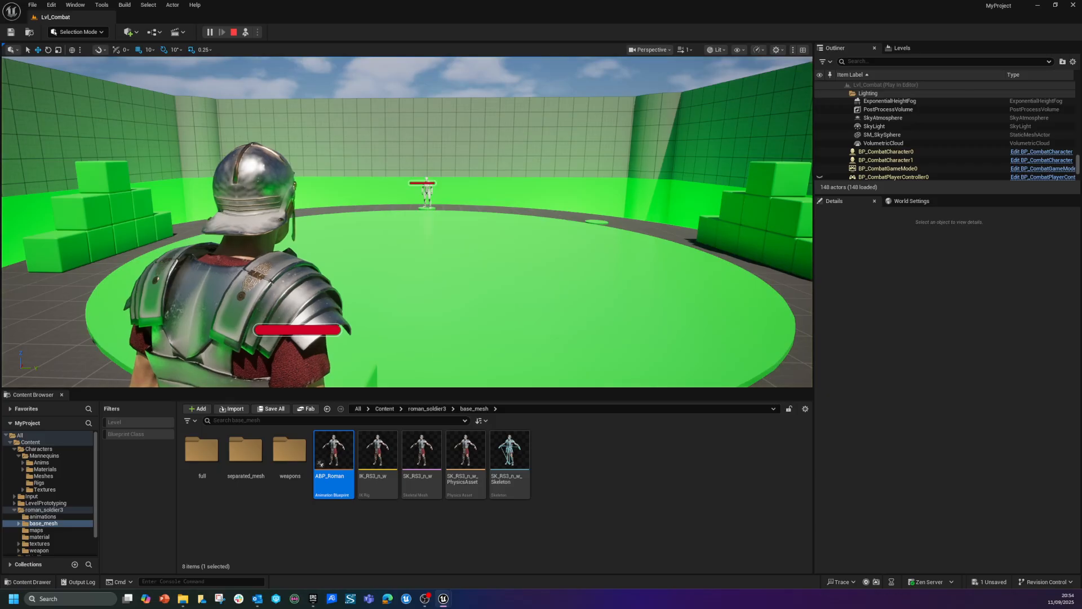
left_click(427, 194)
right_click(429, 193)
scroll(992, 152, "up", 1)
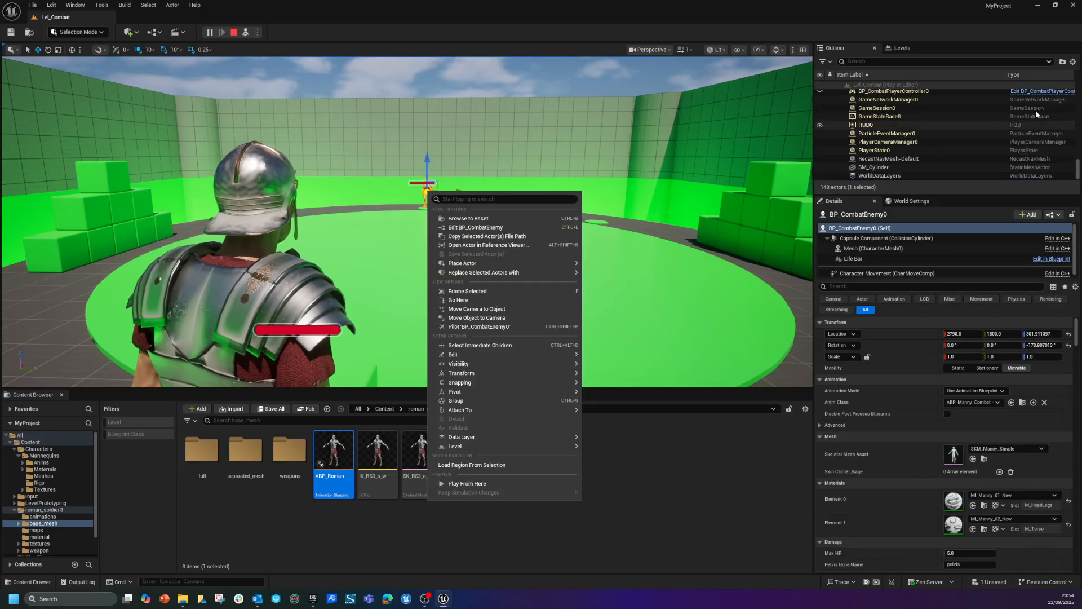
right_click(425, 189)
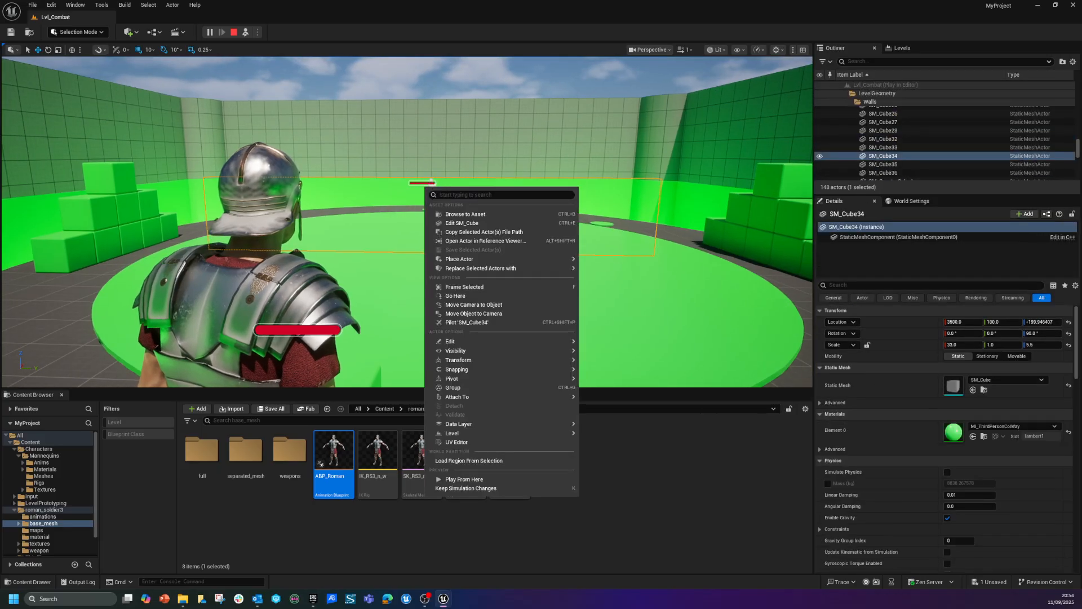
left_click(432, 186)
left_click(431, 193)
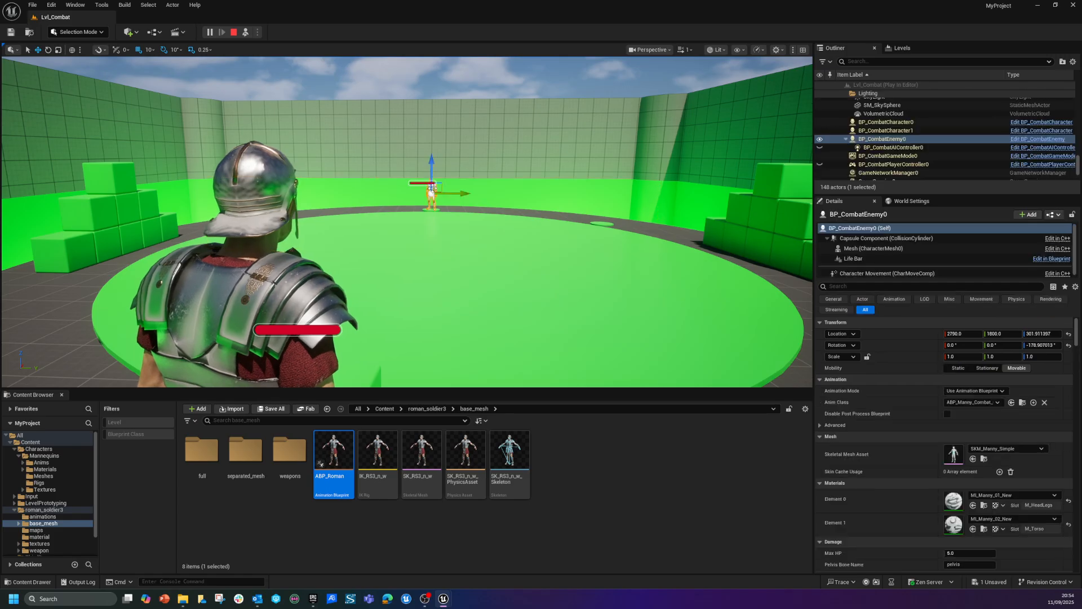
Step: Open the BP_CombatEnemy blueprint and add a Skeletal Mesh component as a child of its Mesh component
left_click(1064, 139)
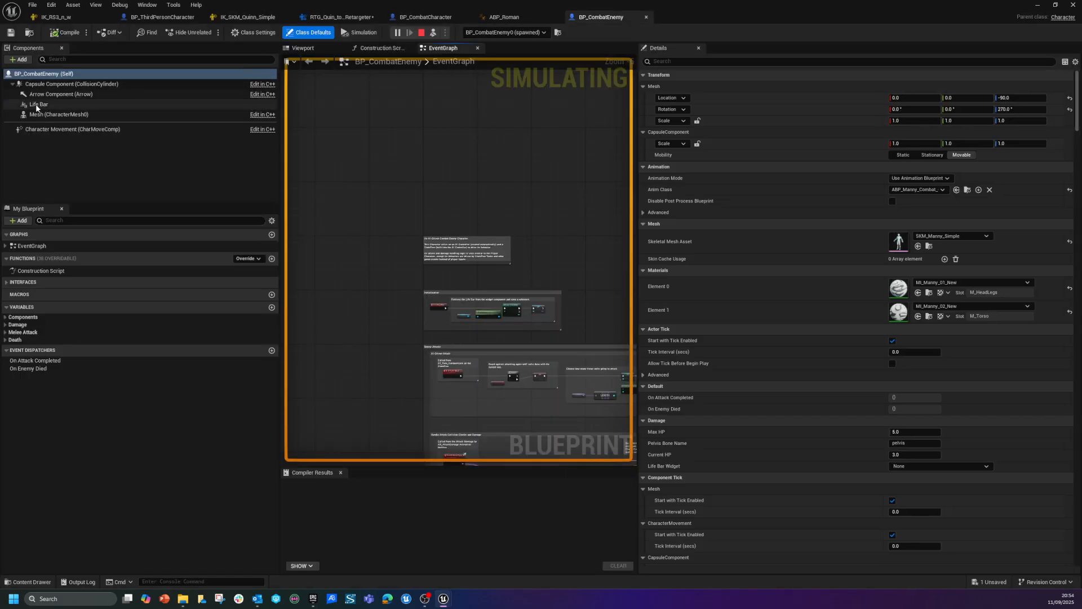
left_click(62, 114)
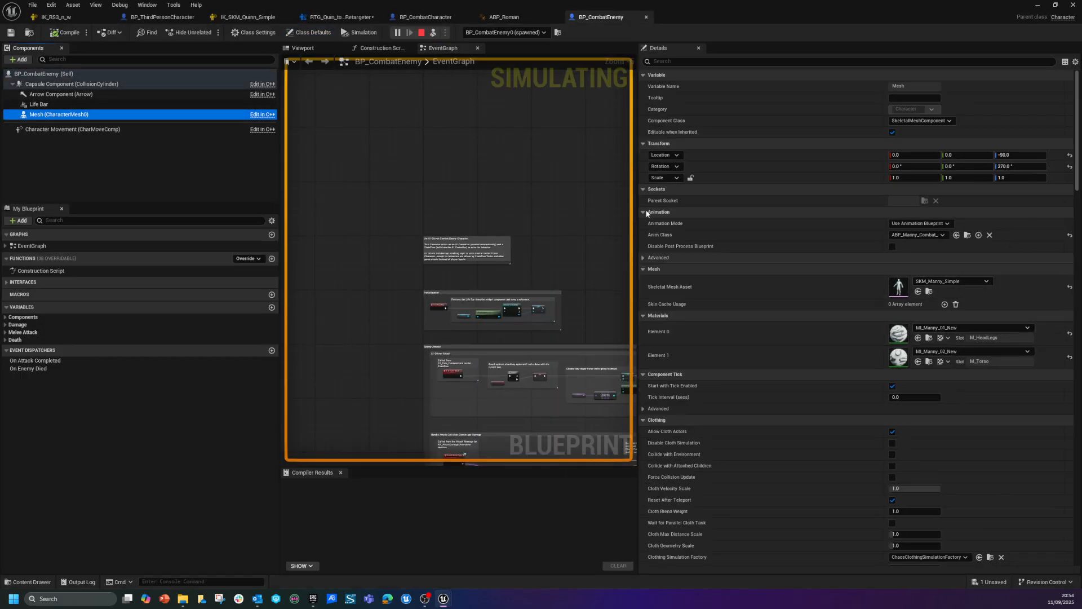
right_click(66, 120)
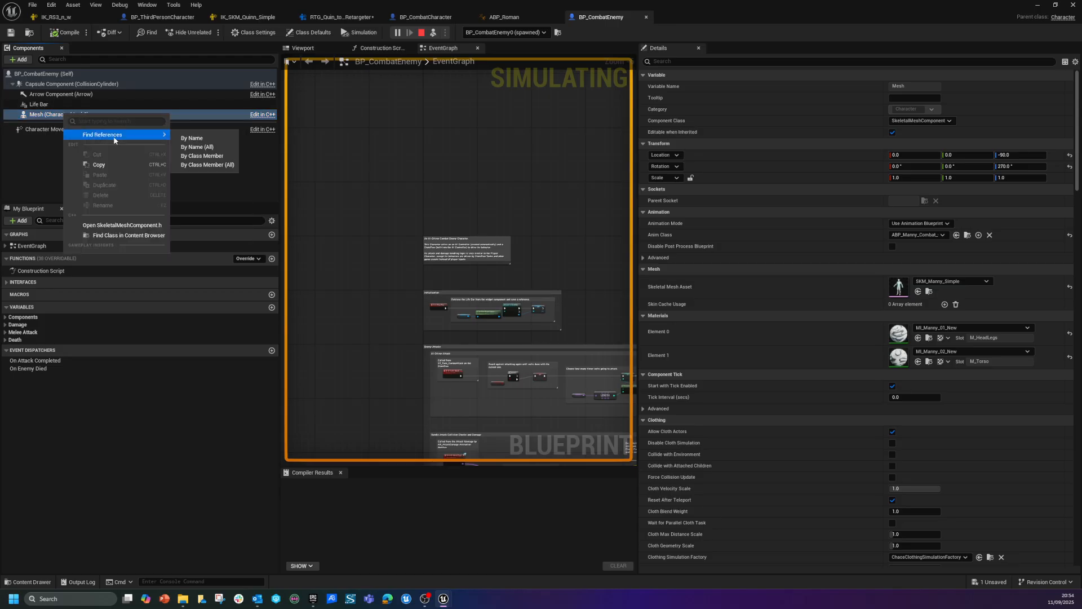
left_click(18, 60)
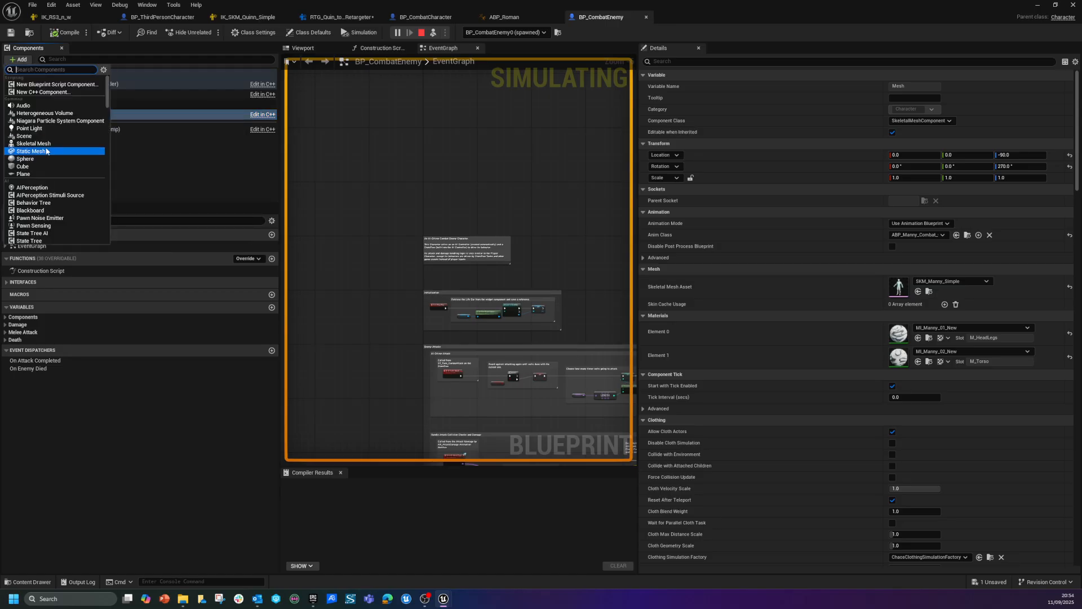
left_click(32, 143)
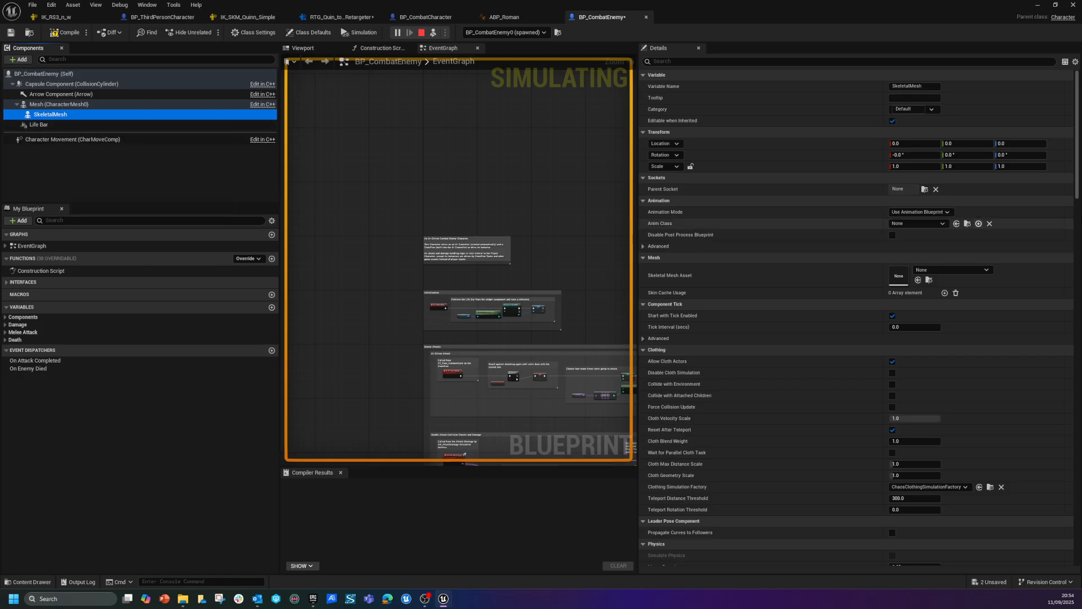
Step: Set the new SkeletalMesh component's Anim Class to ABP_Roman and Skeletal Mesh Asset to SK_RS3_n_w, compile, and view the enemy in the blueprint viewport
left_click(936, 224)
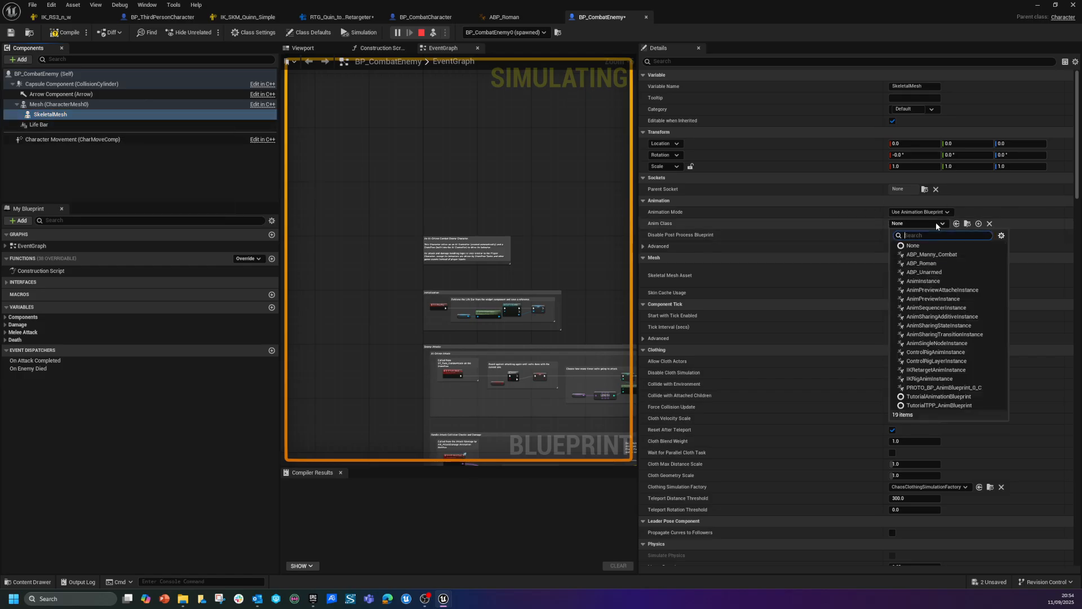
left_click(934, 264)
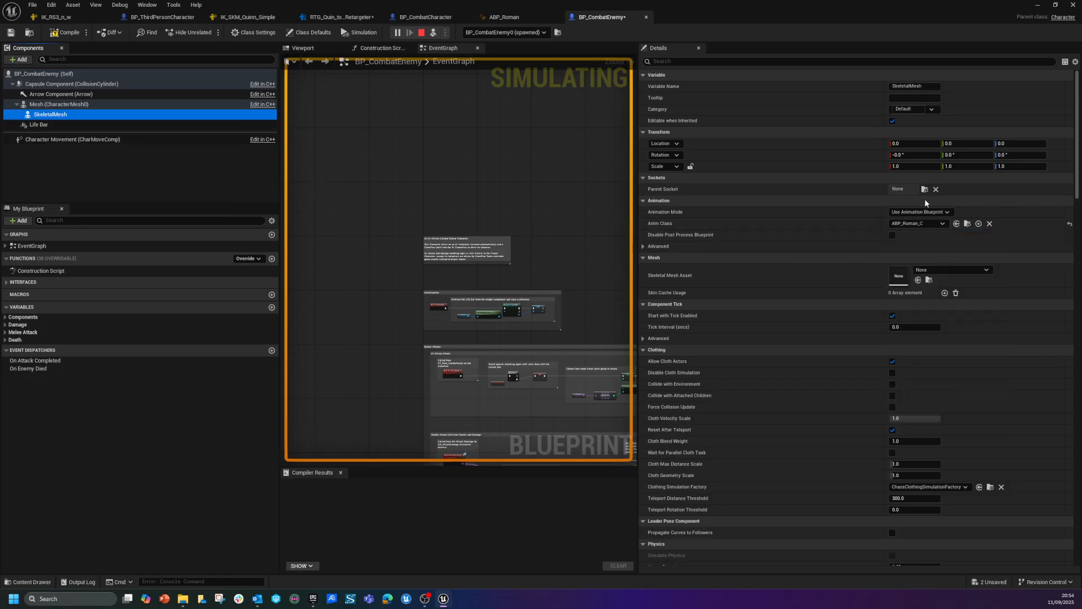
left_click(933, 268)
left_click(933, 269)
left_click_drag(856, 4, 732, 72)
left_click(422, 451)
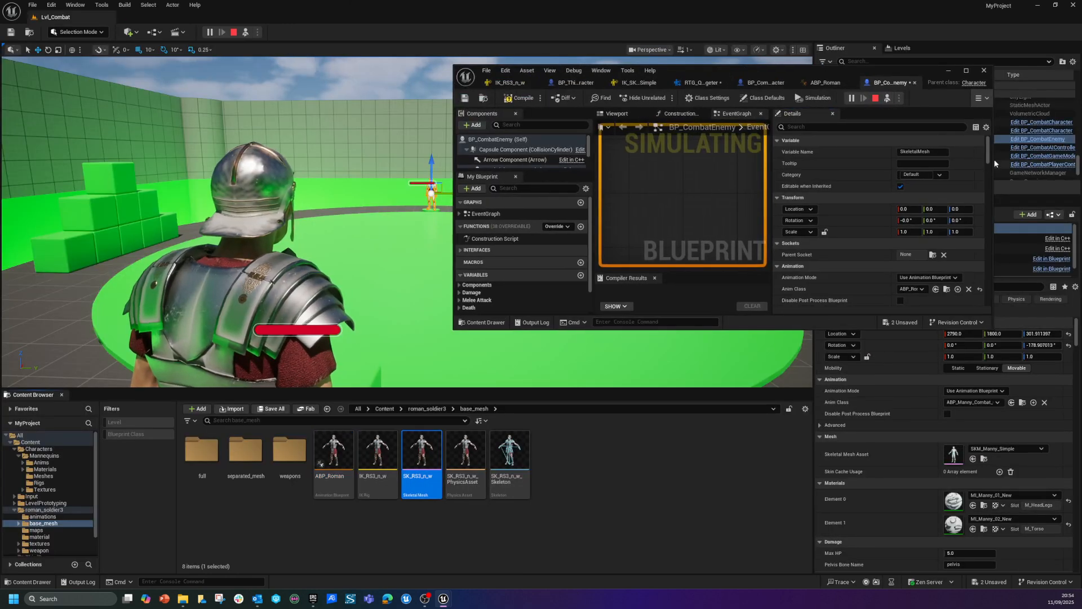
double_click(934, 86)
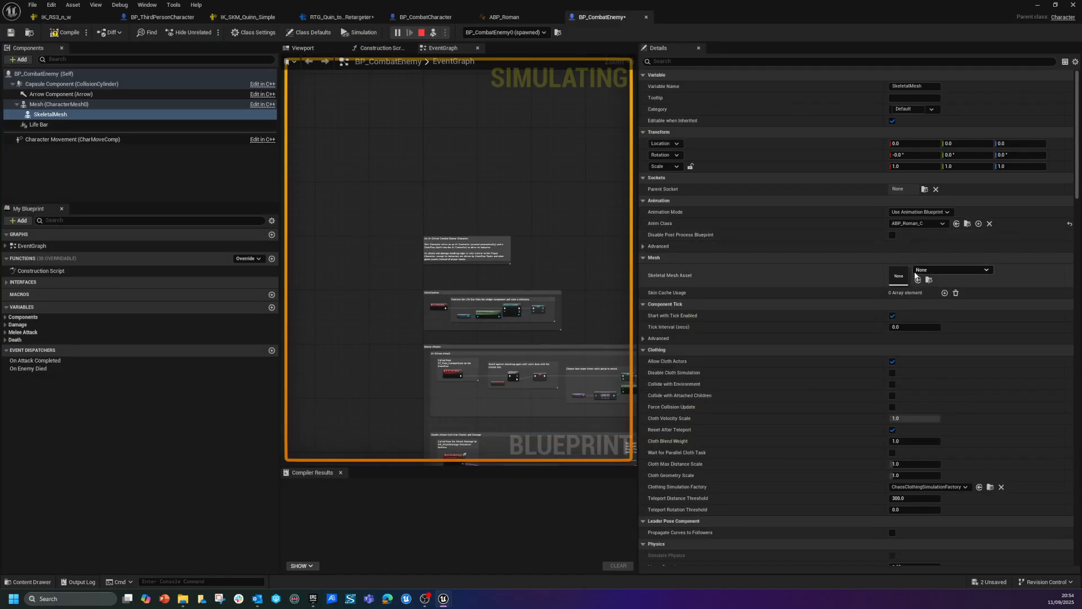
left_click(918, 281)
left_click(66, 35)
left_click(305, 50)
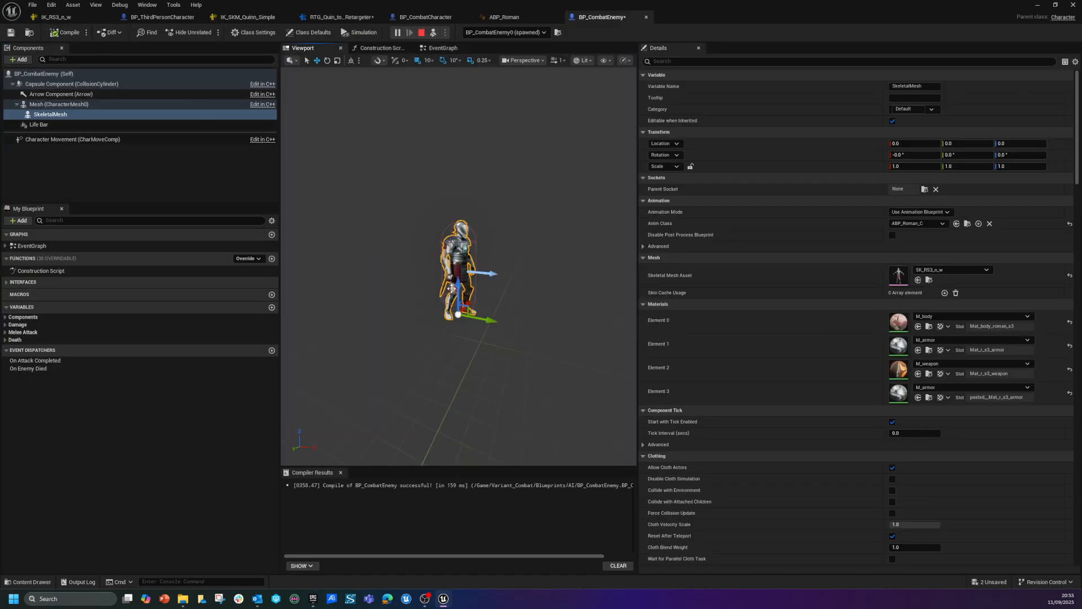
Step: Make the enemy's parent Mesh component invisible, set its Visibility Based Anim Tick Option to Always Tick Pose and Refresh Bones, and compile
left_click(59, 105)
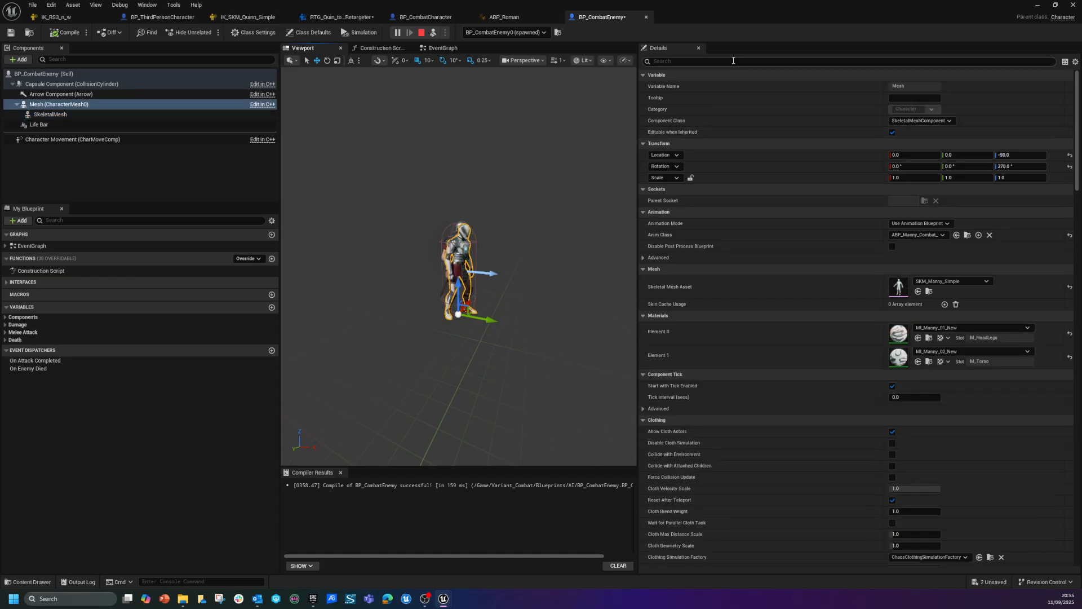
type("vis")
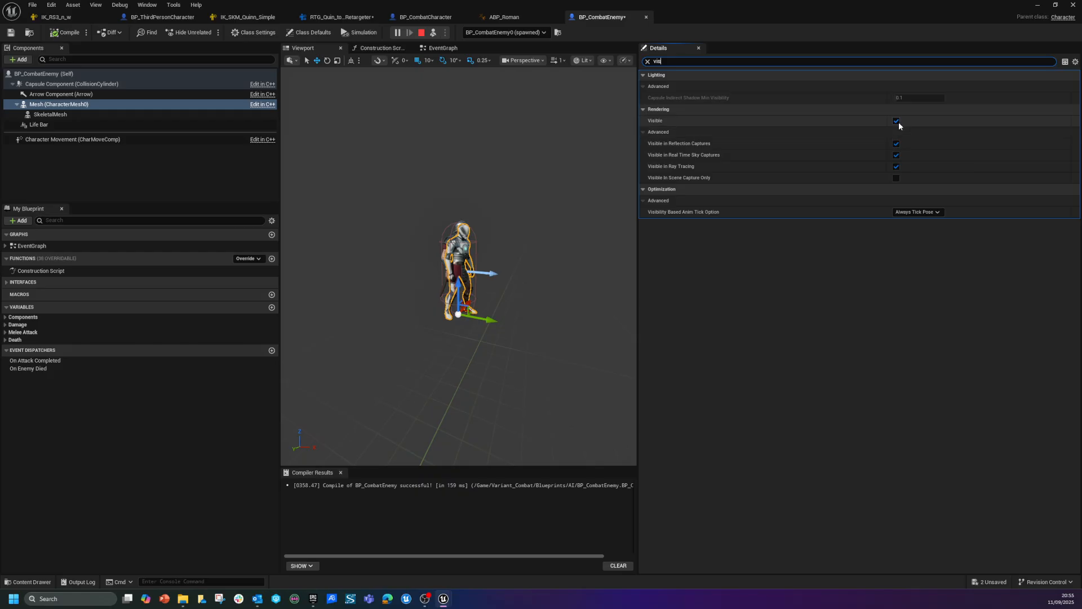
left_click(896, 121)
left_click(926, 212)
left_click(924, 221)
left_click(69, 32)
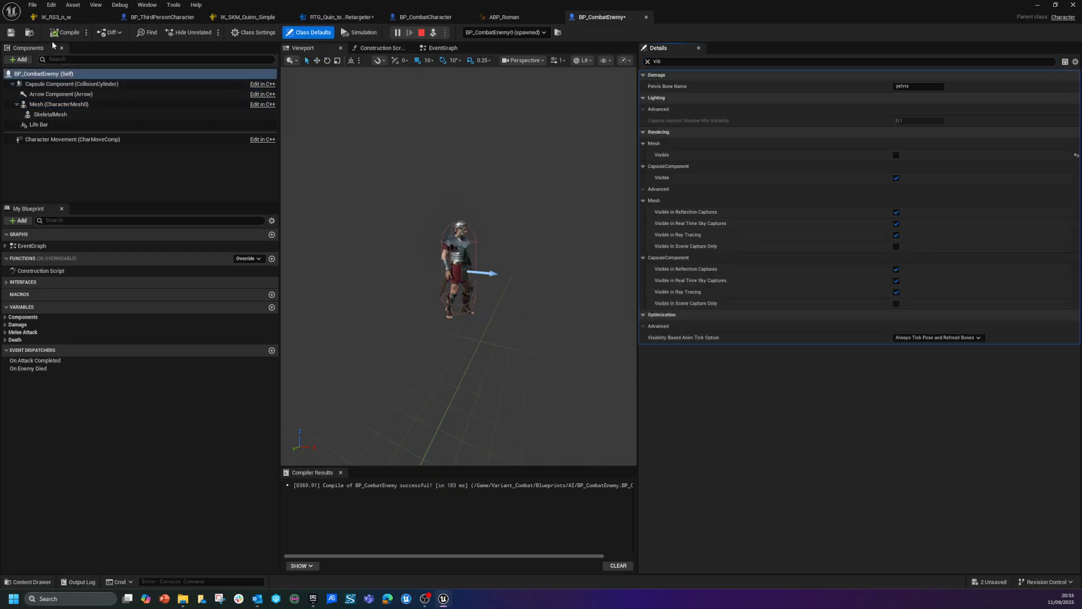
Step: Return to the running level, possess the player, and fight the Roman enemies in the arena to test their animations
left_click_drag(729, 4, 734, 148)
left_click(536, 293)
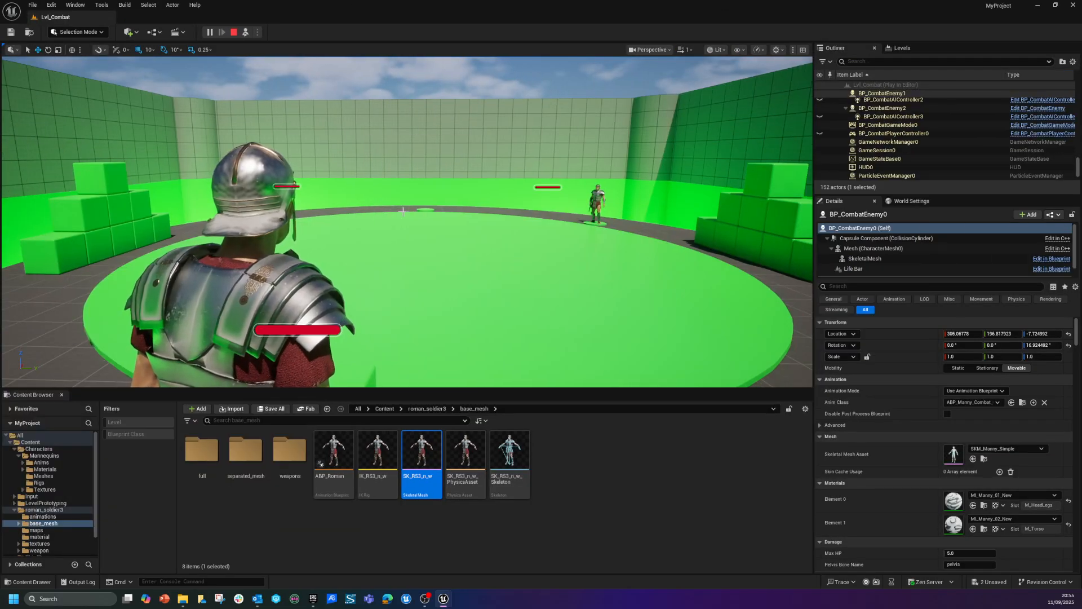
key("F8")
key("w")
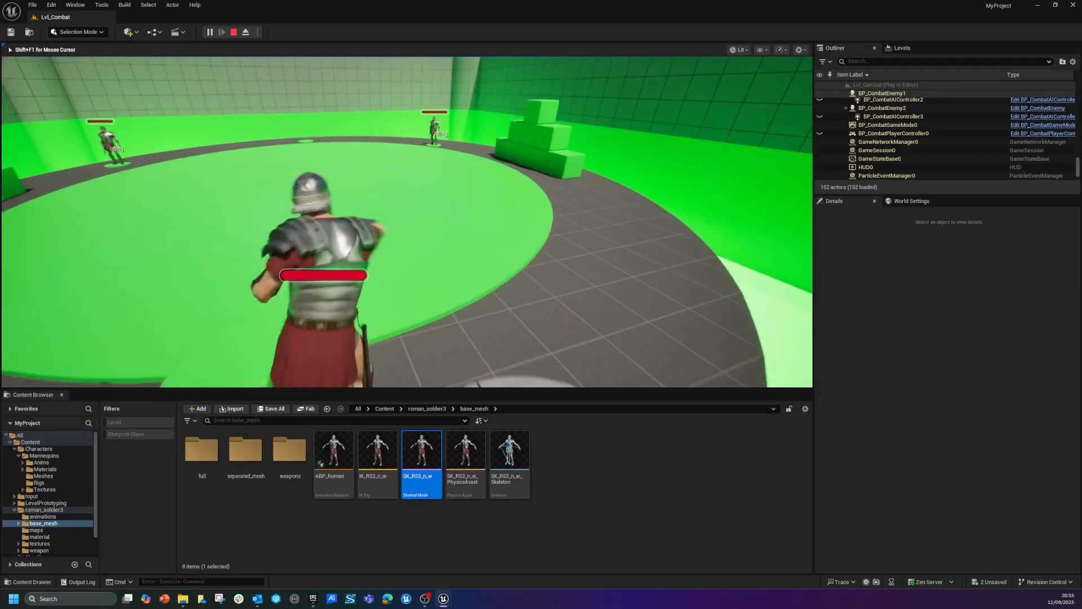
key("w")
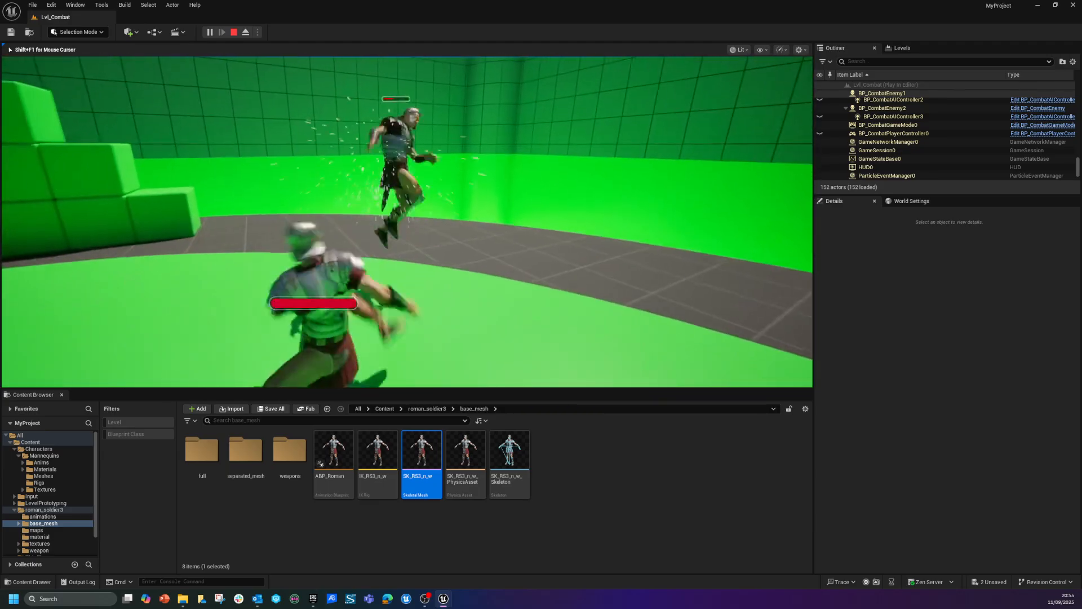
key("w")
key("w")
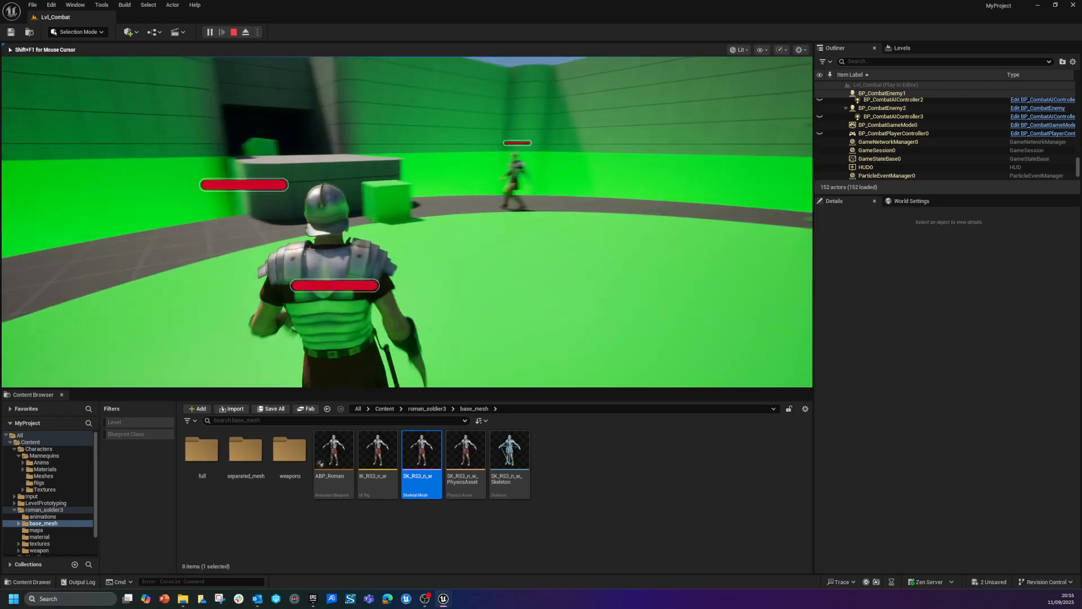
key("w")
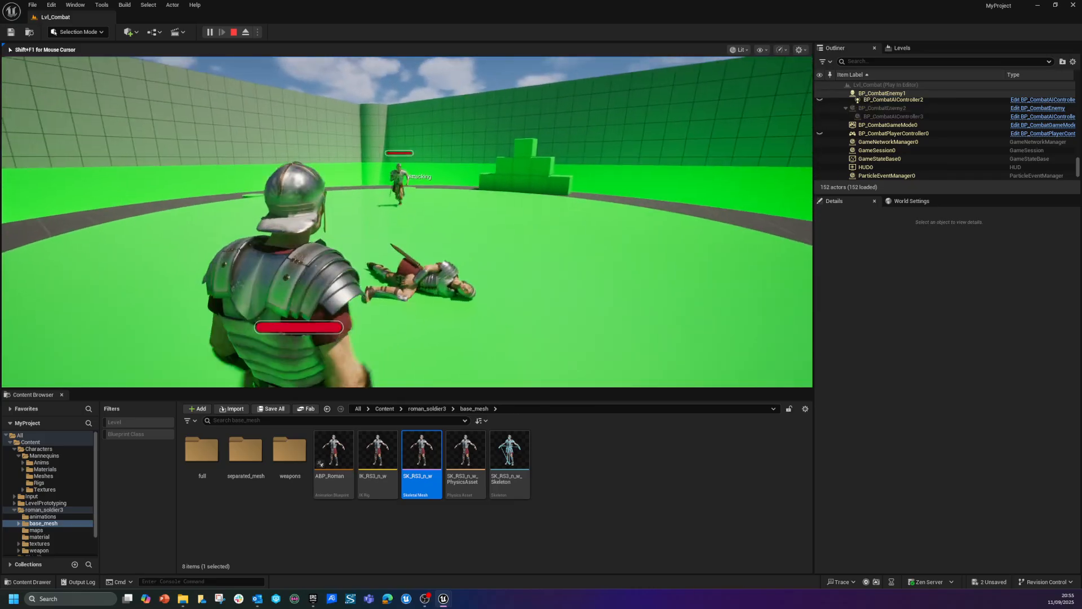
Step: Stop the play session and save all modified assets
key("Escape")
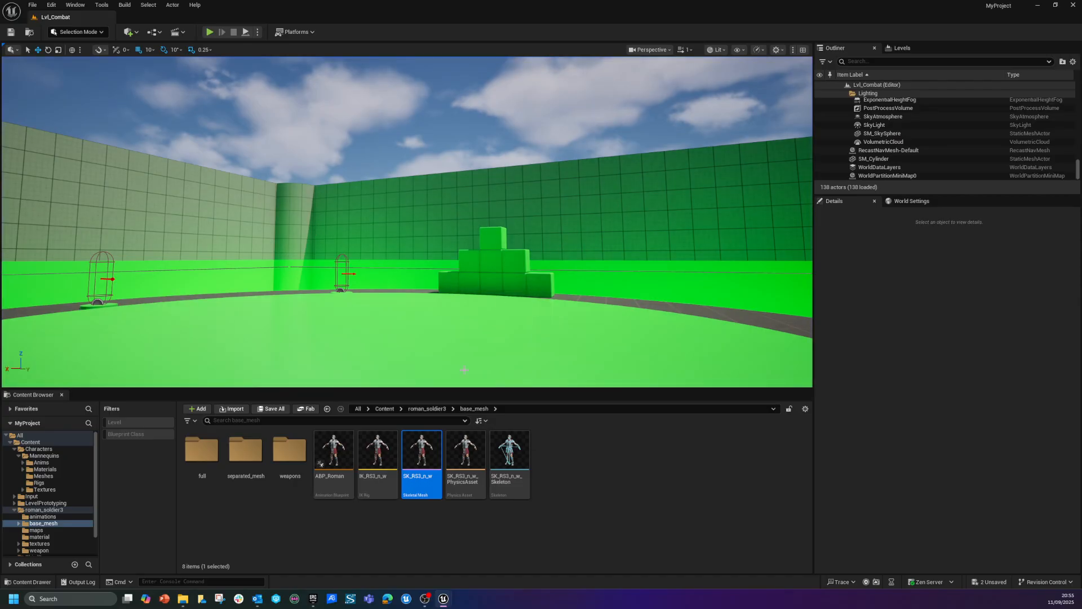
left_click(273, 410)
left_click(609, 395)
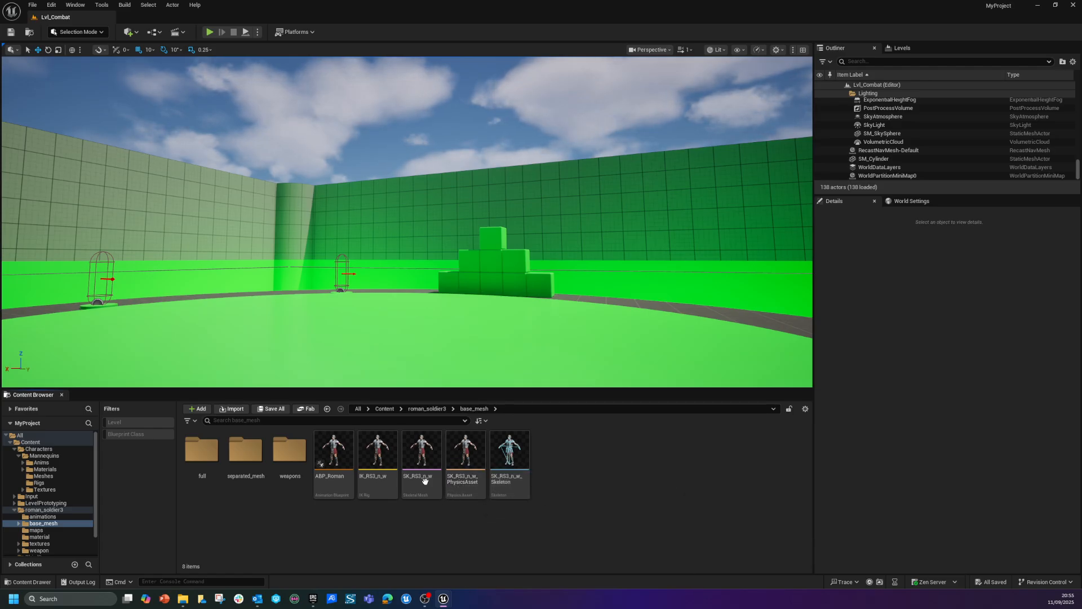
Step: Open the SK_RS3_n_w skeletal mesh, switch to its physics asset, and run and stop a ragdoll simulation
left_click(424, 486)
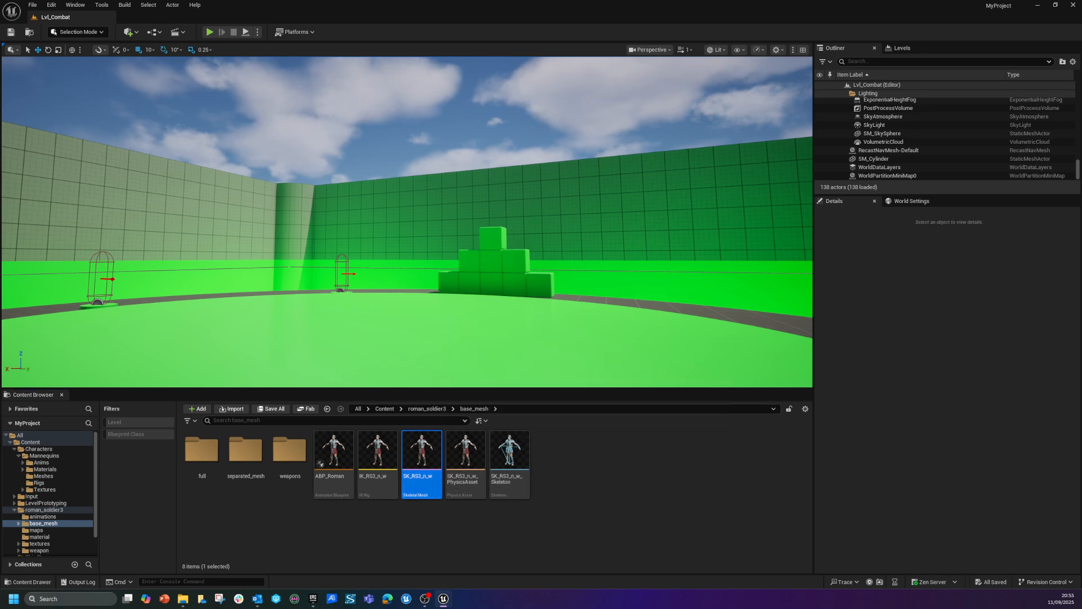
left_click_drag(631, 1, 637, 4)
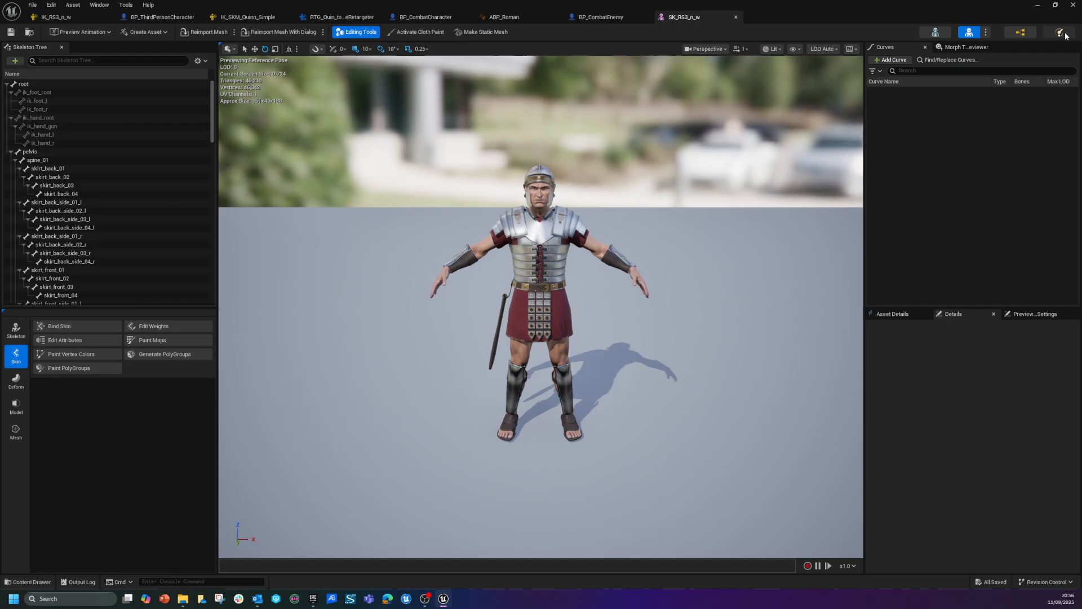
left_click(1027, 34)
mouse_move(644, 352)
left_mouse_down("alt")
mouse_move(332, 369)
mouse_move(626, 357)
left_mouse_up("alt")
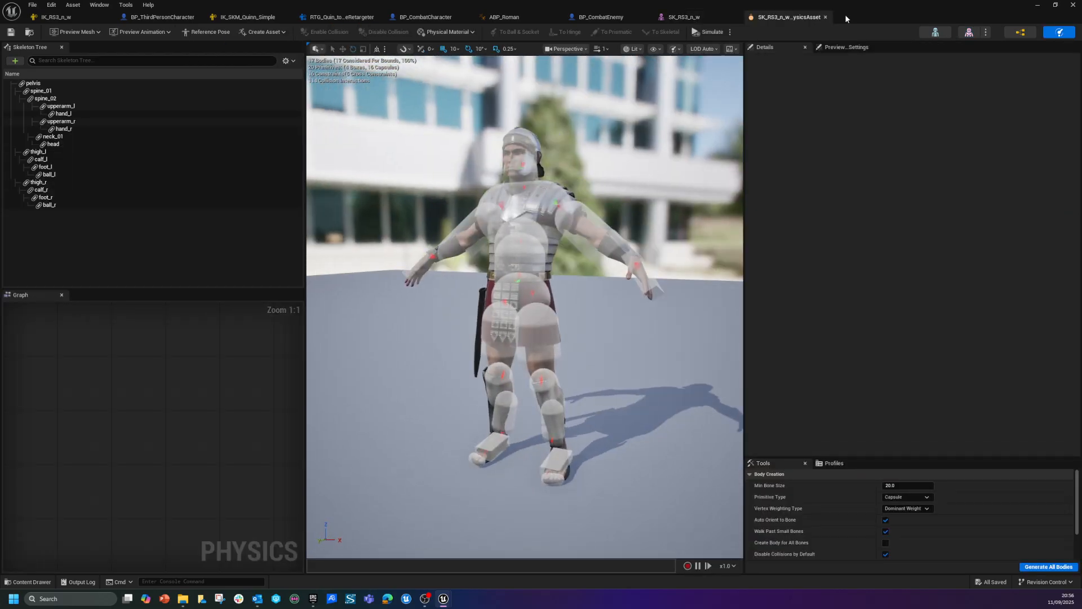
left_click(709, 32)
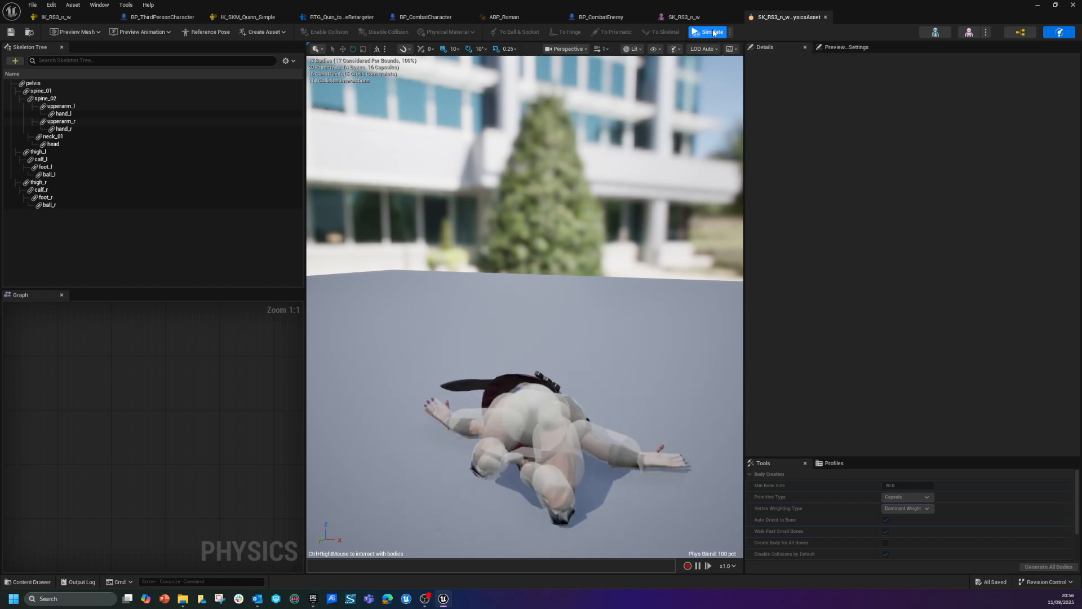
left_click(708, 32)
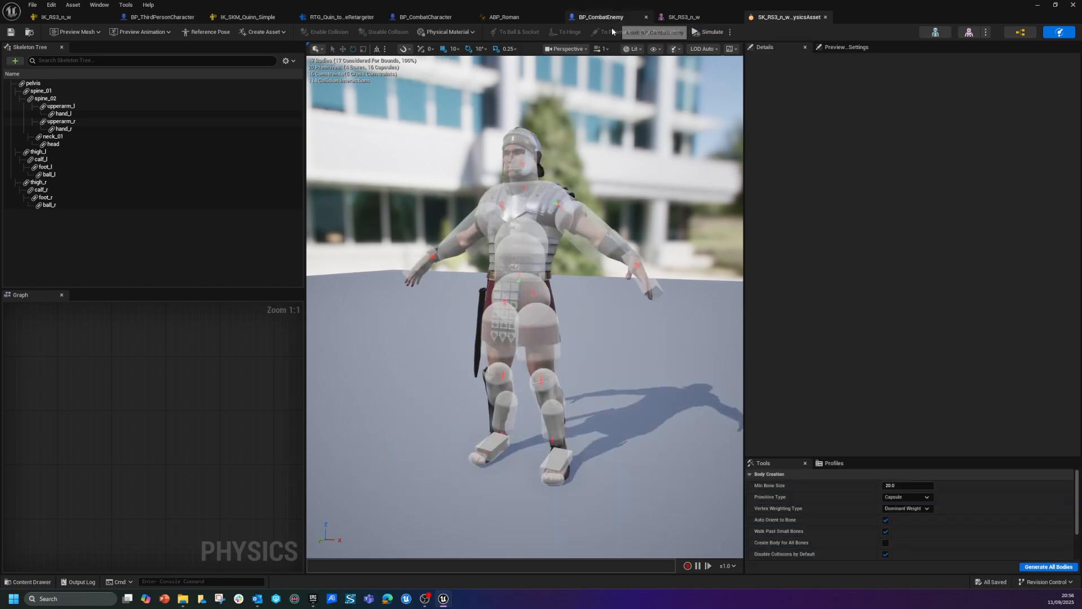
Step: Compare the Mesh and SkeletalMesh components in BP_CombatEnemy, and go back to the SK_RS3_n_w physics asset
left_click(599, 17)
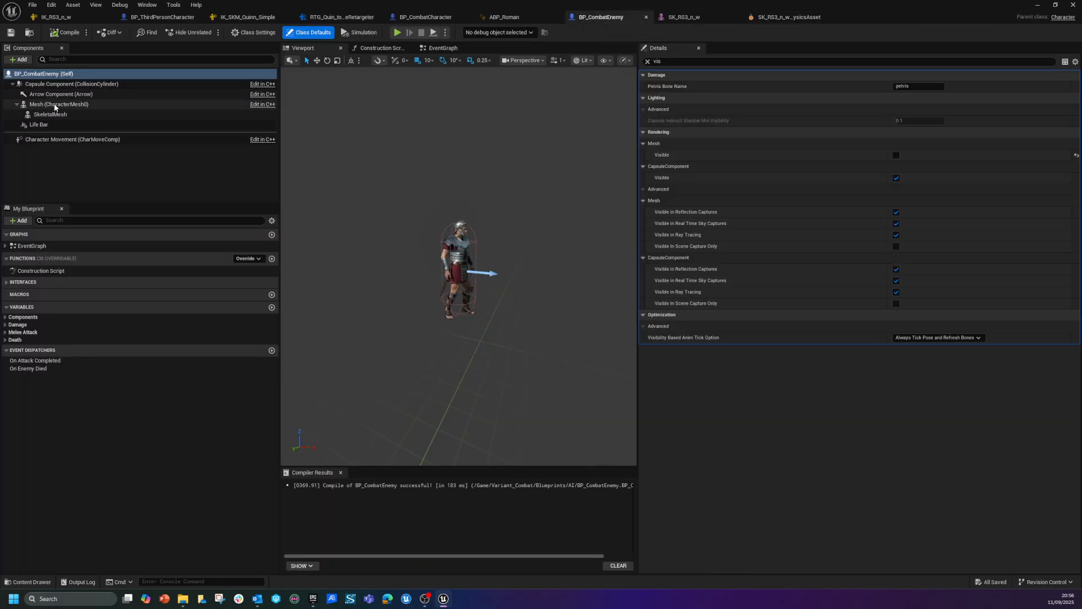
left_click(53, 104)
left_click(46, 115)
left_click(58, 105)
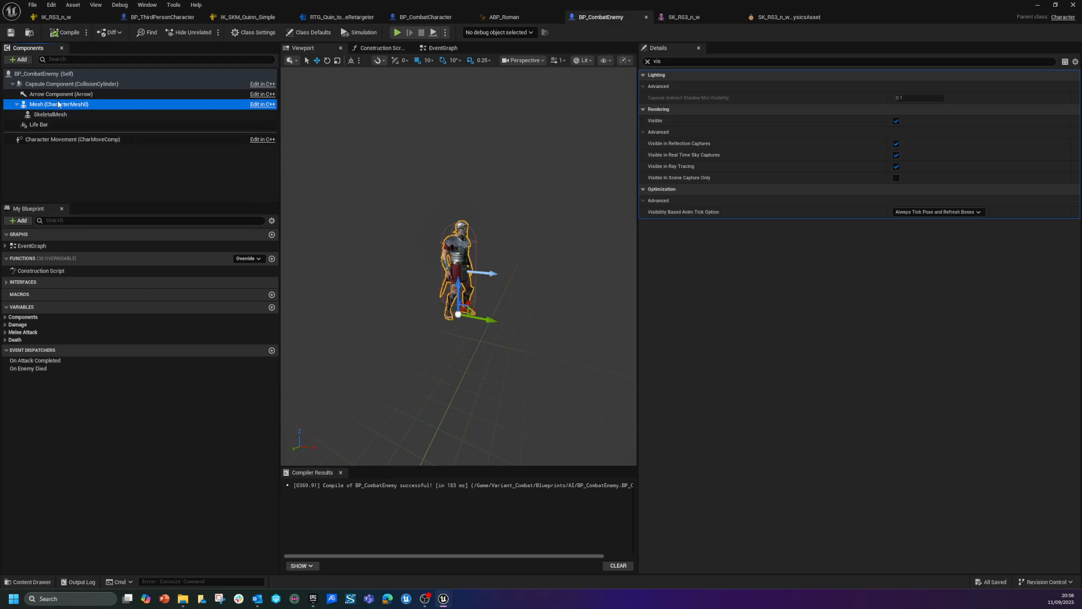
left_click(52, 116)
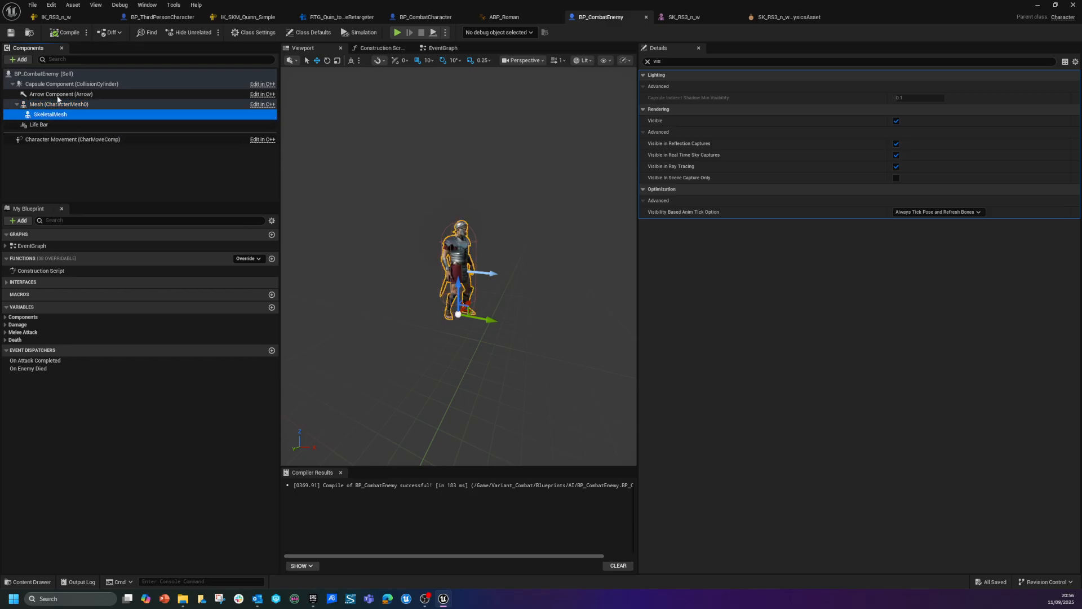
left_click(788, 18)
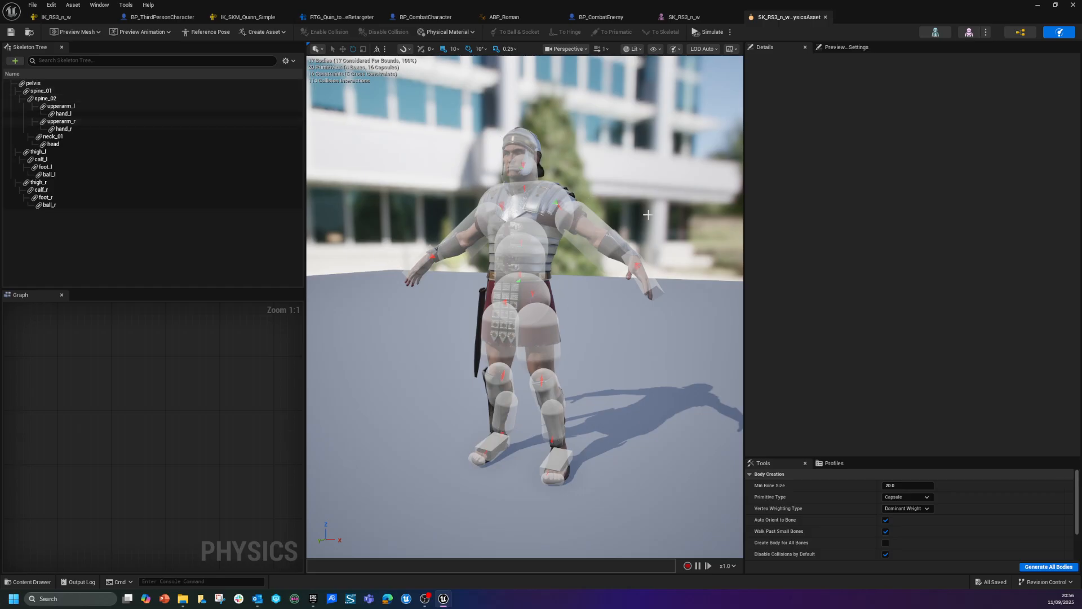
Step: Close the asset editors, reopen SK_RS3_n_w to check its physics asset, and return to the level editor
left_click(1073, 6)
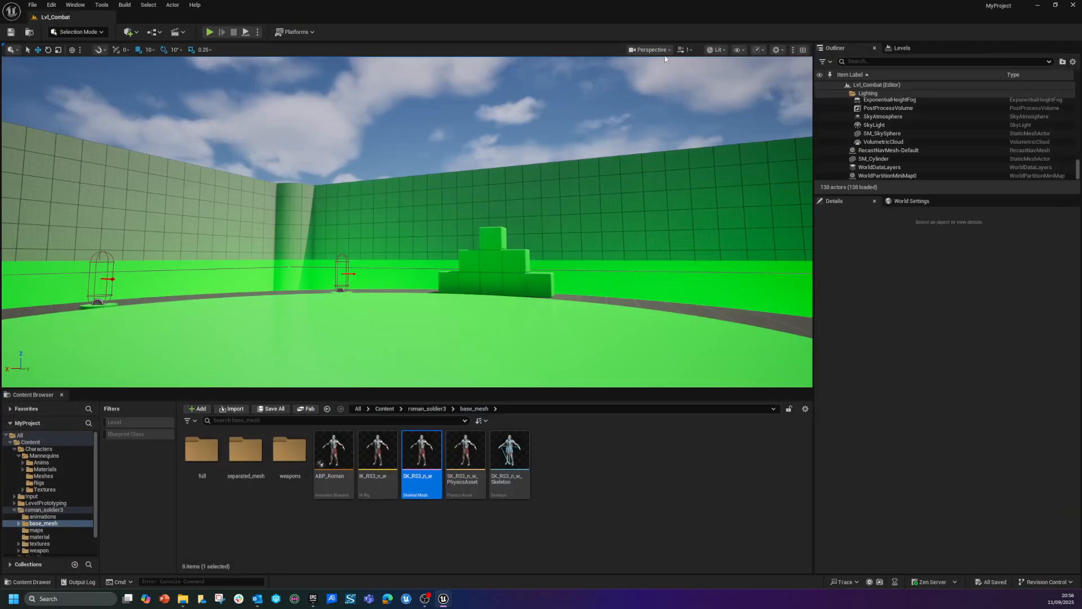
double_click(420, 443)
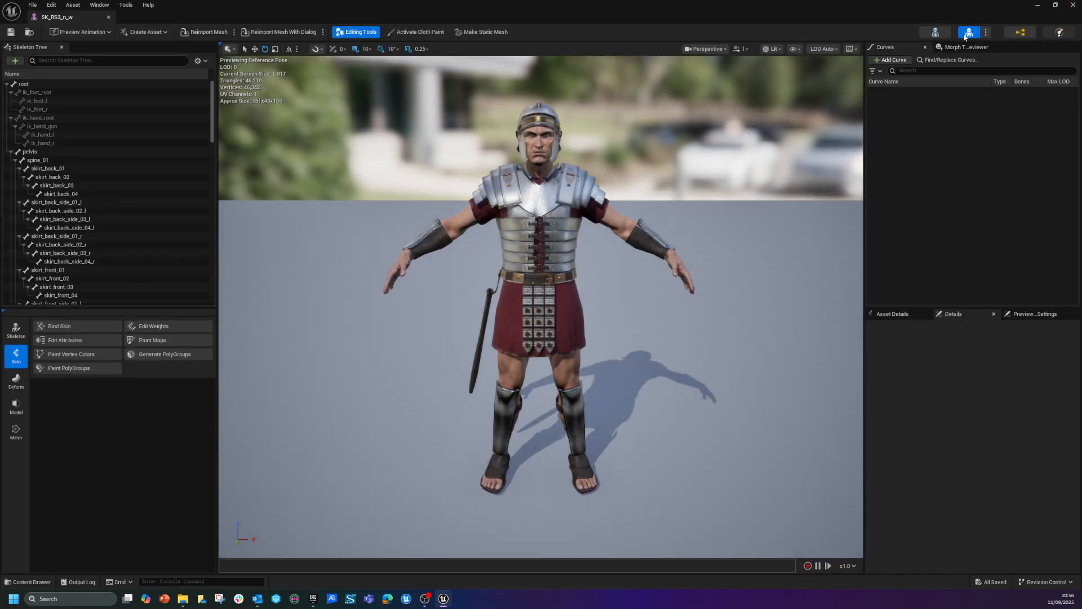
left_click(1059, 34)
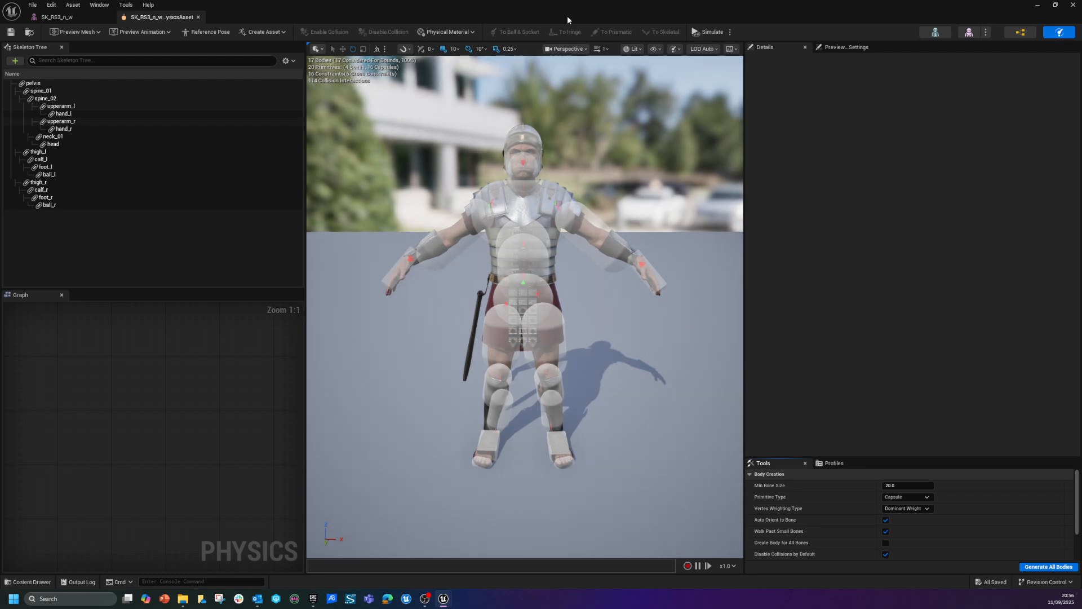
left_click(1072, 5)
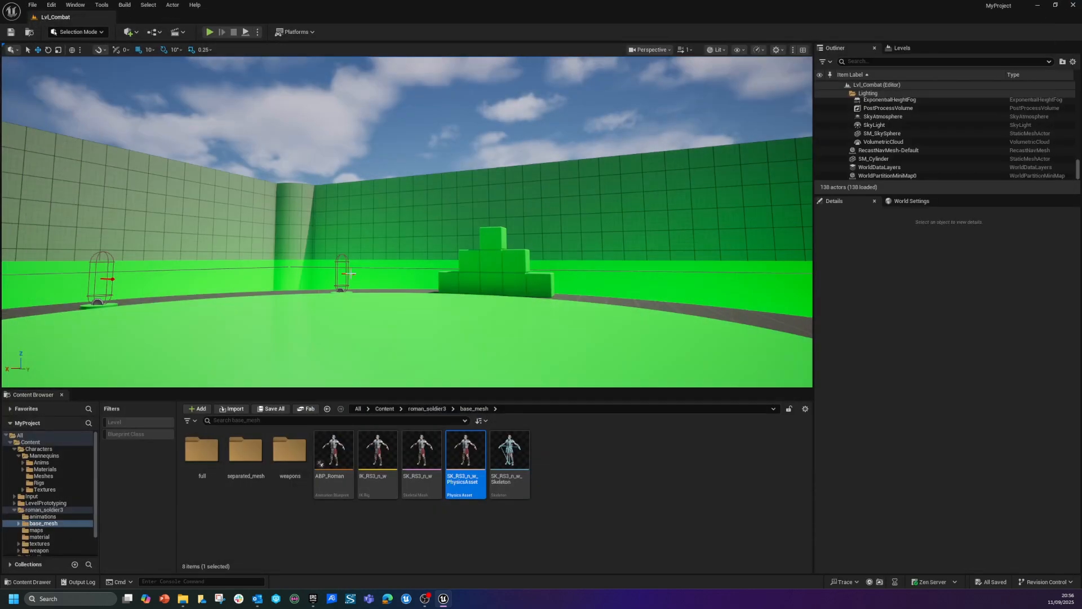
Step: Duplicate SK_RS3_n_w_PhysicsAsset as PhysicsAsset_Roman and open the copy for editing
right_click(459, 448)
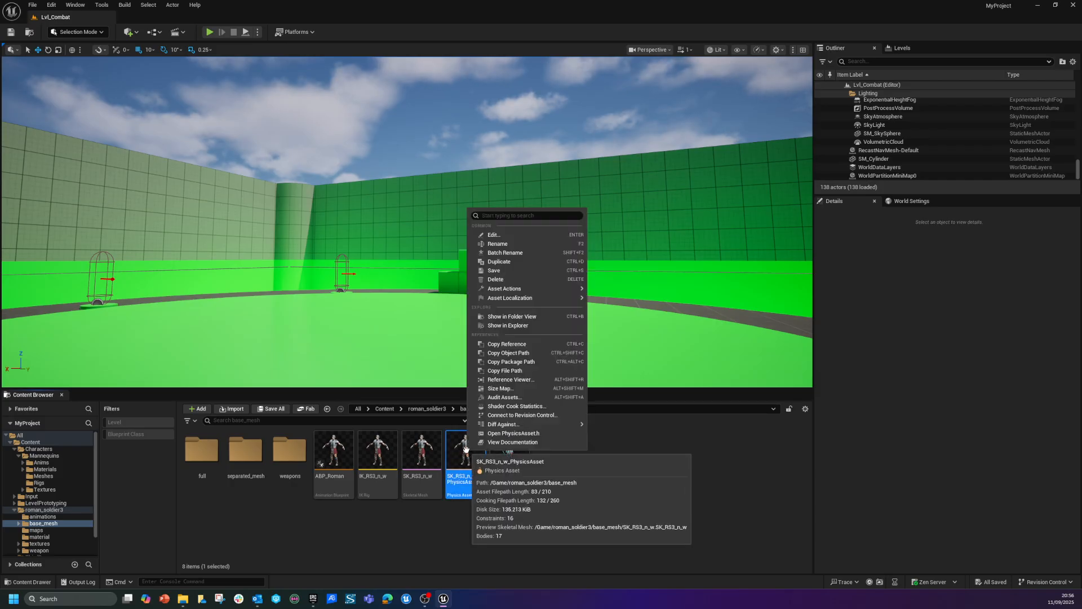
left_click(526, 261)
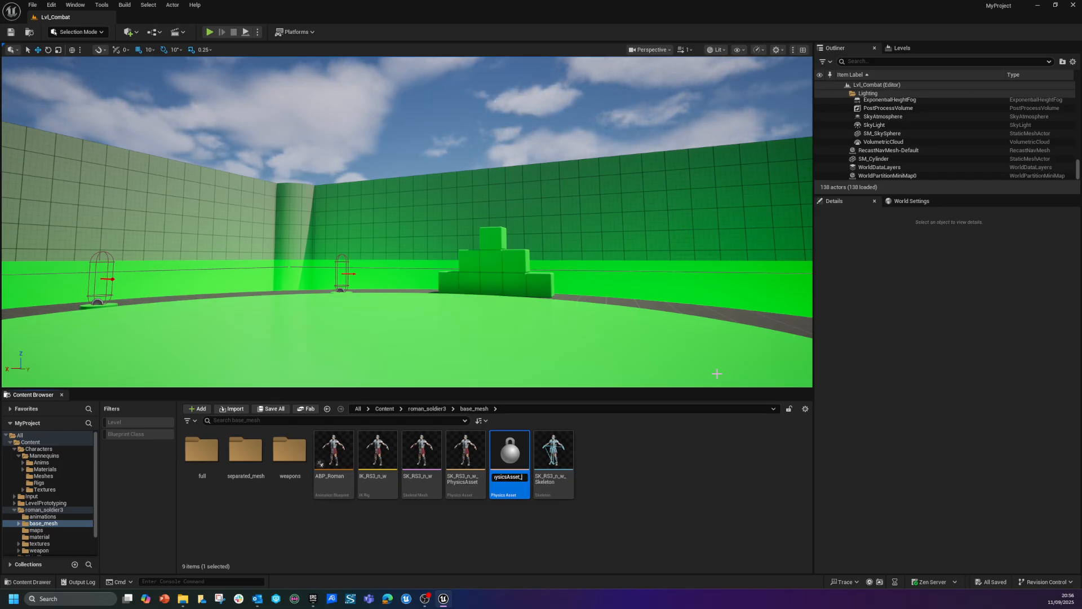
key("Return")
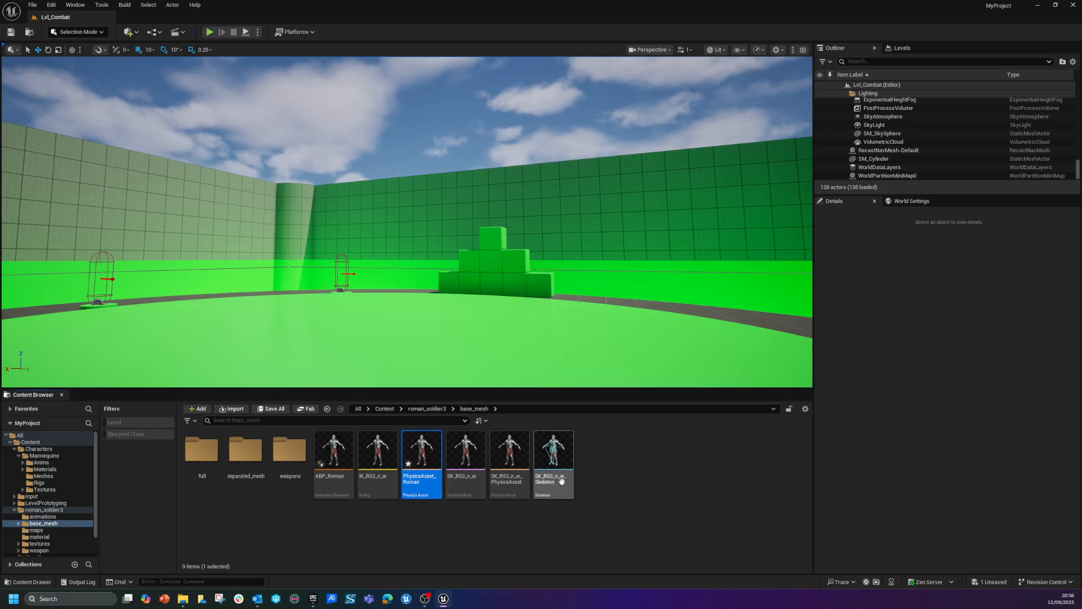
double_click(420, 468)
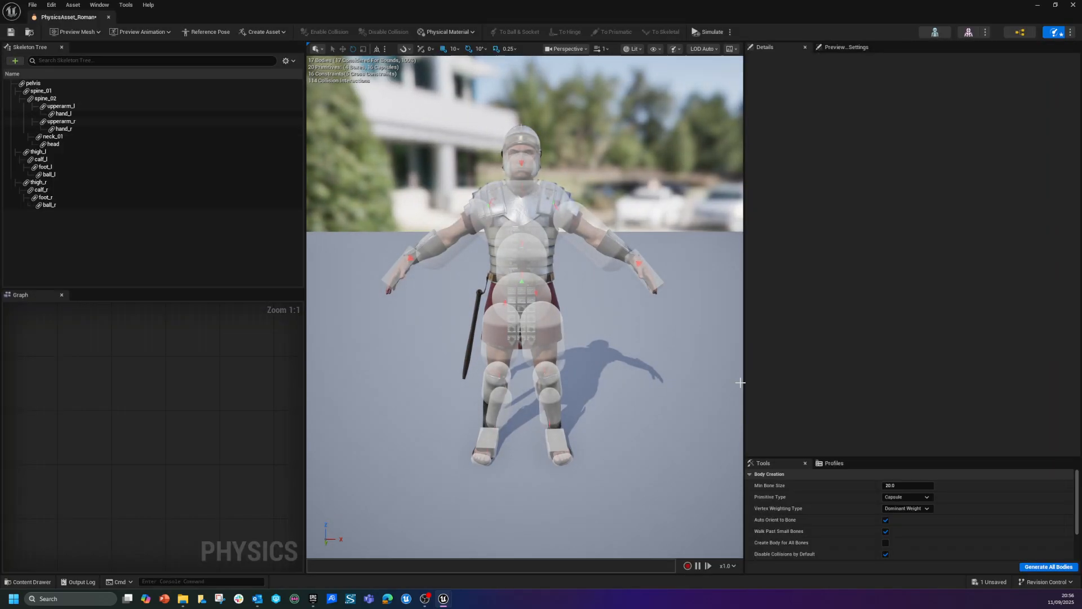
Step: Regenerate all physics bodies with a minimum bone size of 1.0, with Auto Orient to Bone and Walk Past Small Bones turned off
left_click(904, 486)
type("1")
key("Return")
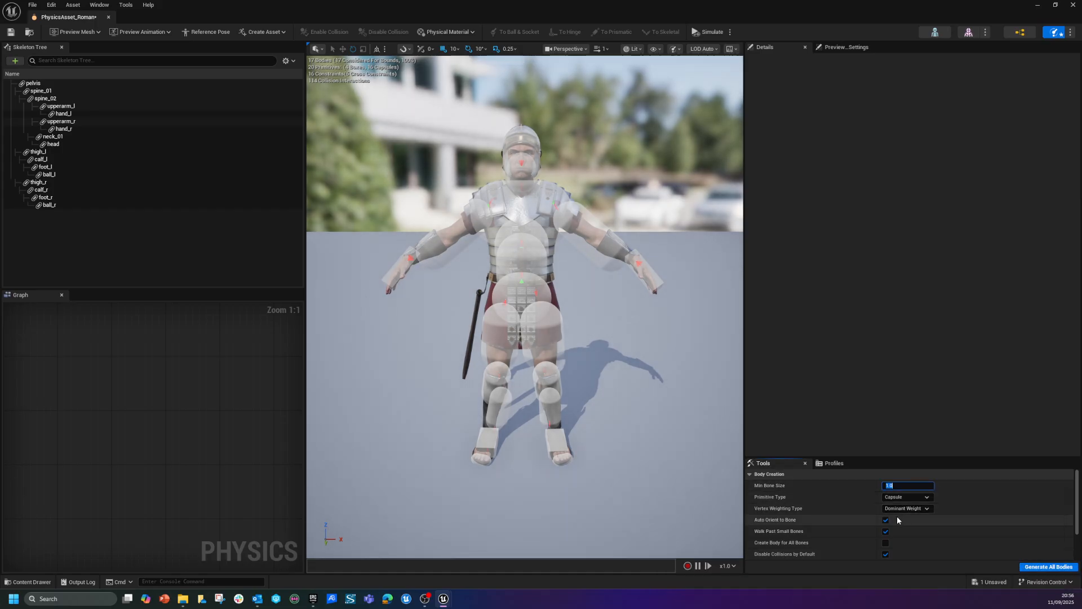
left_click(887, 520)
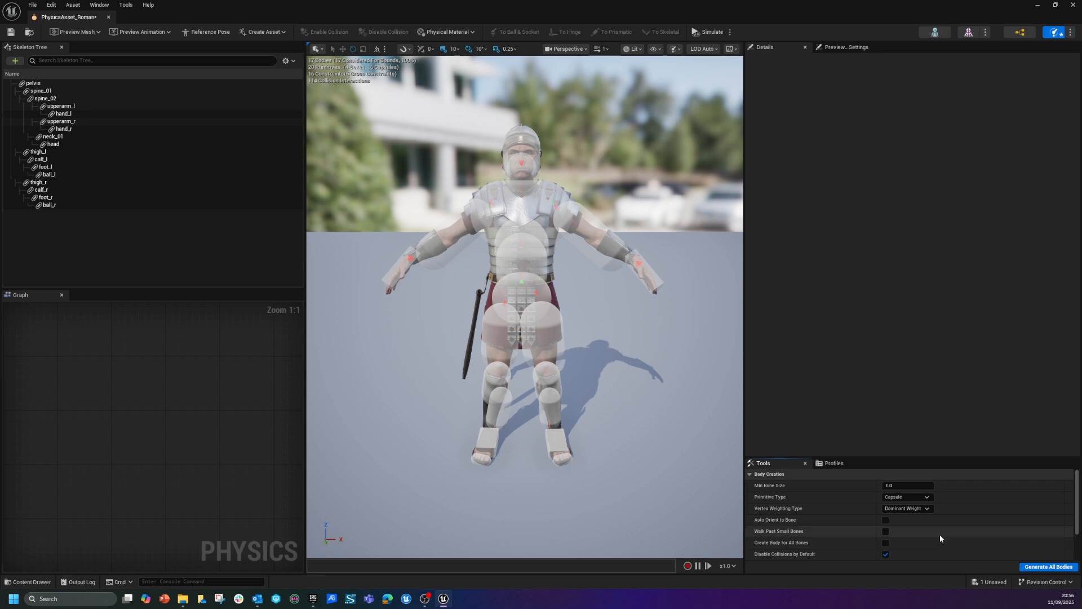
left_click(1047, 566)
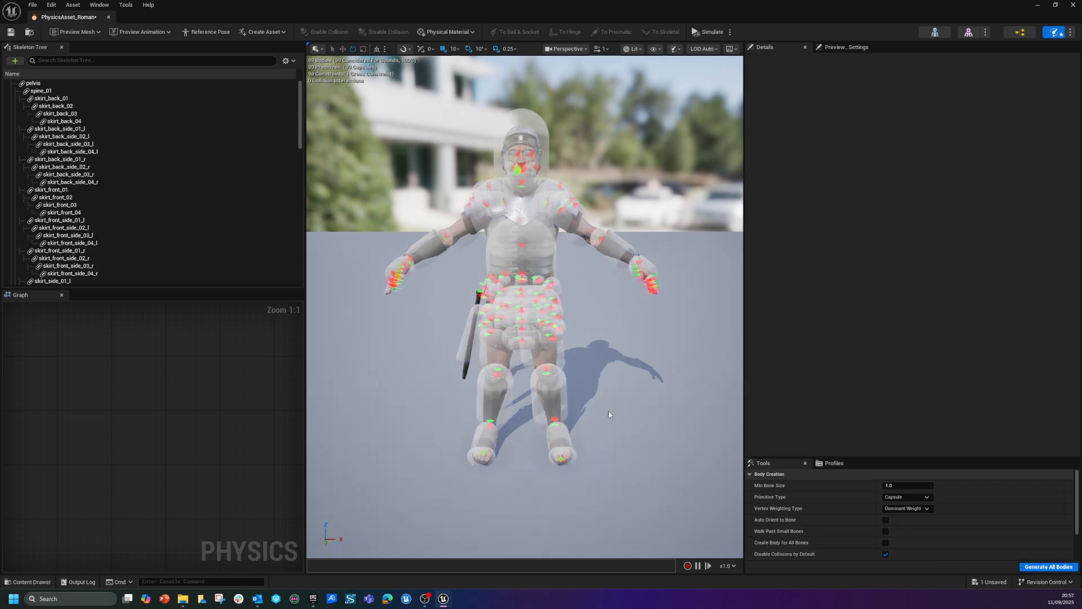
Step: Delete the right hand's finger bodies from index_01_r through thumb_03_r
scroll(68, 181, "down", 3)
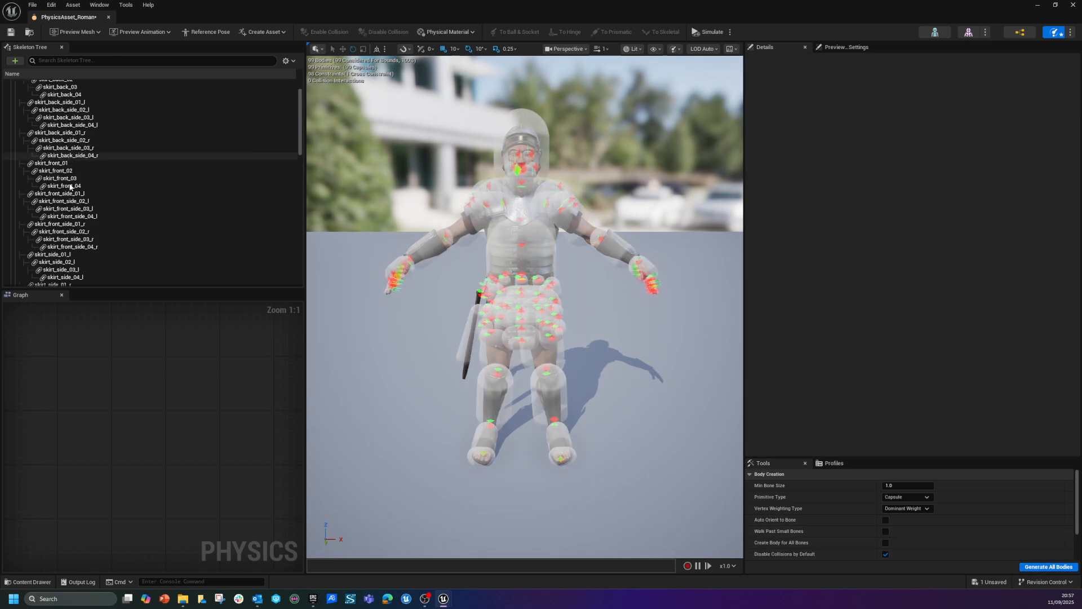
left_click(428, 252)
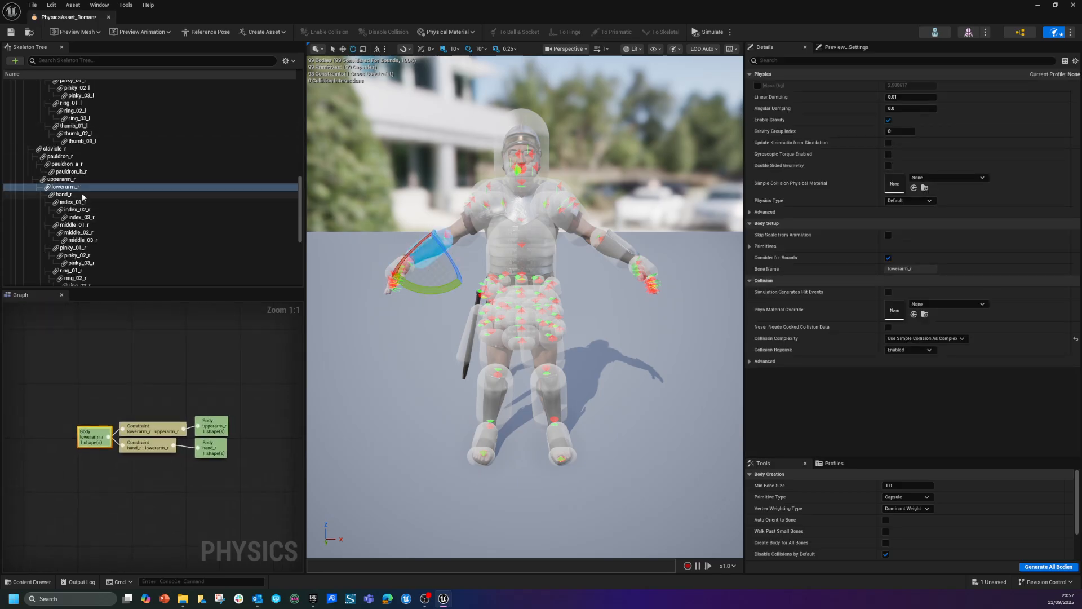
scroll(99, 234, "down", 3)
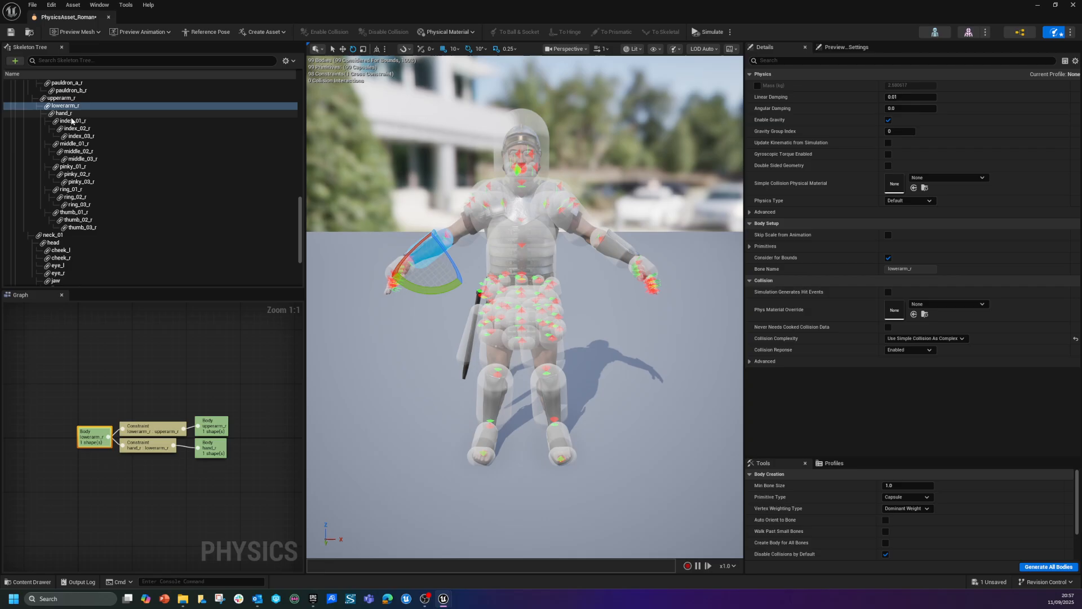
left_click(85, 121)
left_click(94, 227, "shift")
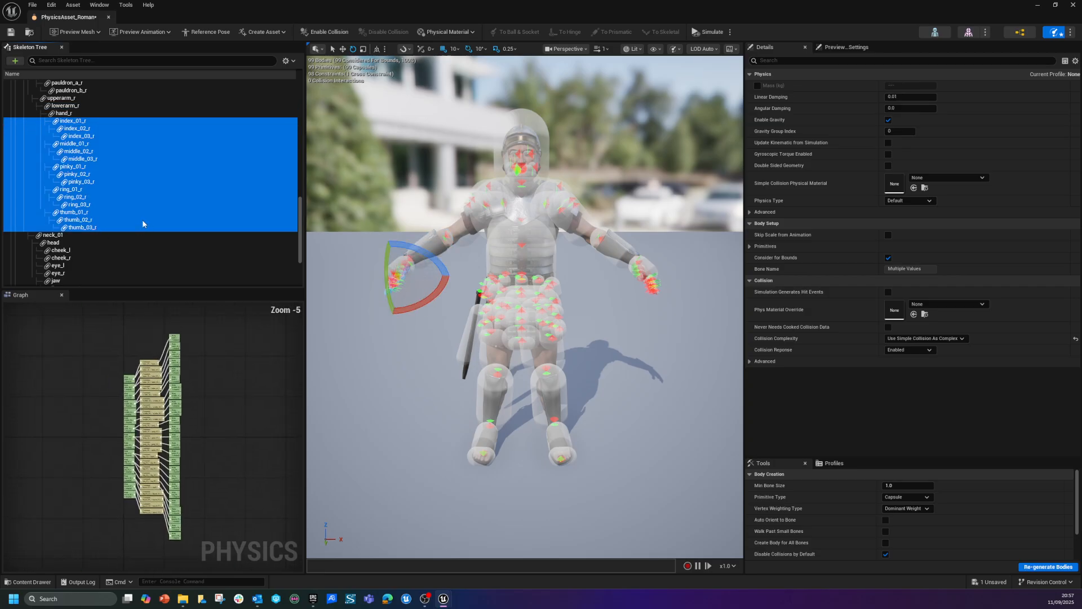
key("Delete")
Step: Delete the facial bodies under the head, from cheek_l through tongue_02
left_click(53, 146)
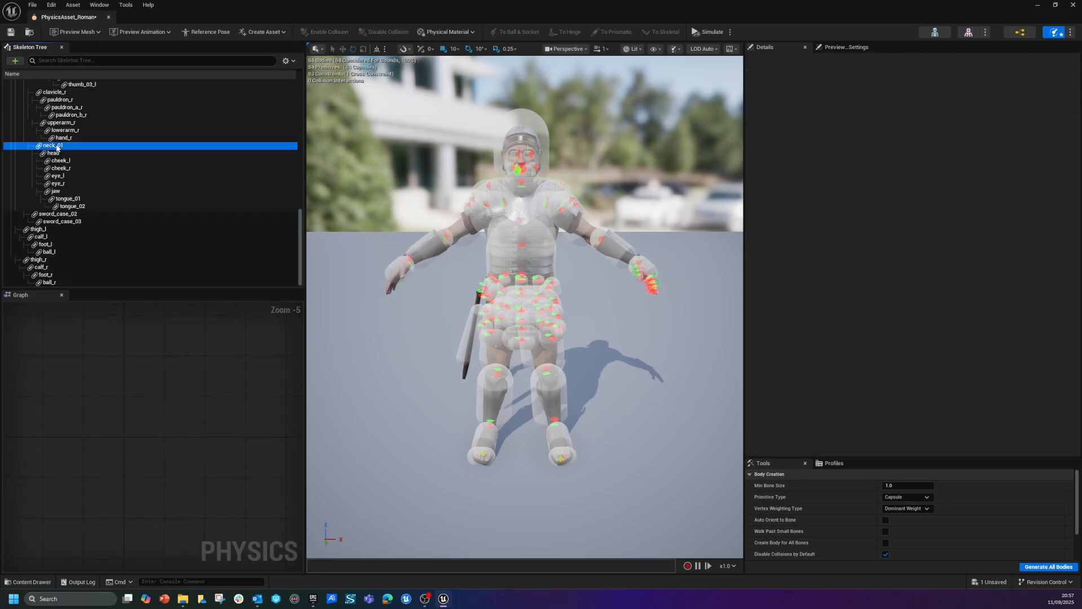
left_click(61, 160)
left_click(70, 206, "shift")
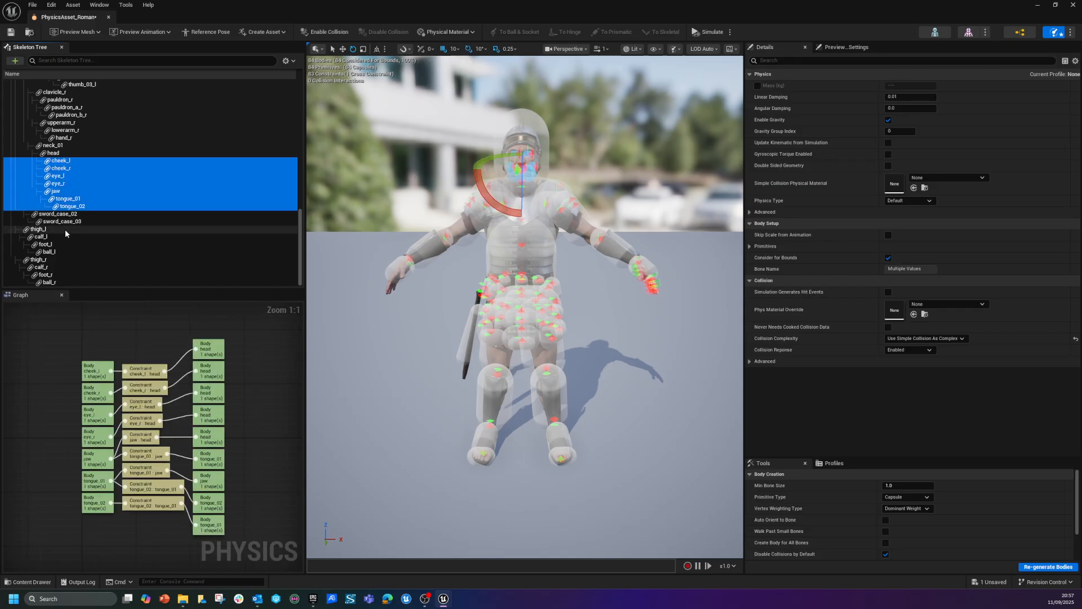
key("Delete")
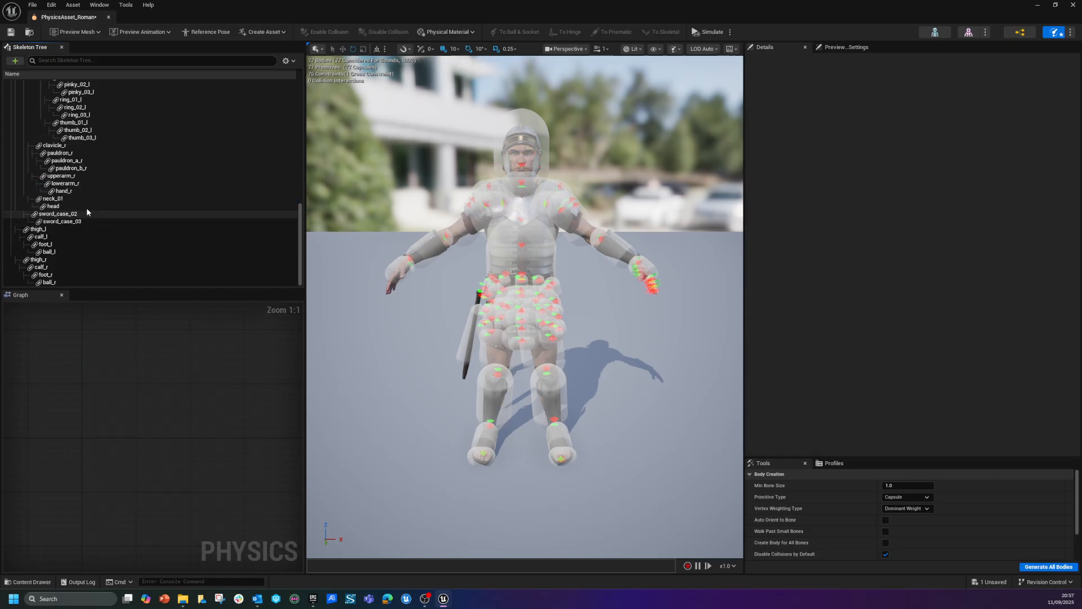
Step: Delete the foot and ball bodies of both legs
left_click(52, 245)
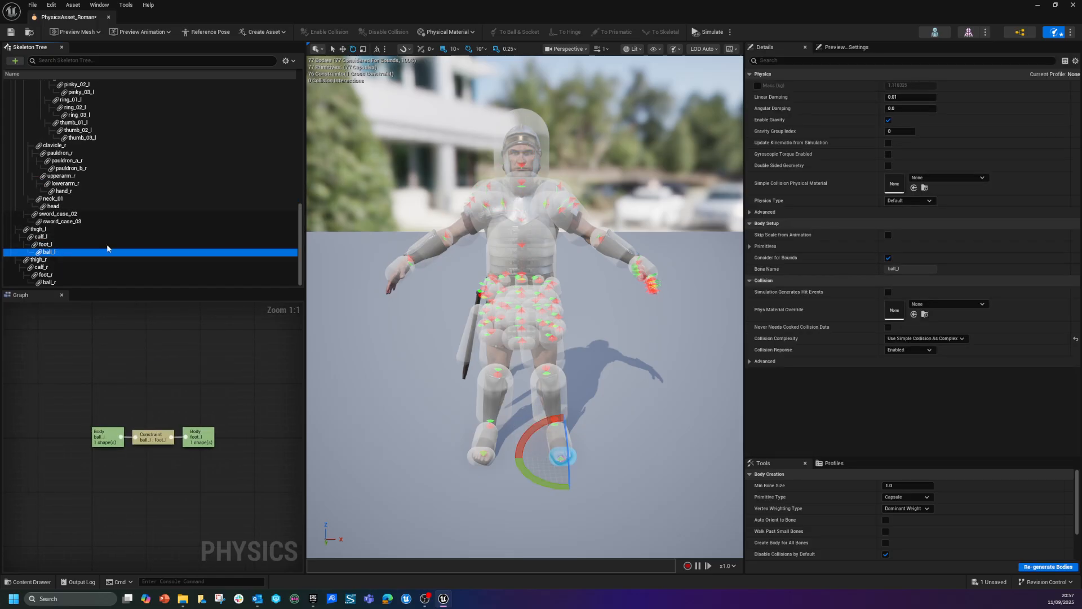
key("Delete")
left_click(55, 254)
key("Delete")
left_click(49, 275)
key("Delete")
left_click(50, 282)
key("Delete")
Step: Delete the left hand's finger bodies from index_01_l through thumb_03_l
scroll(121, 181, "up", 4)
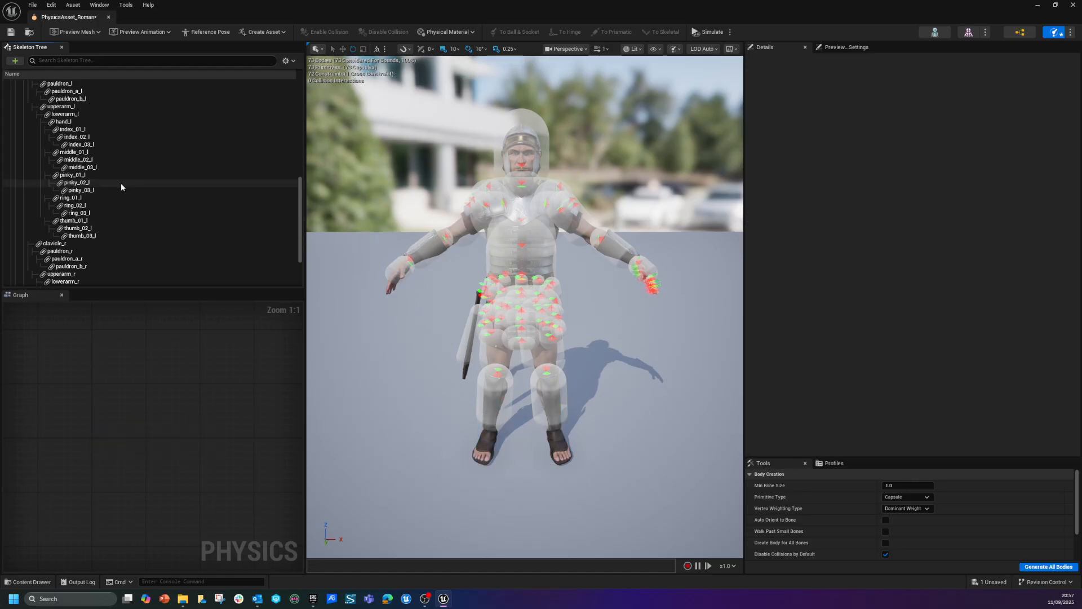
left_click(84, 222)
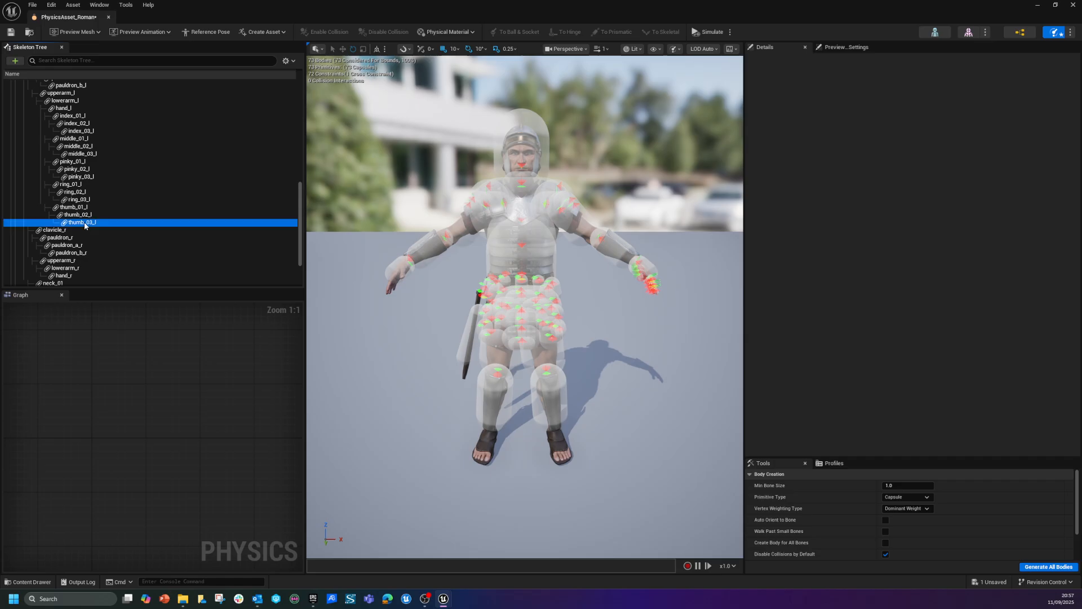
left_click(79, 117, "shift")
key("Delete")
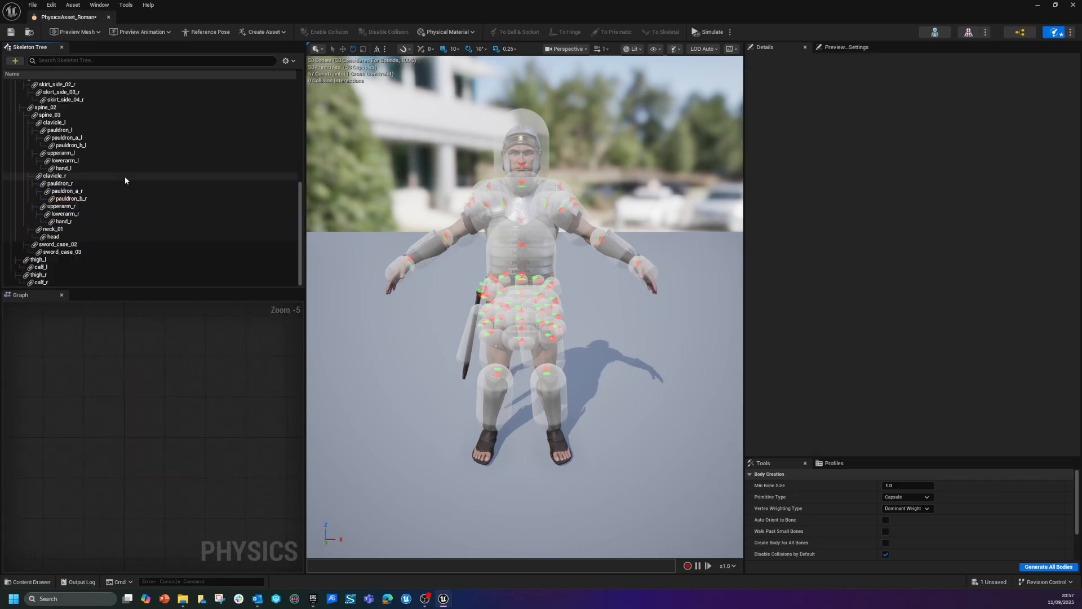
Step: Delete the head and neck_01 physics bodies
scroll(85, 203, "up", 6)
scroll(82, 206, "up", 3)
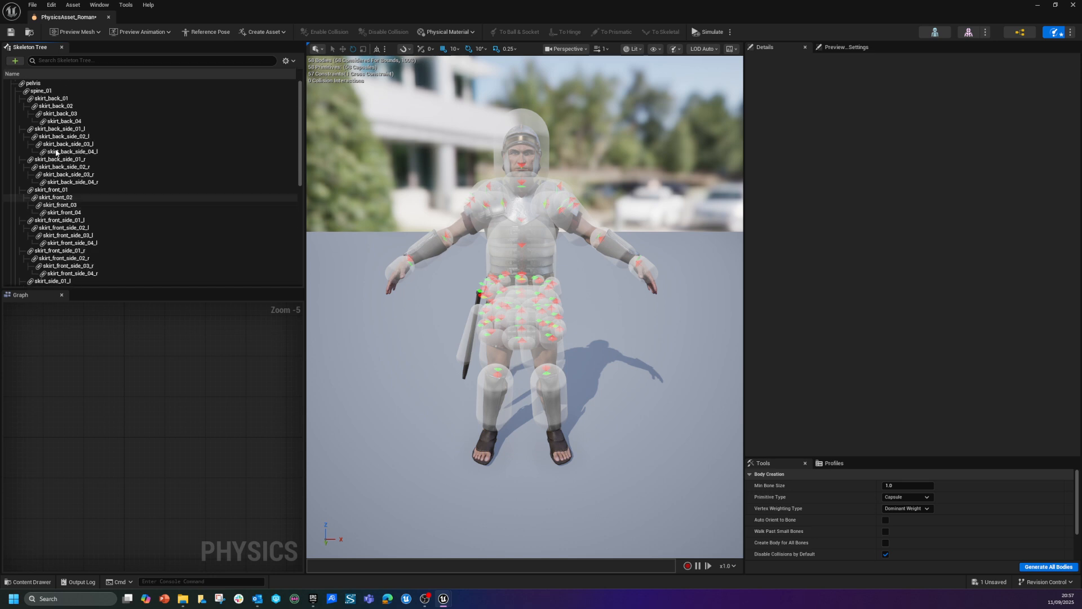
type("t")
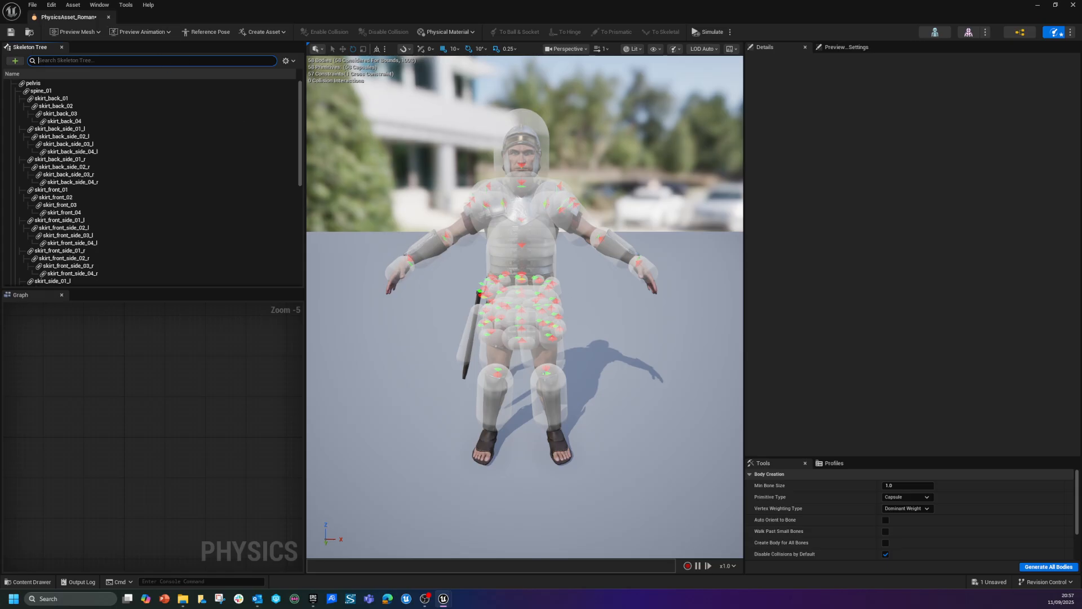
left_click(502, 156)
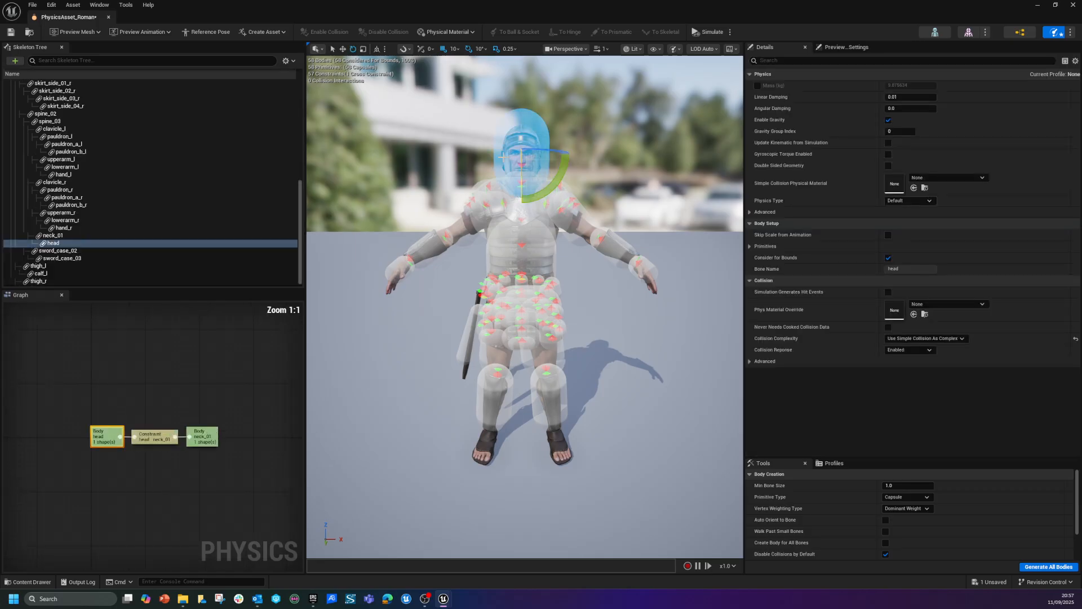
key("Delete")
left_click(85, 236)
key("Delete")
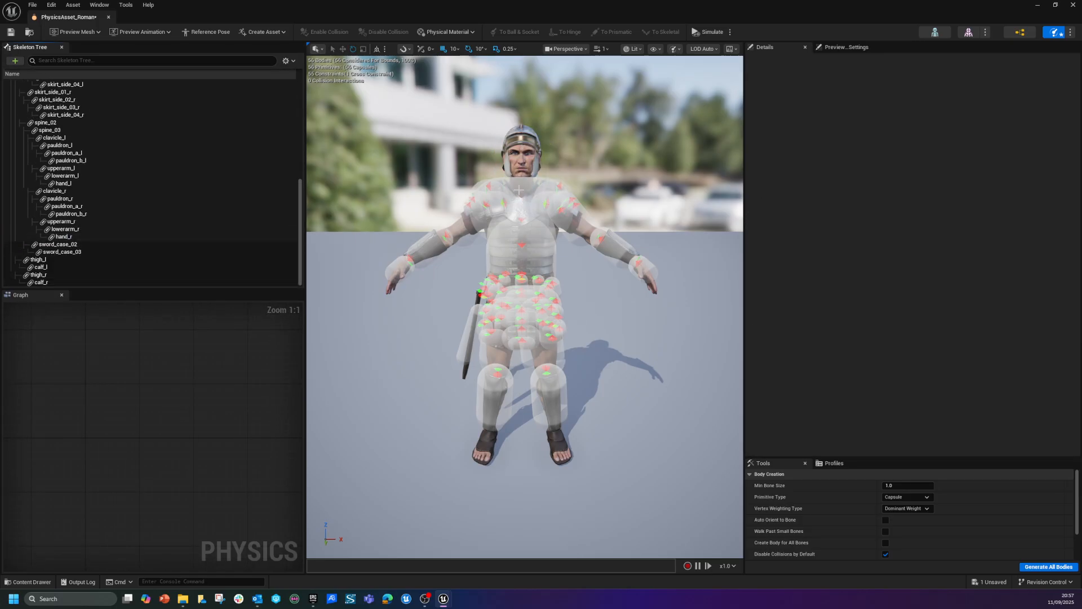
left_click(101, 130)
left_click(54, 123)
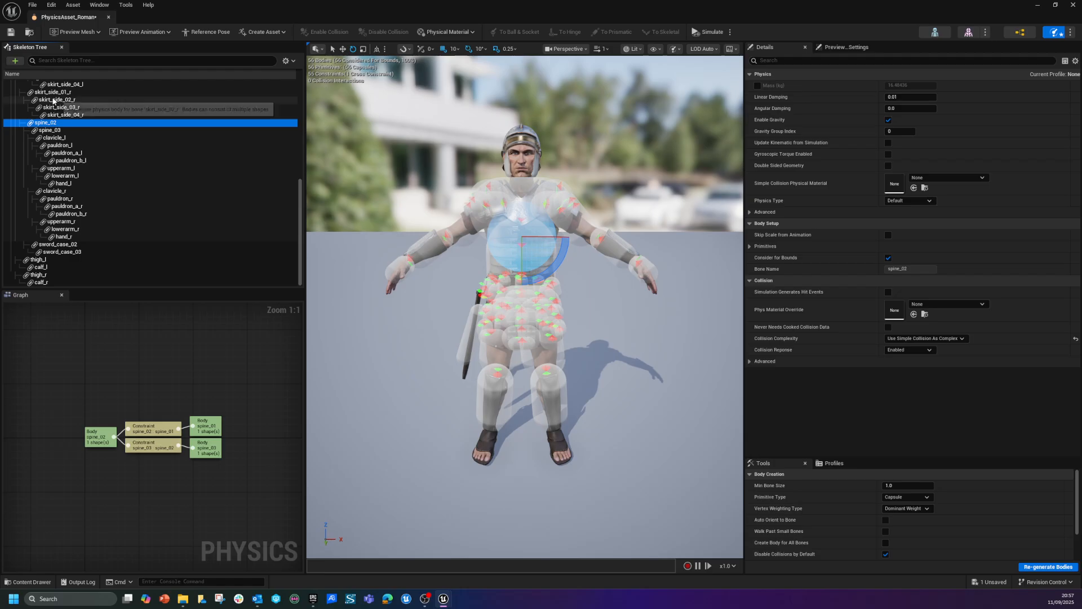
scroll(53, 102, "up", 3)
left_click(552, 359)
left_click(491, 361, "ctrl")
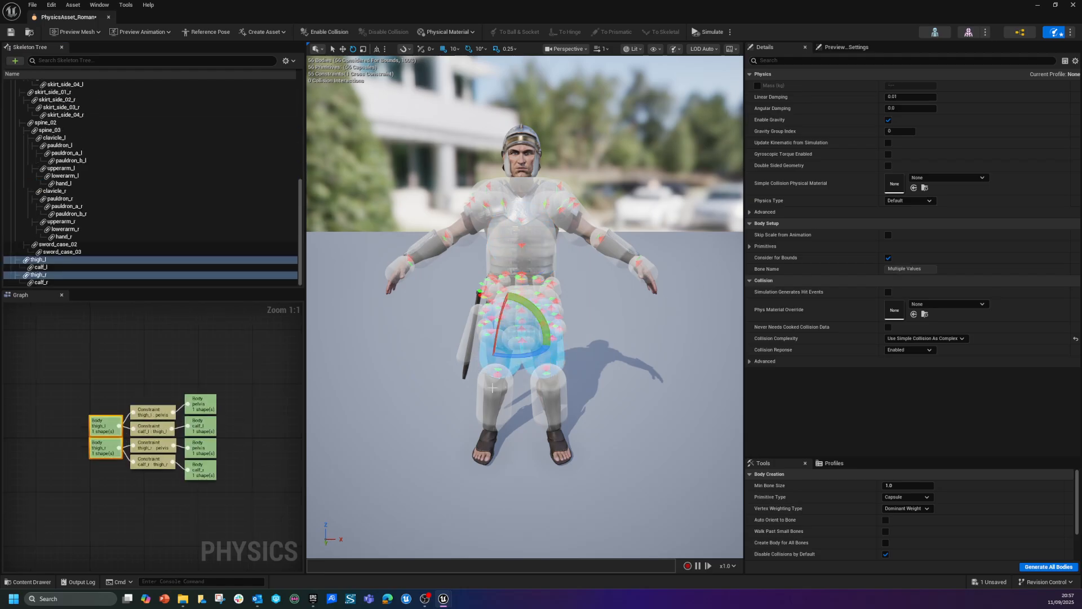
Step: Select both thigh and calf bodies together with the right arm's hand, lowerarm, upperarm and clavicle bodies
left_click(53, 260)
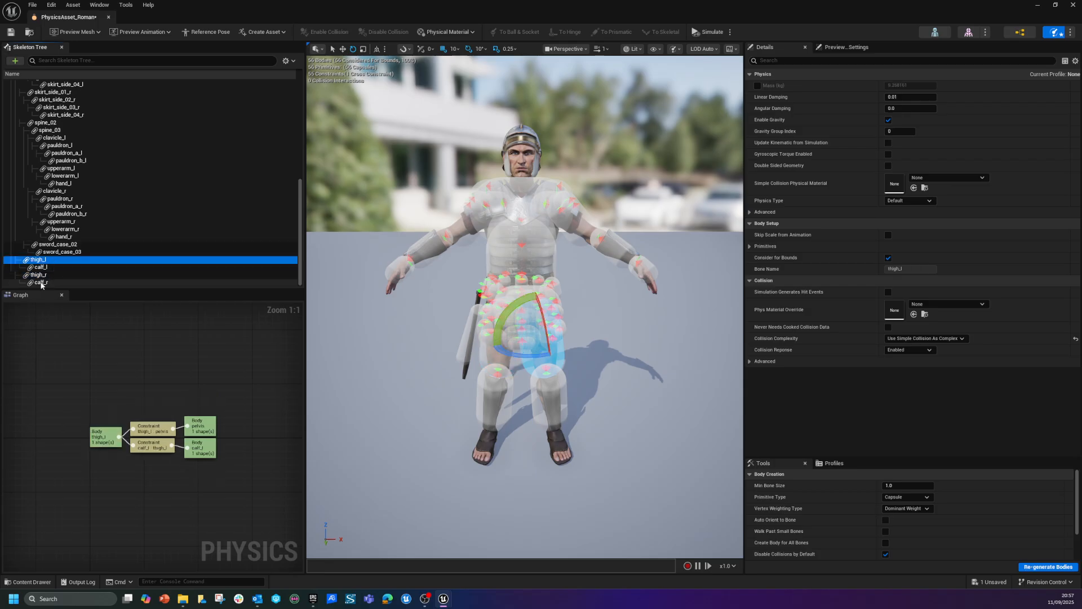
left_click(41, 283, "shift")
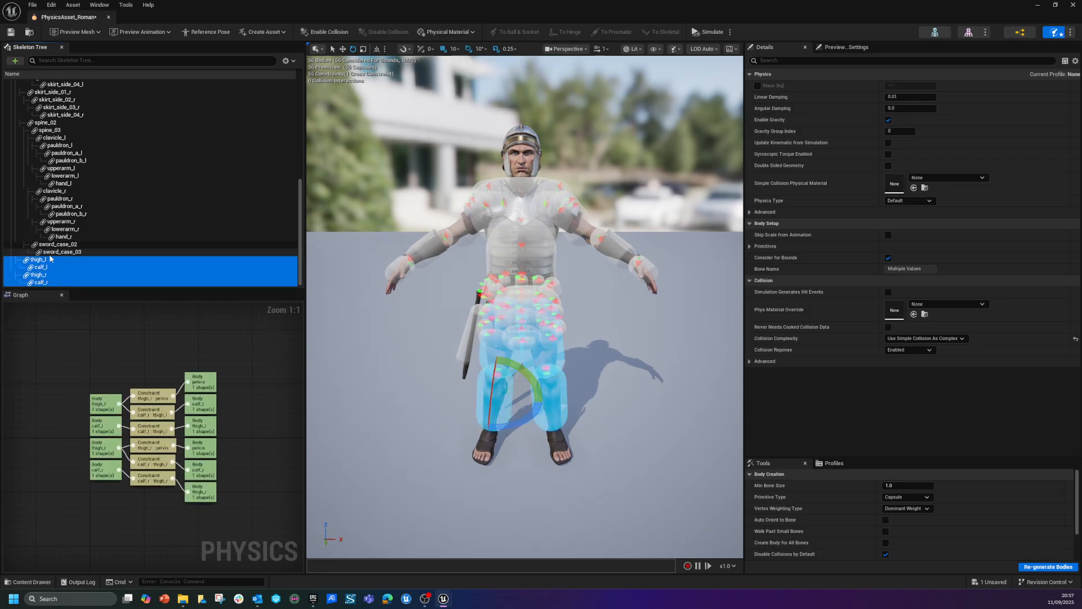
left_click(60, 237, "ctrl")
left_click(64, 230, "ctrl")
left_click(62, 223, "ctrl")
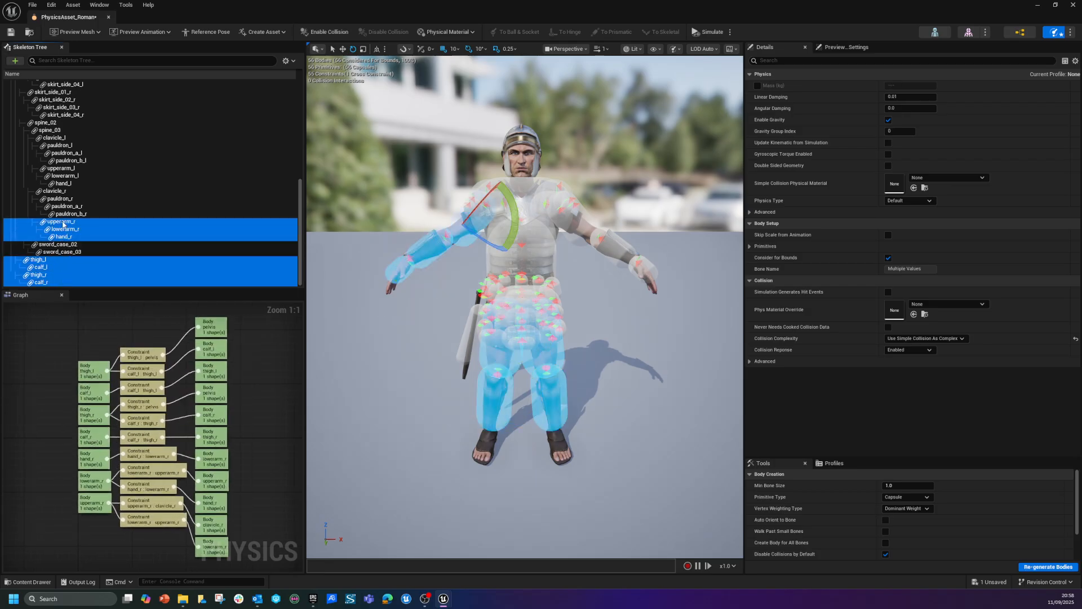
scroll(70, 221, "up", 2)
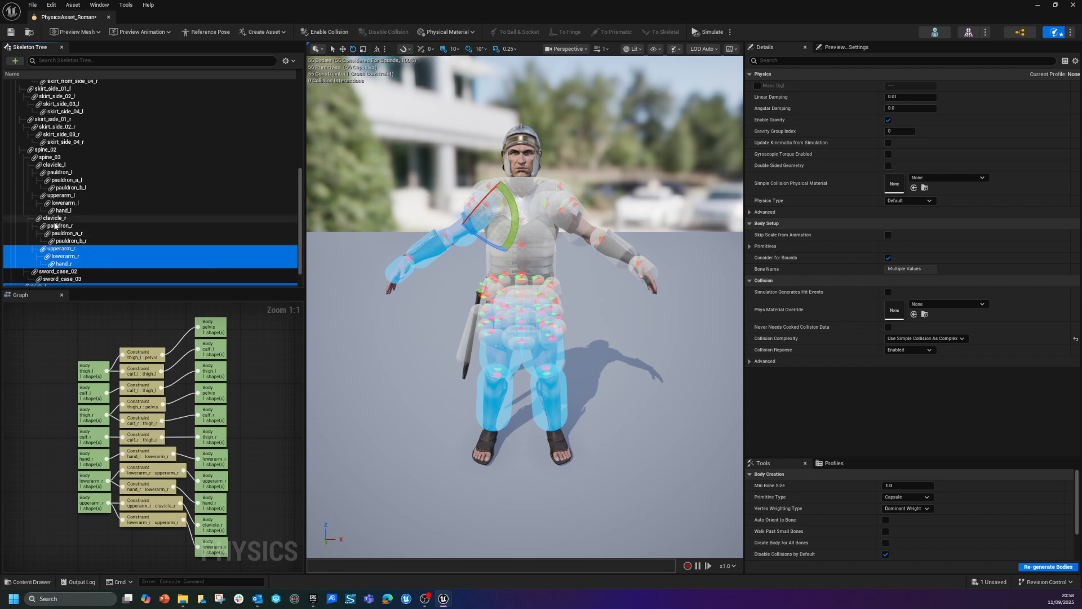
left_click(70, 219, "ctrl")
Step: Add the left arm's upperarm, lowerarm, hand and clavicle bodies to the selection
scroll(73, 221, "up", 2)
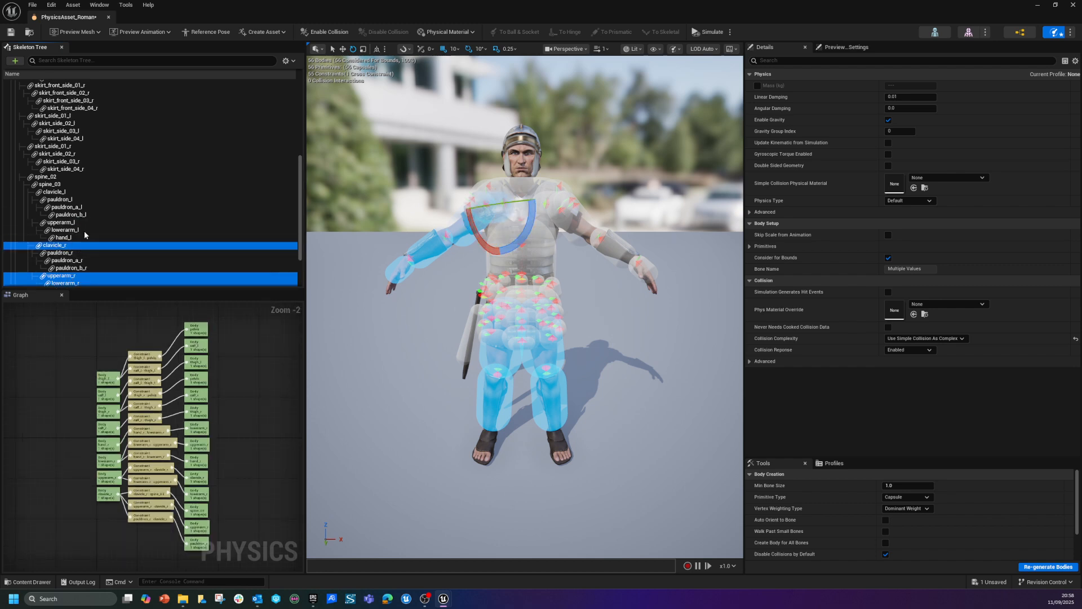
left_click(70, 223, "ctrl")
left_click(67, 230, "ctrl")
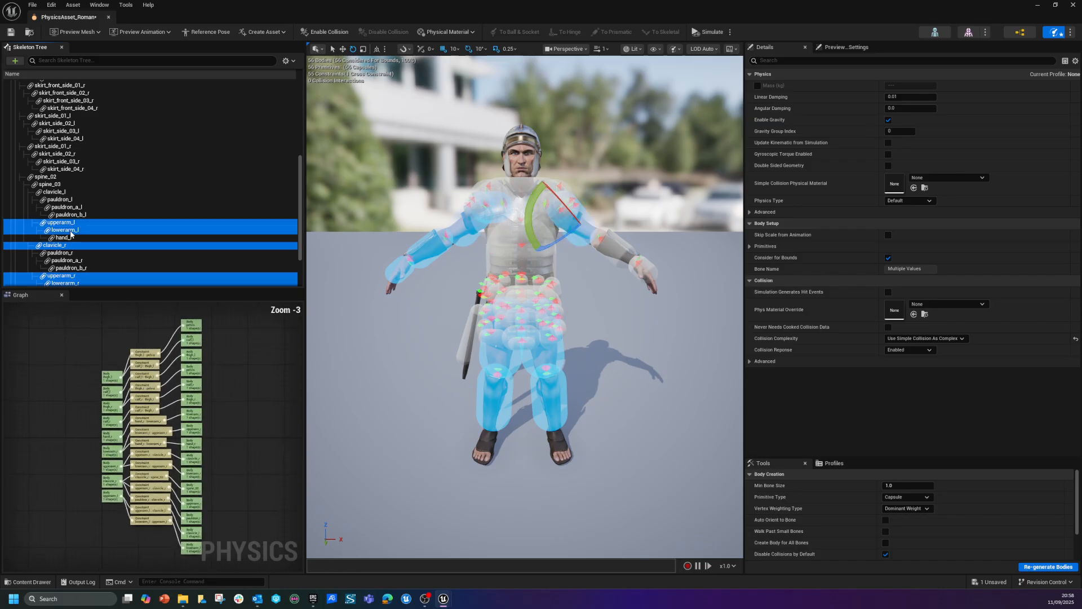
left_click(64, 238, "ctrl")
left_click(59, 192, "ctrl")
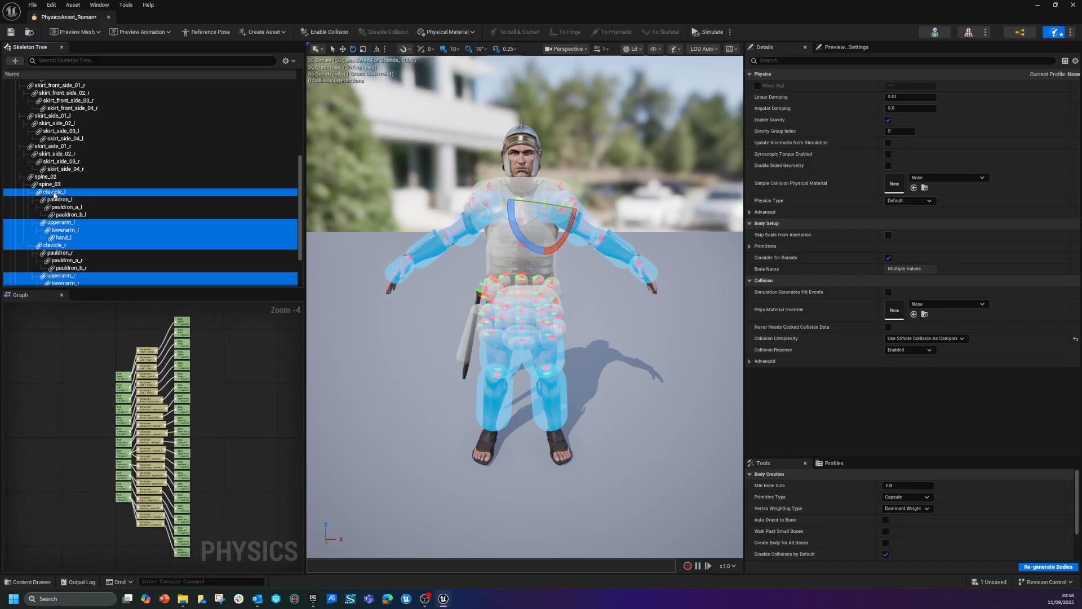
Step: Add the spine_03, spine_02, spine_01 and pelvis bodies to the selected limb bodies and set their Physics Type to Kinematic
left_click(54, 185, "ctrl")
left_click(46, 177, "ctrl")
scroll(92, 210, "up", 5)
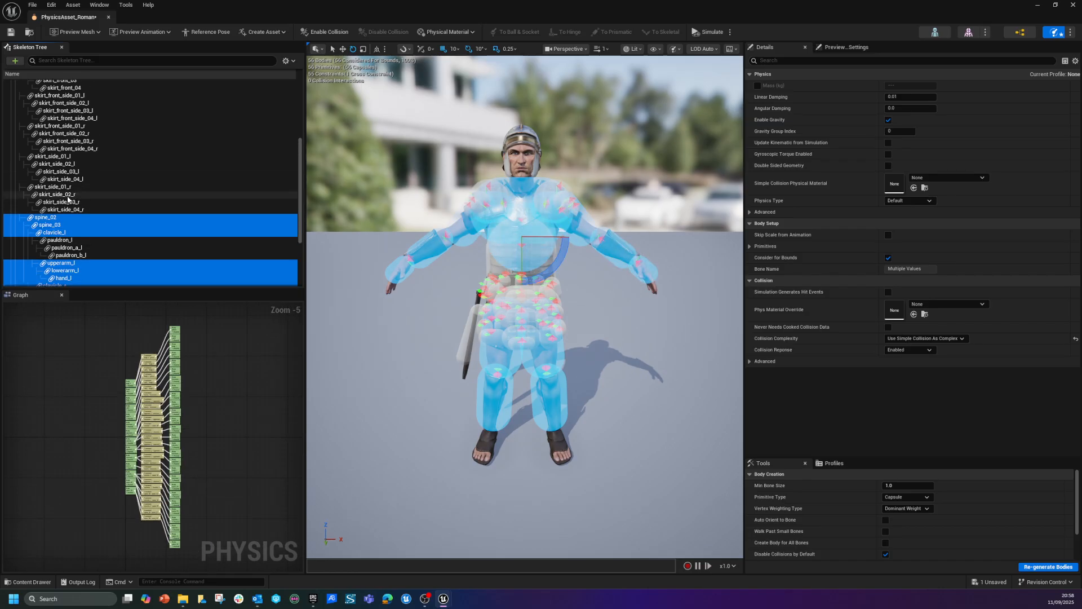
scroll(92, 210, "up", 3)
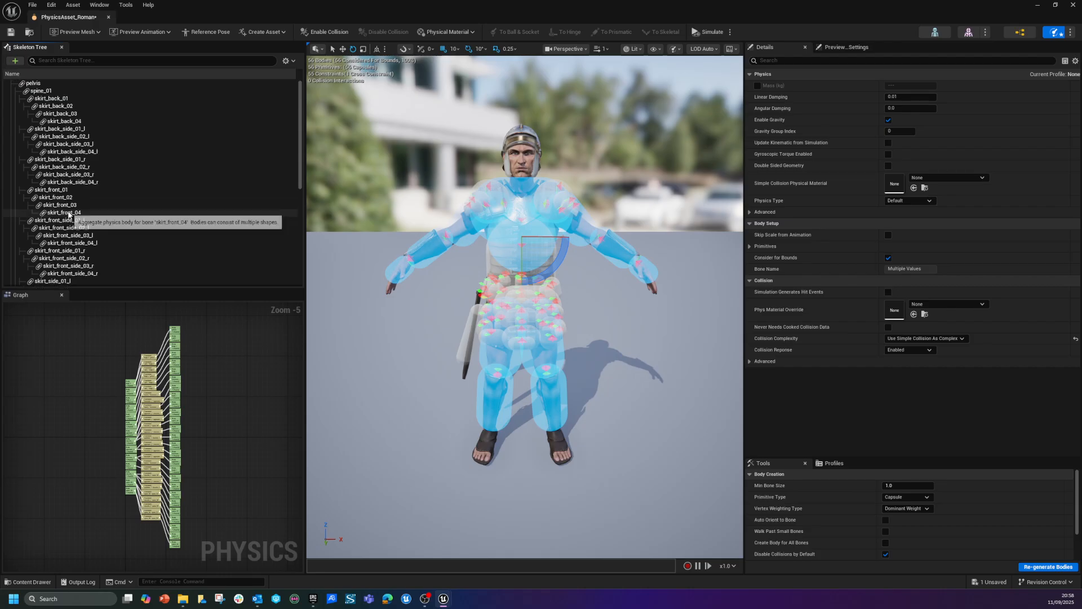
left_click(41, 91, "ctrl")
left_click(32, 83, "ctrl")
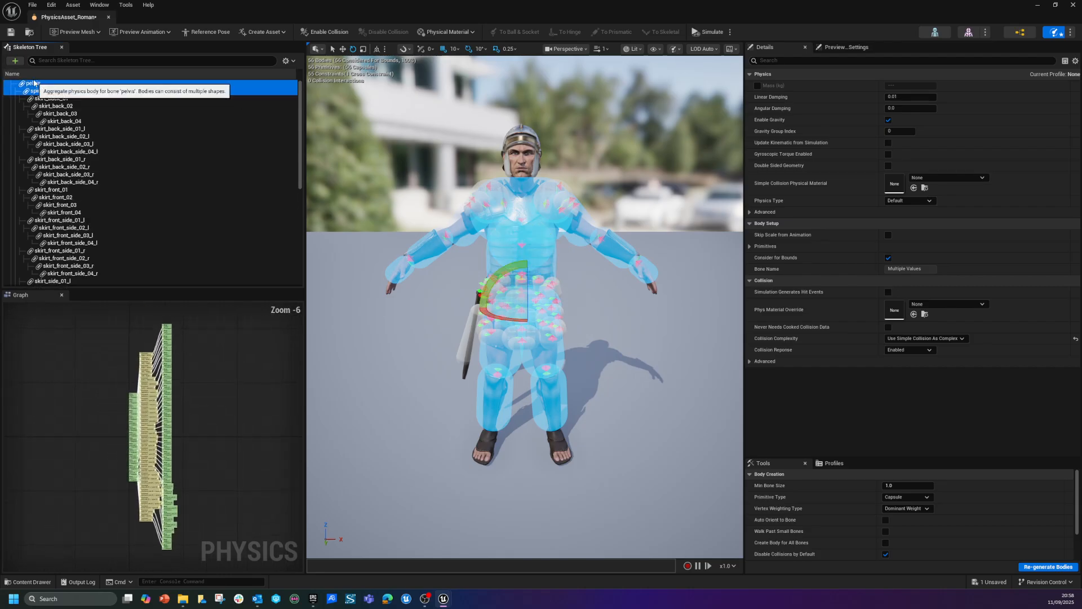
scroll(82, 220, "down", 4)
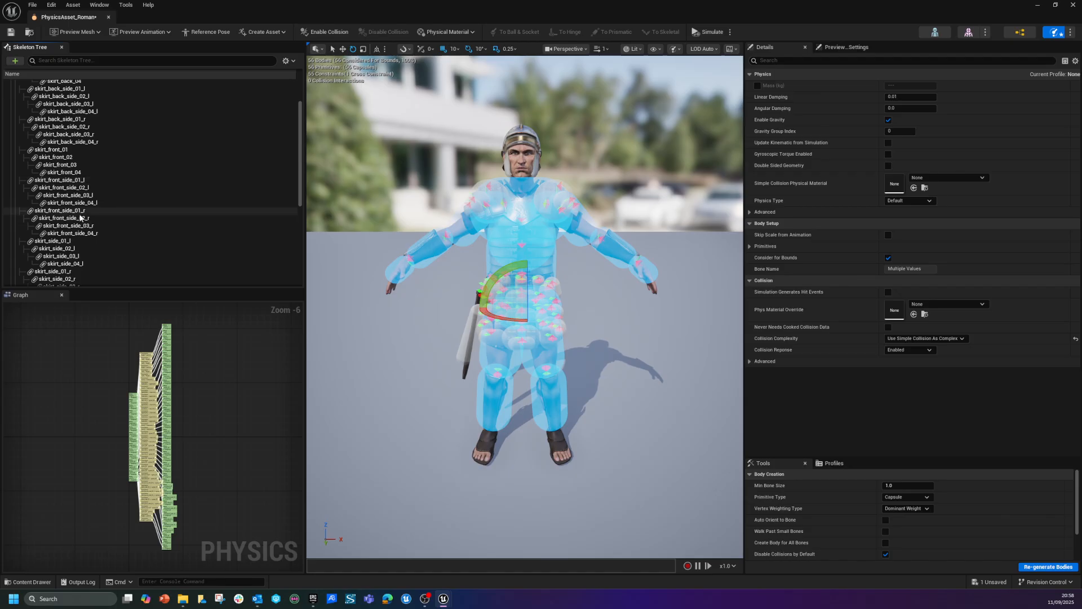
scroll(218, 240, "down", 6)
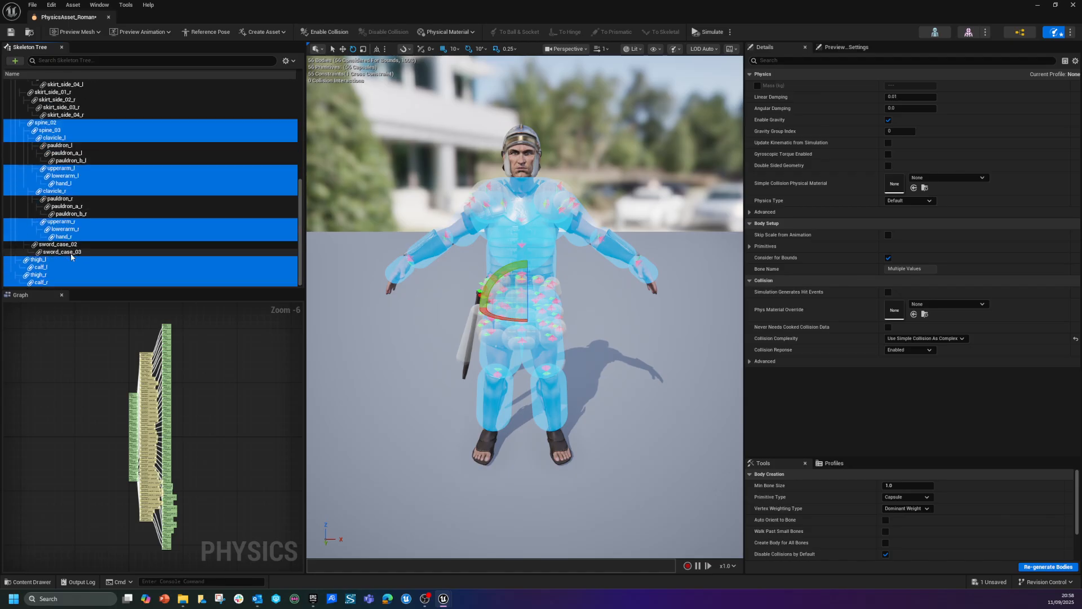
left_click(921, 200)
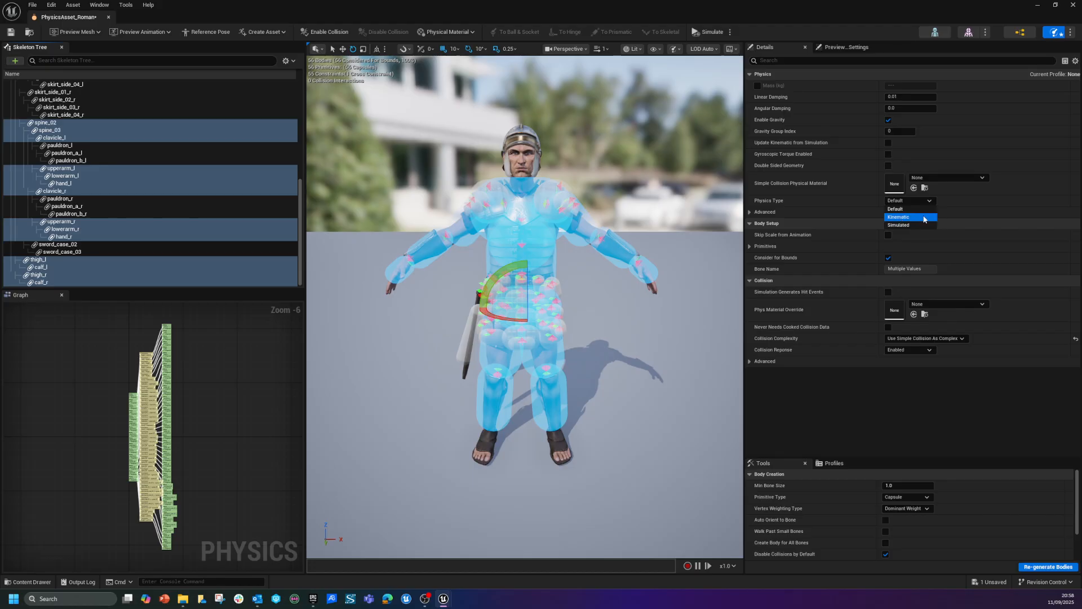
left_click(899, 218)
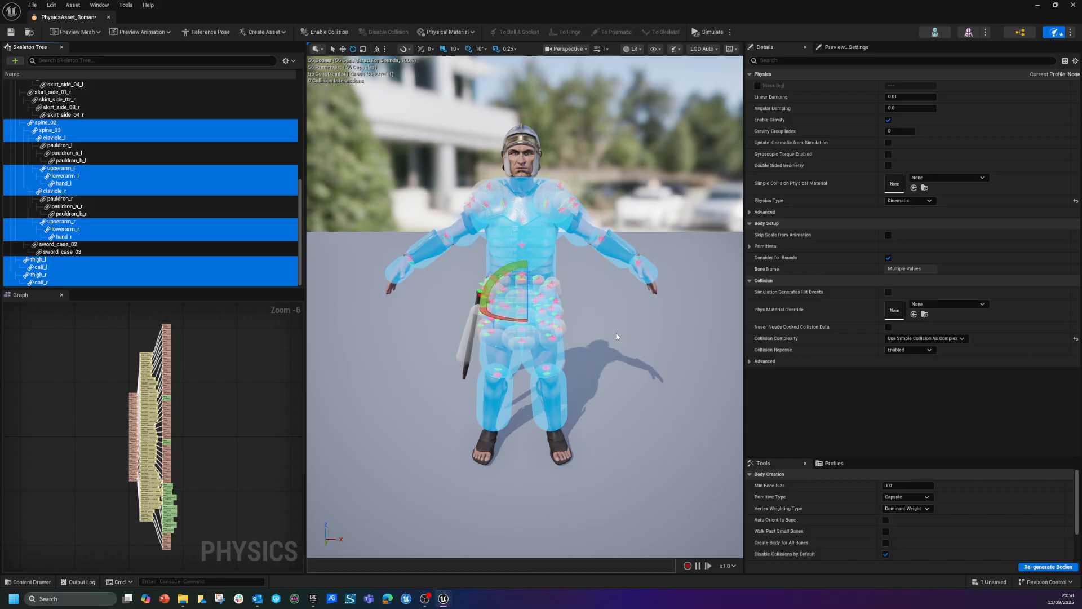
Step: Select the sword_case_02 and sword_case_03 bodies together with all pauldron bodies of both shoulders
left_click(77, 253)
left_click(83, 246, "ctrl")
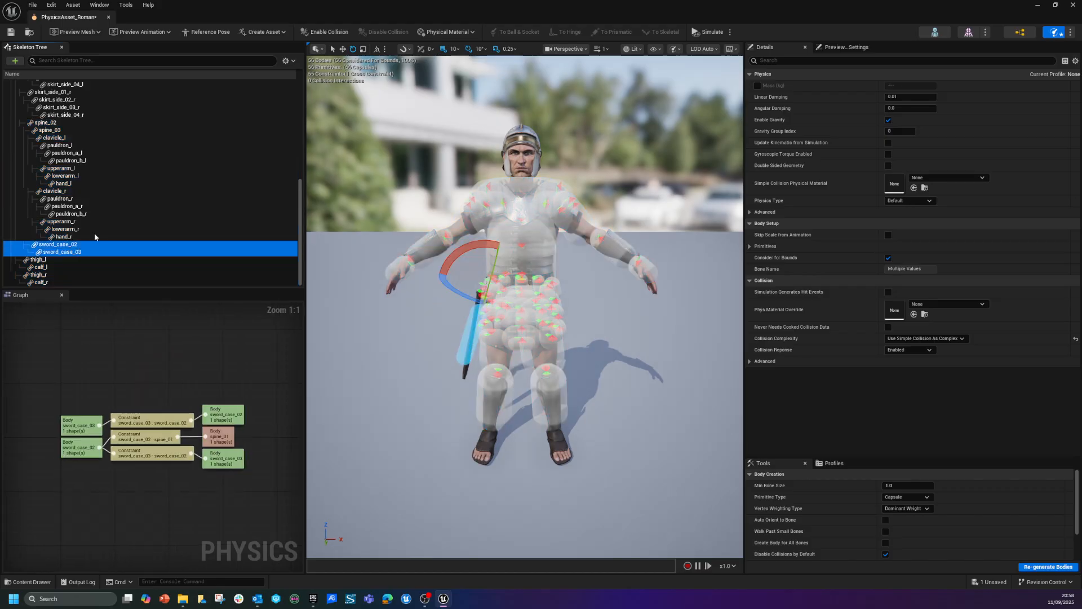
left_click(70, 213, "ctrl")
left_click(67, 207, "ctrl")
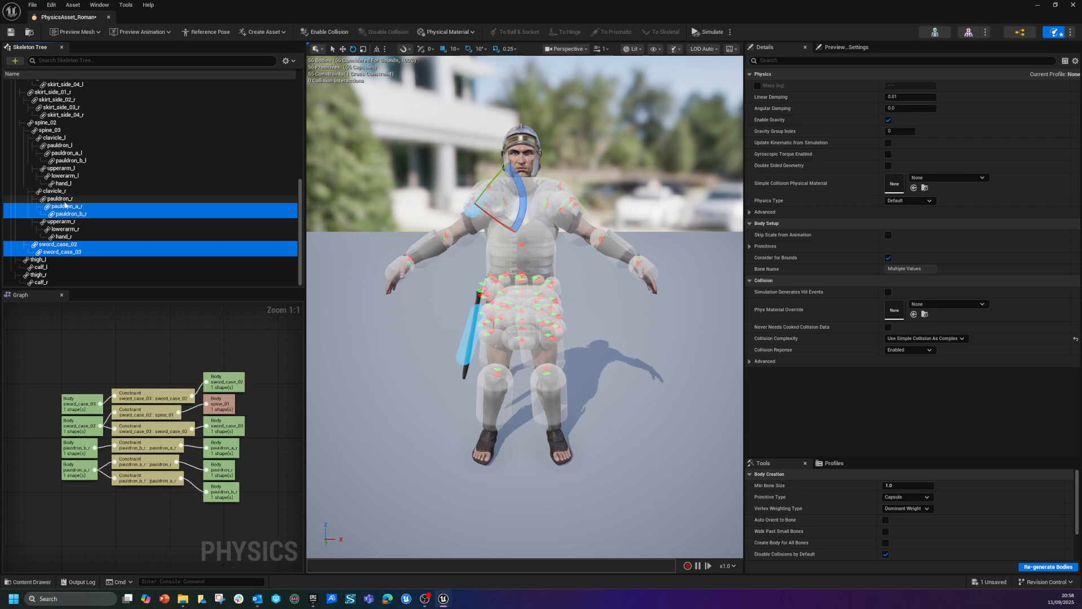
left_click(59, 199, "ctrl")
left_click(66, 160, "ctrl")
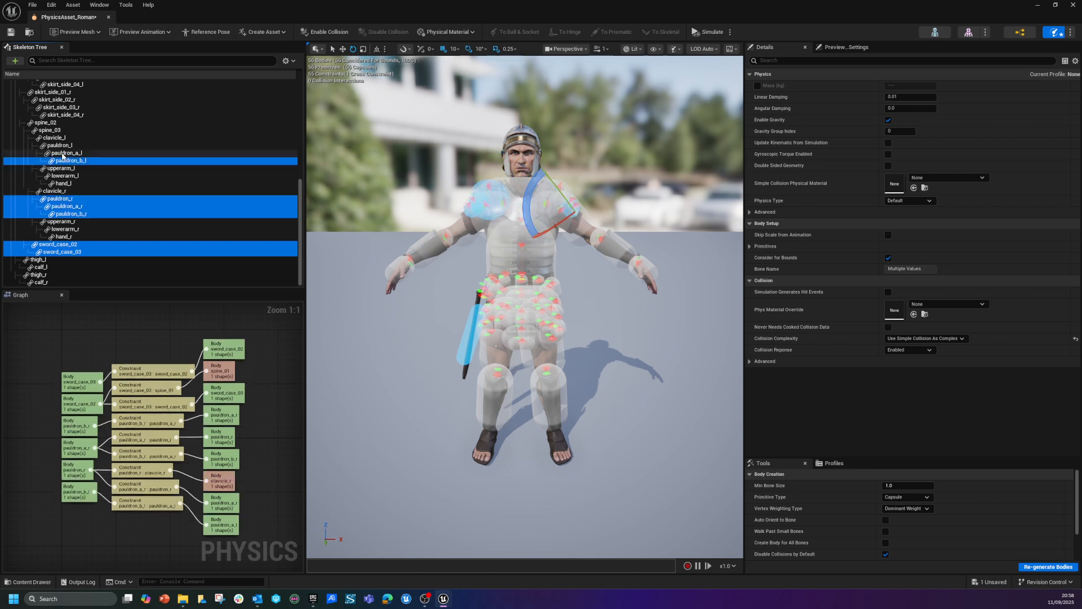
left_click(64, 152, "ctrl")
left_click(59, 145, "ctrl")
Step: Add all skirt bodies, from skirt_back_01 through skirt_side_04_r, to the selection
scroll(51, 130, "up", 2)
left_click(68, 163, "ctrl")
scroll(85, 147, "up", 2)
scroll(86, 146, "up", 3)
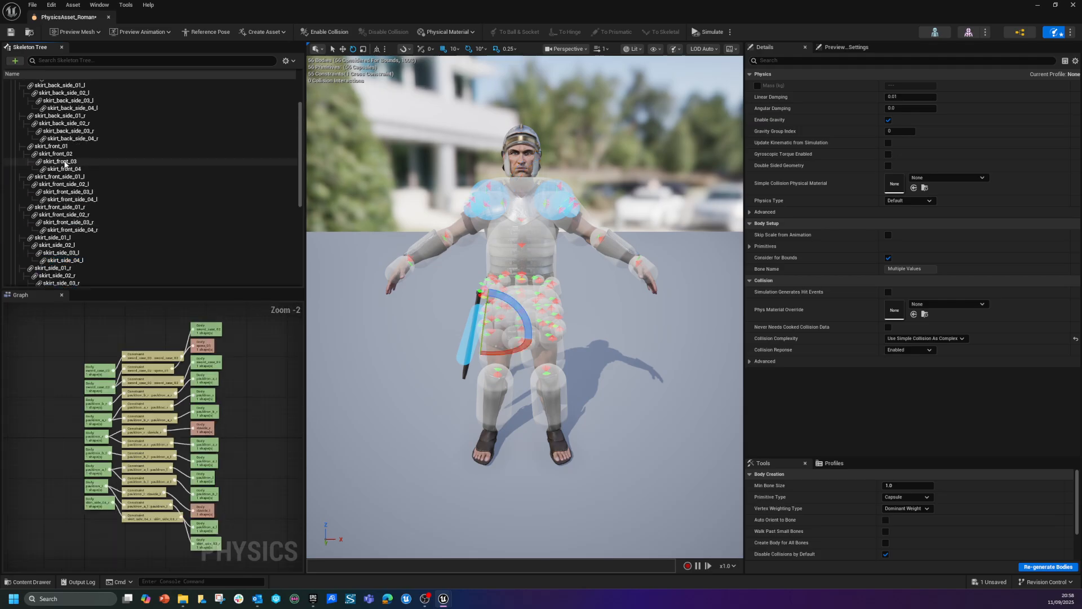
left_click(79, 146, "shift")
scroll(79, 163, "up", 2)
scroll(79, 163, "up", 1)
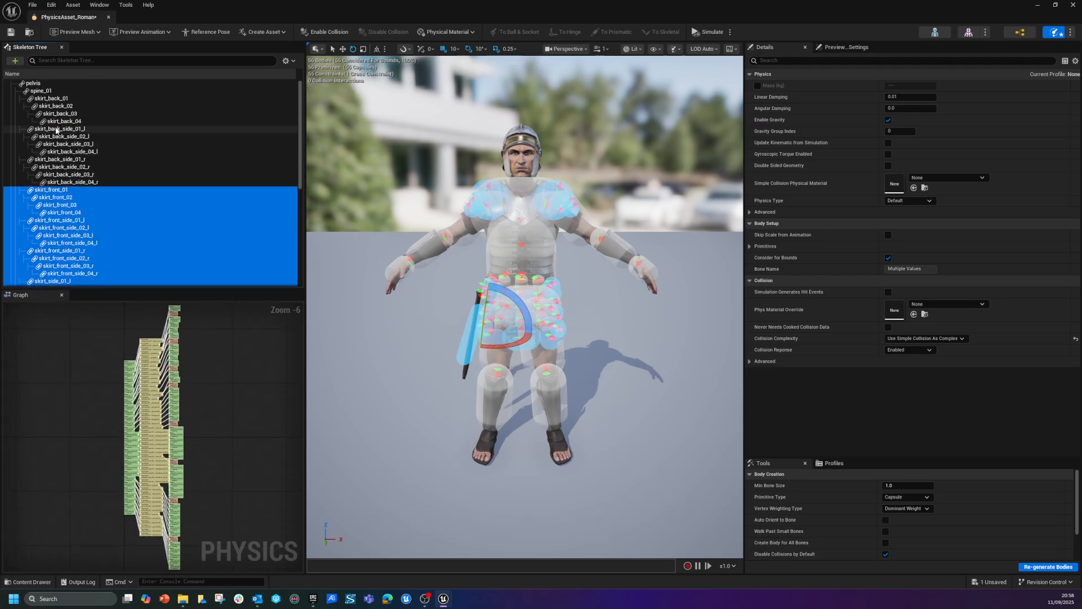
left_click(62, 129, "shift")
left_click(37, 99, "shift")
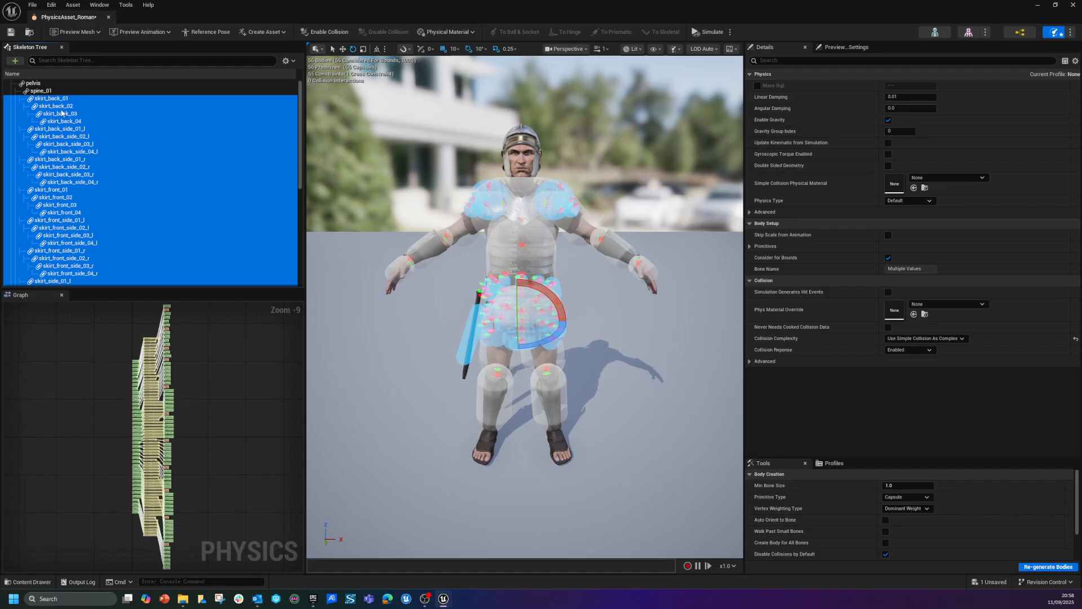
scroll(121, 186, "down", 3)
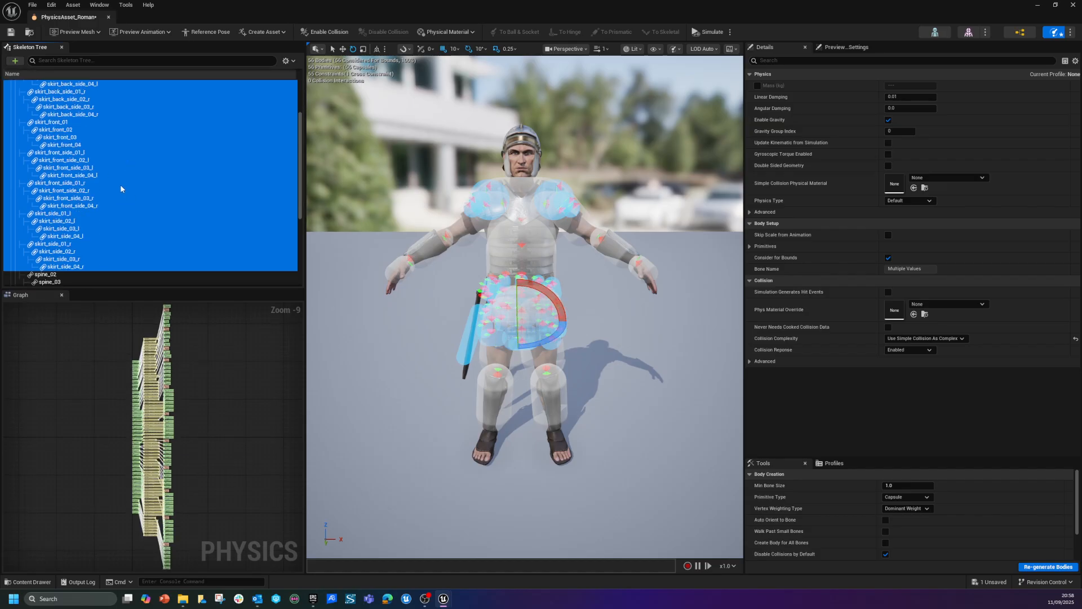
Step: Set the Physics Type of the selected skirt, pauldron and sword case bodies to Simulated and save the physics asset
left_click(915, 202)
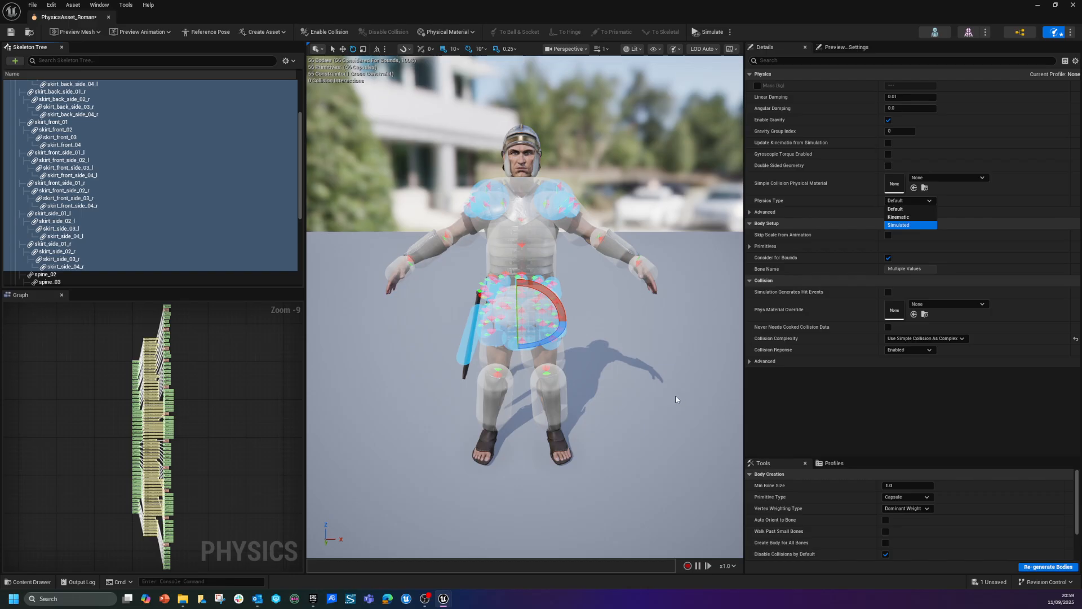
key("Return")
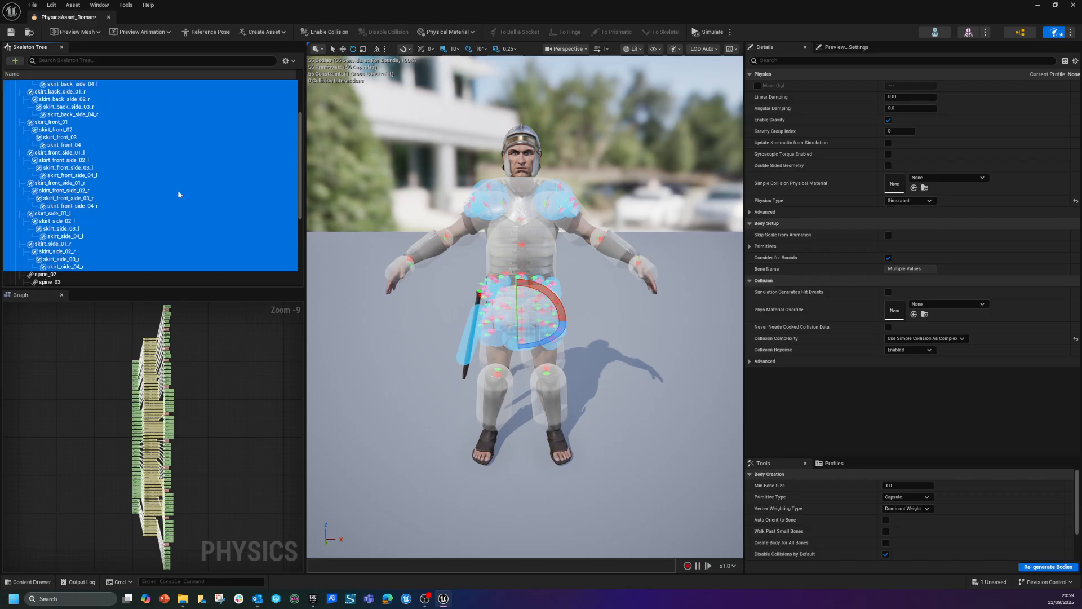
left_click(11, 31)
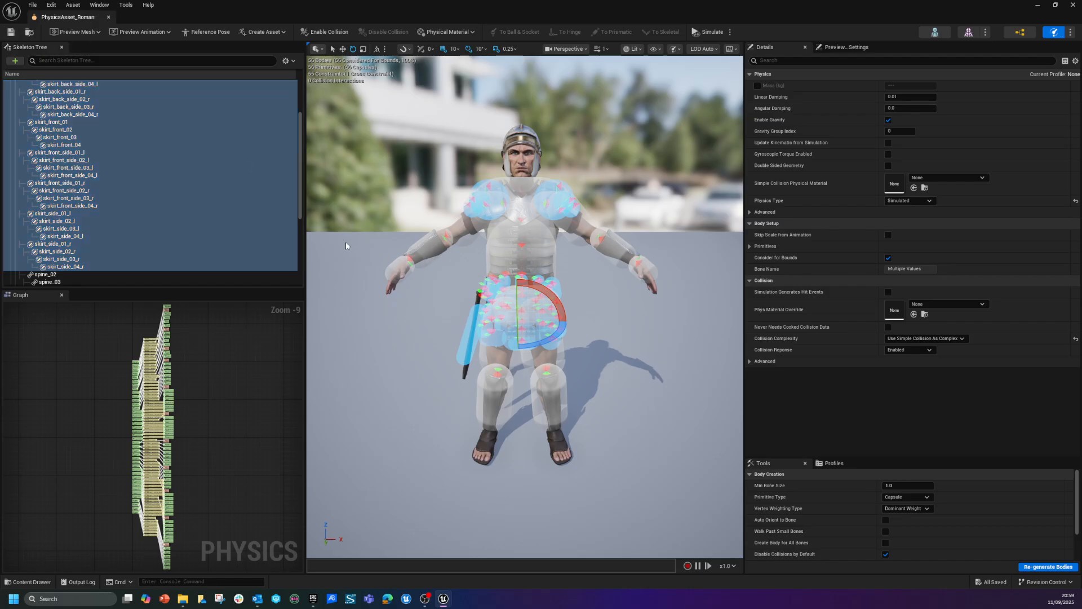
Step: Run the physics simulation briefly to check the soldier's behaviour, stop it and clear the body selection
left_click(455, 311)
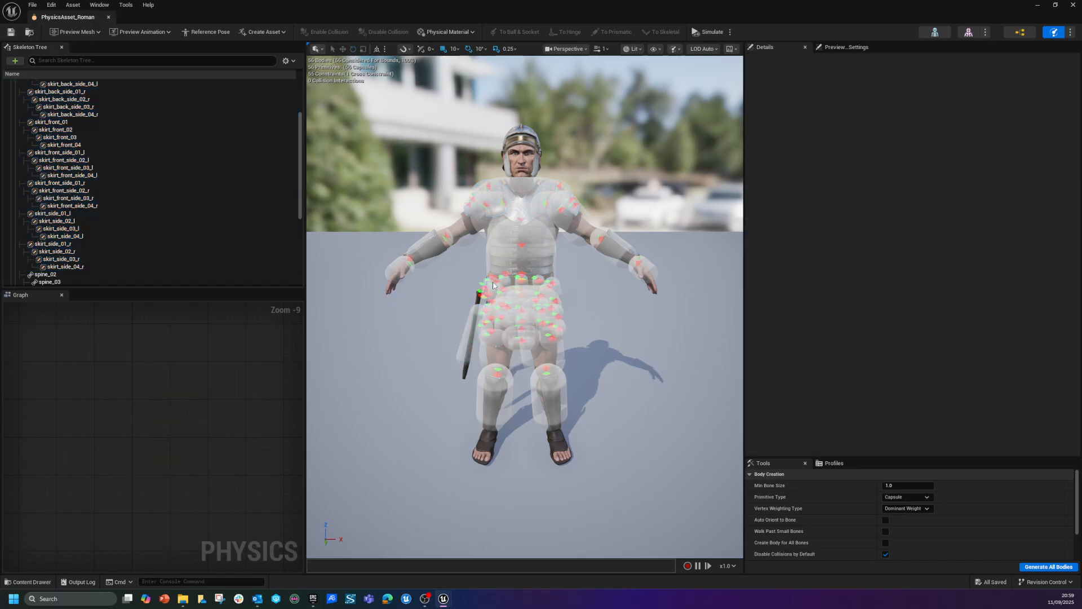
left_click(466, 236)
left_click(702, 33)
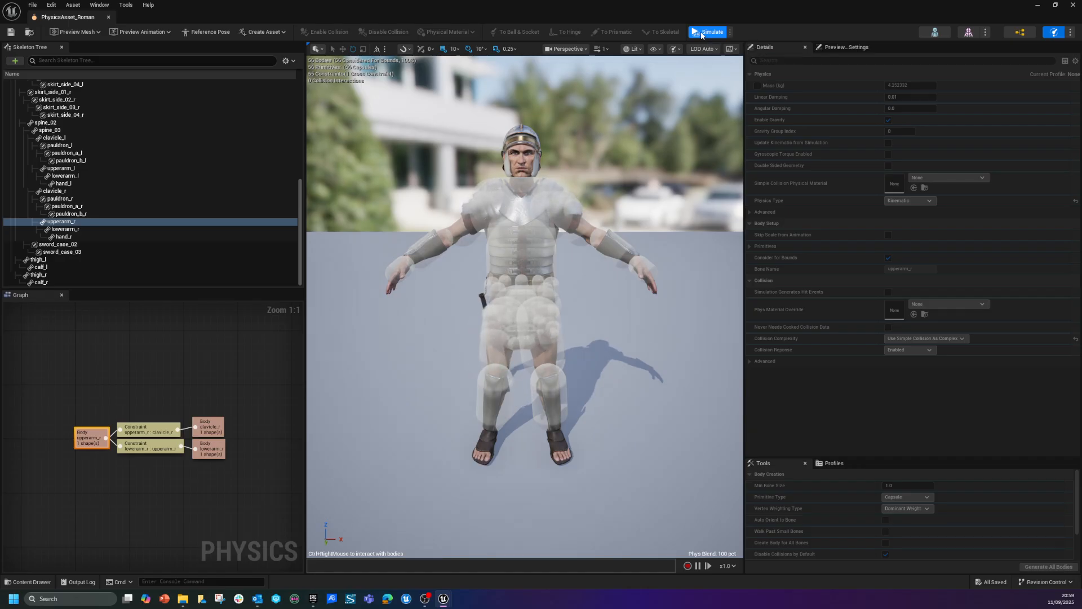
left_click(708, 32)
left_click(626, 363)
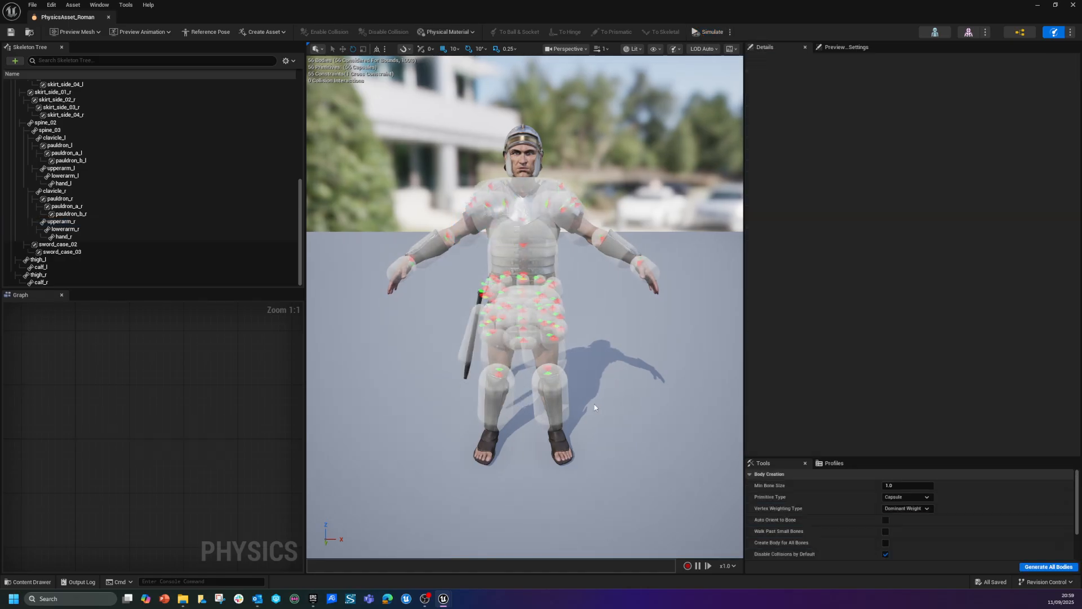
Step: Select both thigh and calf bodies and scale them thinner to fit the legs more closely
left_click(556, 358)
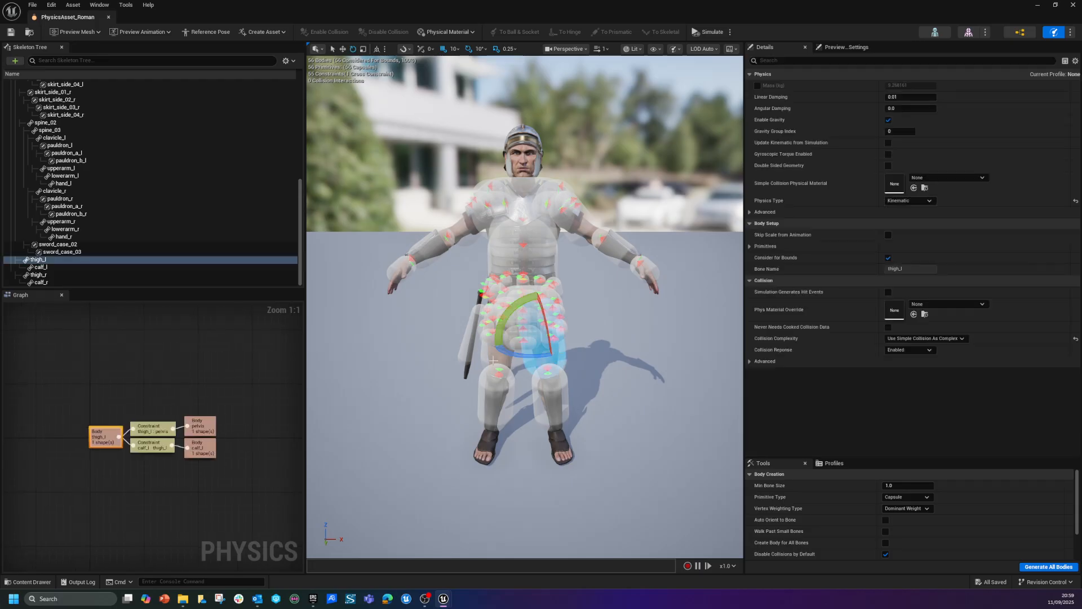
left_click(493, 356, "ctrl")
left_click(495, 397, "ctrl")
left_click(559, 405, "ctrl")
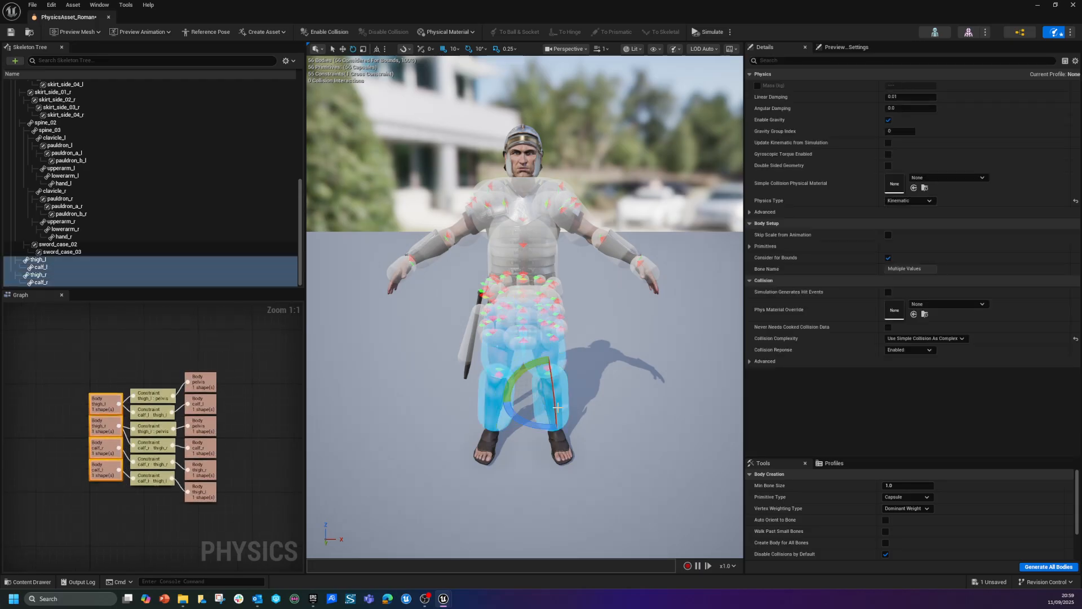
left_click_drag(524, 400, 541, 399)
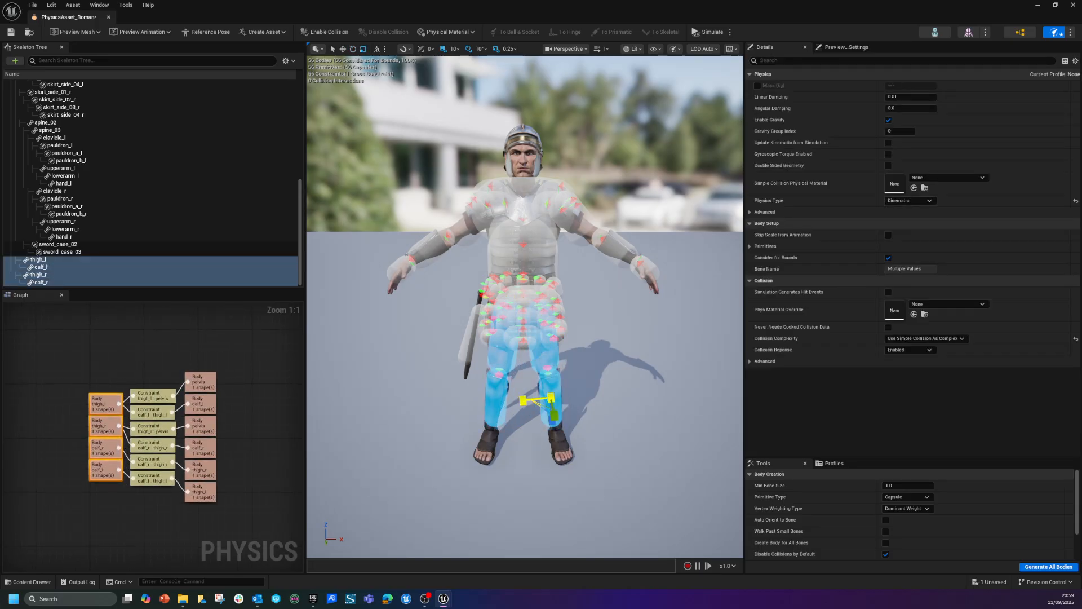
Step: Scale down the spine_02, spine_01 and spine_03 bodies one by one to fit the torso
left_click(524, 248)
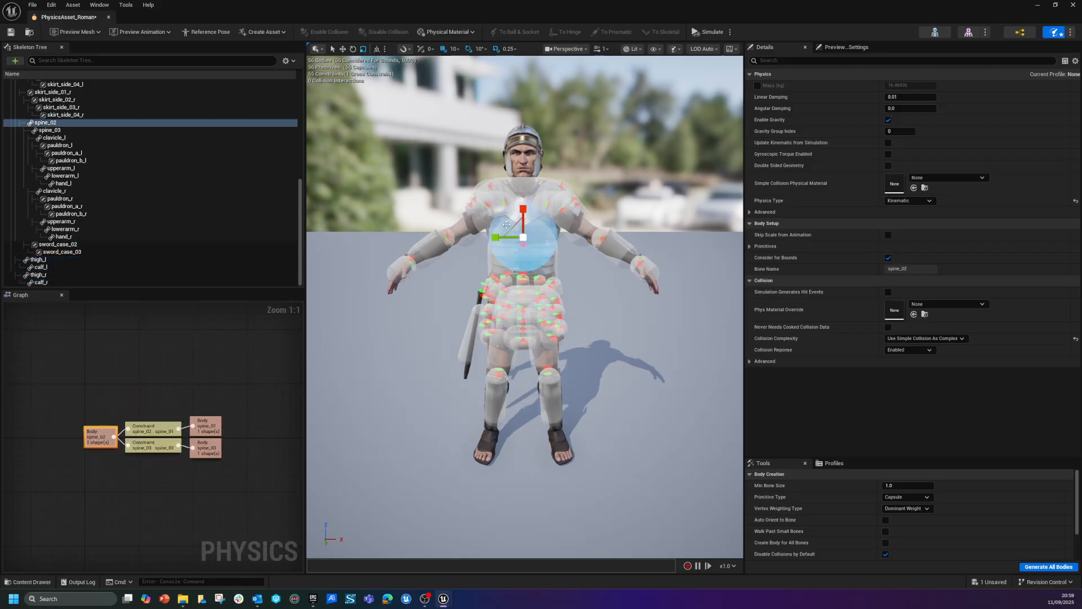
left_click_drag(518, 239, 528, 261)
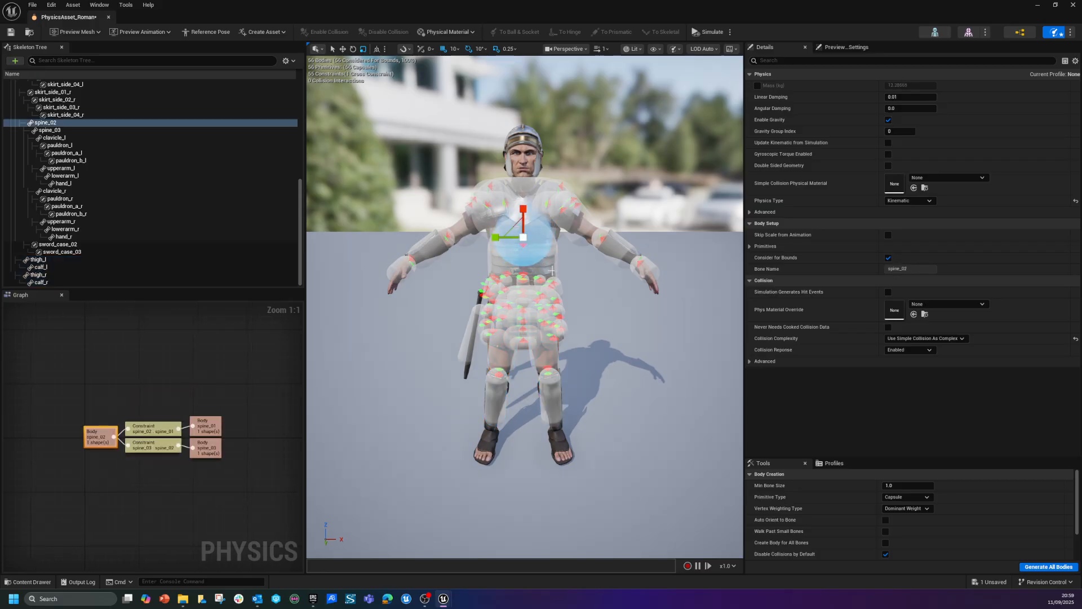
left_click(521, 272)
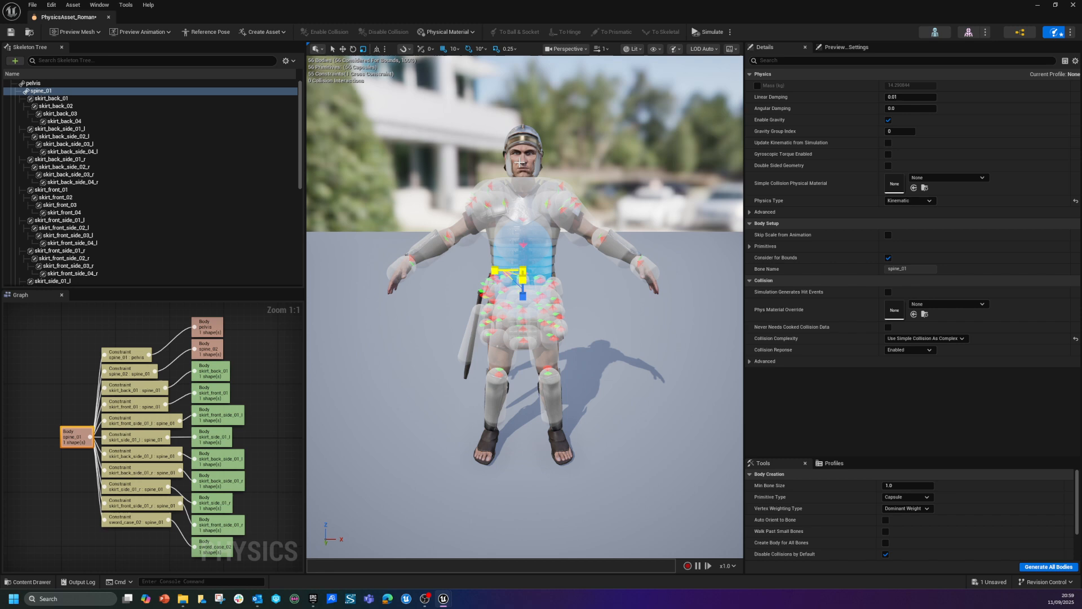
left_click(522, 193)
left_click_drag(523, 194, 523, 207)
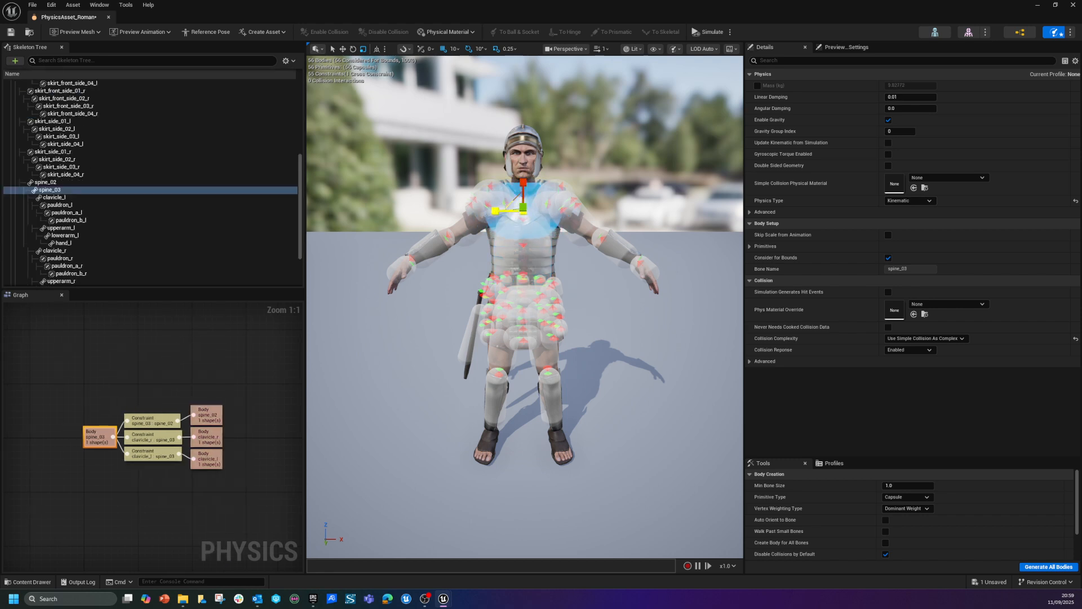
Step: Select both upperarm and lowerarm bodies and scale them thinner to fit inside the arms
left_click(581, 245)
left_click(470, 234, "ctrl")
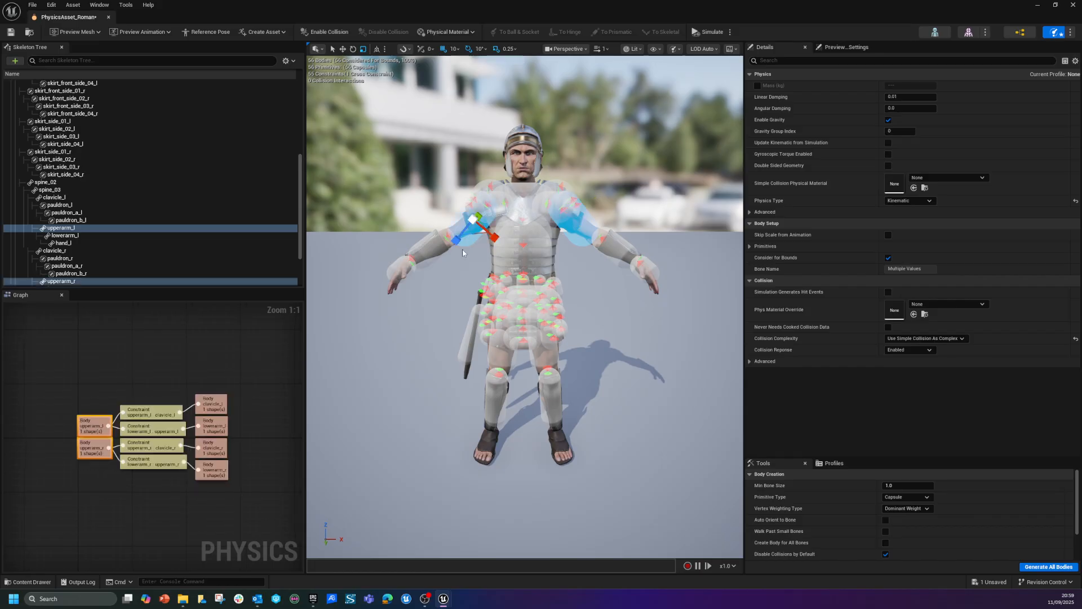
left_click(422, 256, "ctrl")
left_click(626, 251, "ctrl")
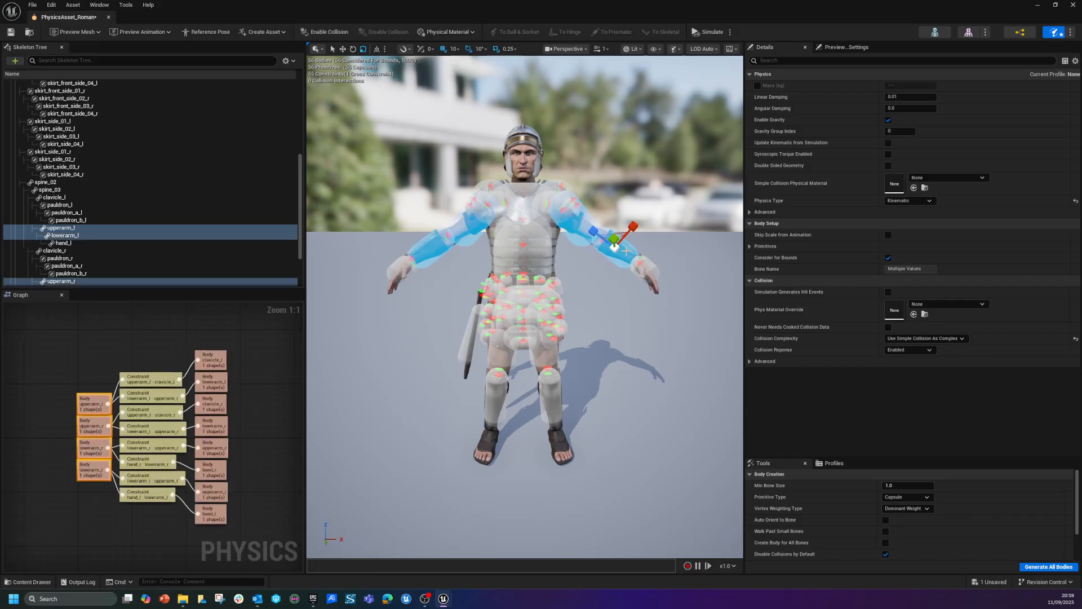
left_click_drag(634, 225, 633, 242)
Step: Inspect the fit of the spine_03, spine_02 and sword_case_03 bodies individually
left_click(523, 200)
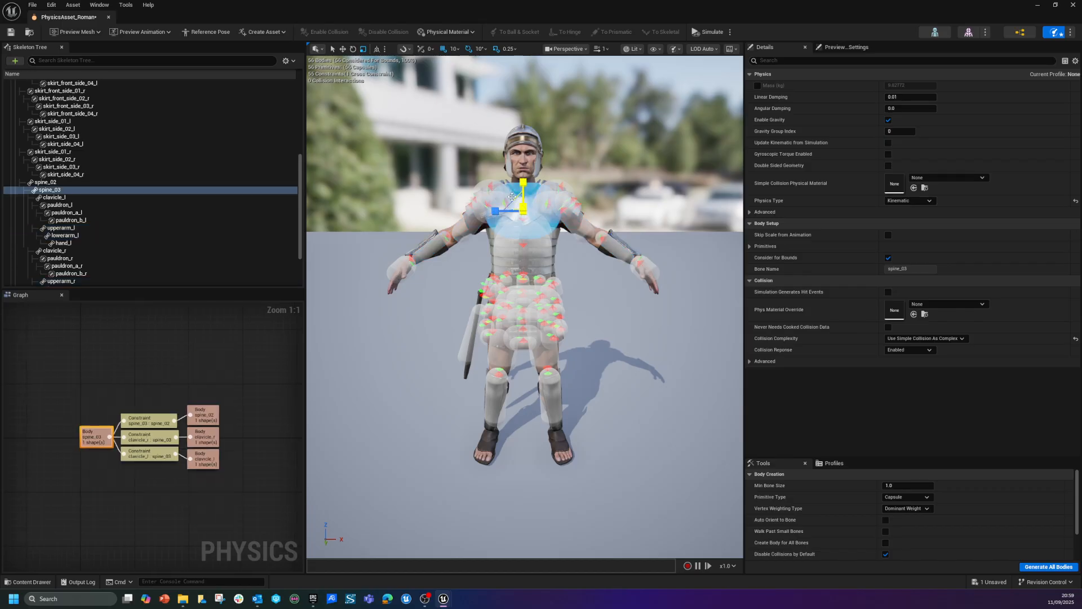
left_click(529, 253)
left_click(481, 325)
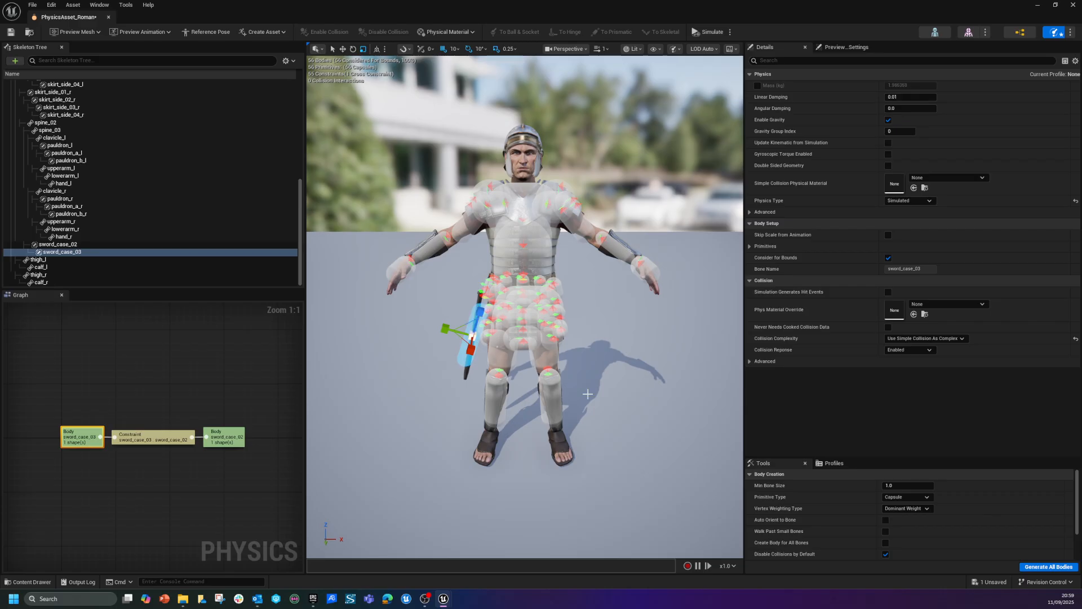
left_click(424, 333)
left_click(526, 251)
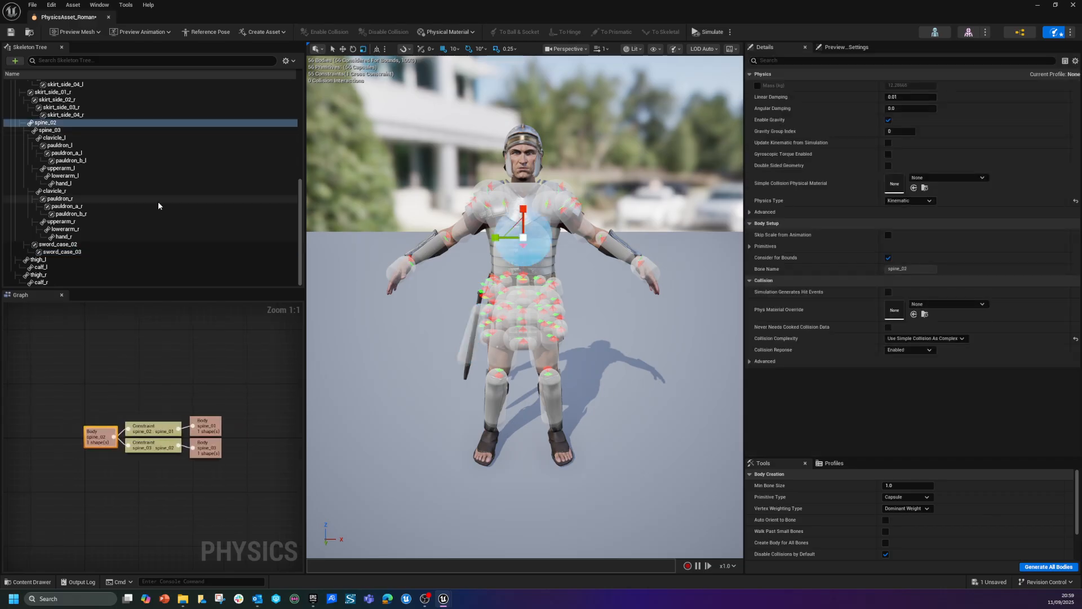
Step: Simulate the physics asset, pull on the skirt and sword case bodies to test their movement, and view the soldier from the side
left_click(709, 32)
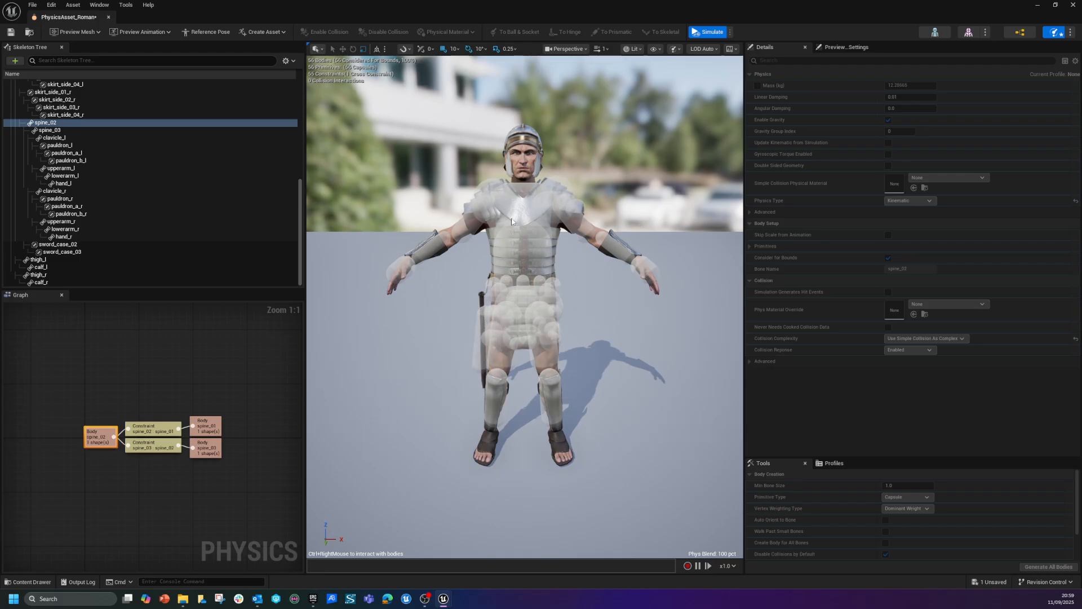
right_click_drag(545, 330, 677, 231, "ctrl")
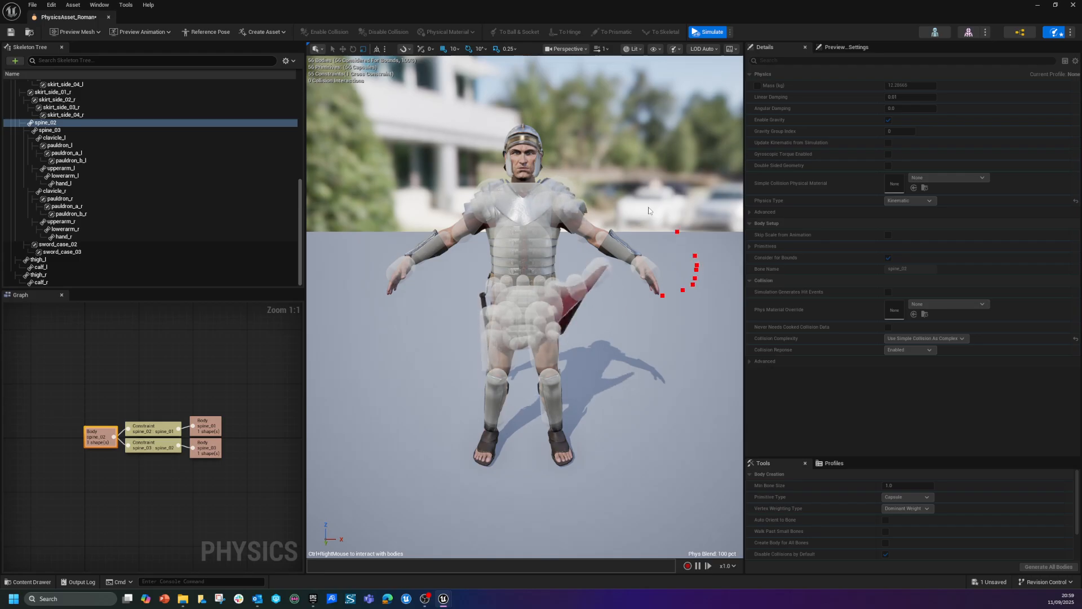
mouse_move(494, 330)
right_mouse_down("ctrl")
mouse_move(271, 259)
mouse_move(475, 334)
right_mouse_up("ctrl")
left_click_drag(582, 383, 727, 341, "alt")
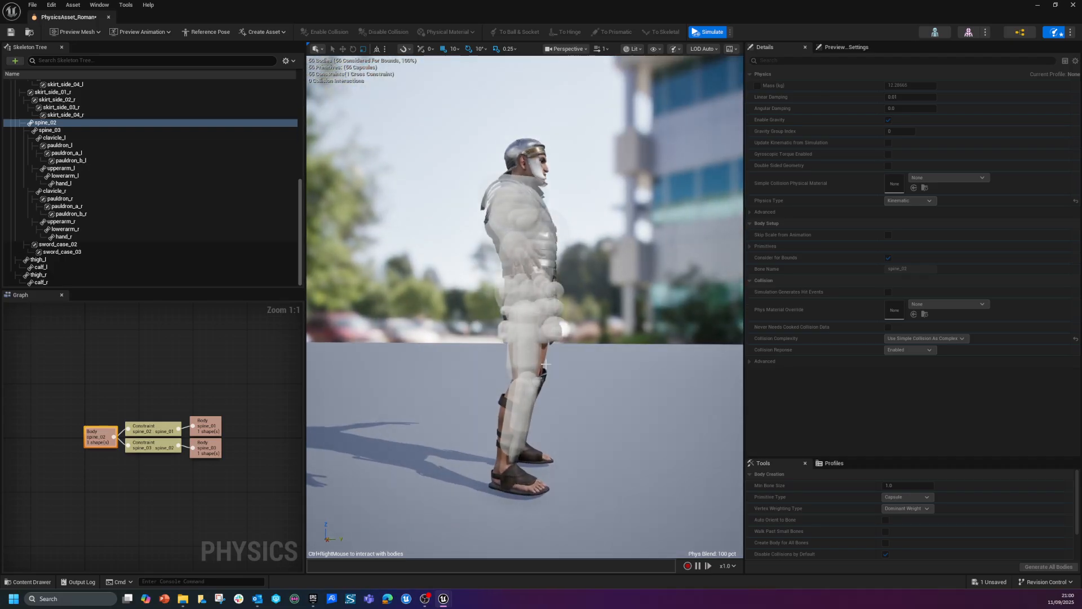
Step: Examine the simulated skirt and leg bodies up close from the side, and stop the simulation
scroll(582, 383, "up", 5)
scroll(582, 384, "down", 3)
right_click_drag(578, 327, 717, 280, "ctrl")
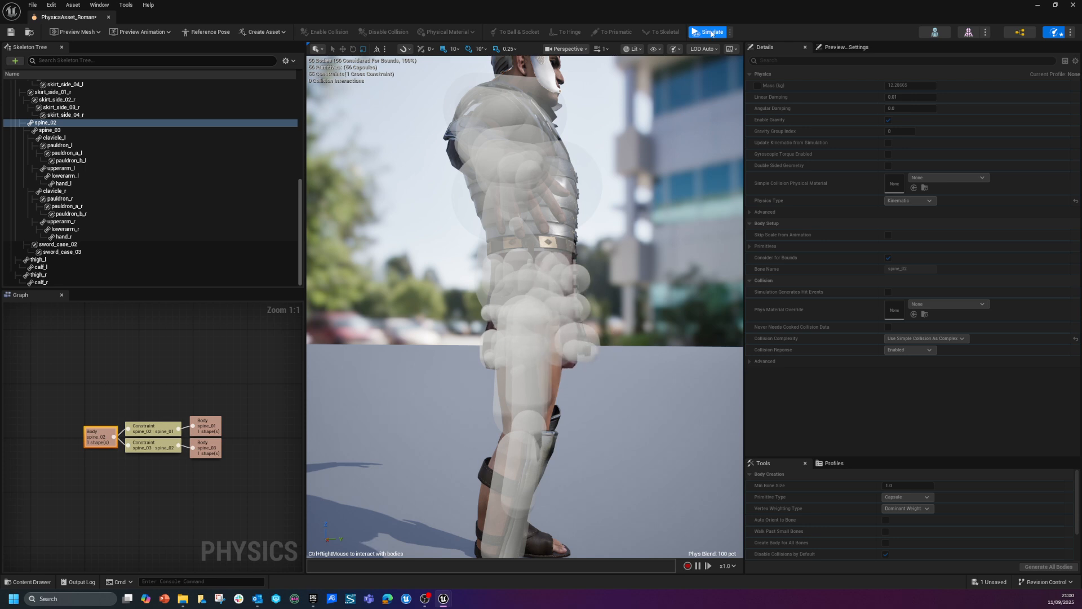
left_click(708, 32)
scroll(100, 234, "up", 2)
scroll(107, 237, "down", 2)
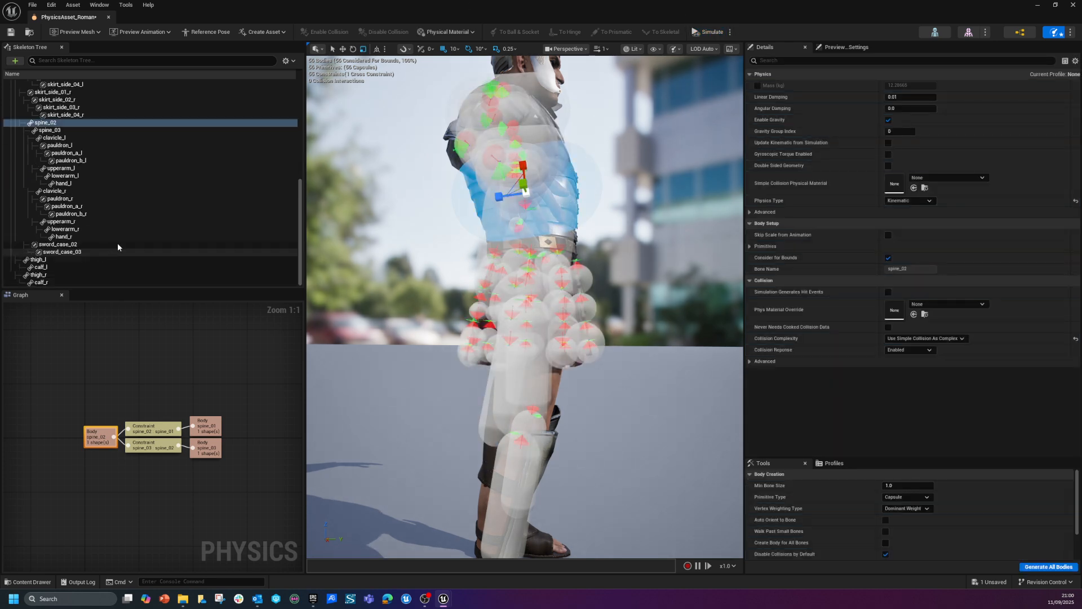
Step: Select all bodies of the skeleton, enable all collisions for them, and save the physics asset
left_click(41, 281)
left_click_drag(300, 253, 297, 48)
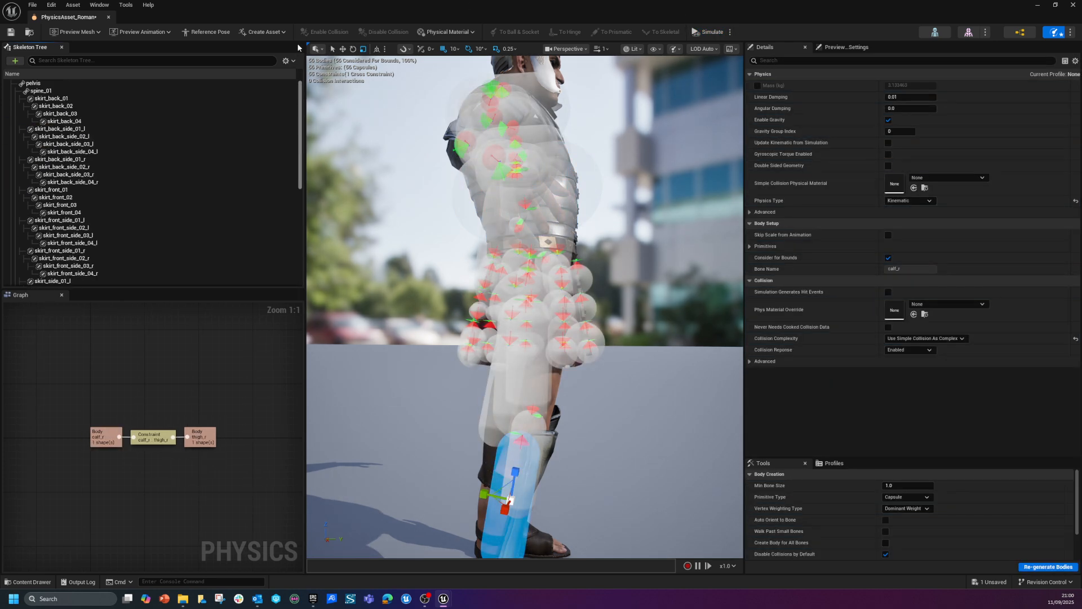
key("ctrl+a")
right_click(115, 121)
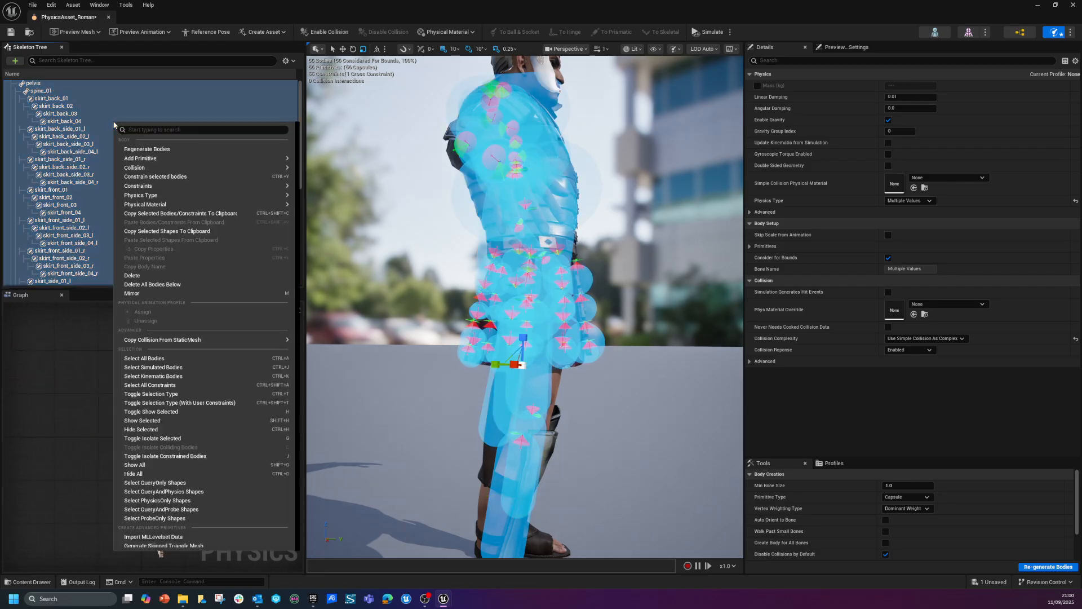
mouse_move(158, 170)
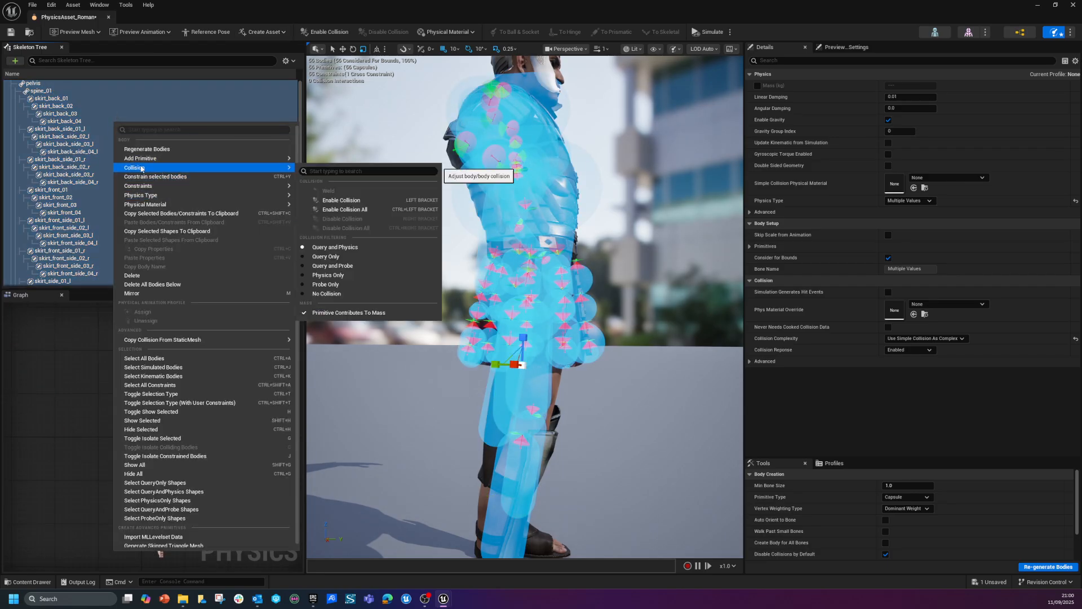
left_click(345, 209)
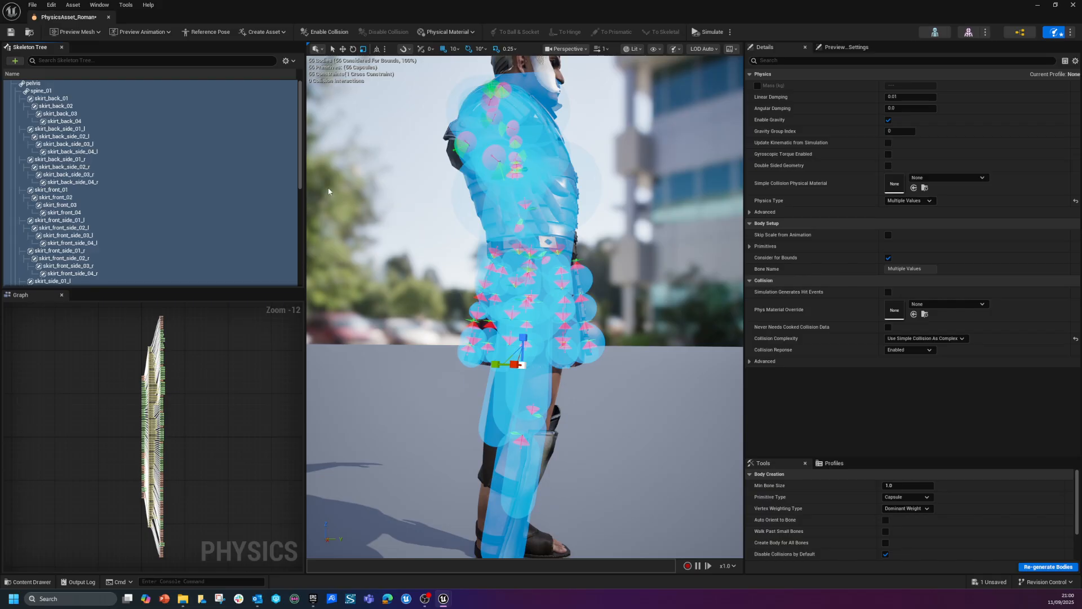
key("ctrl+s")
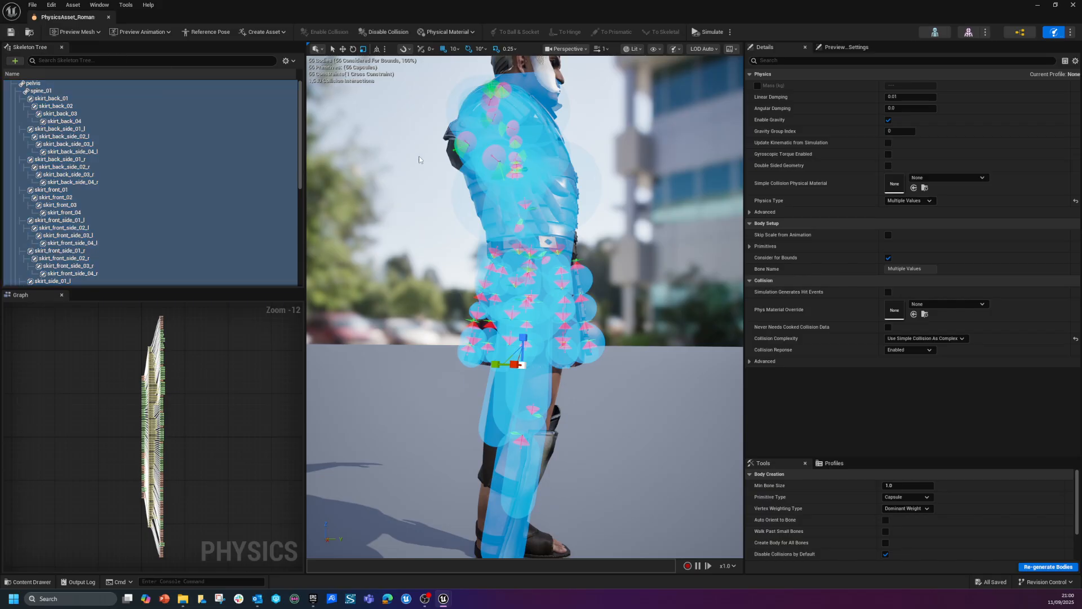
Step: Deselect the bodies and simulate the physics asset briefly to test the enabled collisions
left_click(411, 204)
left_click(708, 32)
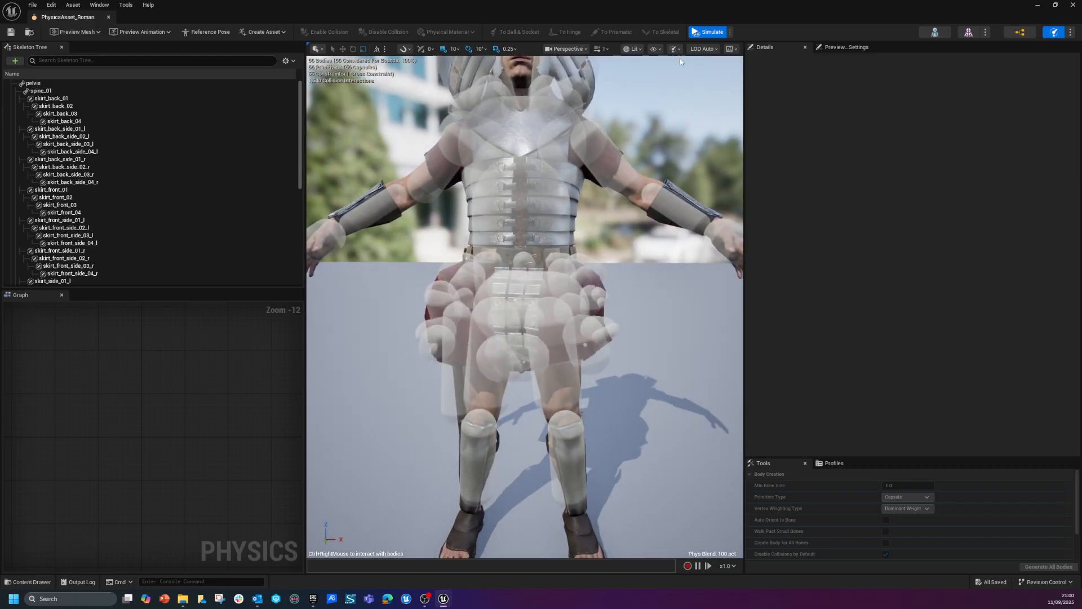
left_click(708, 33)
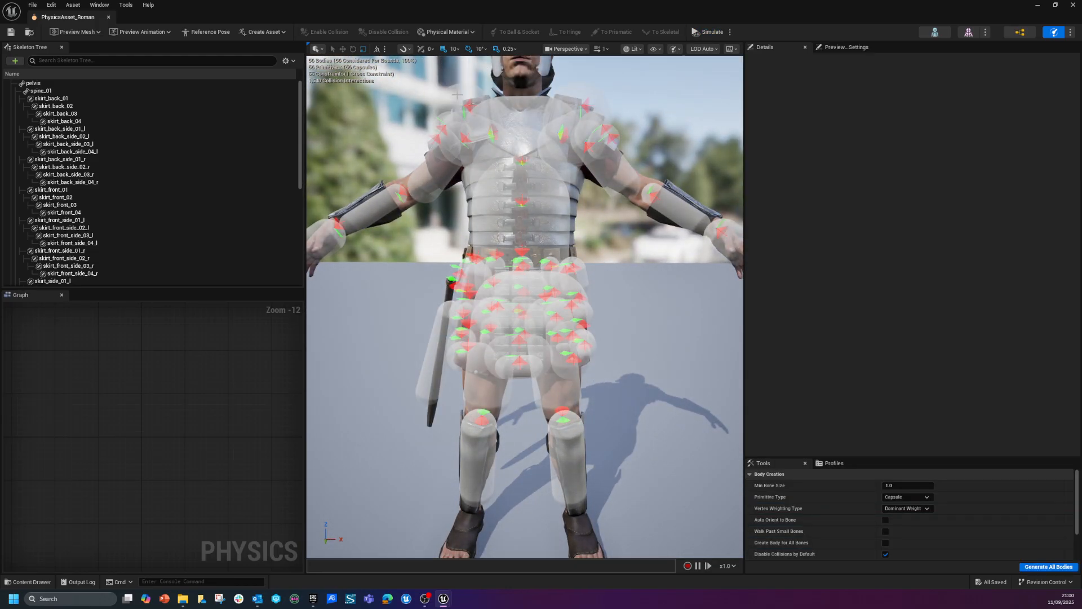
Step: Try scaling down the pauldron_r body after checking the overlapping skirt bodies
left_click(469, 125)
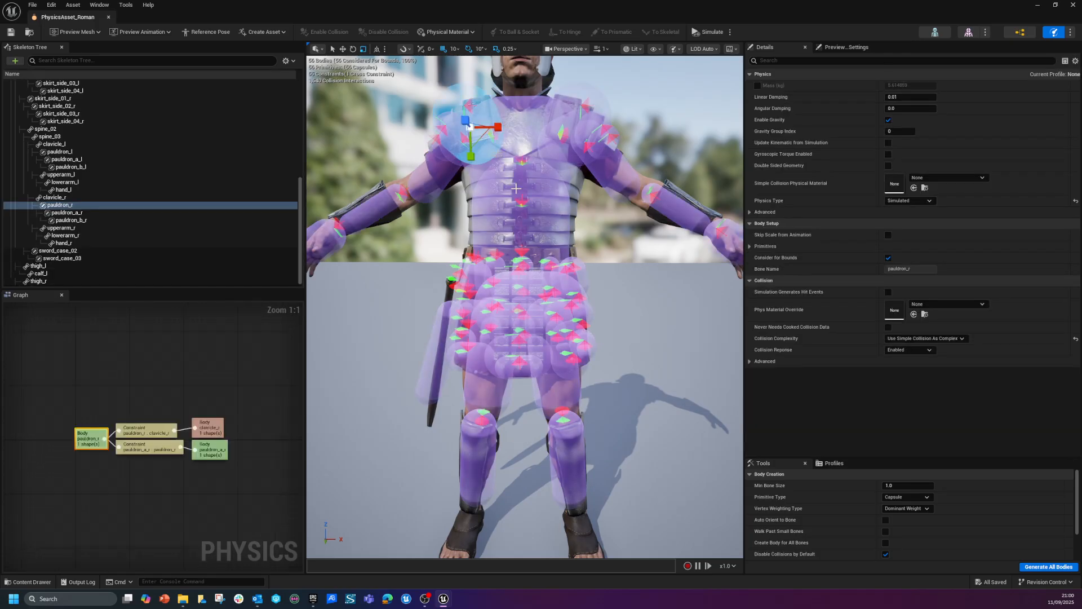
mouse_move(633, 278)
right_mouse_down()
mouse_move(603, 277)
mouse_move(633, 278)
right_mouse_up()
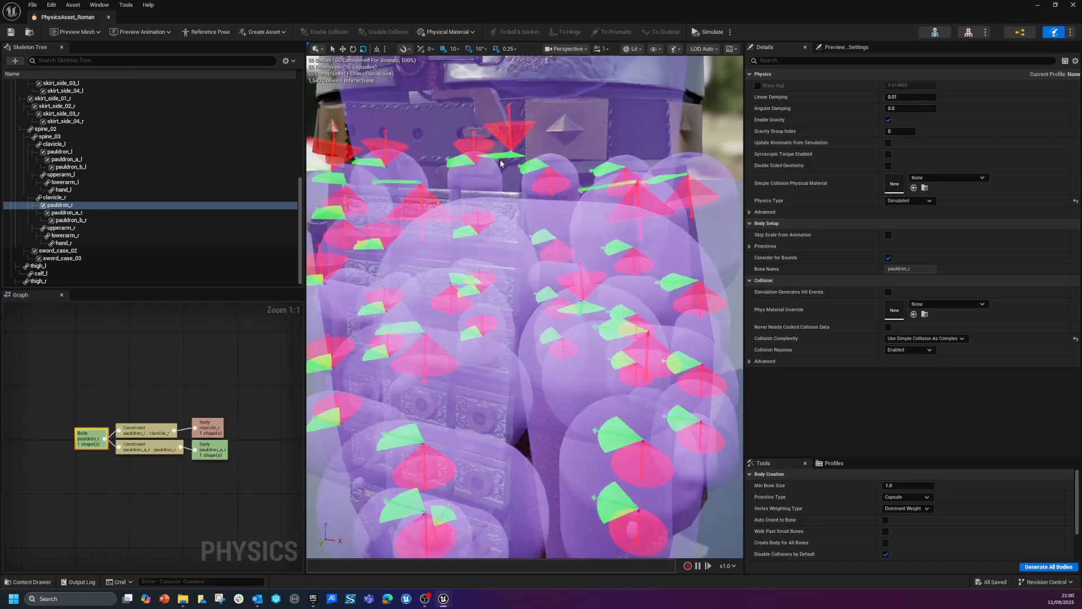
scroll(501, 163, "up", 2)
scroll(523, 188, "down", 4)
left_click_drag(495, 199, 497, 197)
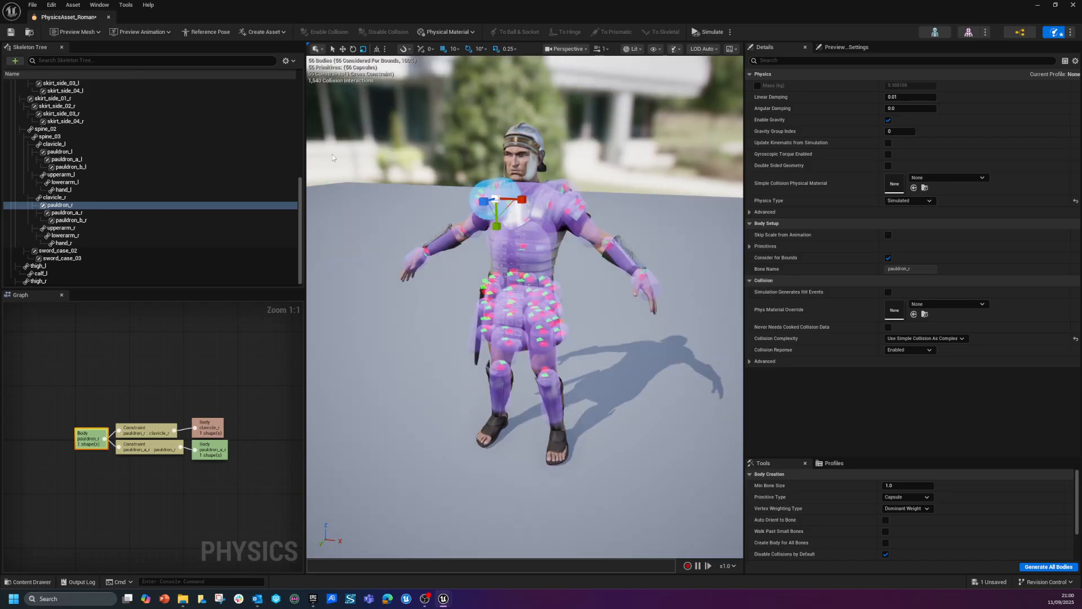
Step: Select the pauldron, pauldron_a and pauldron_b bodies on both shoulders together
left_click(59, 205)
left_click(58, 198)
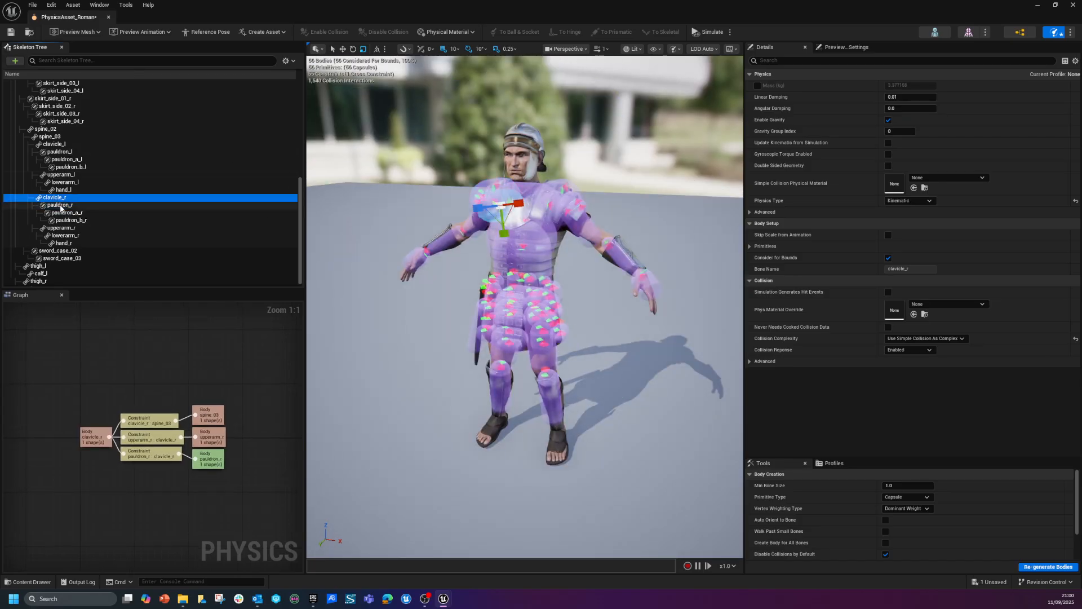
left_click(61, 206)
left_click_drag(479, 237, 492, 296, "alt")
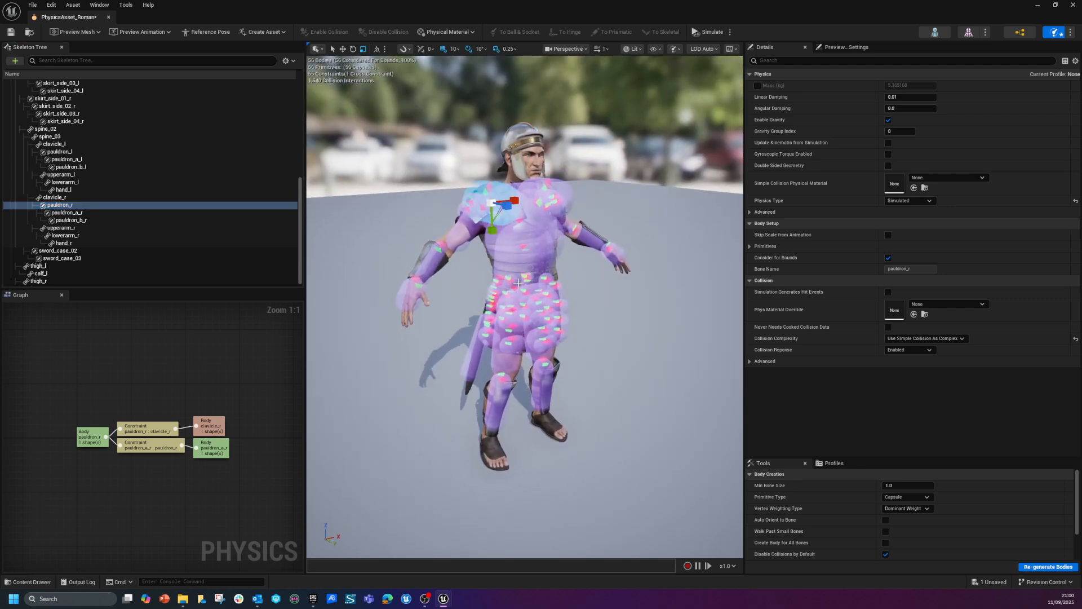
left_click(567, 192, "ctrl")
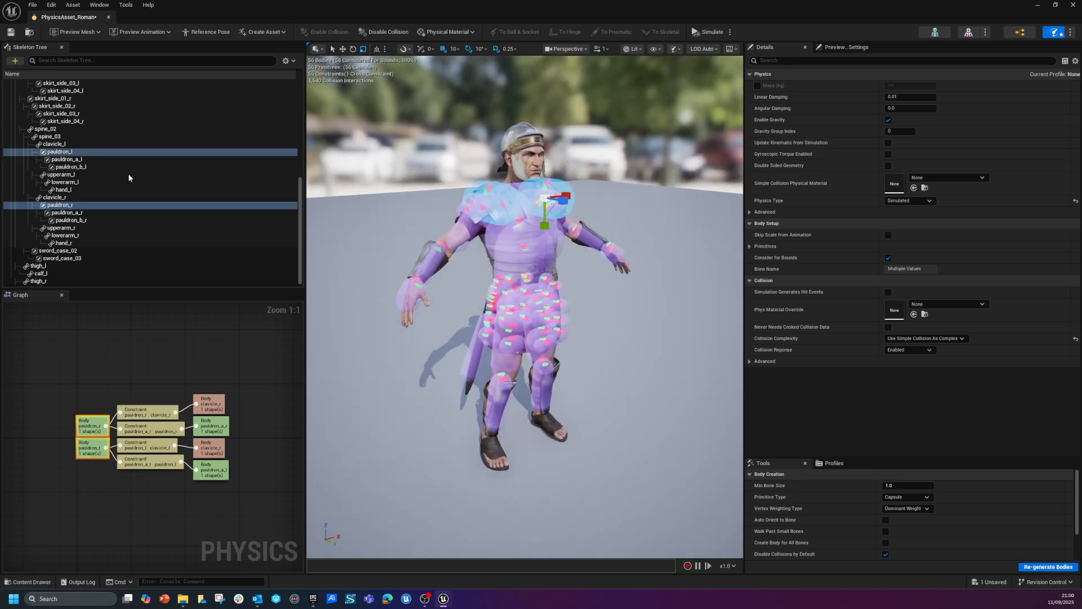
left_click(67, 212, "ctrl")
left_click(70, 220, "ctrl")
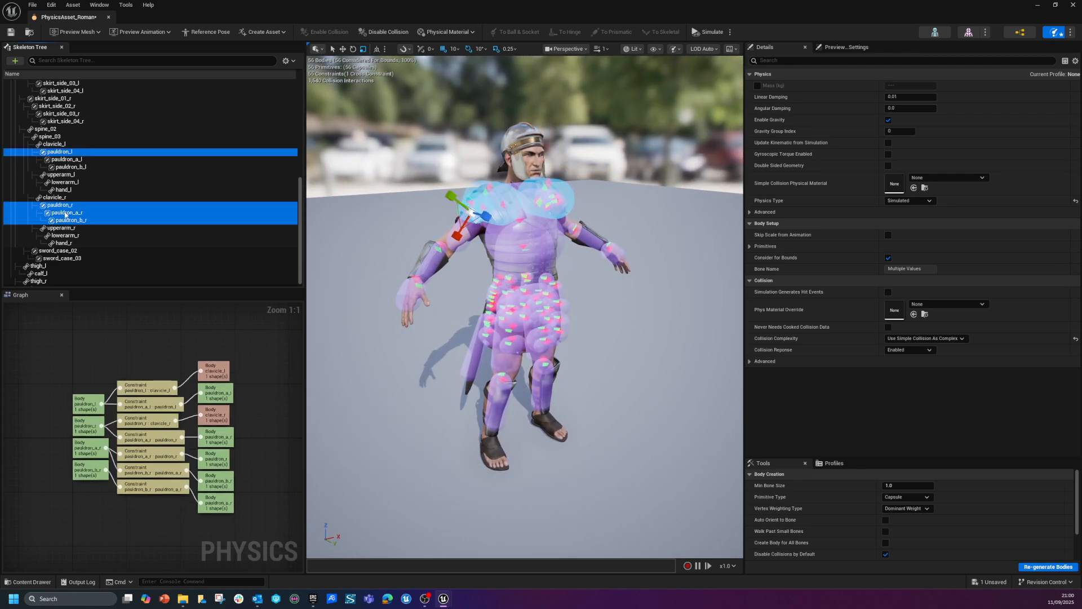
left_click(66, 167, "ctrl")
left_click(67, 159, "ctrl")
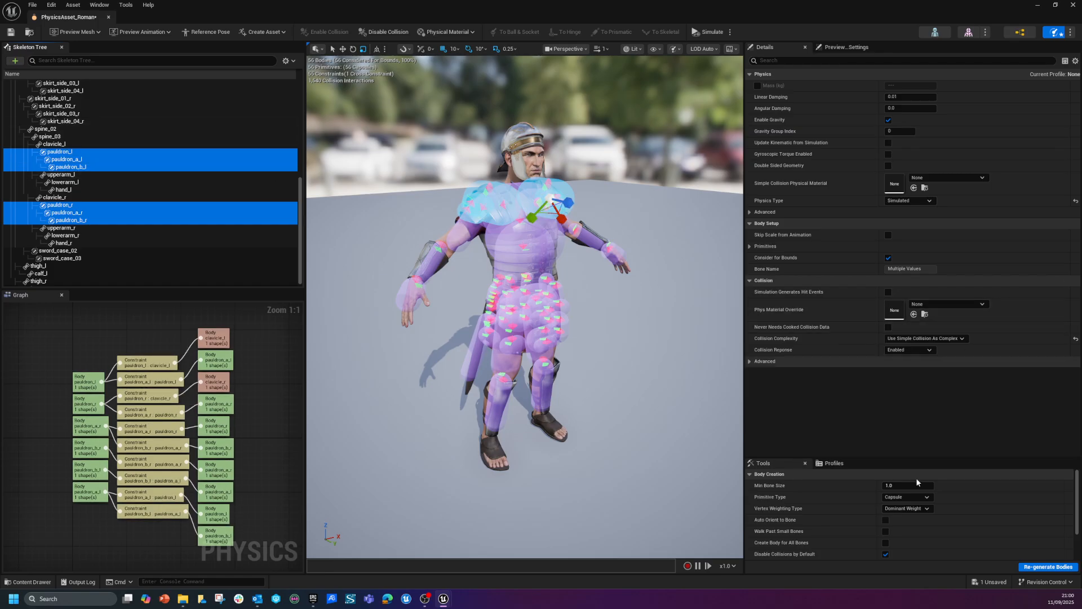
Step: Regenerate the six selected pauldron bodies with the Sphere primitive type
left_click(905, 498)
left_click(918, 507)
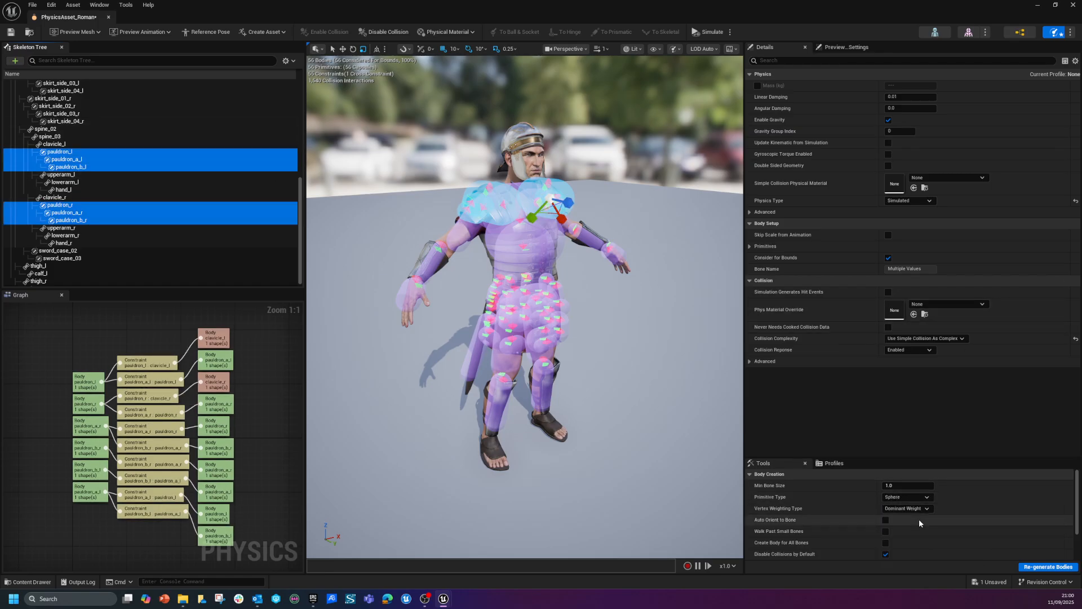
left_click_drag(698, 309, 648, 311)
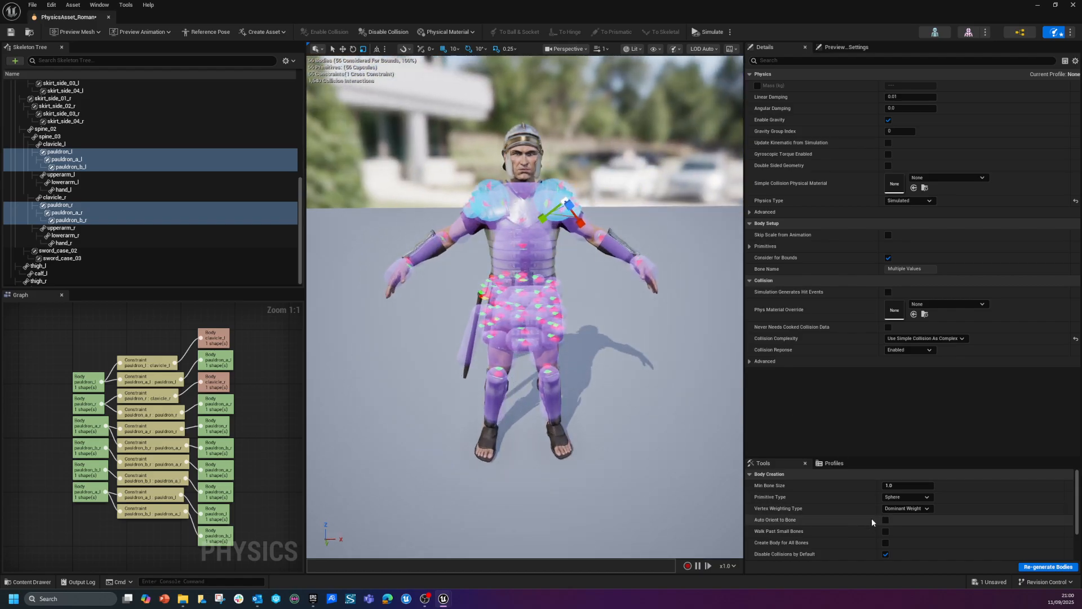
left_click(1043, 567)
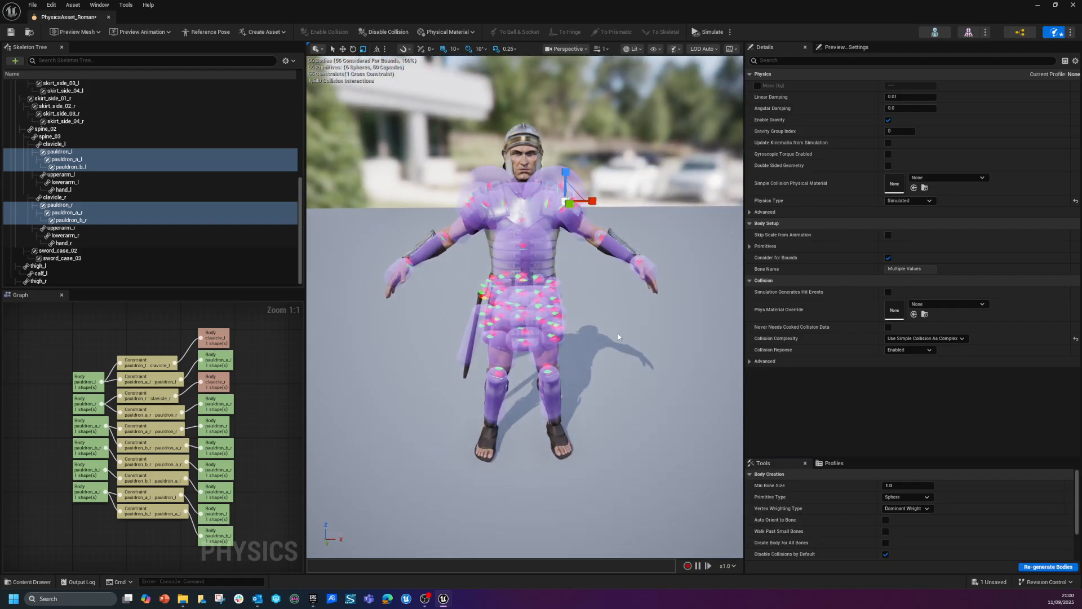
Step: Regenerate the six pauldron bodies with the Box primitive type and hide all other bodies
left_click(907, 498)
left_click(908, 506)
left_click(1049, 566)
scroll(617, 314, "up", 2)
scroll(660, 332, "up", 3)
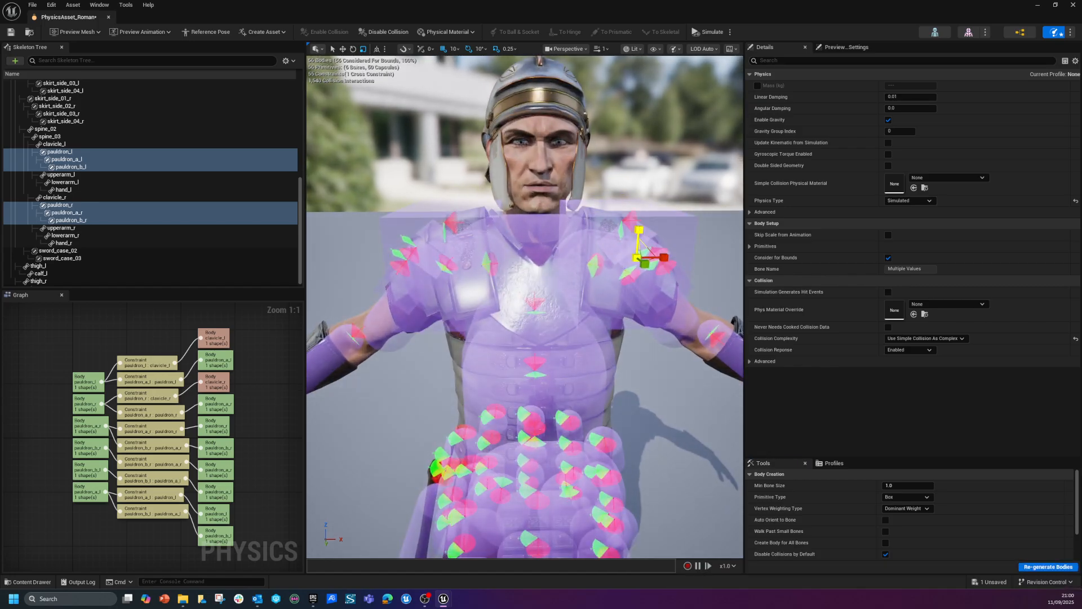
key("h")
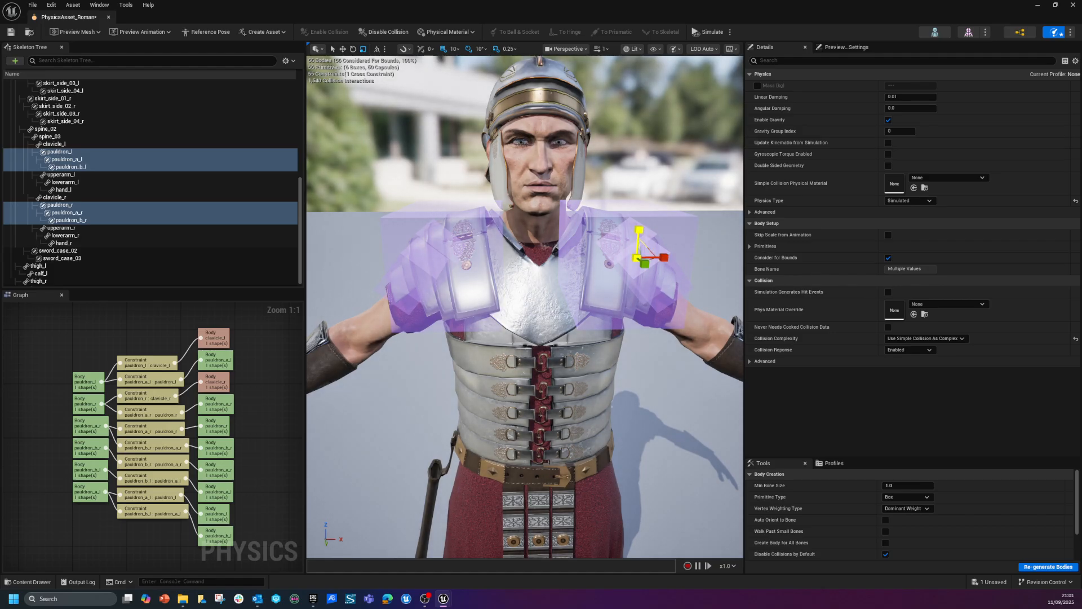
Step: Try to flatten the pauldron_l box and raise it above the left shoulder plate
mouse_move(505, 291)
left_mouse_down("alt")
mouse_move(699, 299)
mouse_move(505, 291)
left_mouse_up("alt")
left_click_drag(618, 388, 599, 308, "alt")
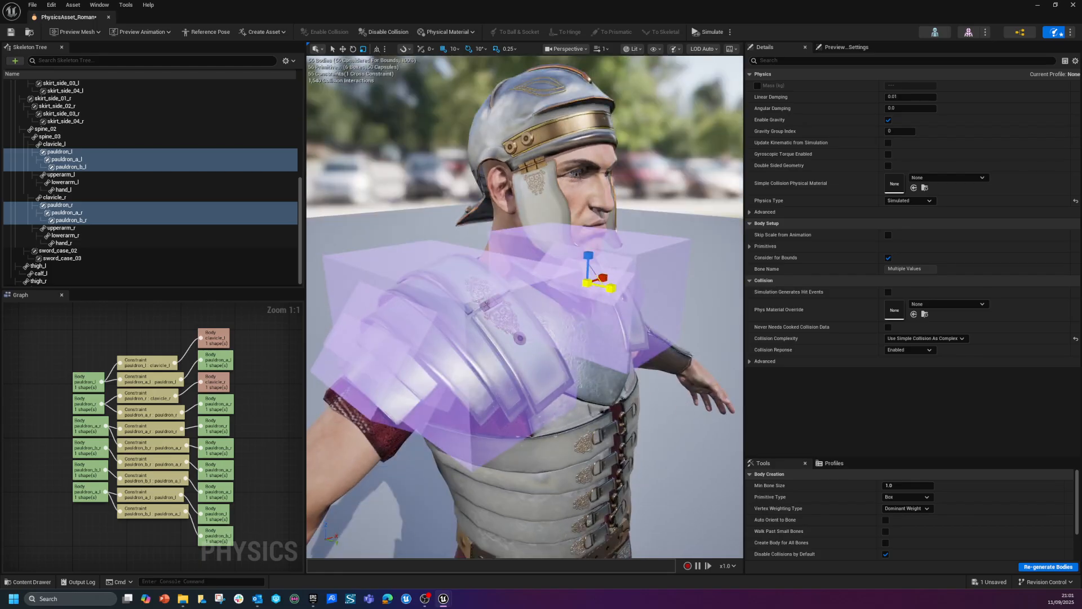
left_click(587, 285)
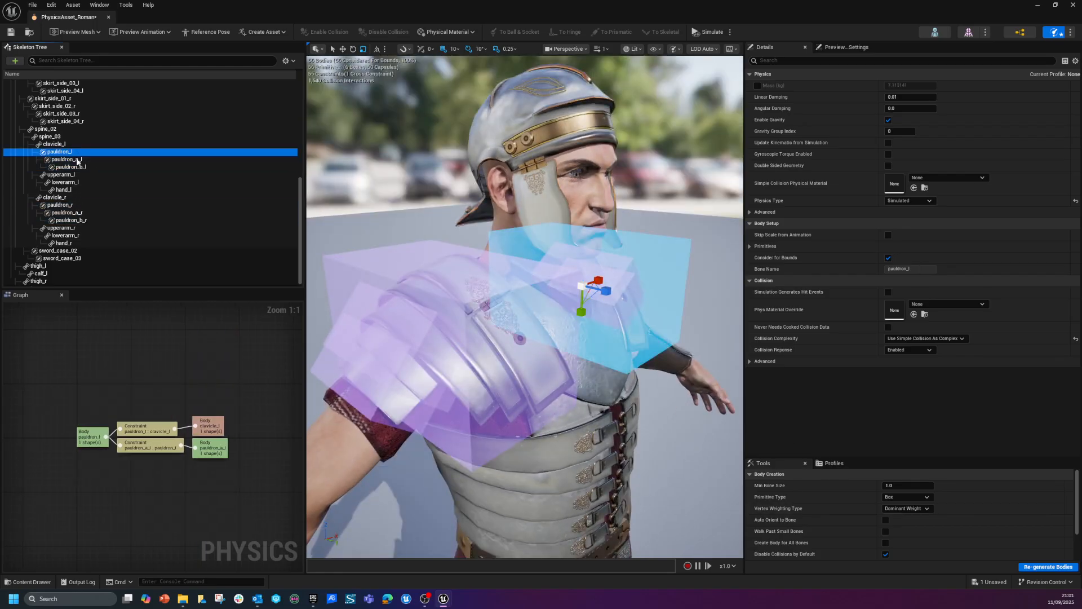
left_click_drag(604, 289, 590, 286)
left_click_drag(646, 347, 480, 338, "alt")
left_click_drag(619, 333, 621, 272)
key("w")
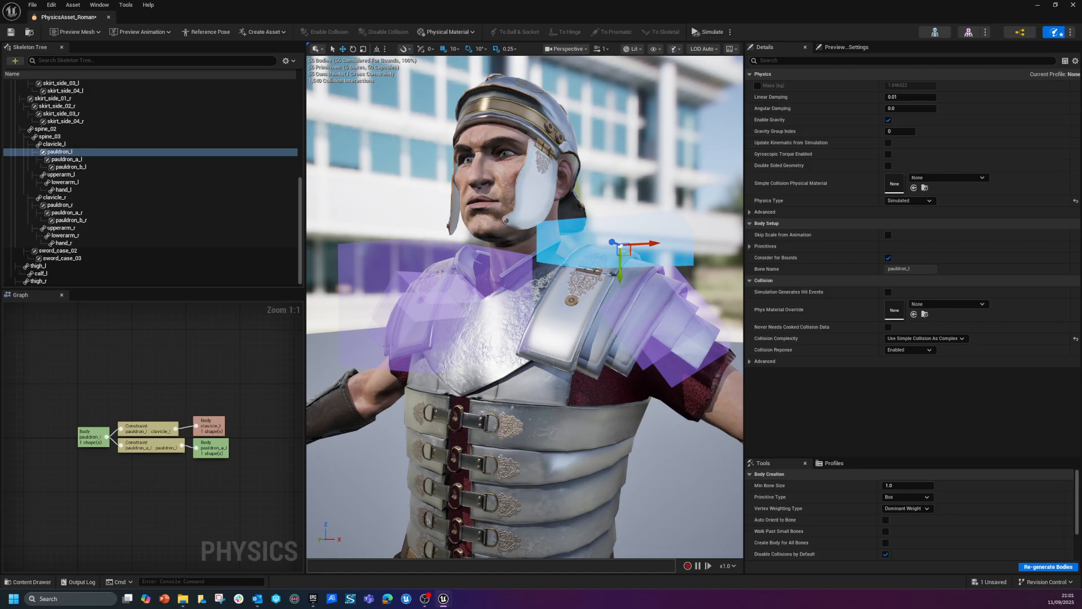
Step: Undo the scaling and moving of the pauldron_l box, and simulate briefly to reset the pose
key("ctrl+z")
key("ctrl+z")
key("ctrl+z")
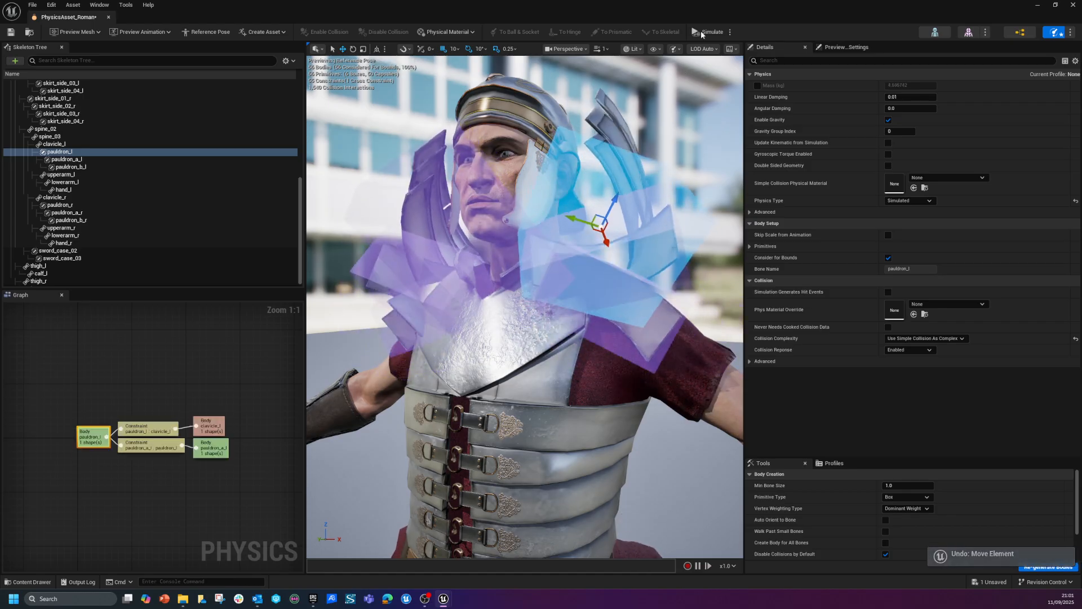
left_click(701, 33)
left_click(711, 34)
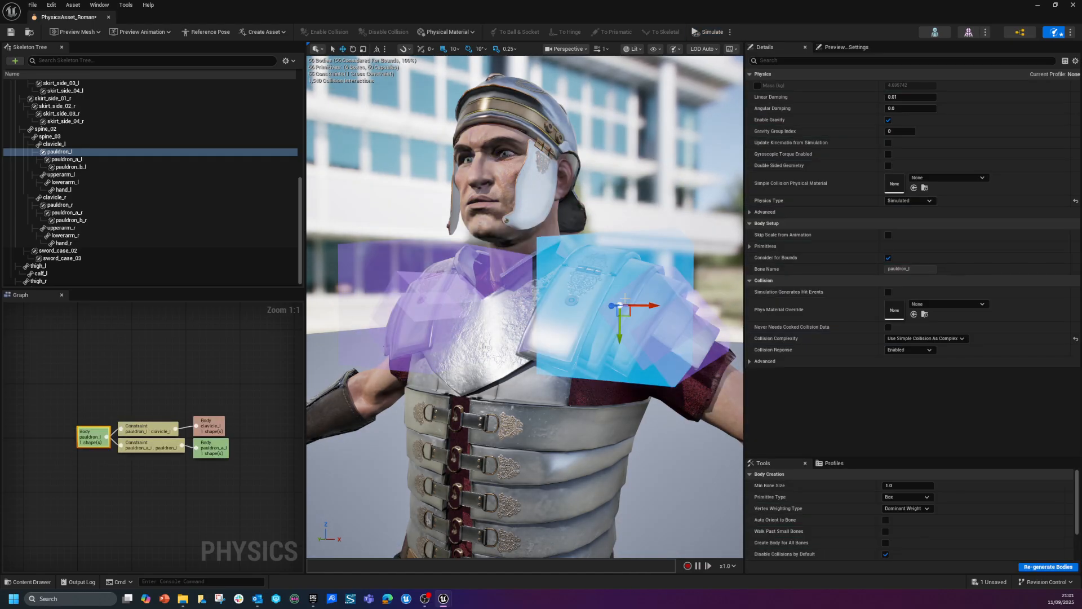
Step: Flatten the pauldron_l and pauldron_r boxes together, raise them above the shoulder plates, and rotate them by 20 degrees
left_click_drag(624, 298, 704, 305, "alt")
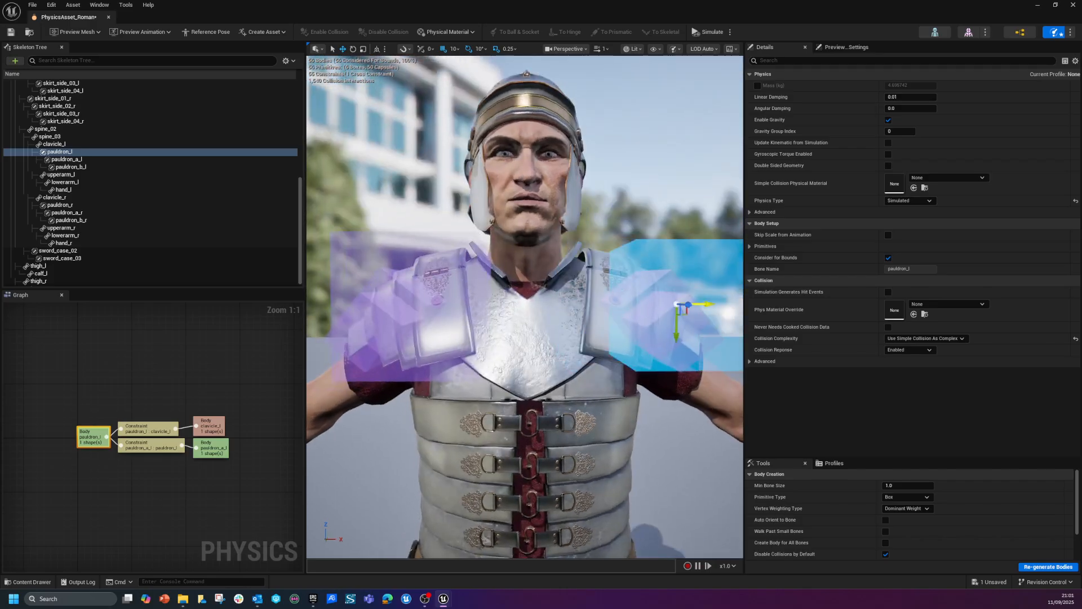
left_click(384, 242, "ctrl")
mouse_move(460, 305)
left_mouse_down()
mouse_move(442, 305)
mouse_move(425, 336)
mouse_move(470, 305)
left_mouse_up()
key("w")
left_click_drag(429, 340, 457, 289)
key("e")
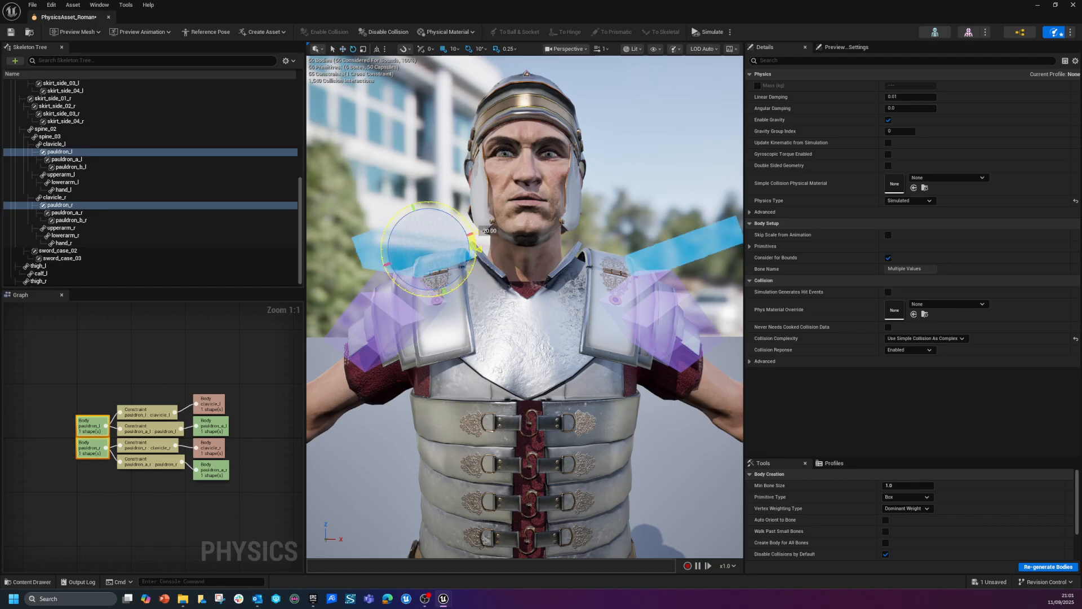
Step: Rotate the pauldron_l box on its own so that it slopes down outward along the shoulder
left_click(714, 244)
left_click_drag(635, 243, 641, 285)
key("w")
Step: Scale the pauldron_a and pauldron_b boxes on both shoulders thinner, and try to move all four together
left_click(417, 302)
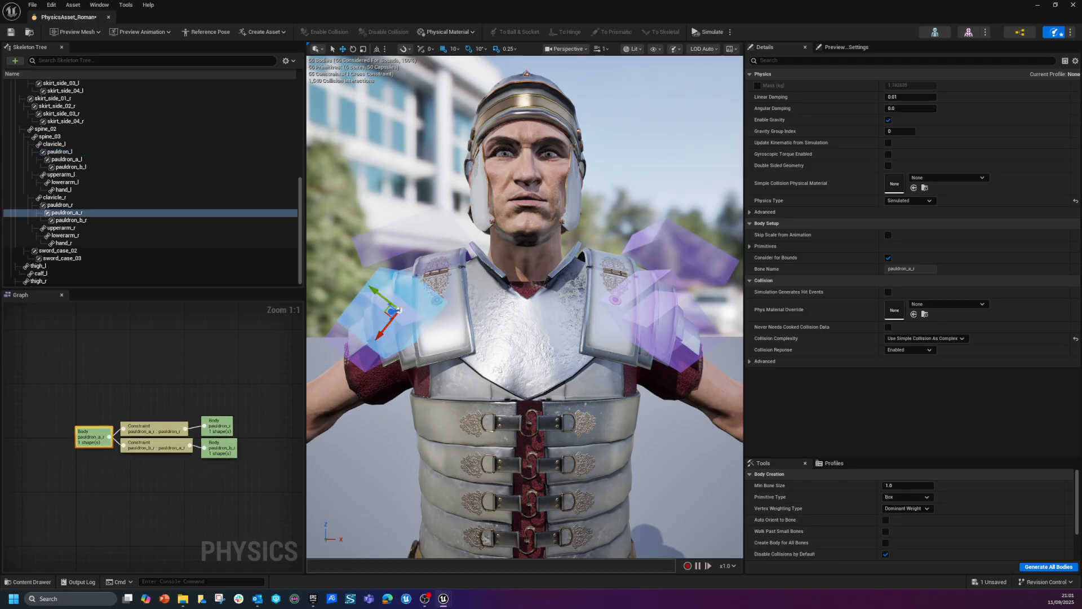
left_click(346, 341, "ctrl")
left_click(708, 335, "ctrl")
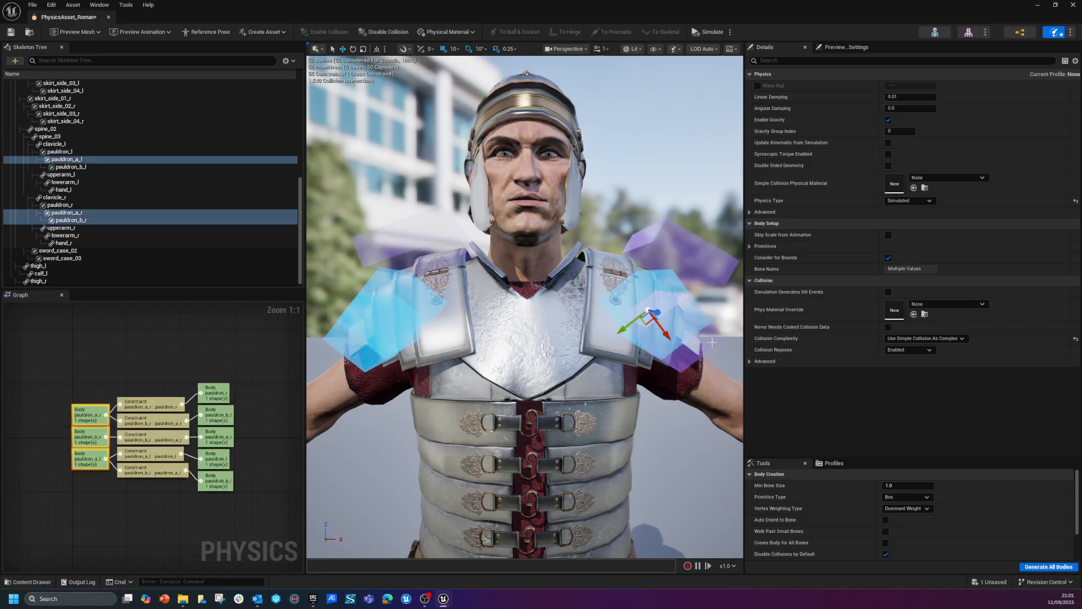
left_click(705, 343, "ctrl")
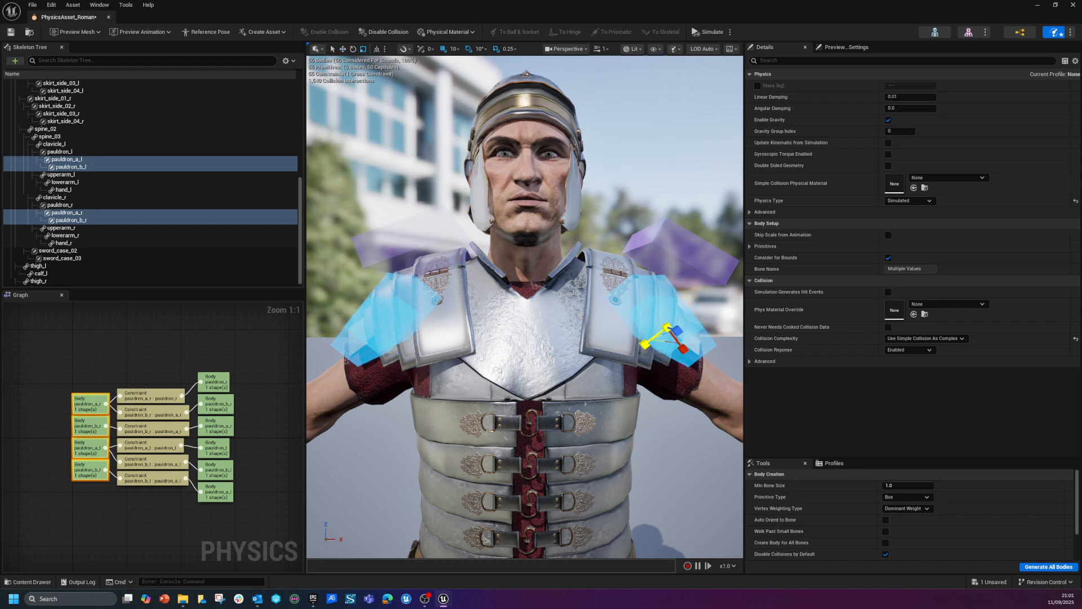
left_click_drag(644, 346, 415, 370)
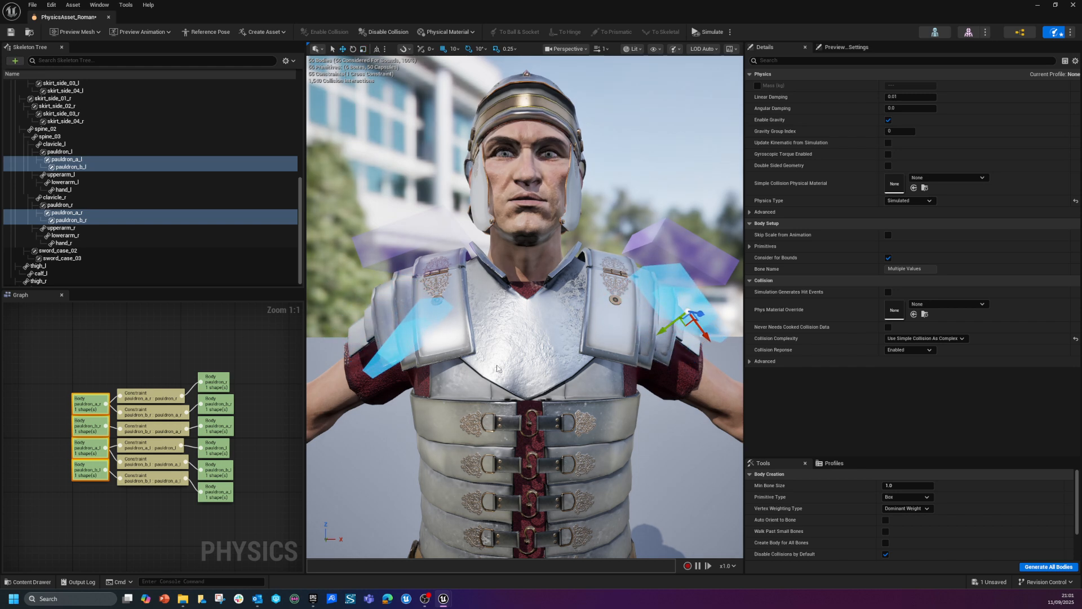
Step: Undo the joint move of the four pauldron_a and pauldron_b boxes, and simulate briefly to reset the pose
key("ctrl+z")
left_click(706, 32)
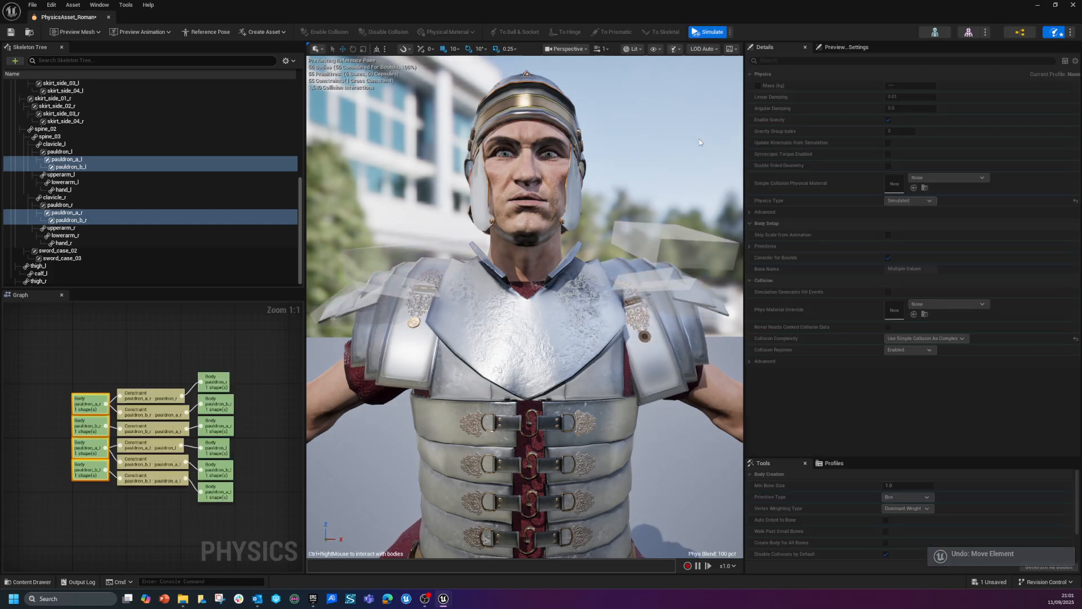
left_click(708, 33)
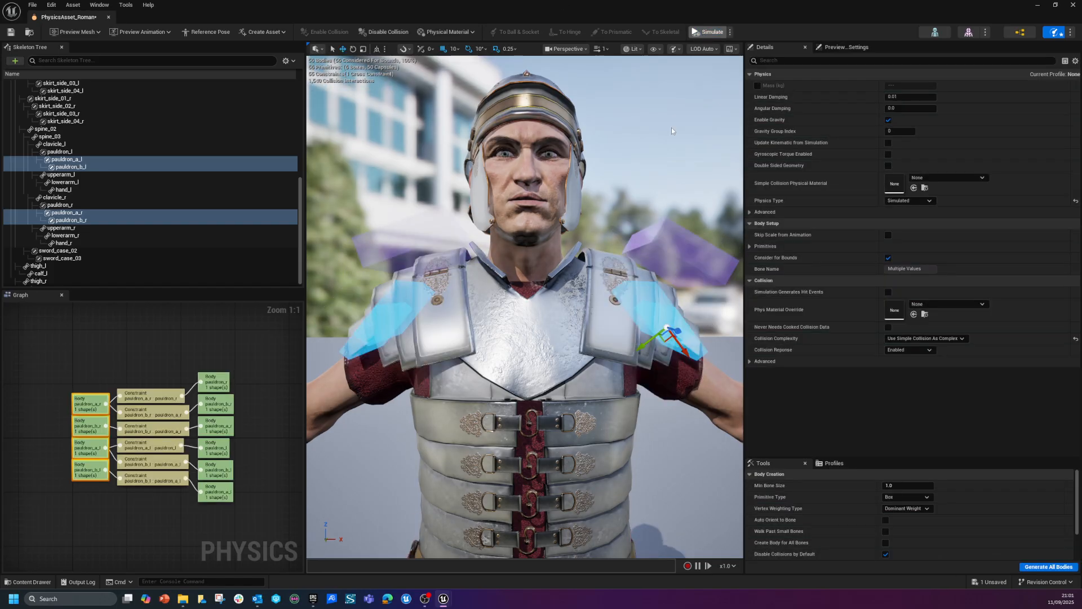
Step: Move the pauldron_a and pauldron_b boxes outward above the shoulder plates, first the left pair and then the right pair
left_click(688, 351)
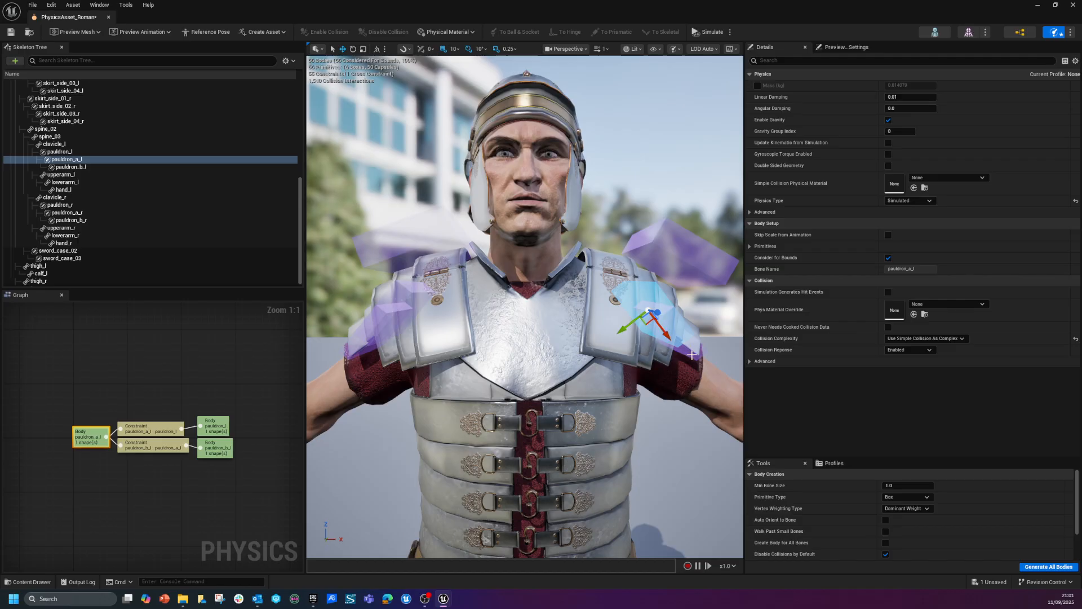
left_click(661, 353, "ctrl")
left_click_drag(640, 348, 660, 330)
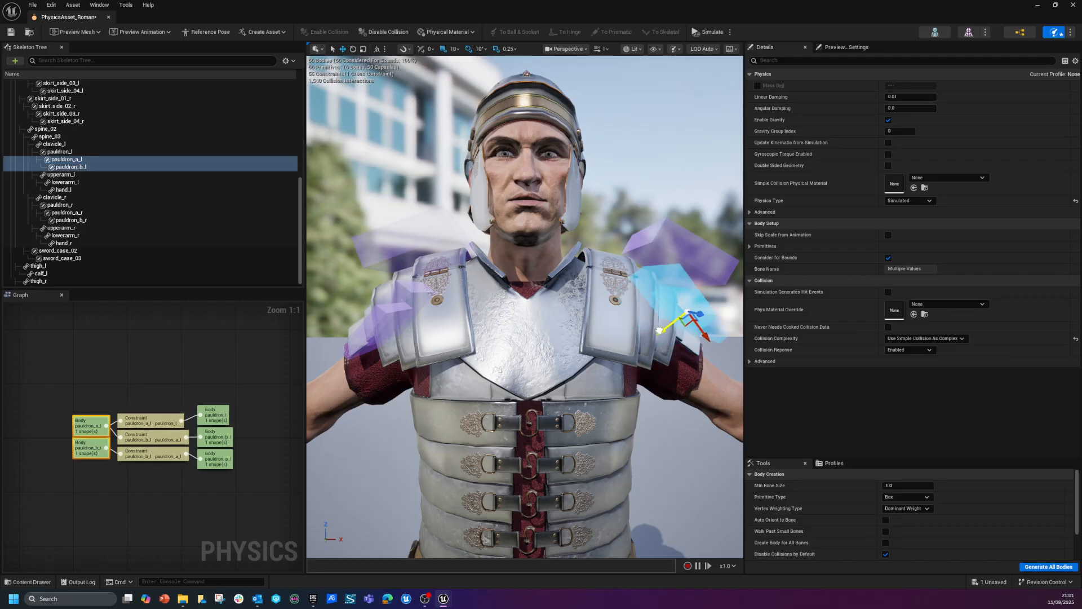
left_click(368, 331)
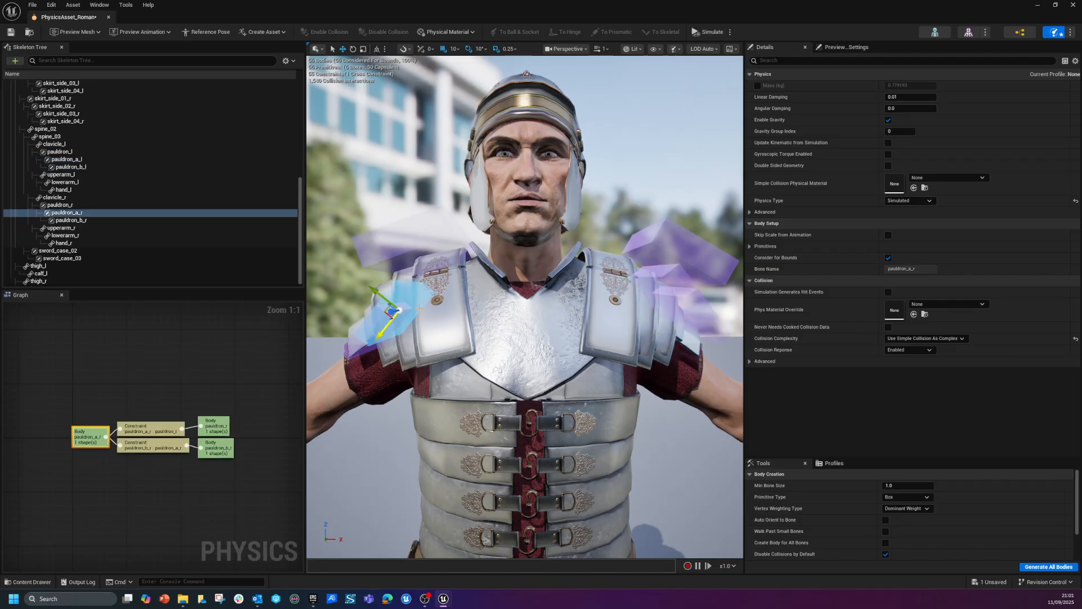
left_click(354, 349, "ctrl")
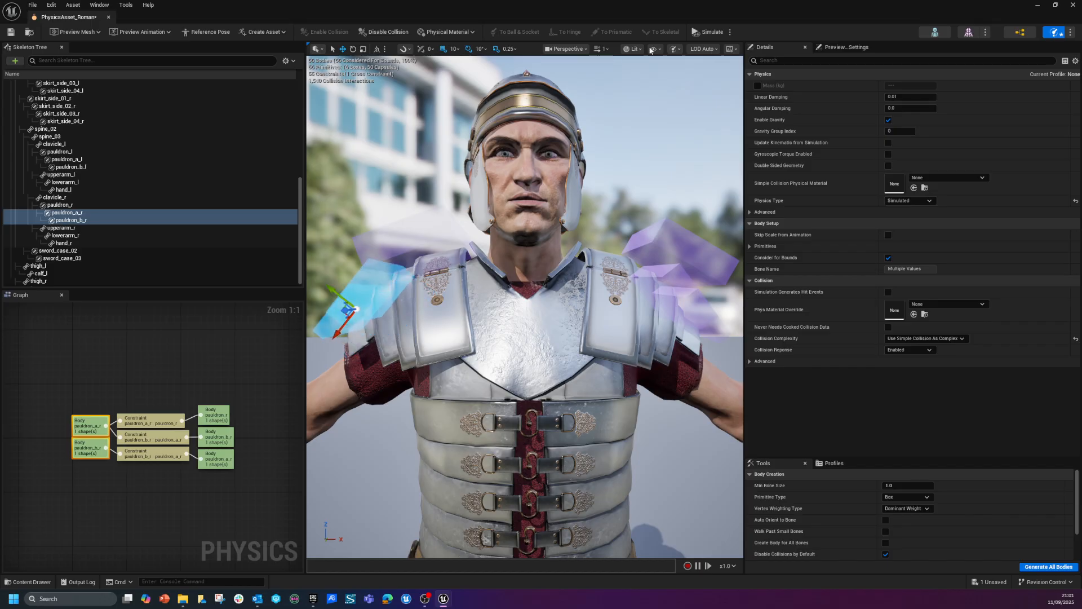
Step: Test-run the physics simulation on the shoulder armour and clear the body selection
left_click(711, 33)
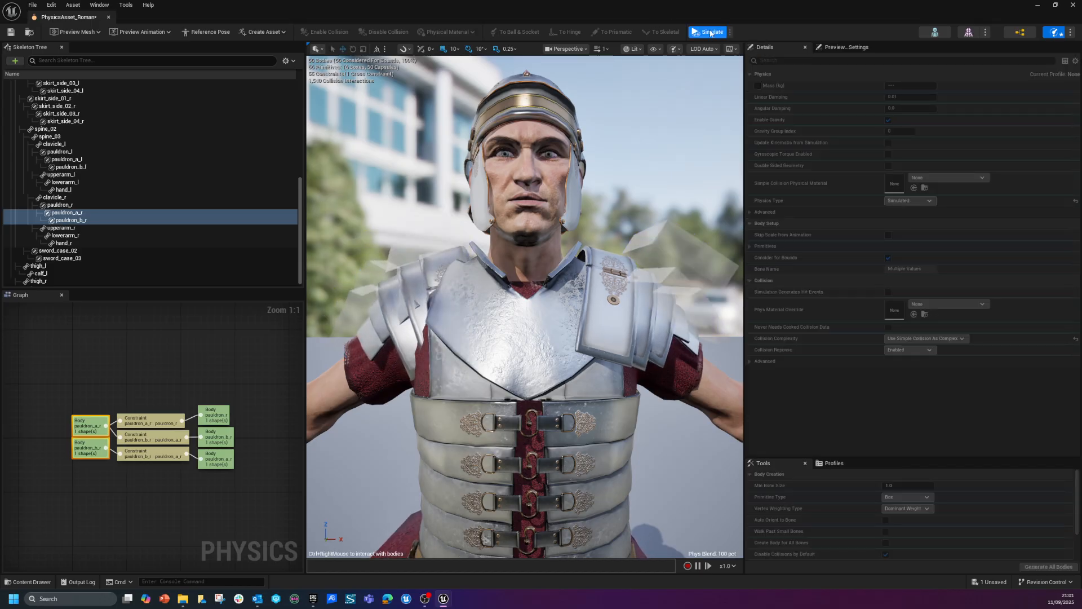
left_click(710, 32)
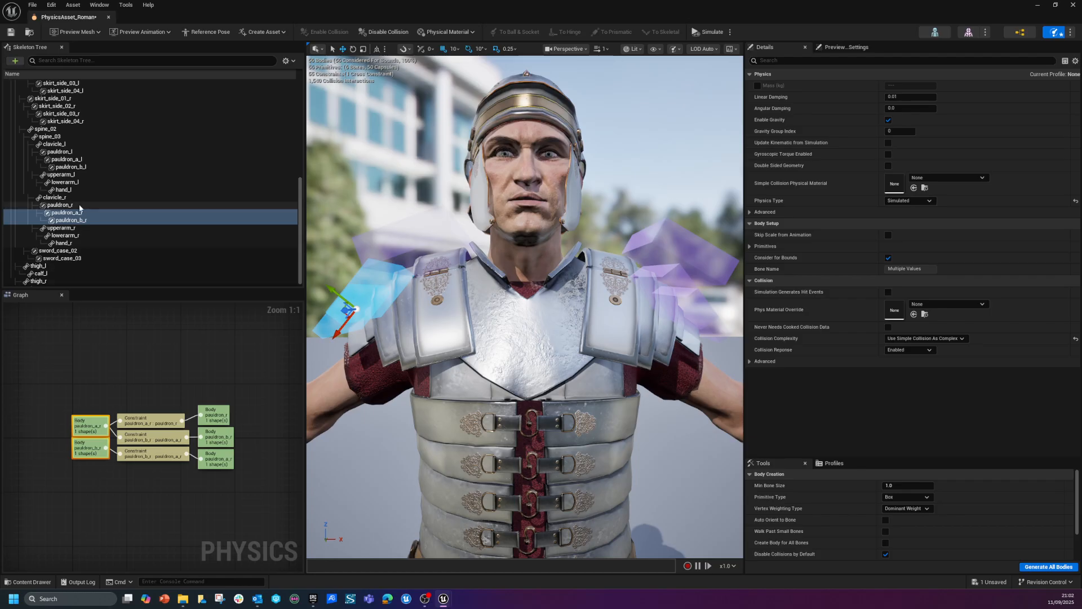
left_click(60, 204)
left_click(56, 198)
left_click(466, 185)
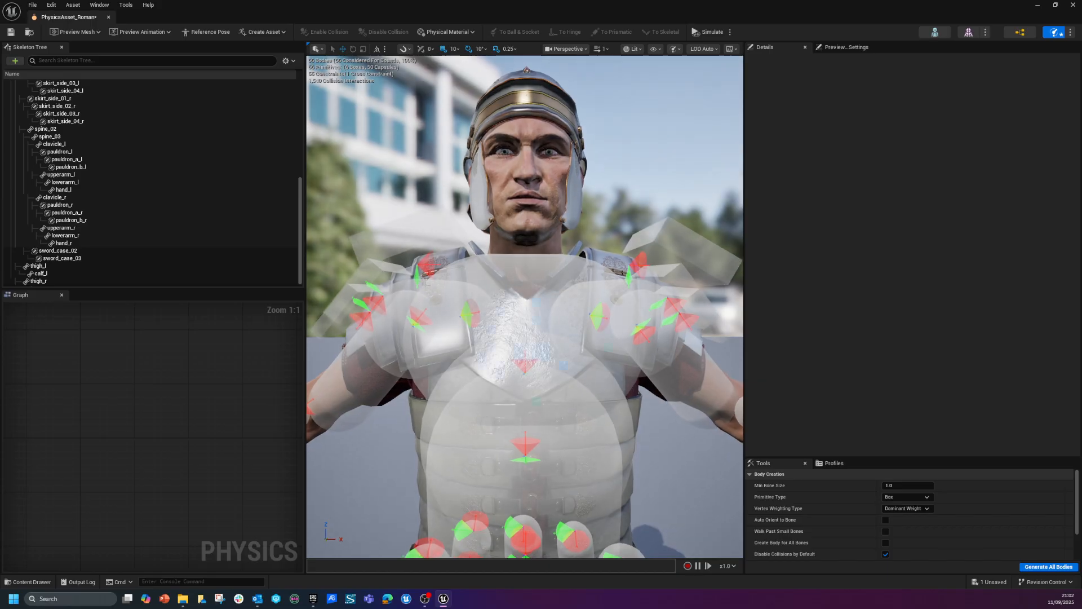
Step: Rotate the clavicle_l collision body, extend it toward the centre of the chest, and test-run the simulation
left_click(56, 137)
left_click_drag(581, 416, 613, 421, "alt")
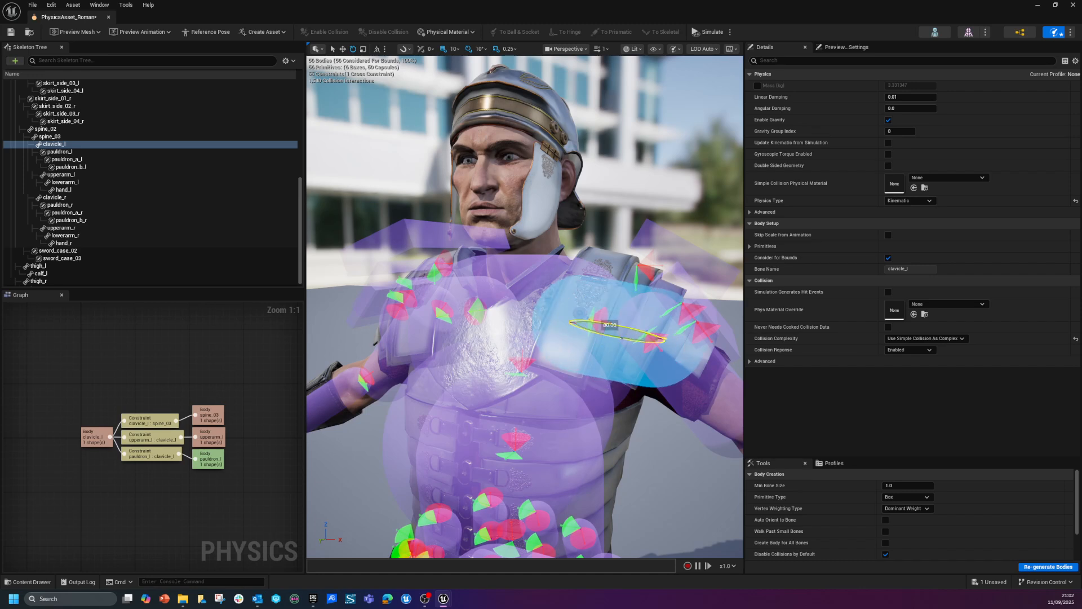
left_click_drag(573, 427, 617, 427, "alt")
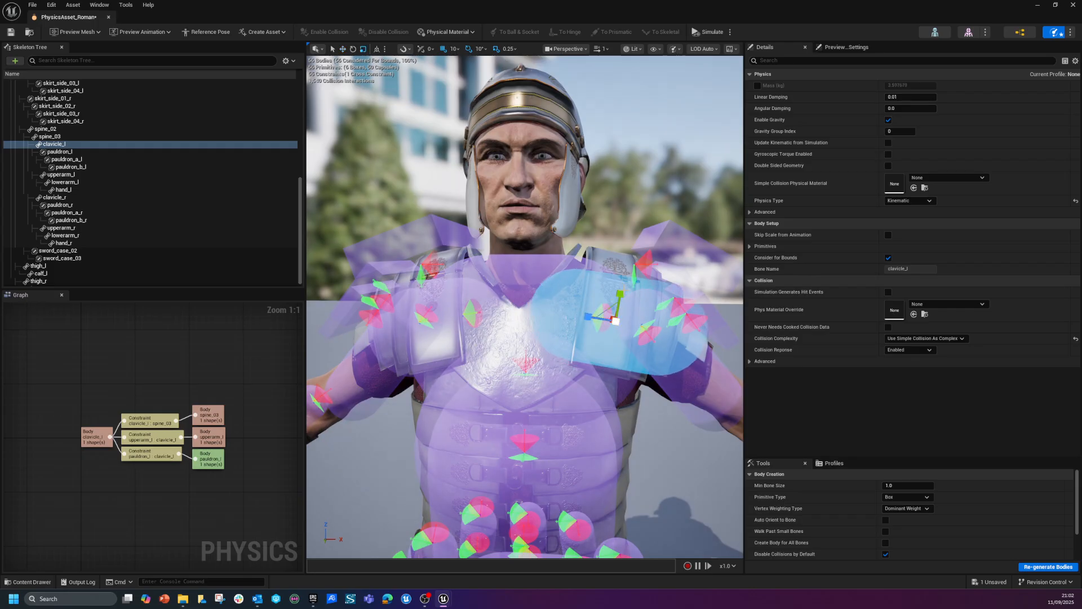
left_click_drag(579, 320, 564, 318)
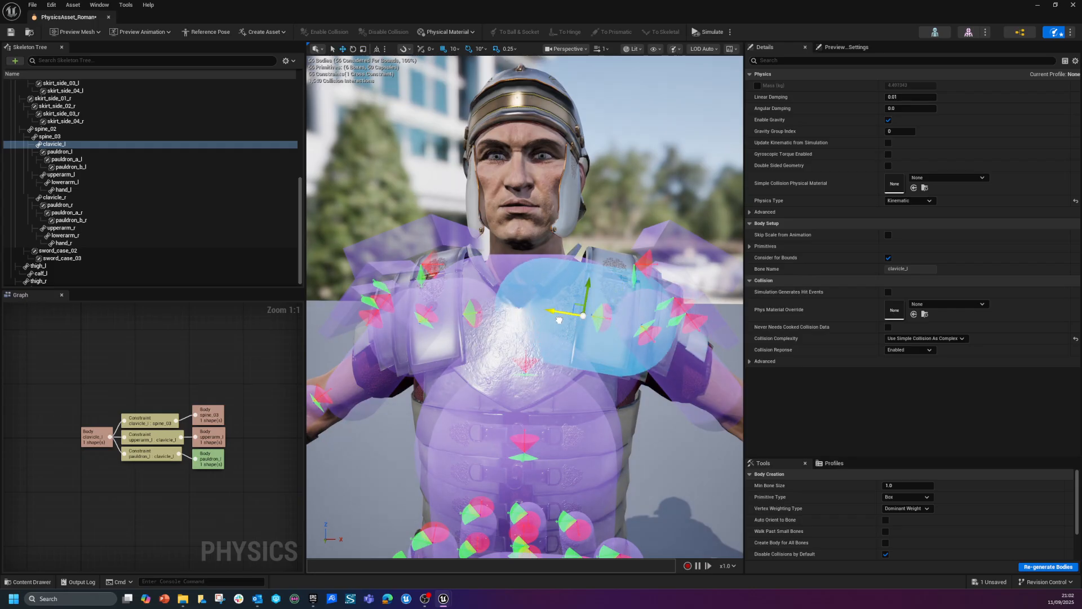
left_click(709, 37)
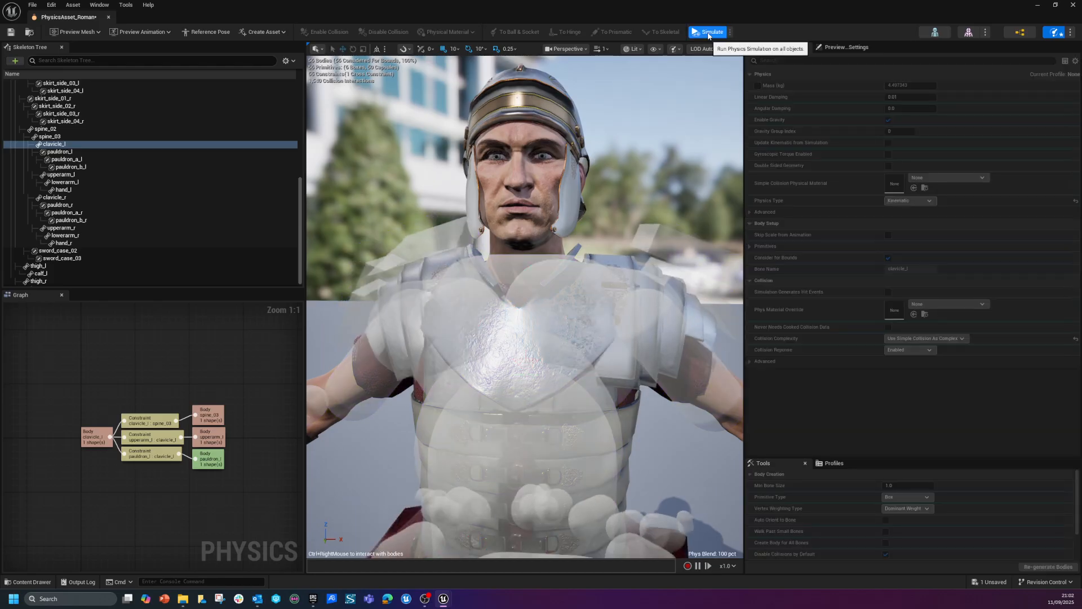
left_click(710, 36)
Step: Enlarge the radius of the clavicle_l collision body in side view and test-run the simulation
left_click_drag(637, 237, 569, 239, "alt")
left_click_drag(645, 391, 468, 384, "alt")
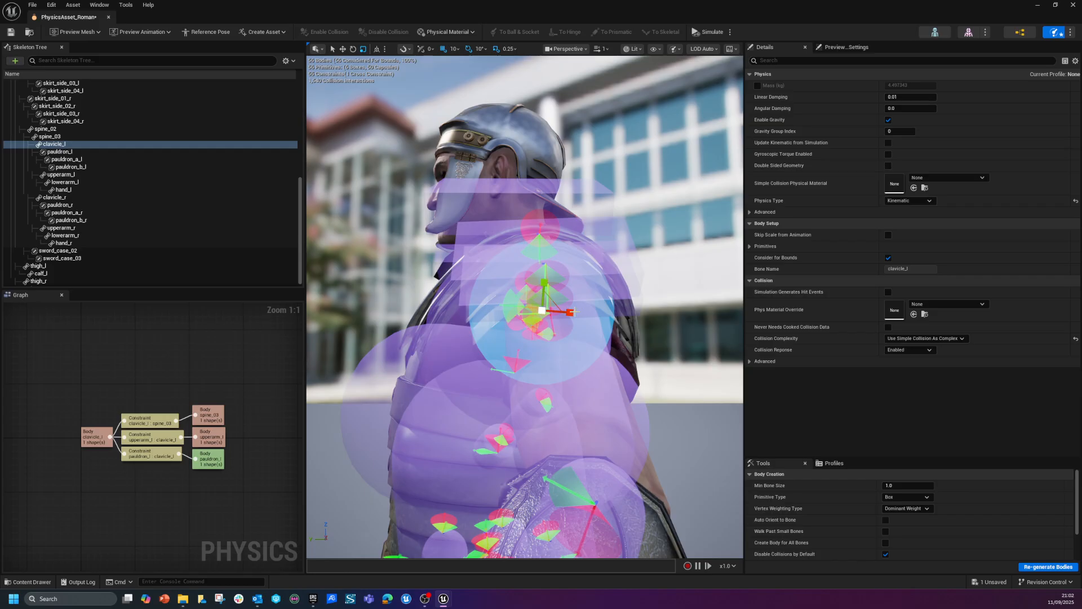
left_click_drag(571, 312, 578, 312)
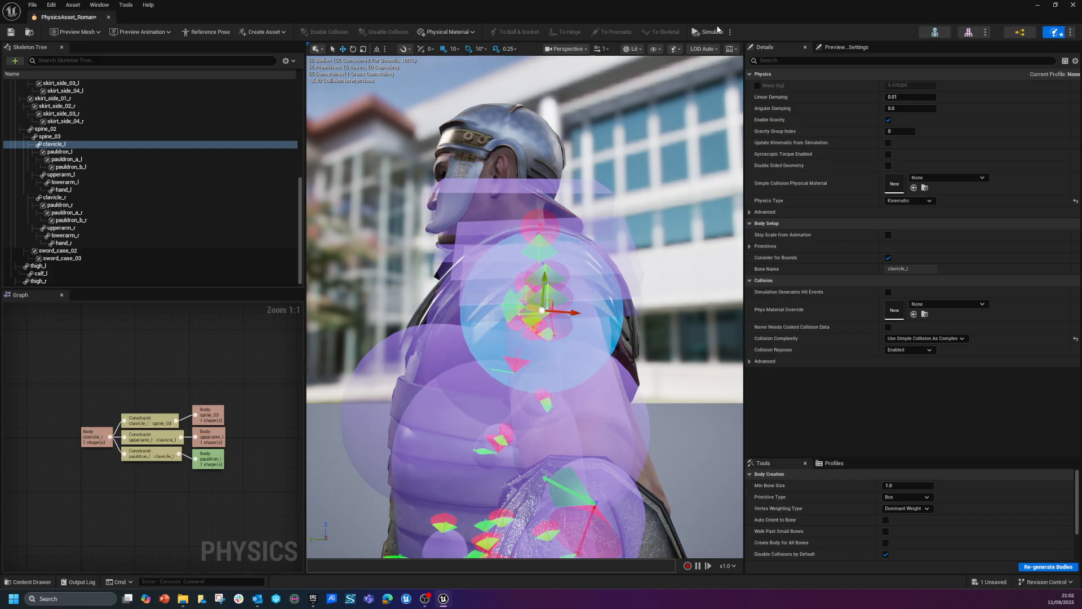
left_click(716, 32)
left_click(717, 33)
left_click_drag(589, 394, 676, 417, "alt")
left_click_drag(630, 230, 727, 219, "alt")
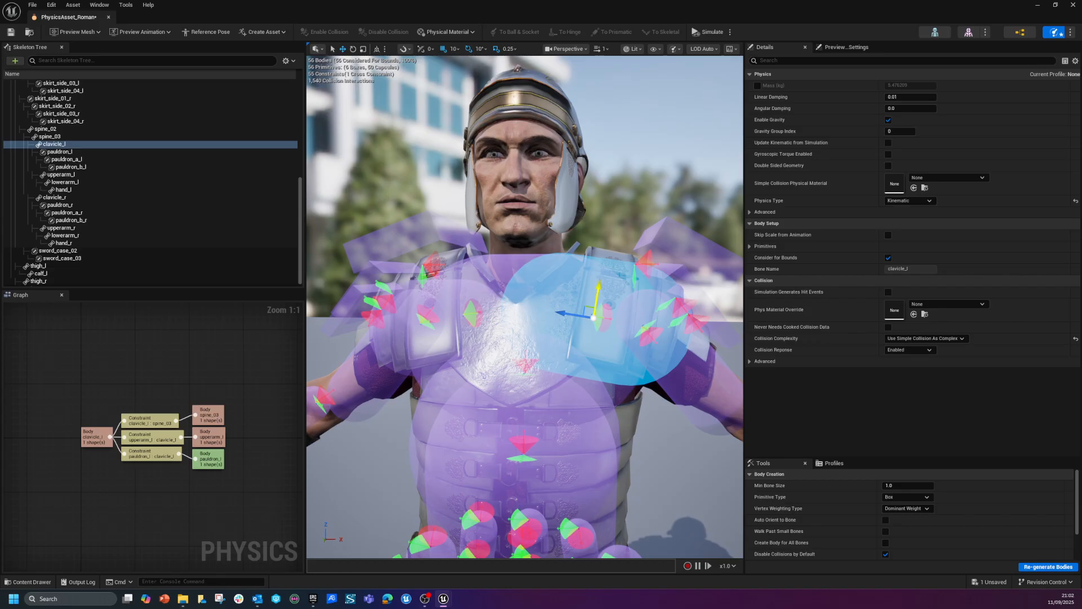
Step: Rotate and scale the clavicle_r collision body to cover the right chest and shoulder plate like its left counterpart
left_click(55, 197)
left_click_drag(459, 342, 519, 394, "alt")
key("e")
left_click_drag(453, 361, 394, 331)
key("r")
left_click_drag(448, 353, 389, 372)
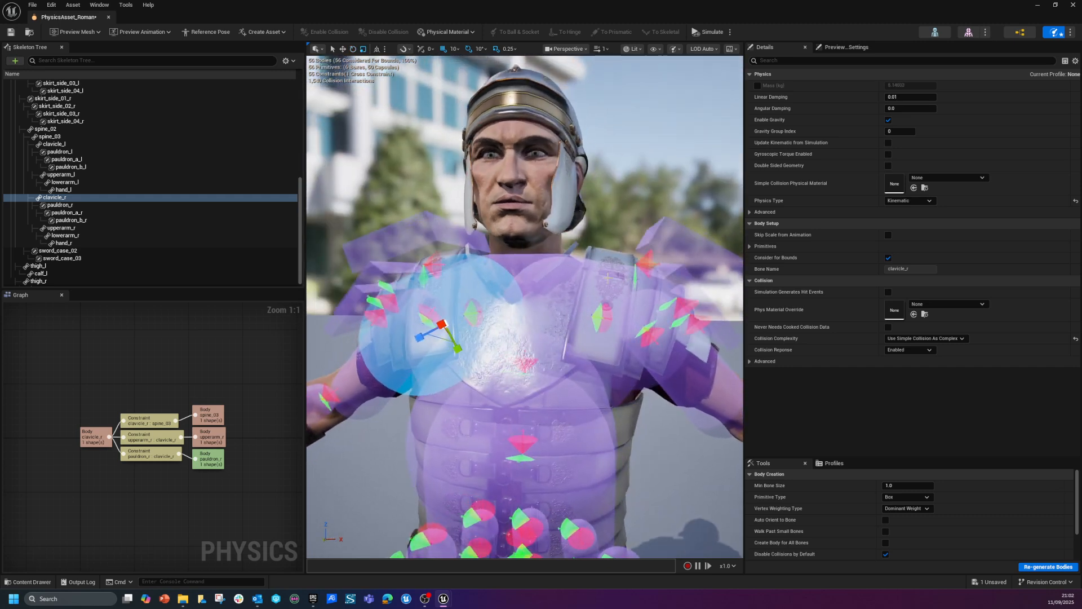
Step: Compare the clavicle_l and clavicle_r collision bodies and test-run the physics simulation twice
left_click(570, 293)
left_click(624, 273)
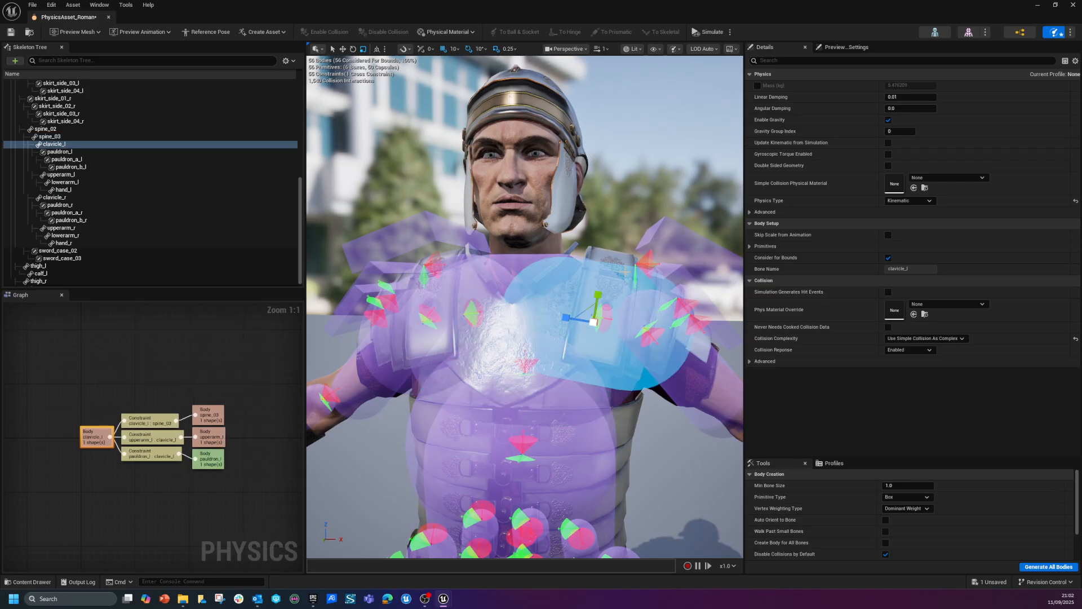
right_click(626, 274)
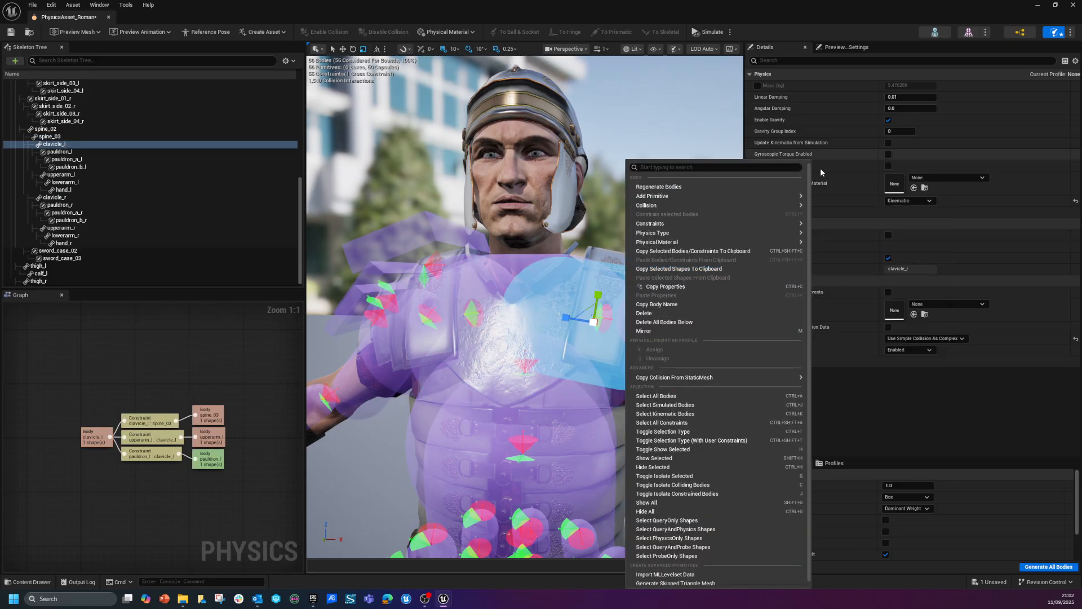
left_click(1023, 206)
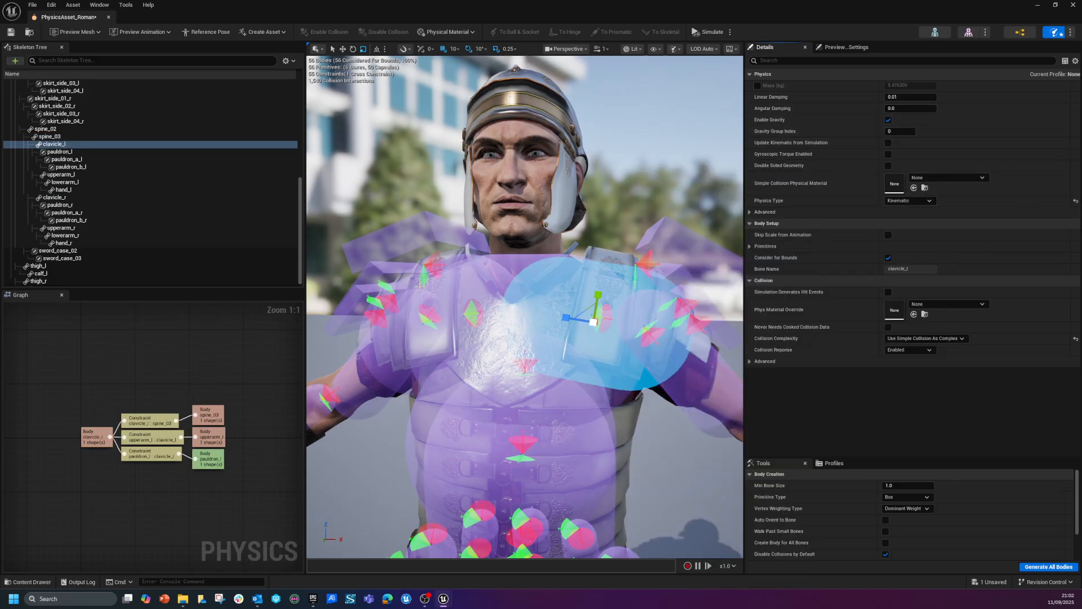
left_click(453, 256)
left_click_drag(452, 256, 661, 231, "alt")
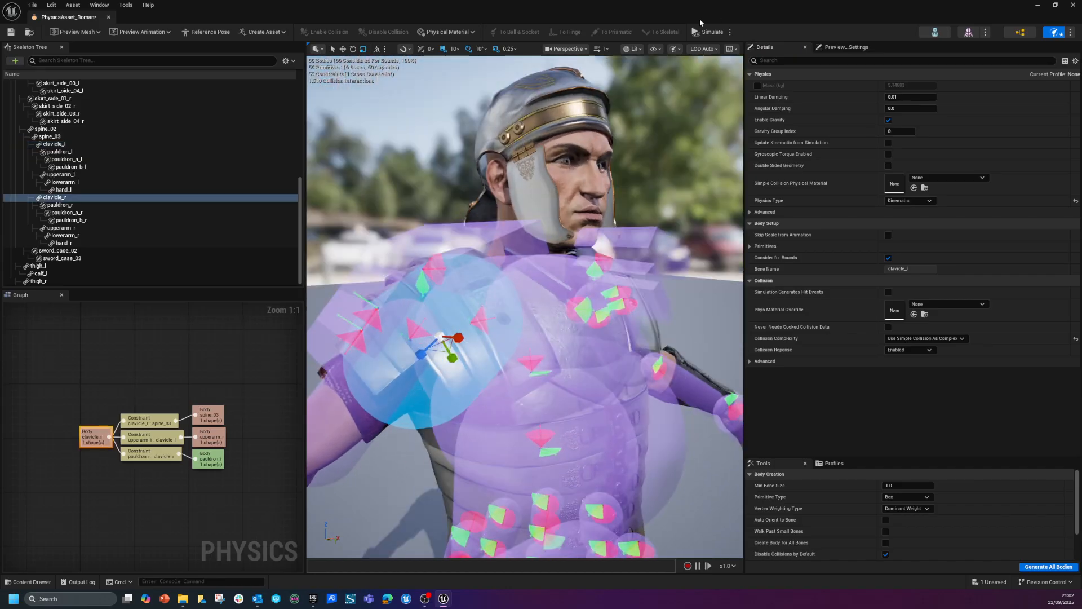
left_click(707, 32)
left_click(706, 32)
left_click(708, 33)
left_click(708, 34)
Step: Regenerate the bodies of all skirt bones, from skirt_back_01 to skirt_side_04_r, as boxes and test-run the simulation
left_click_drag(467, 384, 441, 259, "alt")
scroll(595, 438, "down", 6)
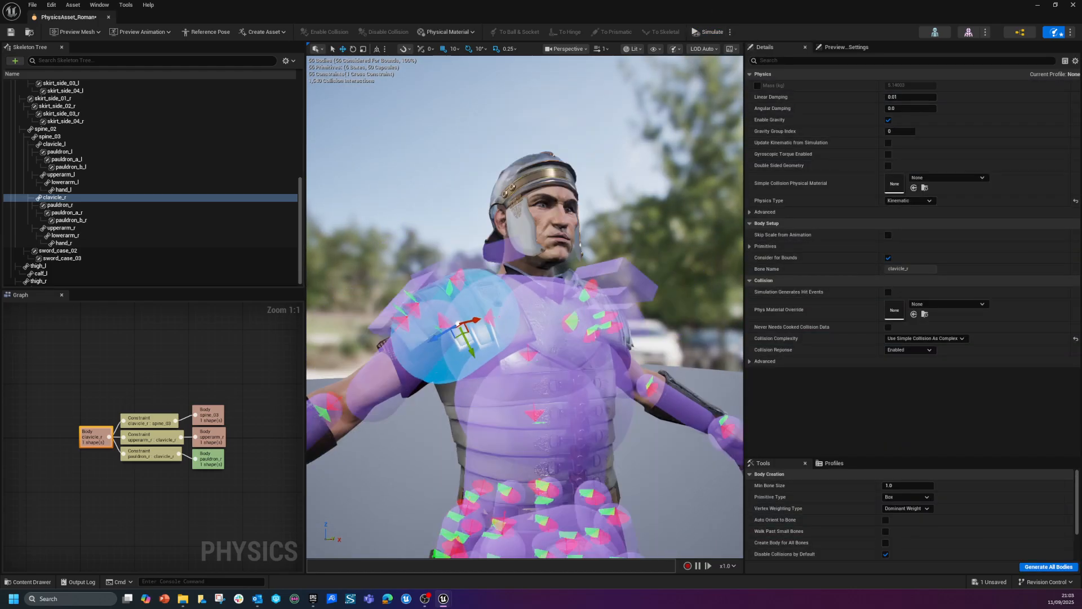
middle_click_drag(640, 469, 600, 277, "alt")
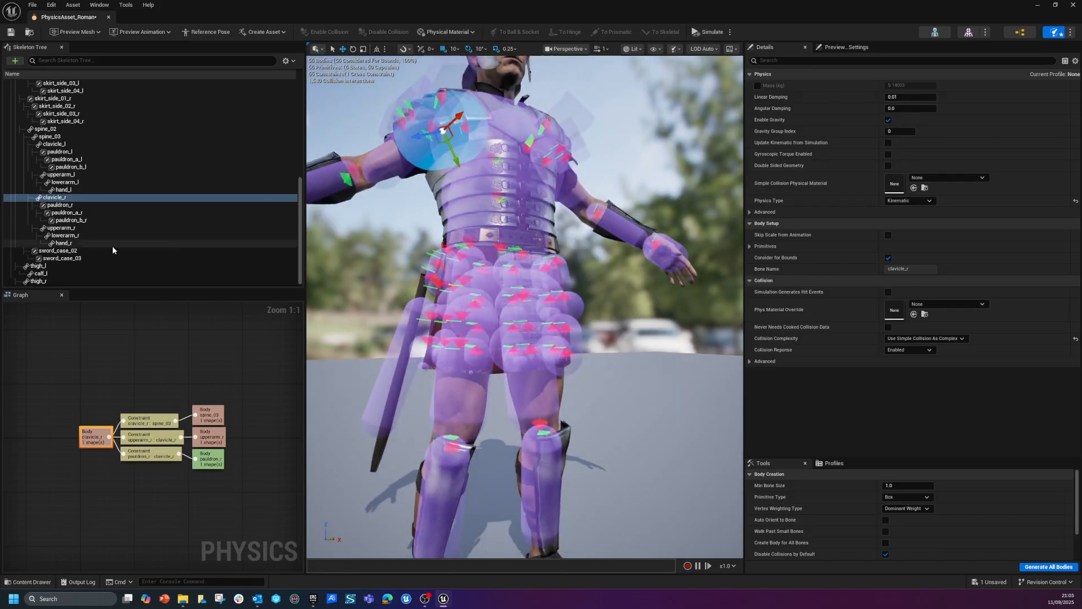
scroll(115, 245, "down", 1)
scroll(104, 200, "up", 4)
scroll(108, 195, "up", 3)
left_click(76, 223)
scroll(120, 193, "up", 8)
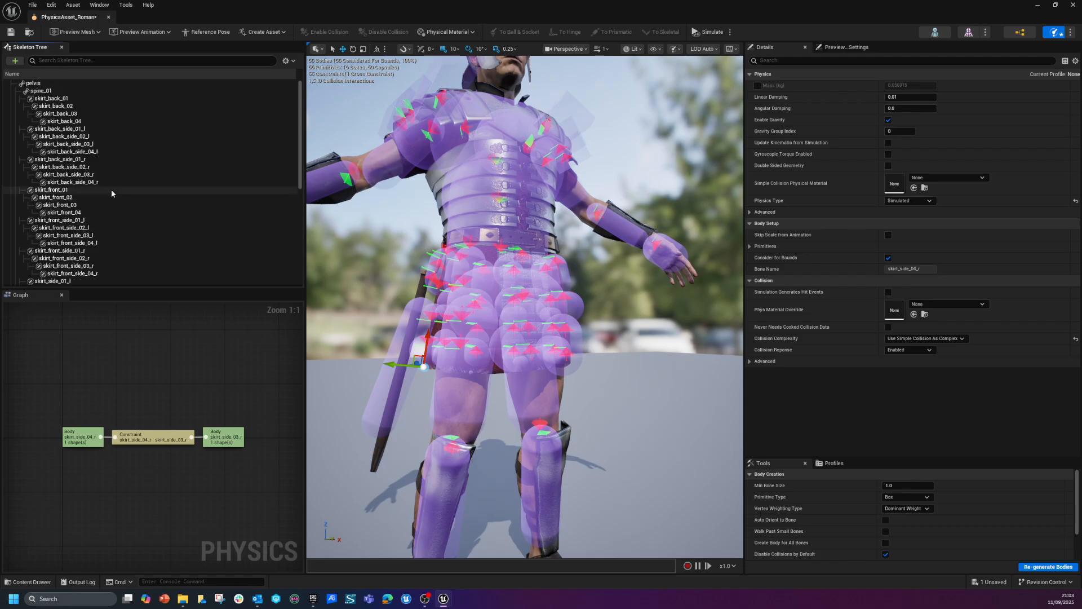
left_click(55, 99, "shift")
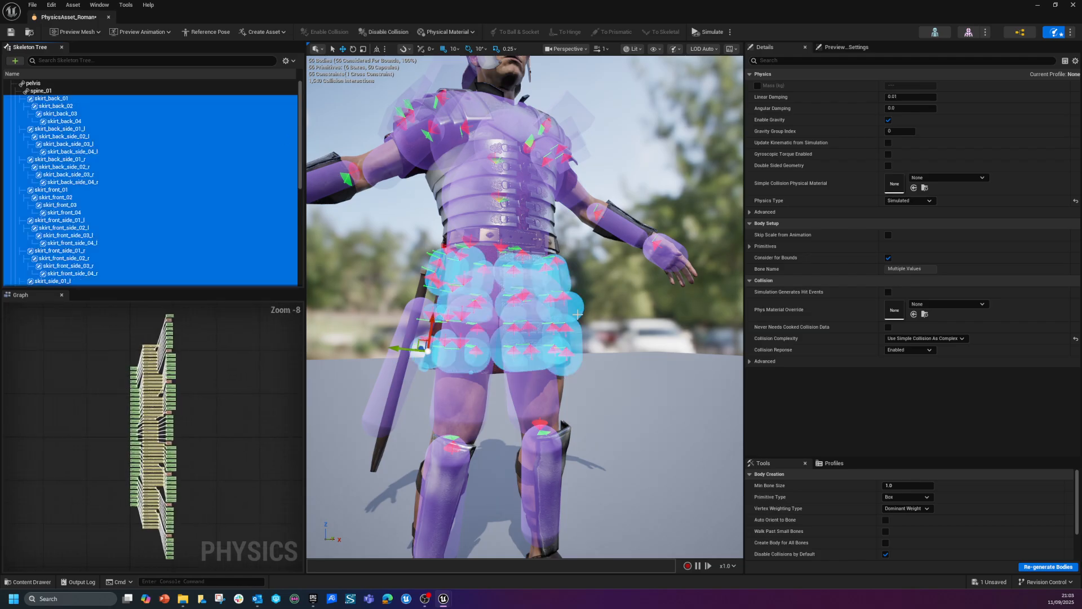
left_click(813, 506)
mouse_move(643, 416)
right_mouse_down()
mouse_move(569, 428)
mouse_move(644, 417)
right_mouse_up()
key("f")
left_click_drag(644, 417, 666, 419, "alt")
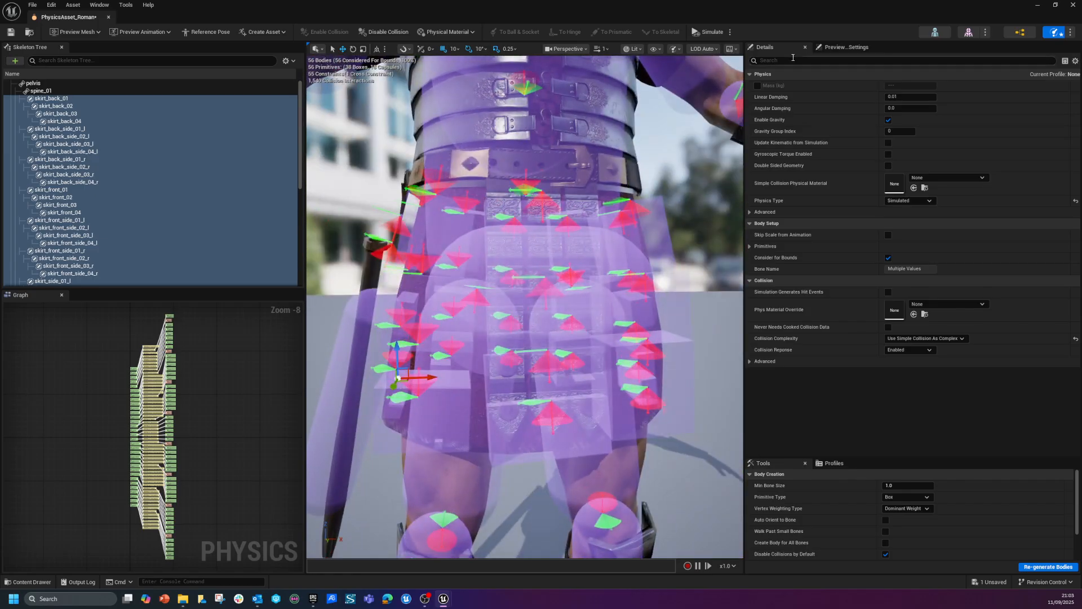
left_click(712, 32)
left_click(711, 33)
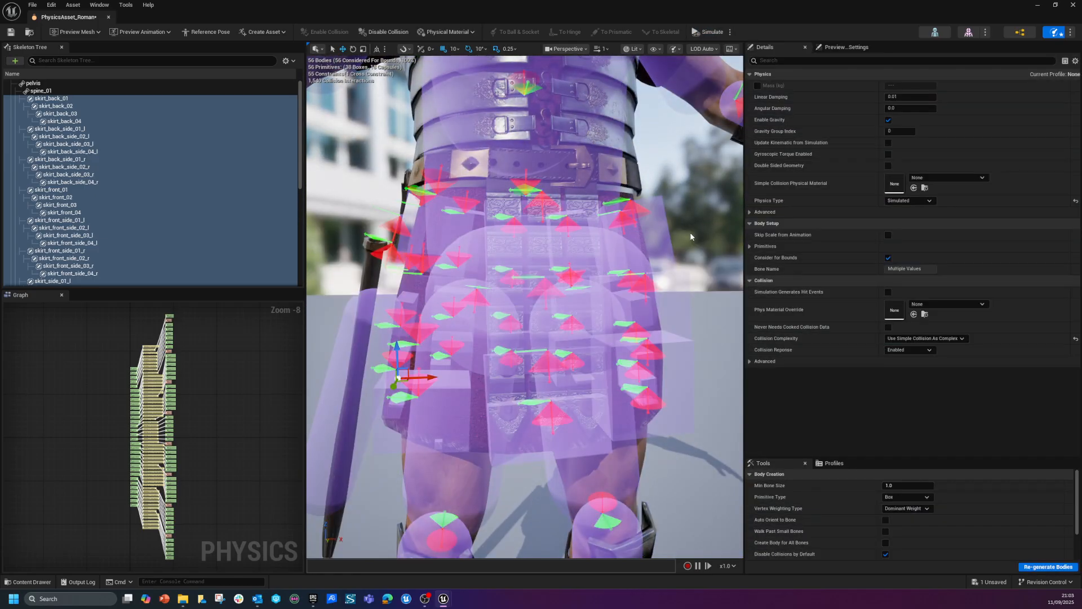
Step: Make the skirt_front_side_01_r to skirt_front_side_04_r box bodies thinner and rotate them to follow the skirt strip
left_click(44, 92)
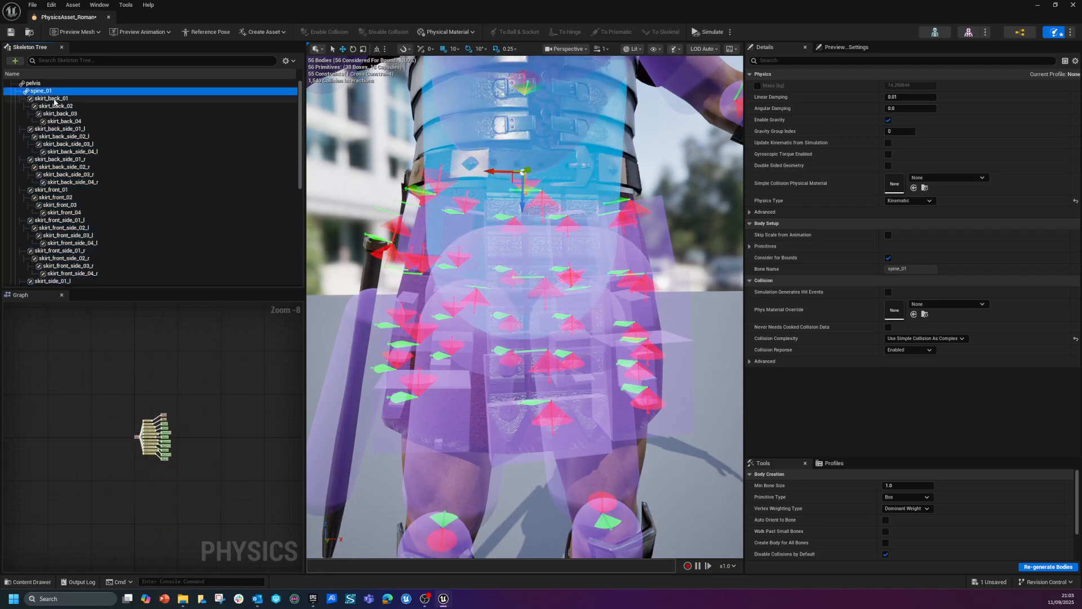
left_click(55, 99)
left_click_drag(462, 254, 587, 360, "alt")
left_click(458, 253)
left_click_drag(458, 253, 580, 200, "alt")
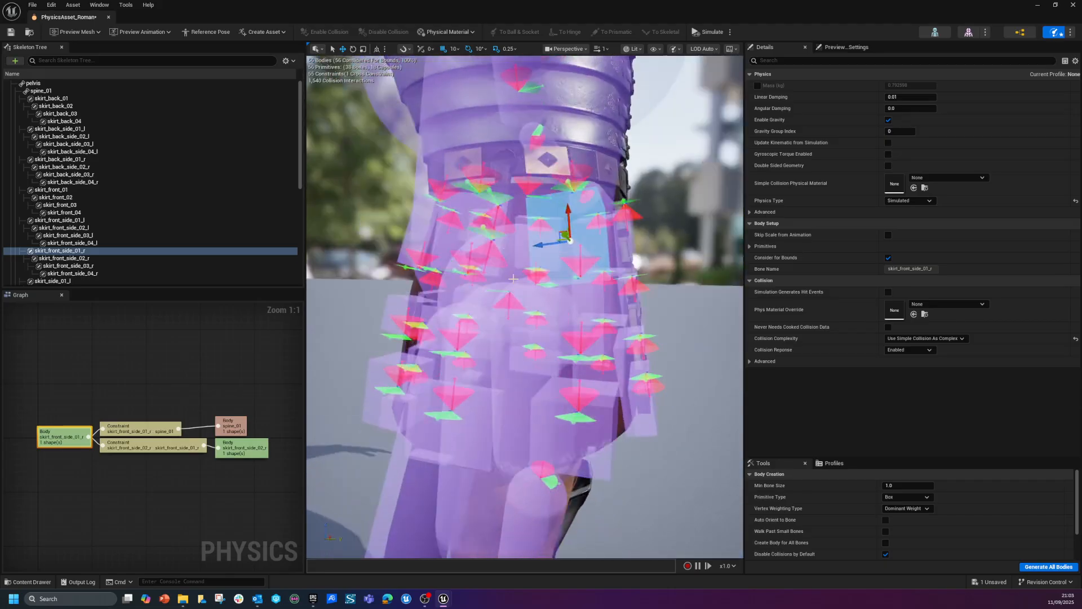
left_click(85, 273, "shift")
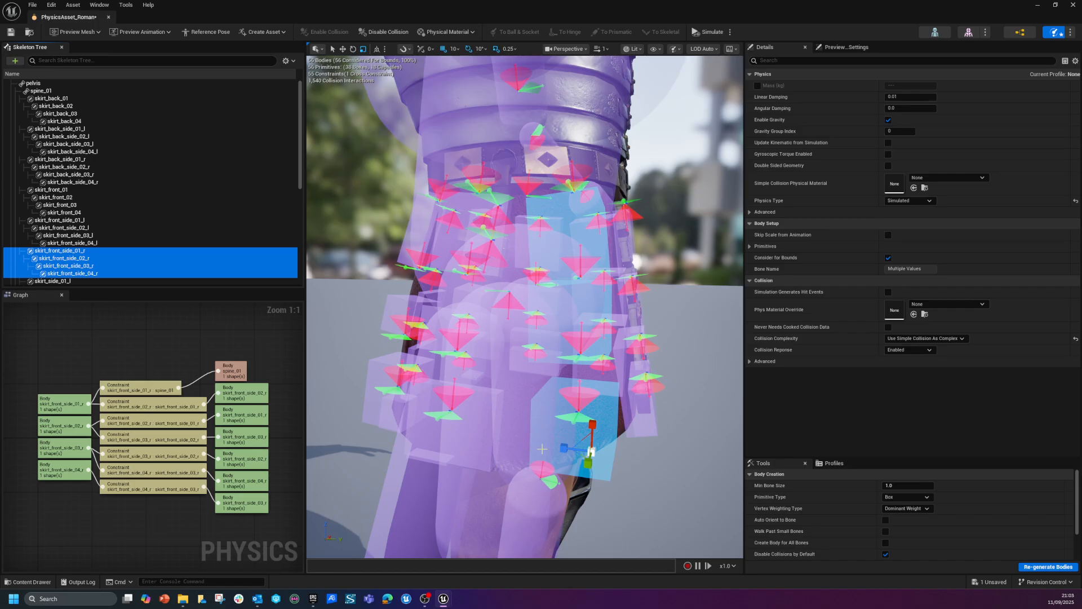
left_click_drag(564, 447, 589, 451)
left_click_drag(620, 366, 496, 395, "alt")
left_click_drag(462, 475, 420, 459)
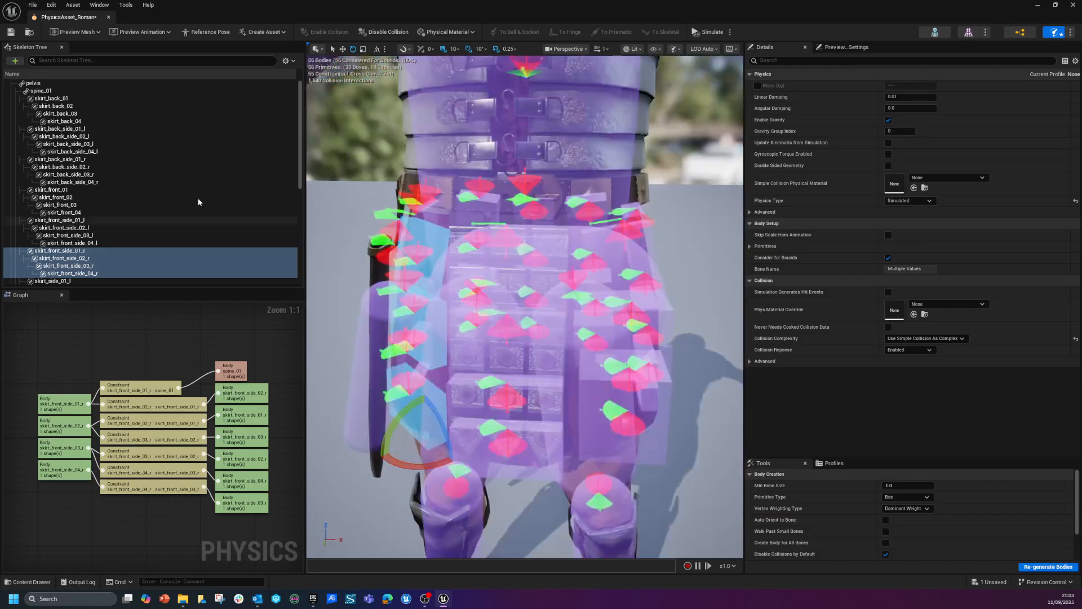
Step: Make the skirt_front_side_01_l to skirt_front_side_04_l box bodies thinner and rotate them to align with the skirt strip
left_click(73, 242)
left_click(62, 220, "shift")
key("f")
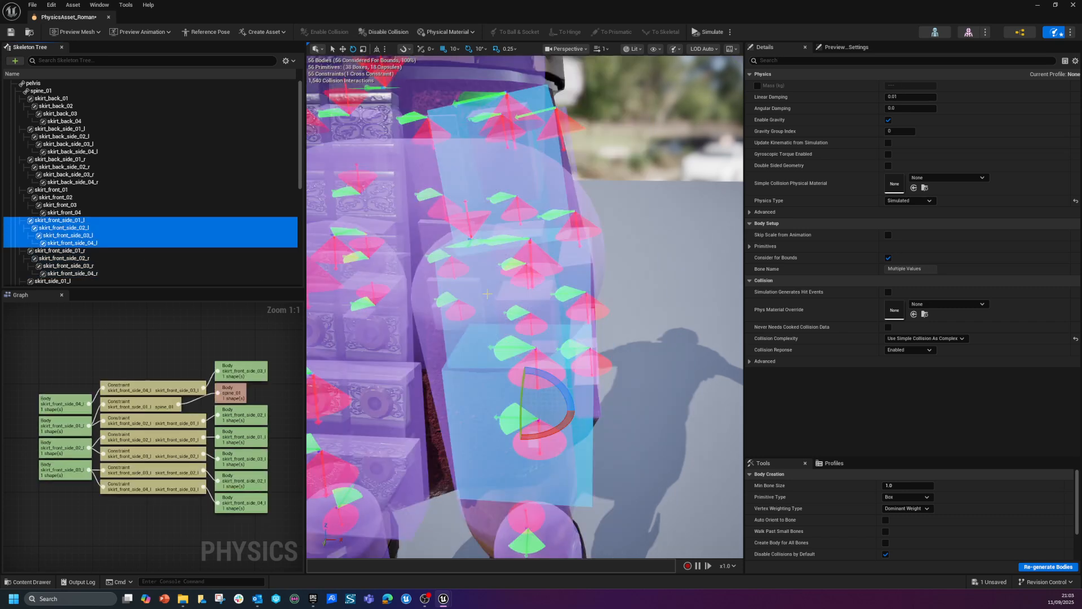
left_click_drag(635, 459, 465, 455, "alt")
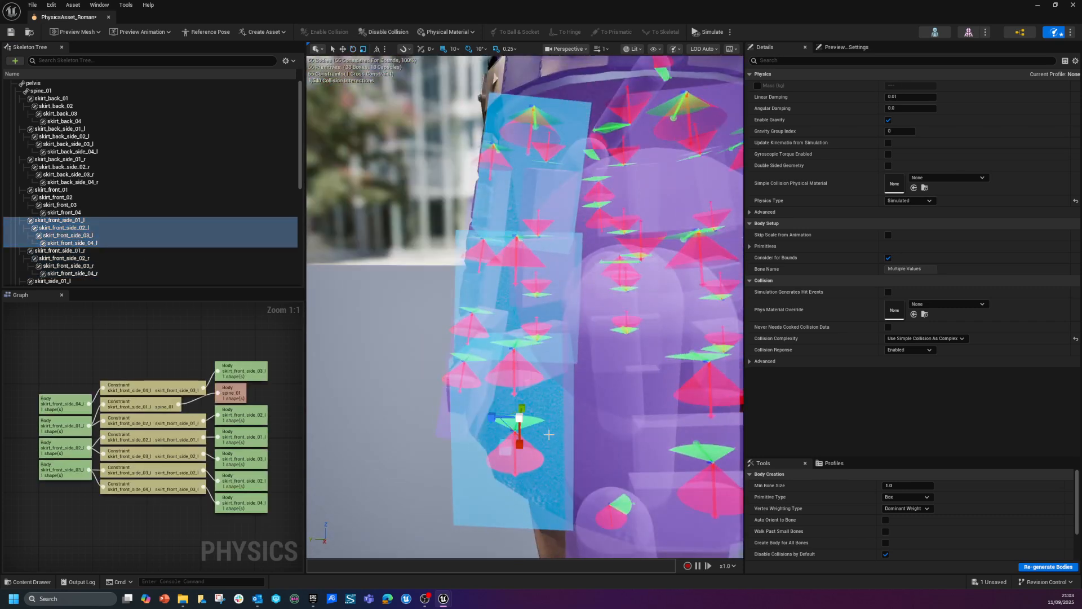
left_click_drag(488, 420, 642, 389)
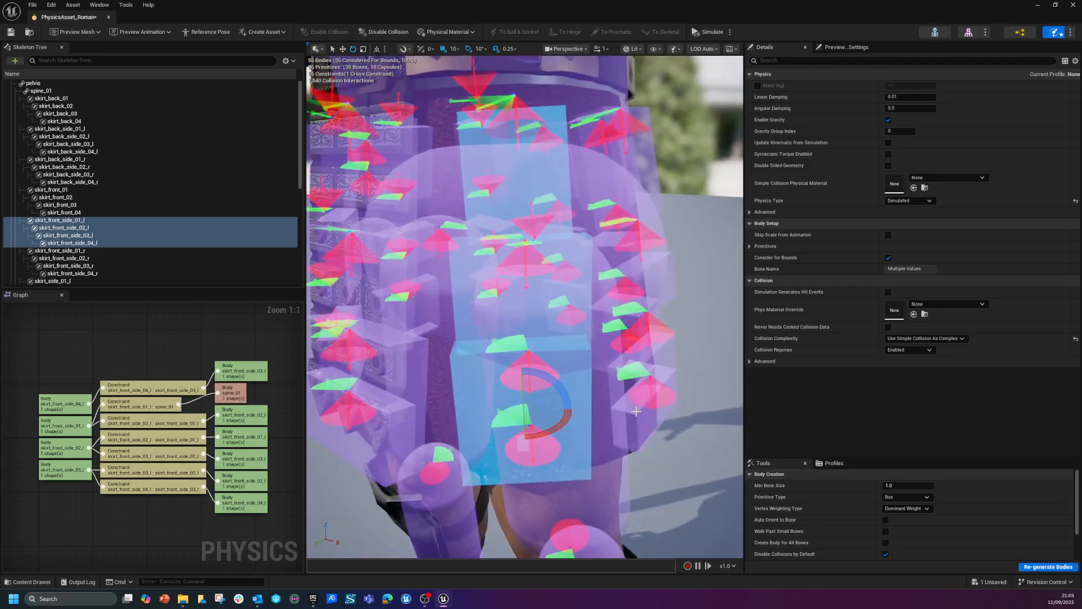
Step: Inspect the bodies on the skirt's side and back and test-run the physics simulation
left_click(633, 409)
left_click_drag(680, 331, 1070, 320, "alt")
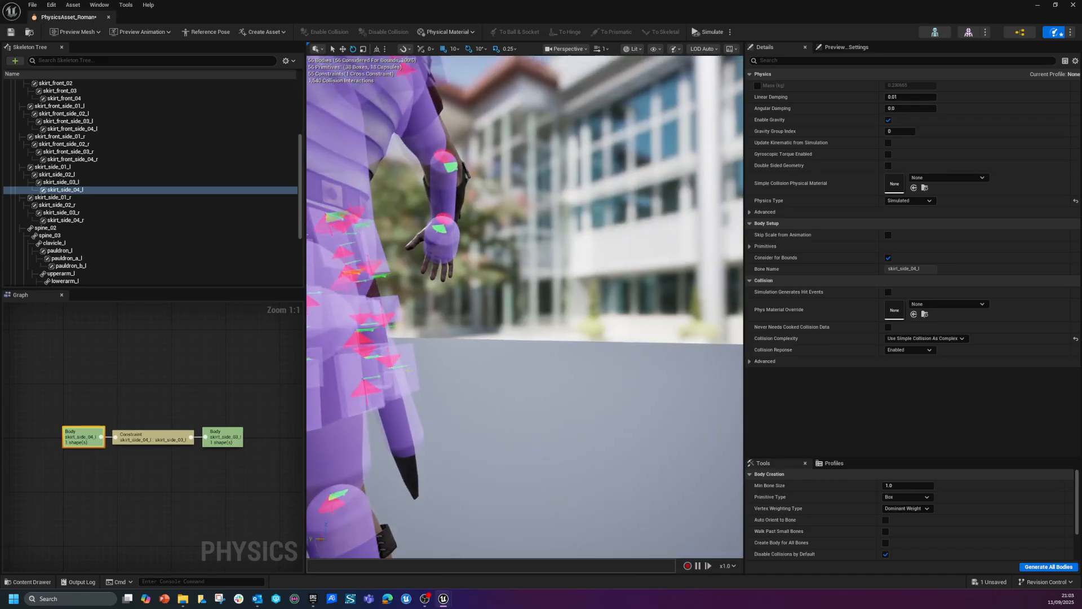
left_click(413, 370)
key("f")
left_click_drag(413, 370, 327, 408, "alt")
left_click(707, 31)
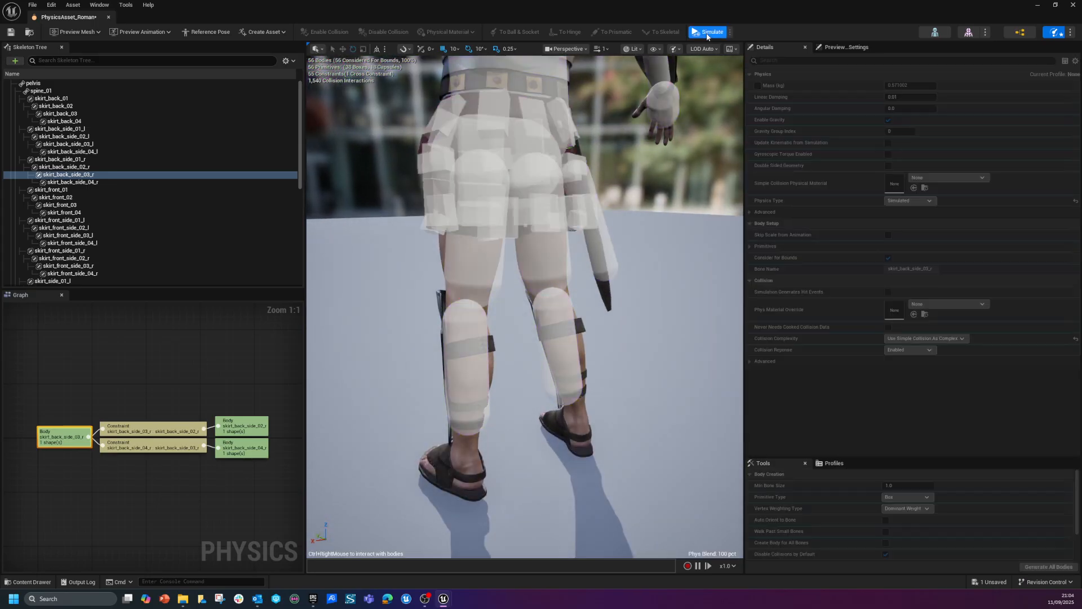
left_click(707, 32)
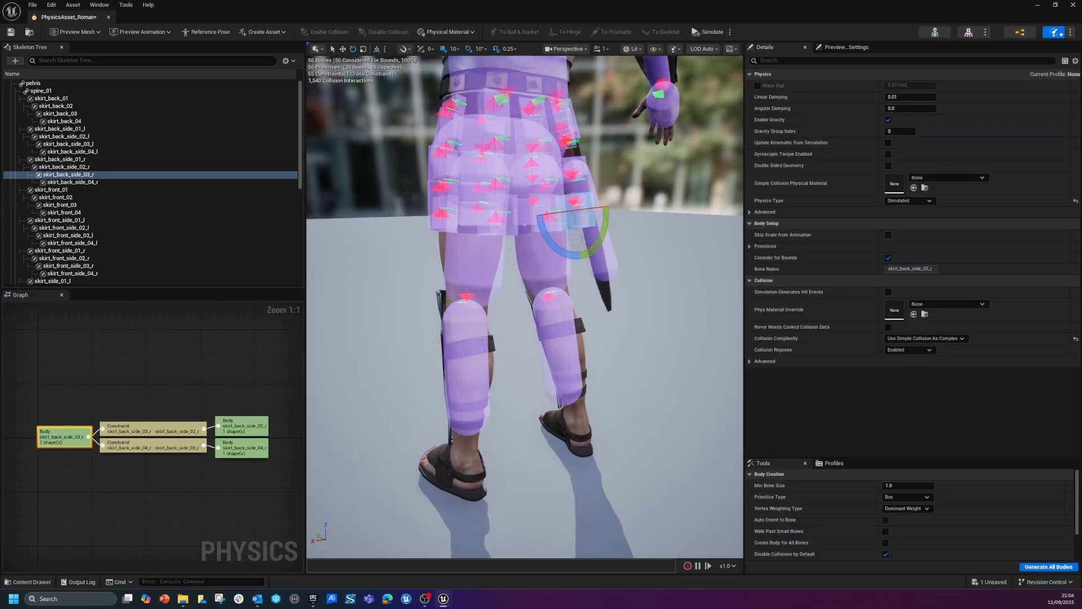
Step: Make the skirt_back_side_01_r to skirt_back_side_04_r box bodies thinner and rotate them 10 degrees to follow the skirt strip
left_click(59, 159)
left_click(72, 182, "shift")
key("f")
left_click_drag(544, 237, 625, 220, "alt")
left_click_drag(716, 398, 612, 406, "alt")
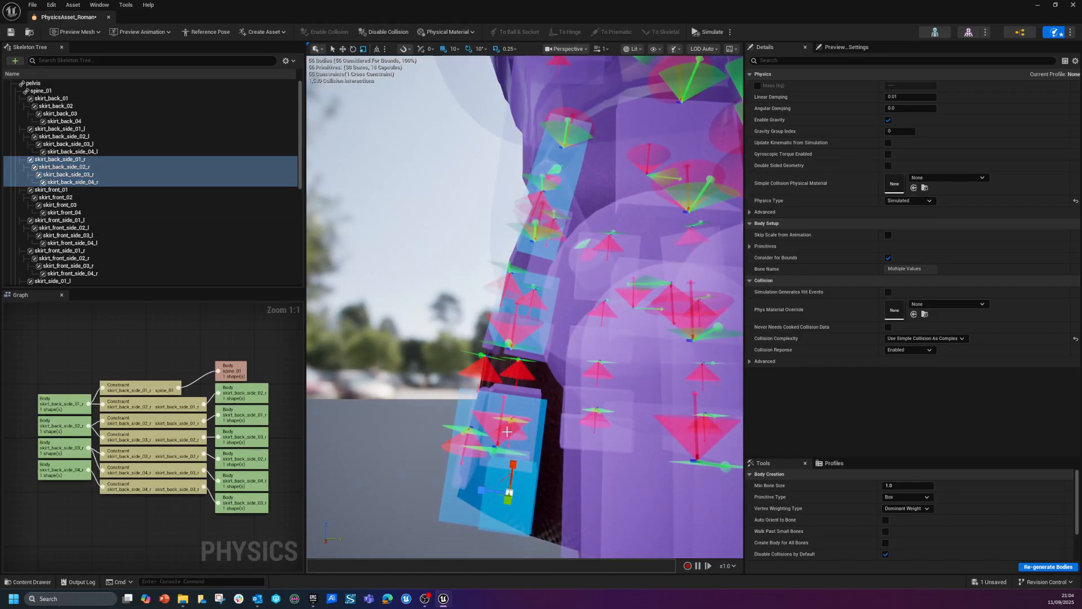
left_click_drag(484, 492, 507, 493)
left_click_drag(361, 417, 556, 414, "alt")
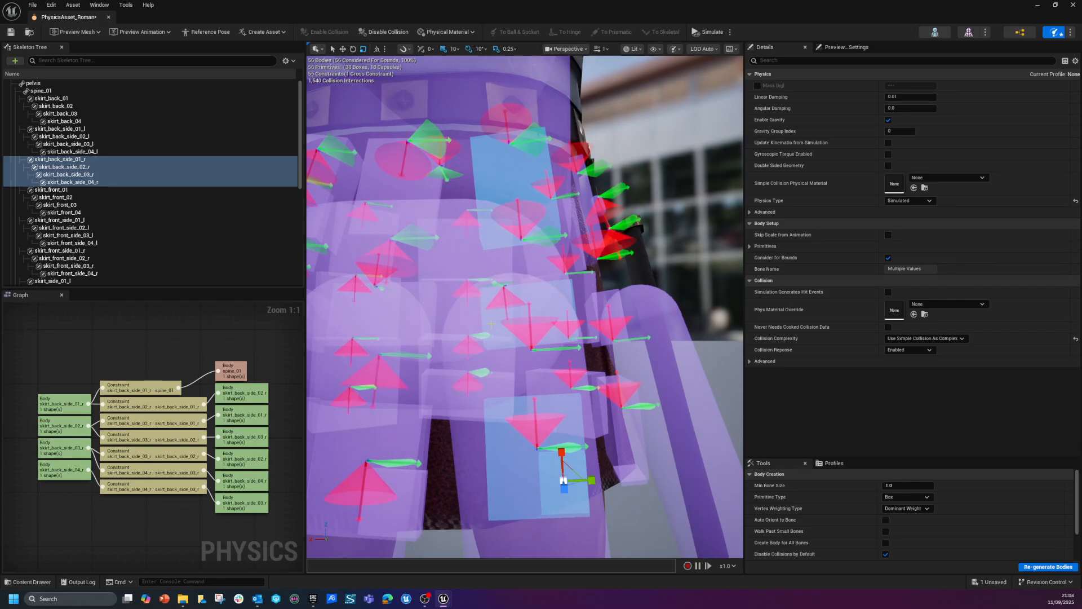
left_click_drag(527, 492, 541, 492)
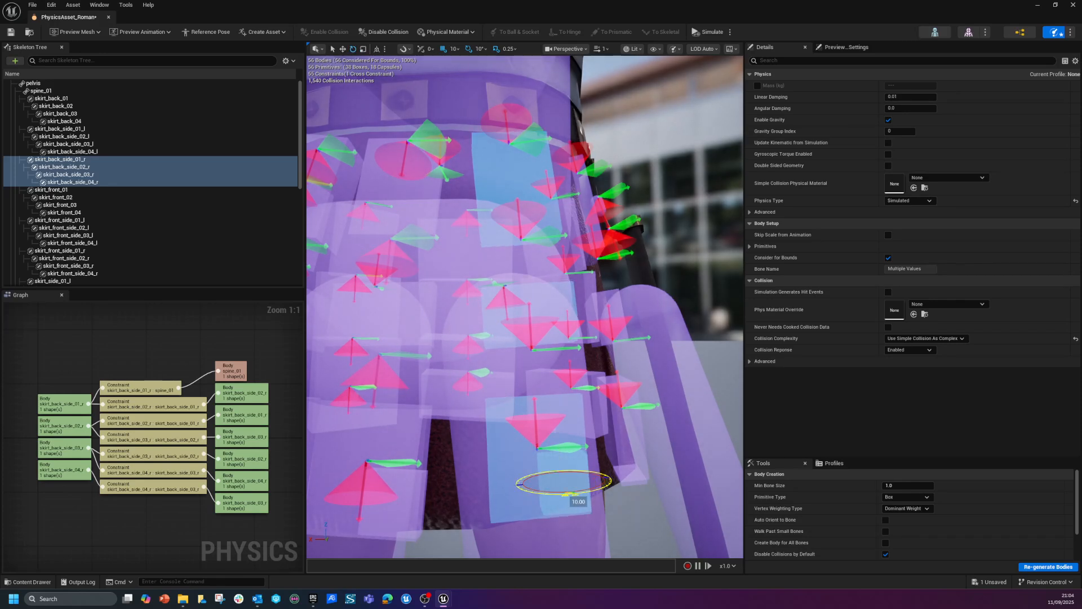
left_click_drag(555, 451, 367, 449, "alt")
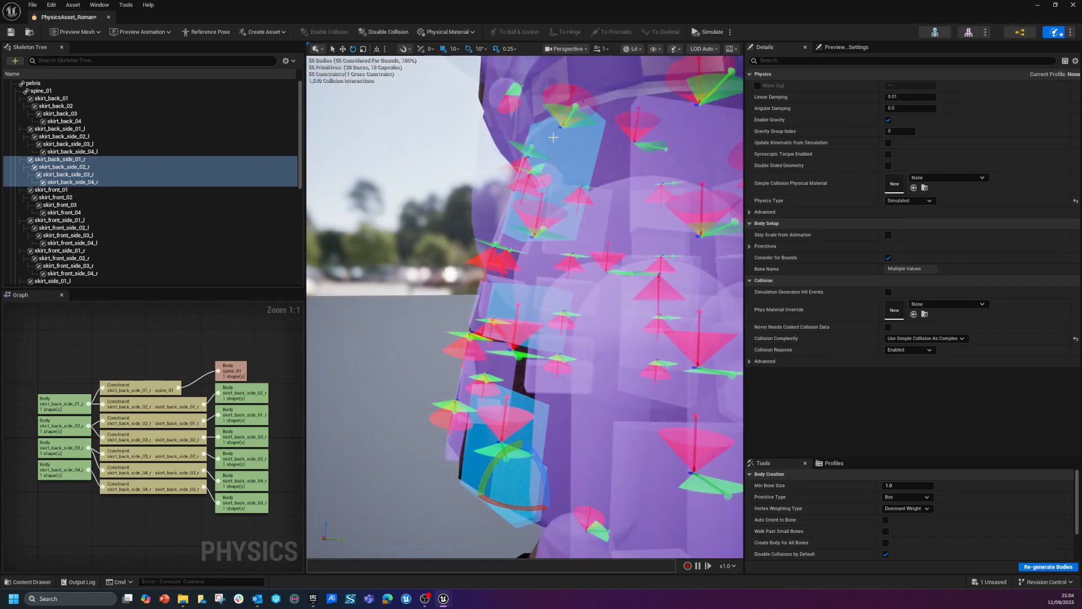
Step: Scale down the spine_01 capsule body at the soldier's waist
left_click(576, 203)
scroll(590, 331, "down", 8)
left_click_drag(590, 331, 490, 331, "alt")
scroll(525, 331, "up", 2)
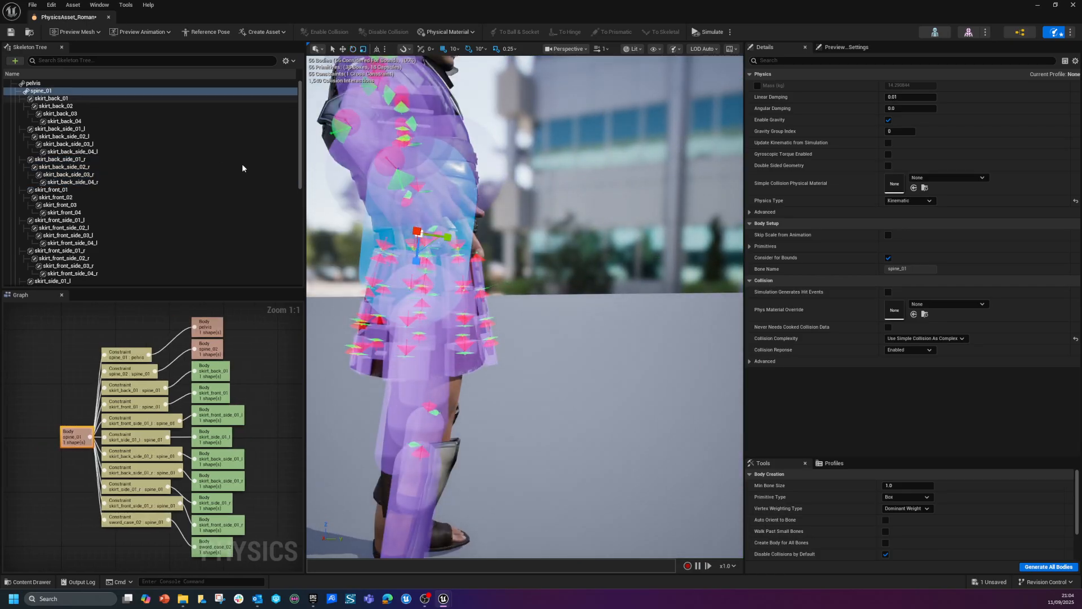
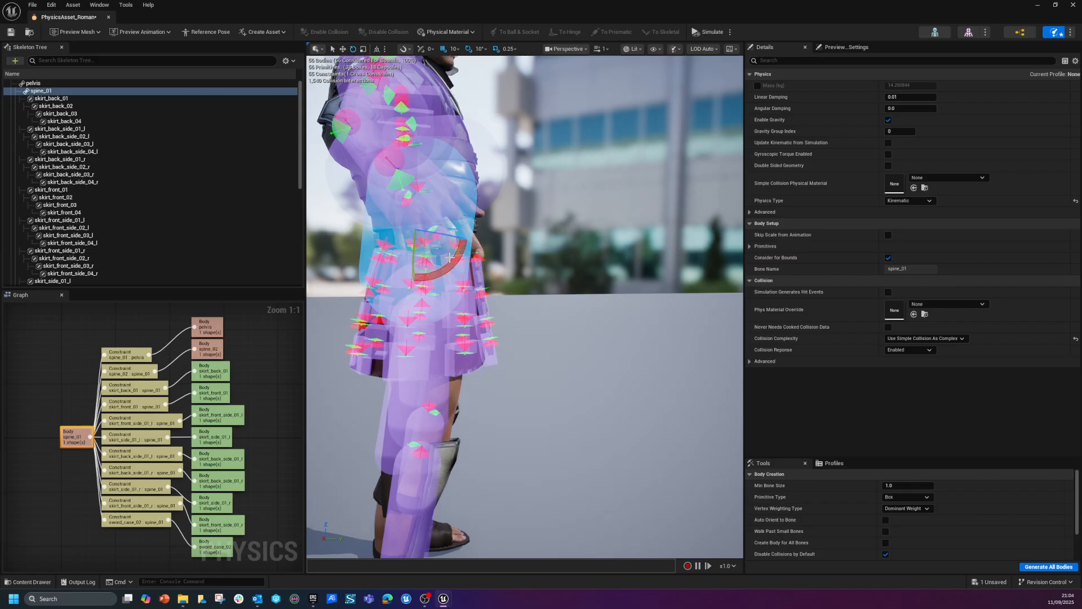
key("w")
left_click_drag(445, 232, 447, 232)
Step: Rotate the spine_01 capsule body to lie horizontally across the waist and scale it down to fit the torso
right_click_drag(468, 337, 339, 352)
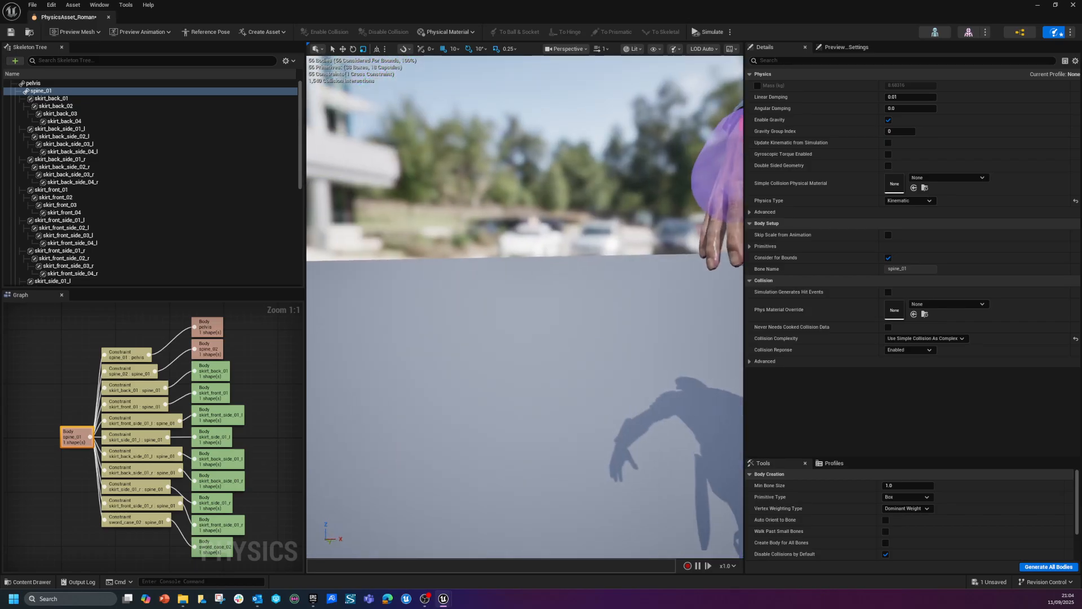
key("f")
mouse_move(468, 337)
left_mouse_down("alt")
mouse_move(473, 321)
mouse_move(468, 337)
left_mouse_up("alt")
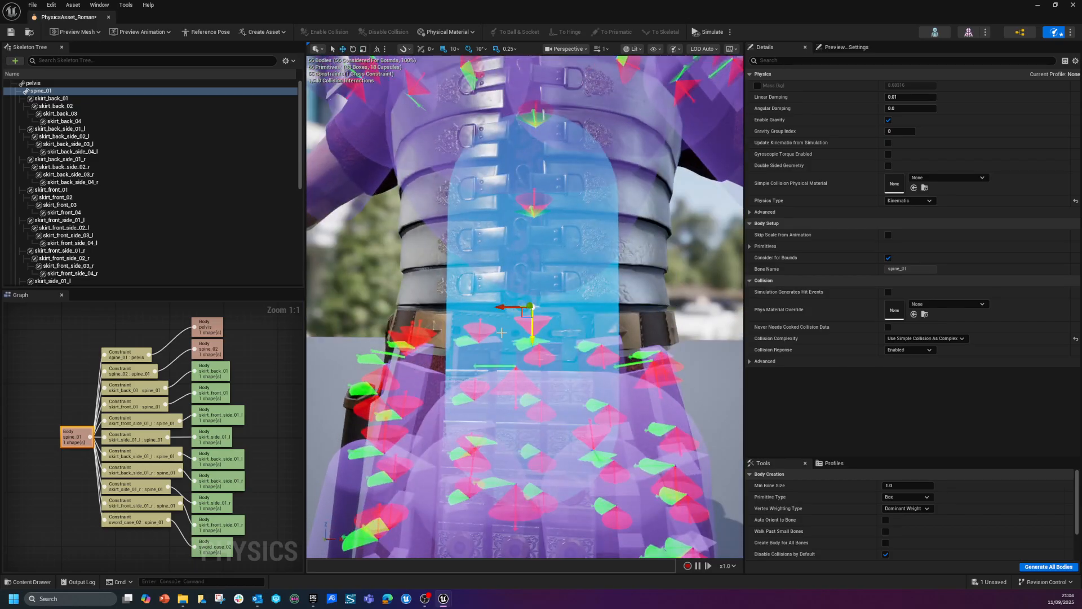
key("e")
left_click_drag(483, 304, 540, 346)
left_click_drag(560, 304, 506, 304)
left_click_drag(532, 338, 654, 381)
key("f")
left_click_drag(496, 313, 486, 313)
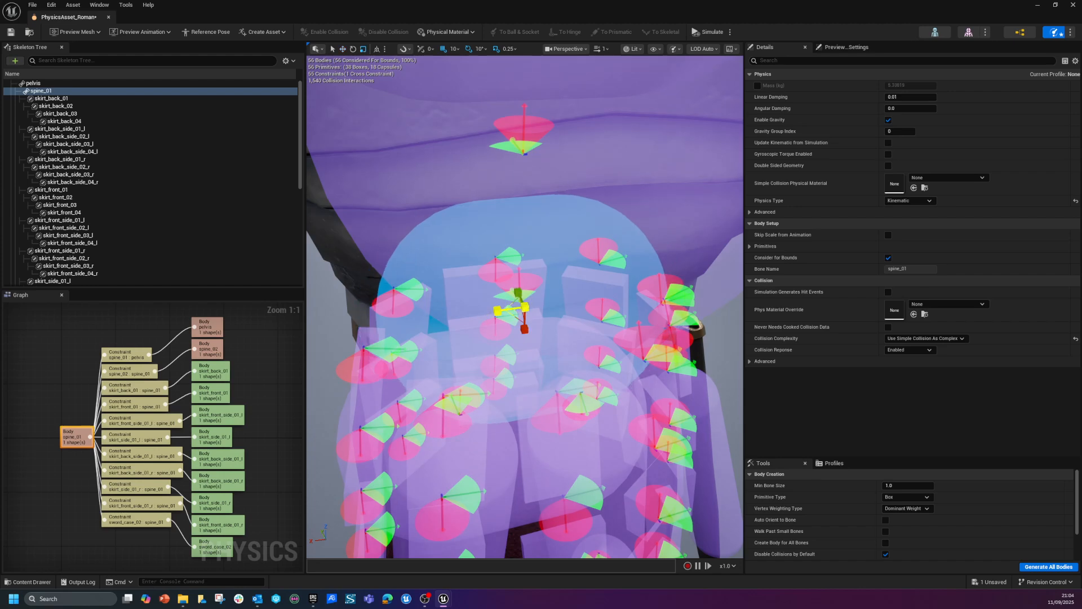
left_click_drag(372, 400, 524, 366, "alt")
scroll(524, 308, "down", 8)
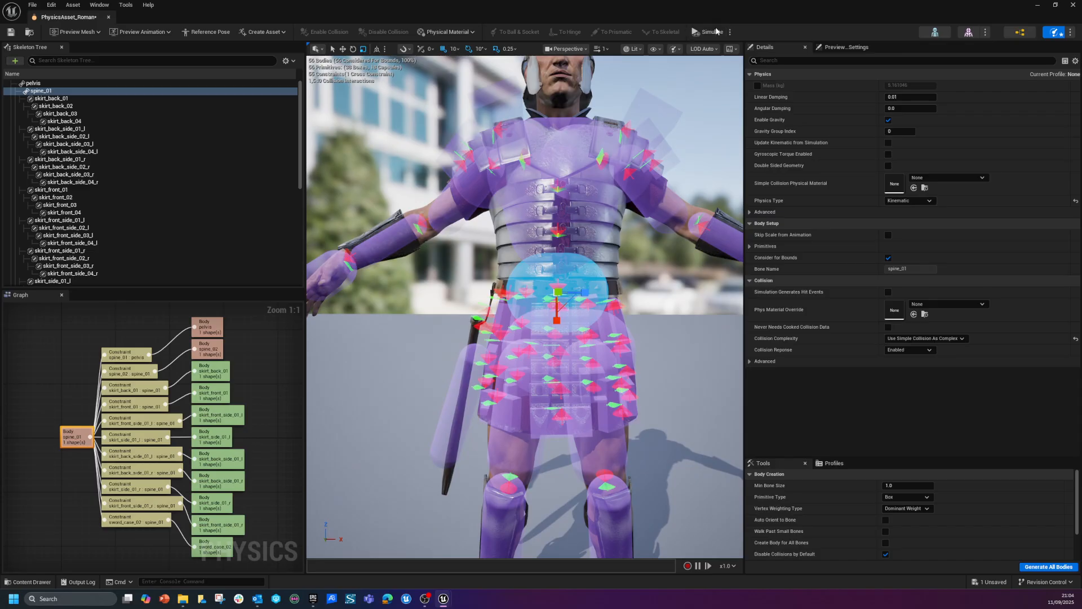
Step: Test-run the physics simulation and examine the fit of the front-side, side and pelvis bodies around the skirt
left_click(712, 32)
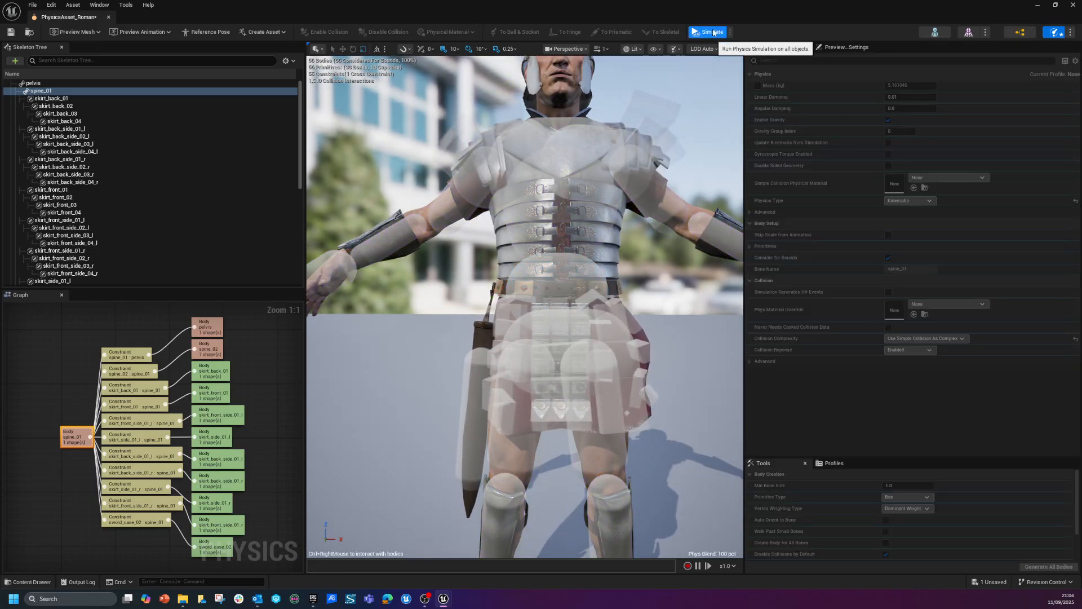
left_click(713, 32)
left_click(616, 313)
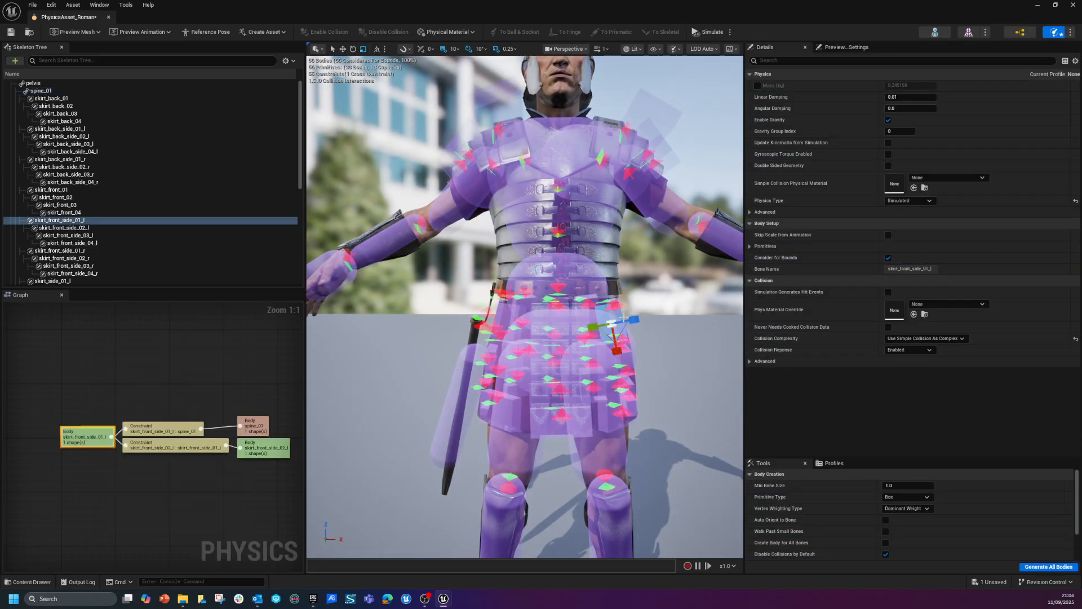
key("f")
scroll(702, 280, "down", 5)
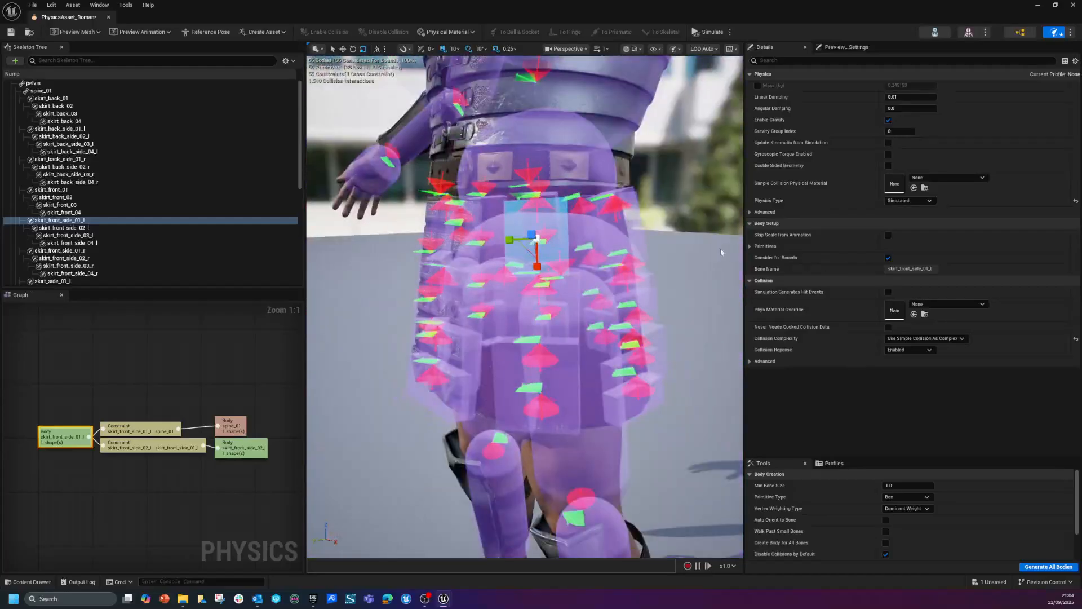
left_click(681, 241)
key("f")
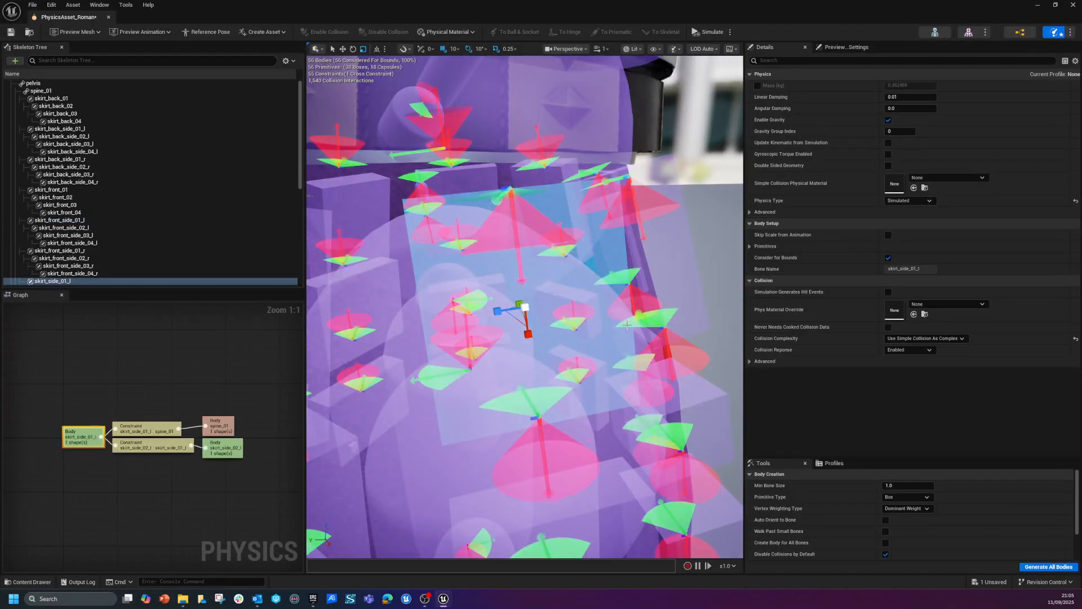
left_click_drag(681, 241, 669, 363, "alt")
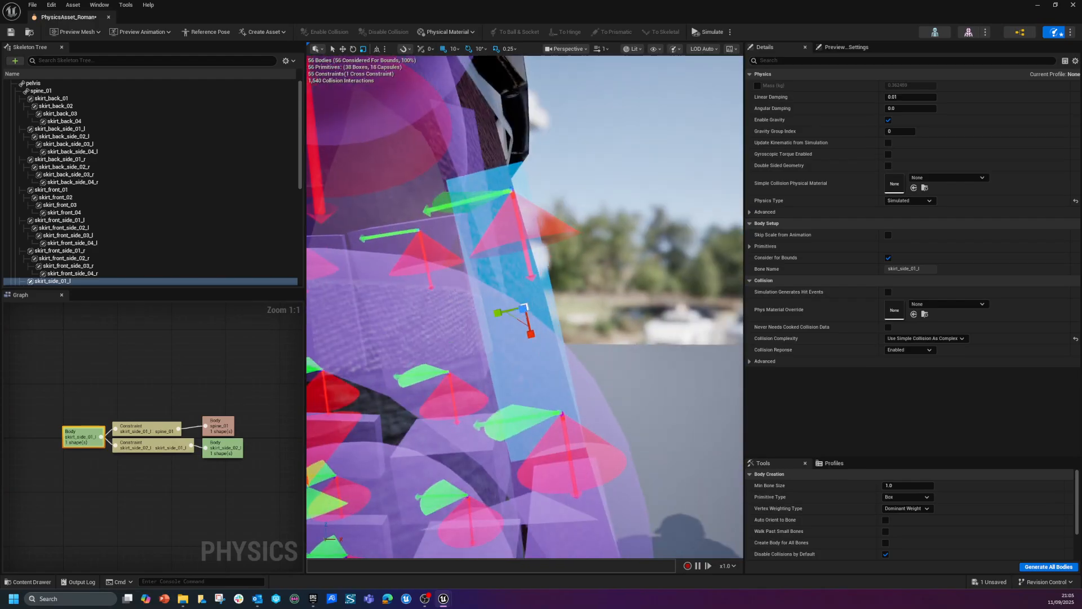
left_click(601, 396)
scroll(652, 303, "down", 8)
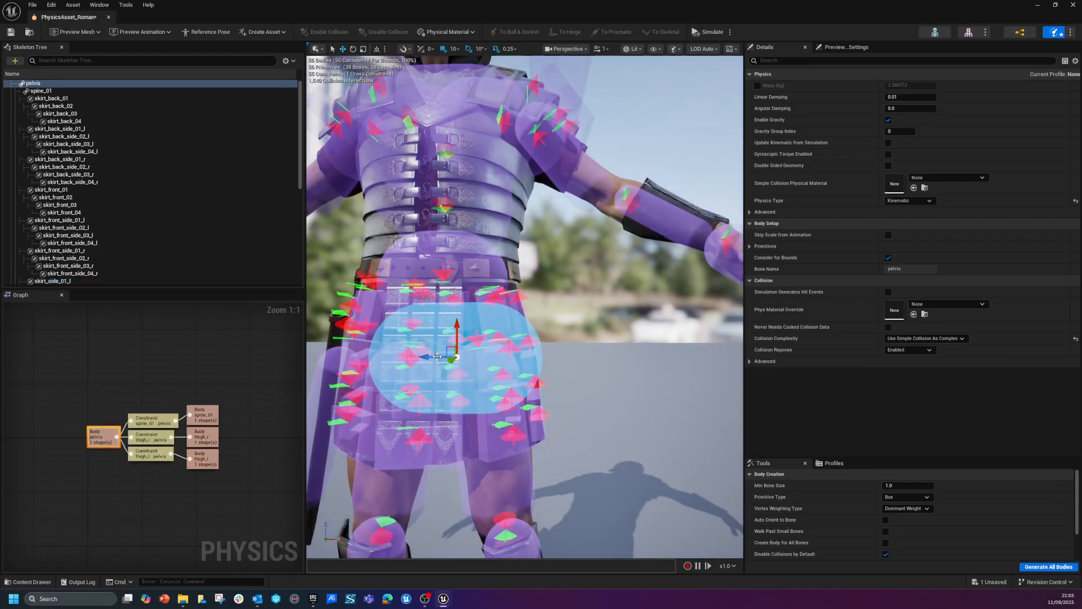
right_click_drag(416, 358, 400, 394)
key("f")
mouse_move(428, 372)
left_mouse_down("alt")
mouse_move(496, 316)
mouse_move(383, 428)
mouse_move(423, 372)
mouse_move(446, 369)
mouse_move(429, 379)
left_mouse_up("alt")
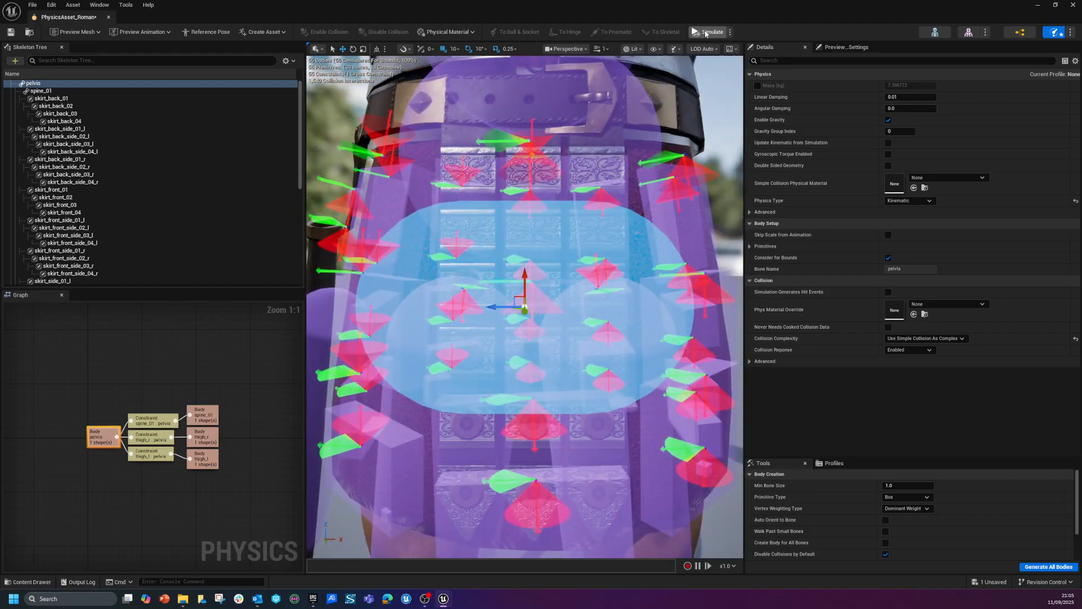
Step: Run the physics simulation again and check the pelvis body against the skirt from the side
left_click(708, 32)
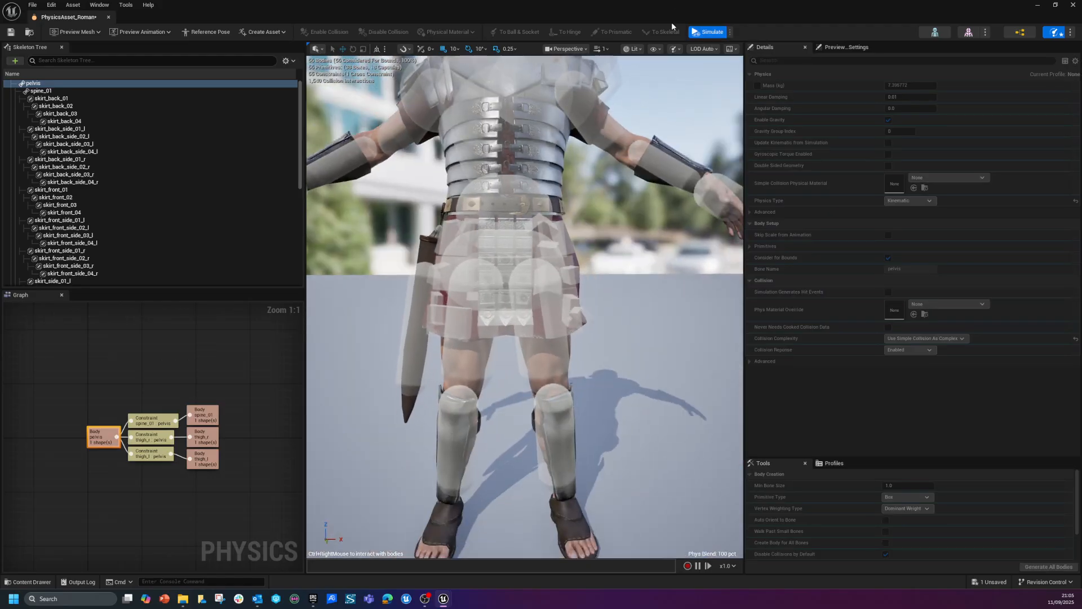
left_click(707, 34)
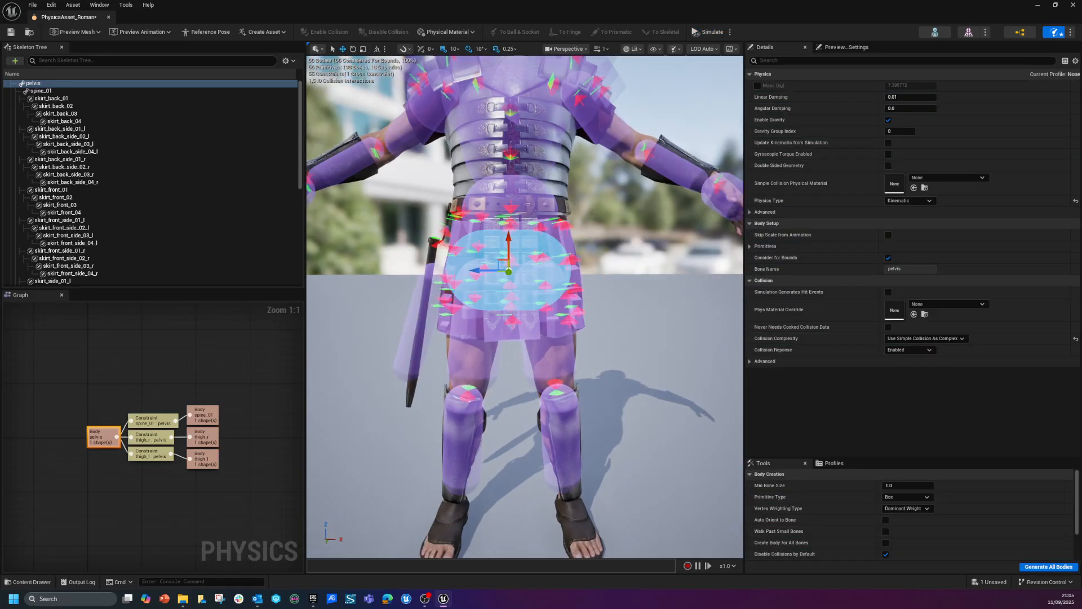
left_click_drag(698, 213, 615, 242, "alt")
key("f")
left_click_drag(699, 213, 637, 220, "alt")
scroll(644, 367, "down", 6)
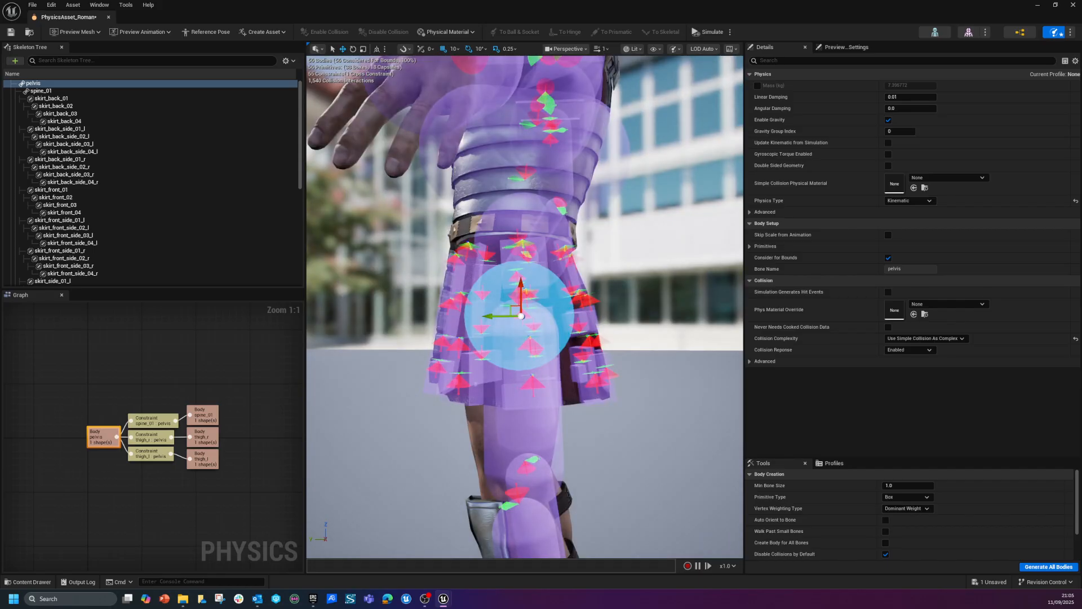
Step: Re-generate the box bodies of the eight lowest skirt bones, the 04 bones of the back, front and side strips
left_click(65, 121)
left_click(72, 152, "ctrl")
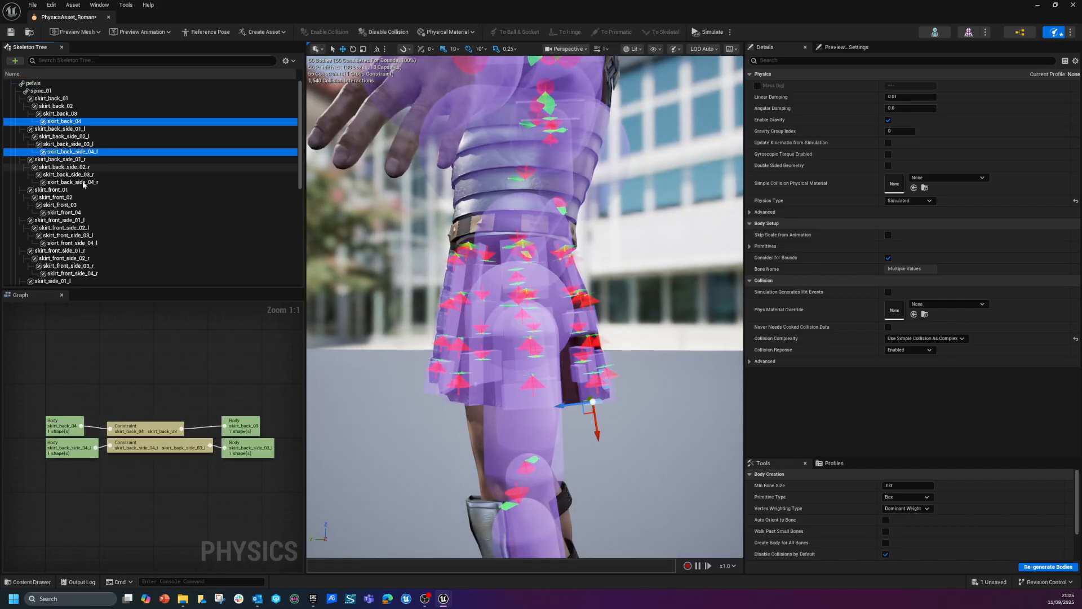
left_click(84, 182, "ctrl")
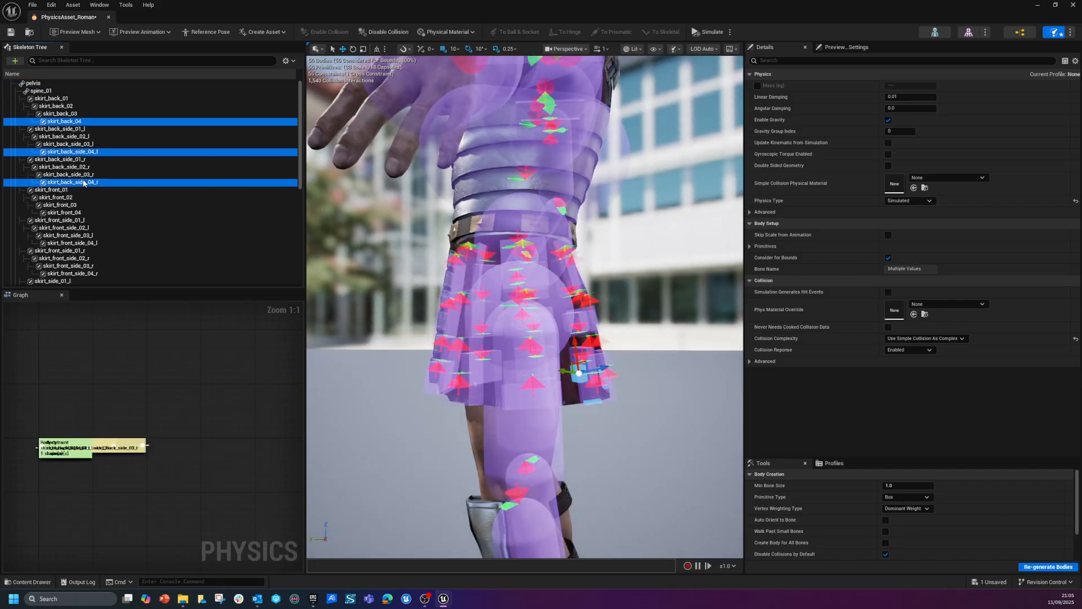
left_click(86, 246, "ctrl")
left_click(85, 274, "ctrl")
scroll(101, 234, "down", 4)
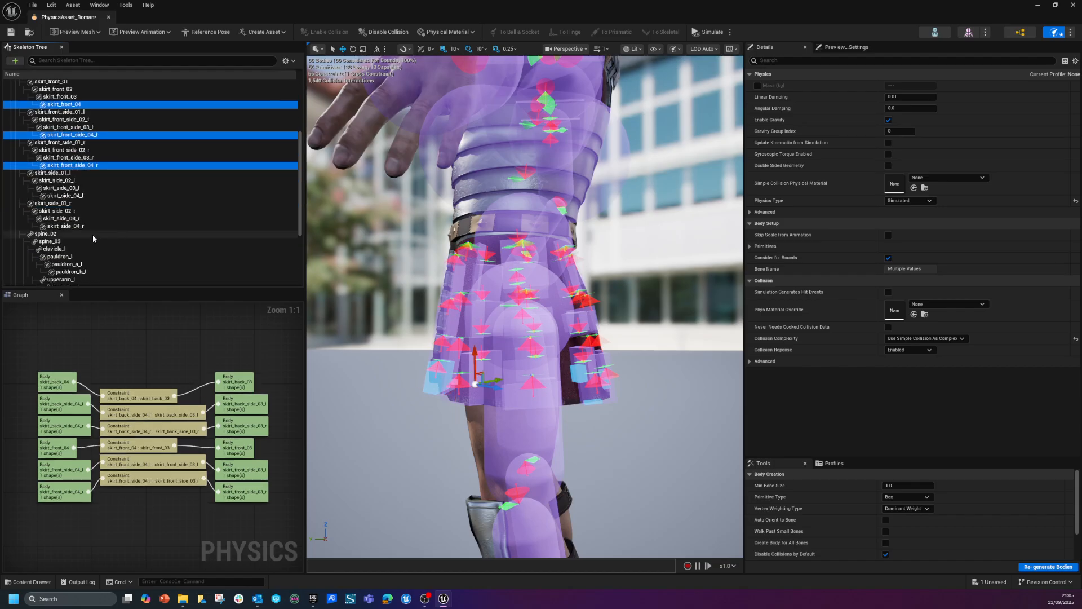
left_click(85, 226, "ctrl")
left_click(84, 196, "ctrl")
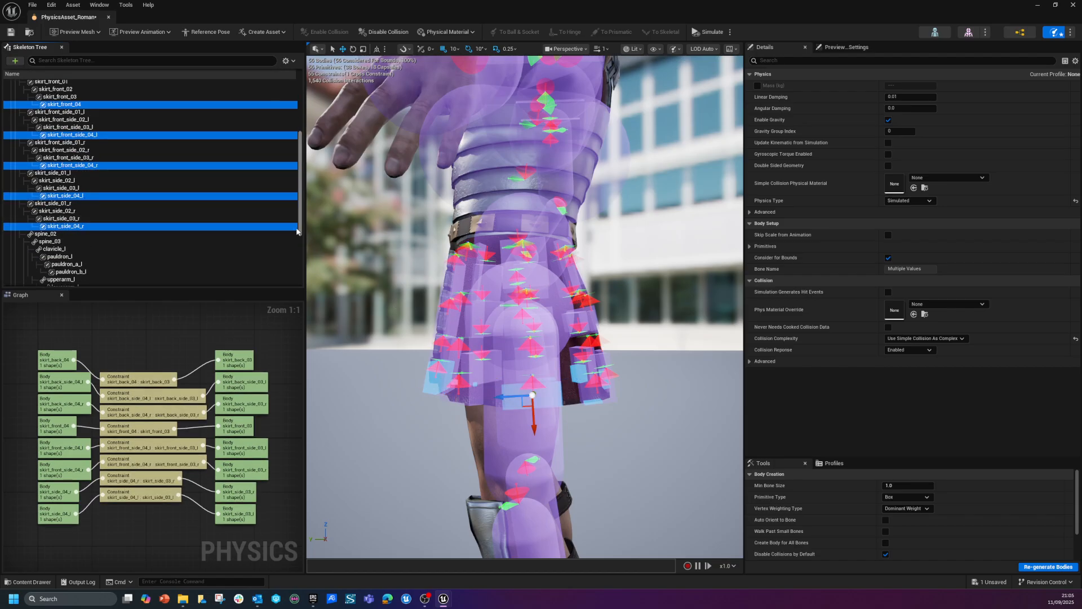
left_click(1035, 567)
Step: Move the eight 04 skirt bodies of the front, back and side strips downward together towards the hem
mouse_move(498, 402)
left_mouse_down("alt")
mouse_move(603, 367)
mouse_move(597, 440)
mouse_move(499, 402)
left_mouse_up("alt")
middle_click_drag(440, 317, 446, 313)
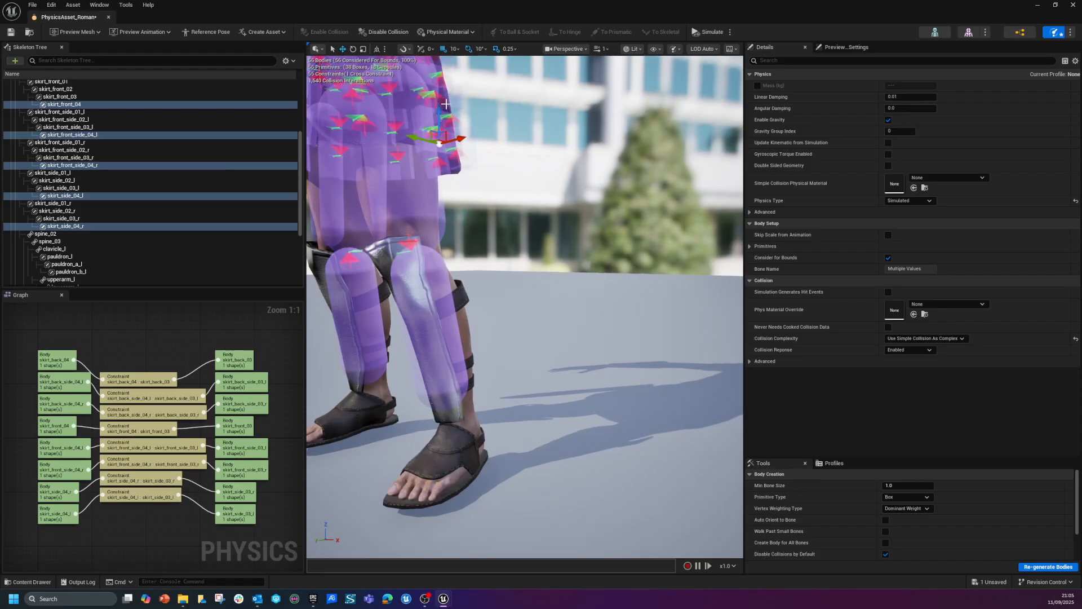
middle_click_drag(436, 113, 443, 74)
left_click_drag(443, 73, 479, 112, "alt")
key("f")
left_click_drag(538, 377, 396, 329, "alt")
left_click(65, 195)
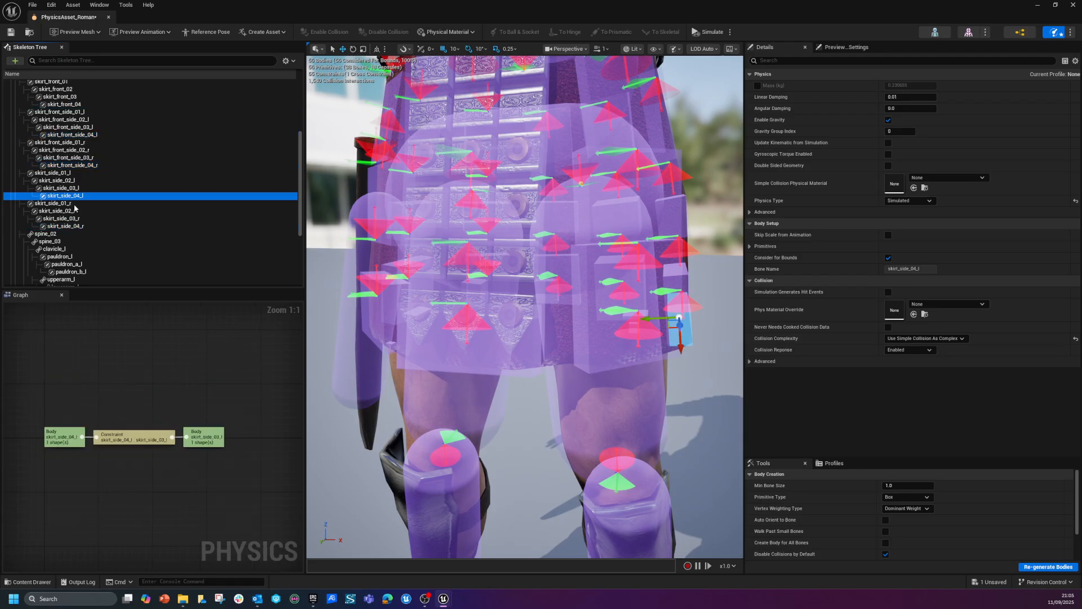
left_click(65, 226, "ctrl")
left_click(83, 165, "ctrl")
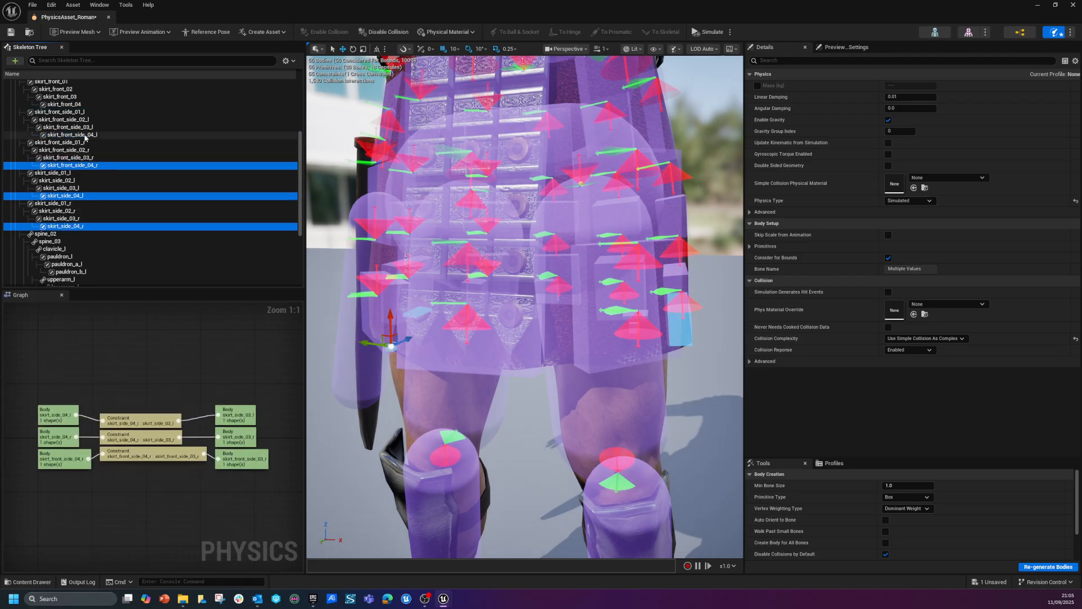
left_click(72, 134, "ctrl")
left_click(64, 104, "ctrl")
scroll(93, 143, "up", 3)
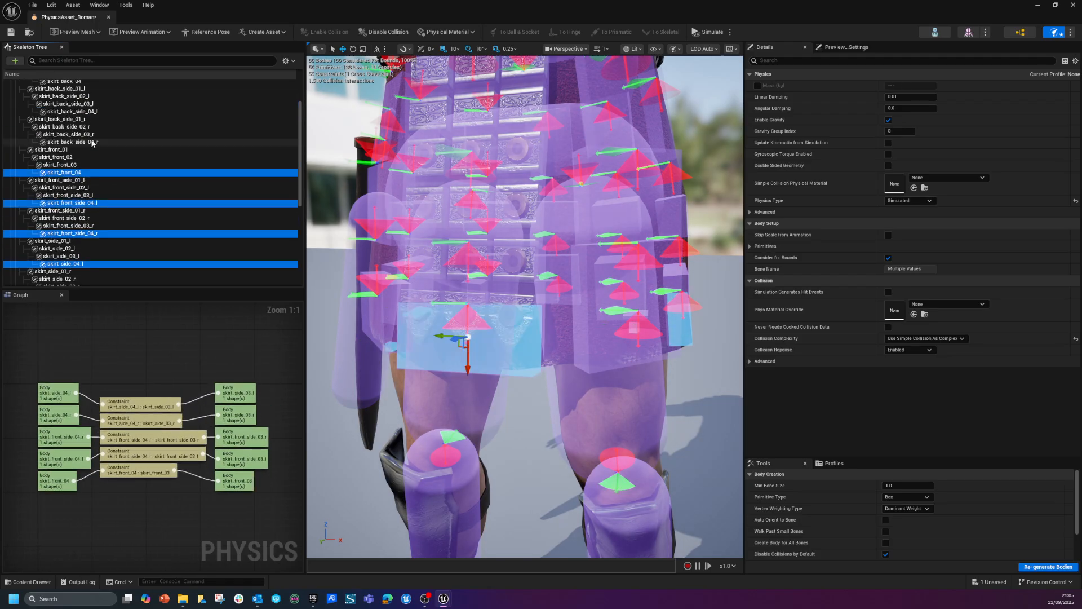
left_click(76, 142, "ctrl")
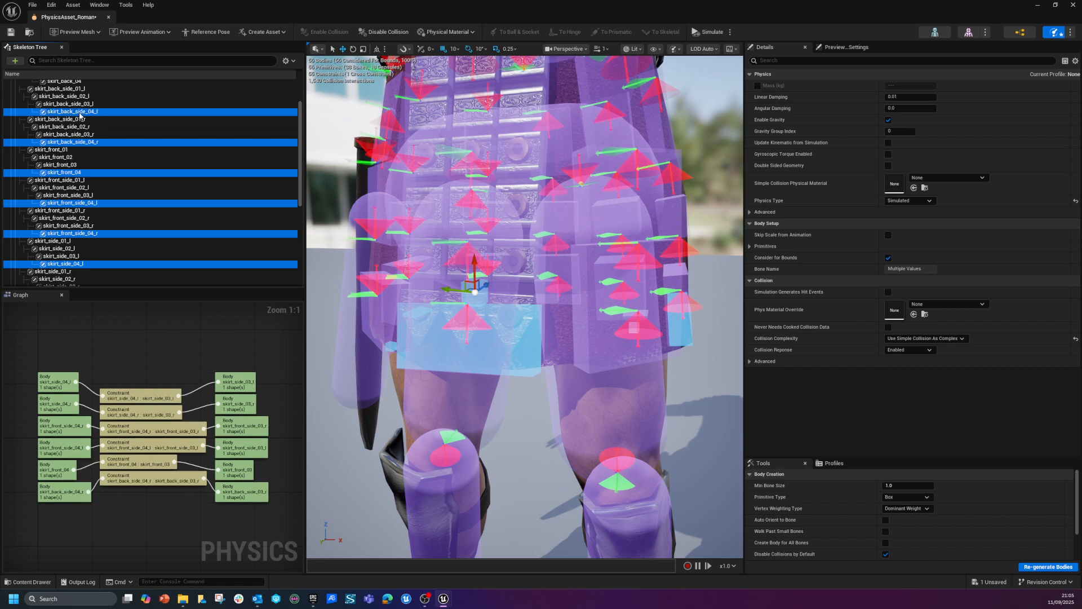
scroll(104, 149, "up", 3)
left_click(70, 121, "ctrl")
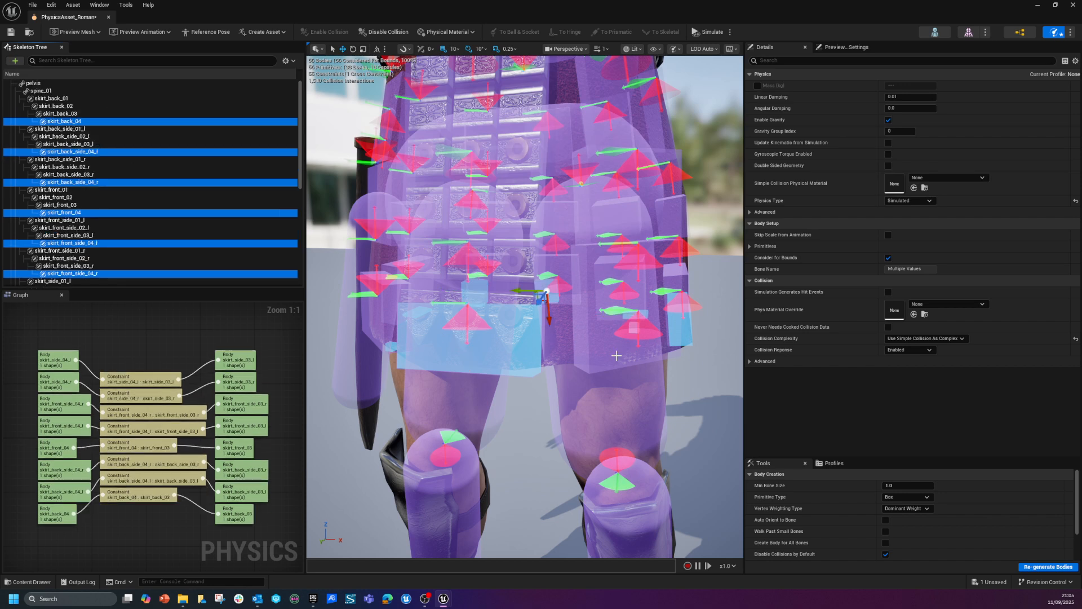
left_click_drag(549, 319, 552, 337)
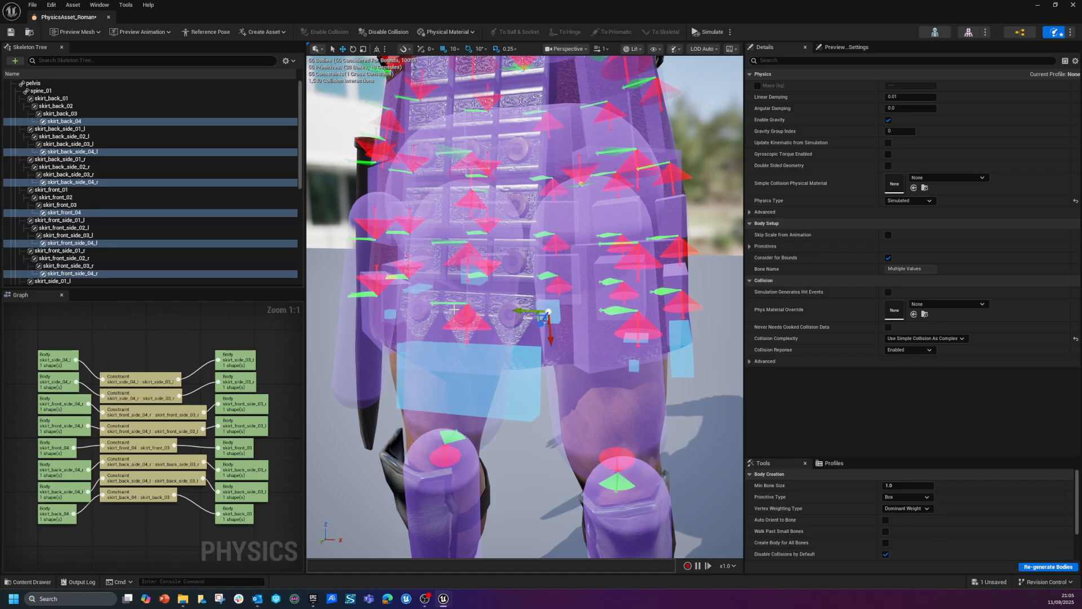
Step: Move the skirt_side_04_r body further down to the skirt's hem
left_click(389, 314)
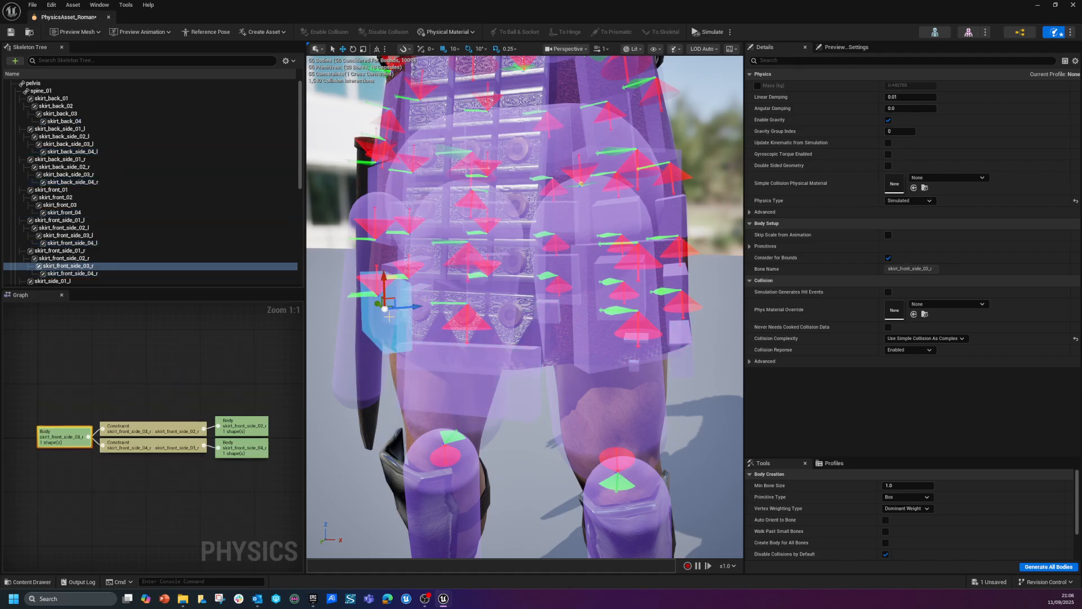
left_click_drag(388, 398, 525, 399, "alt")
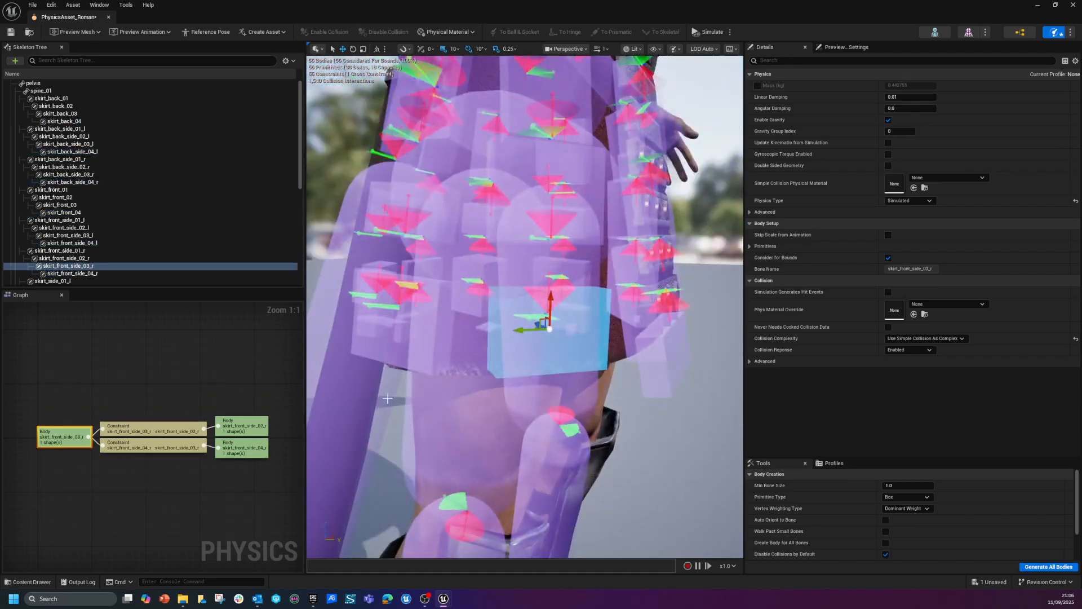
left_click(386, 319)
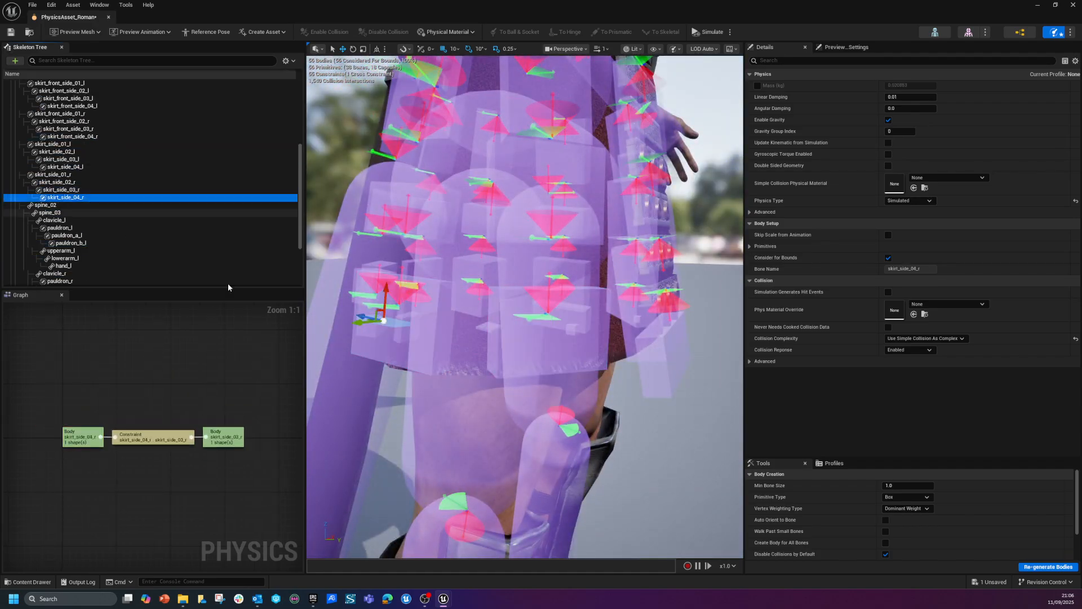
left_click_drag(382, 294, 386, 308)
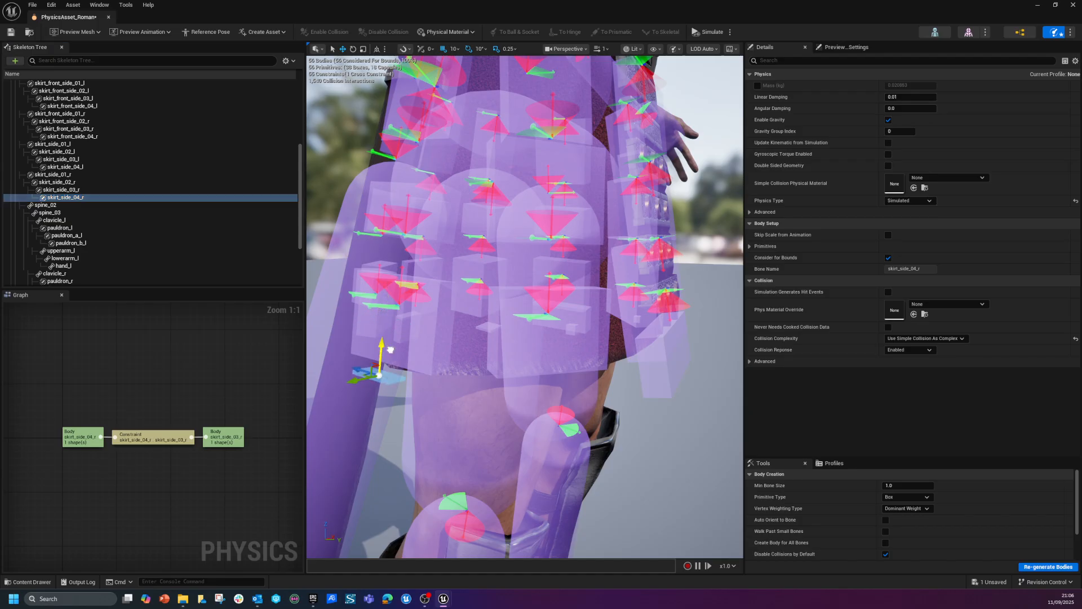
Step: Move the skirt_back_side_04_r body down below the skirt_back_side_03_r body towards the skirt's hem
left_click(53, 168)
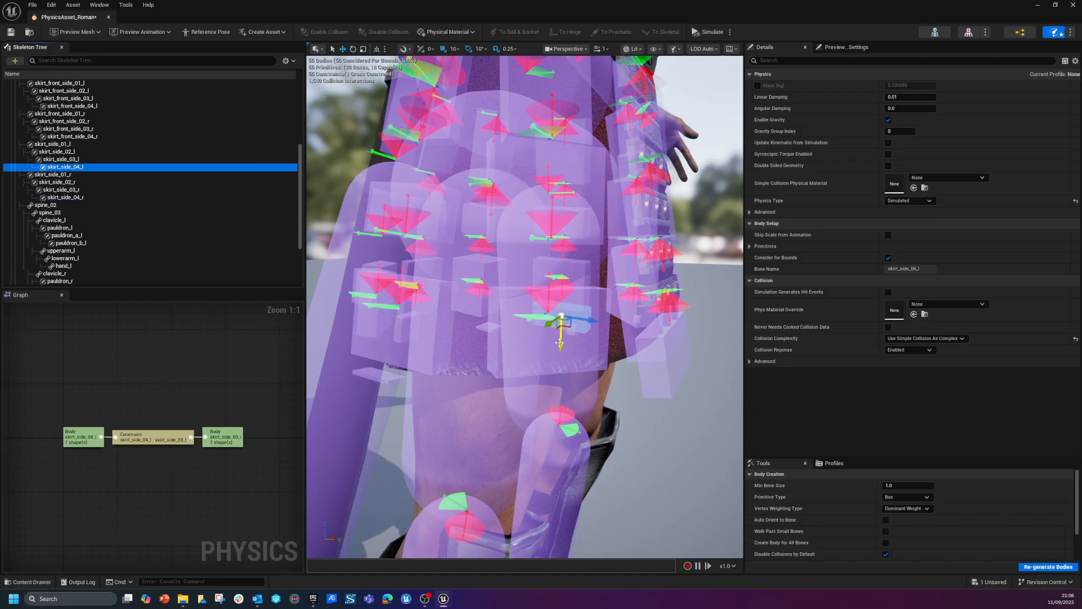
left_click(158, 197)
key("f")
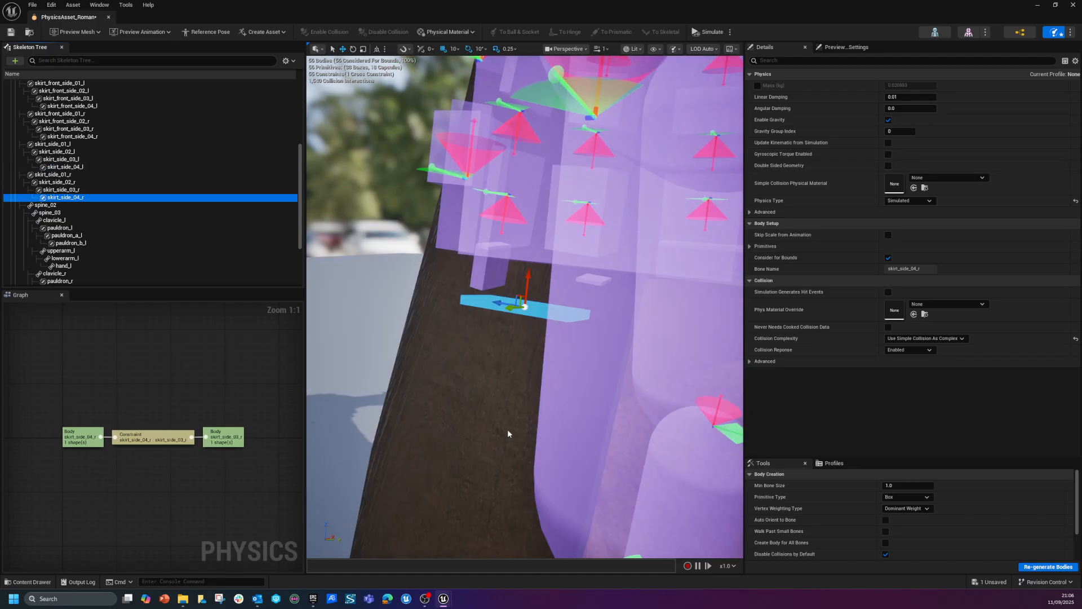
mouse_move(511, 386)
left_mouse_down("alt")
mouse_move(499, 420)
mouse_move(511, 386)
left_mouse_up("alt")
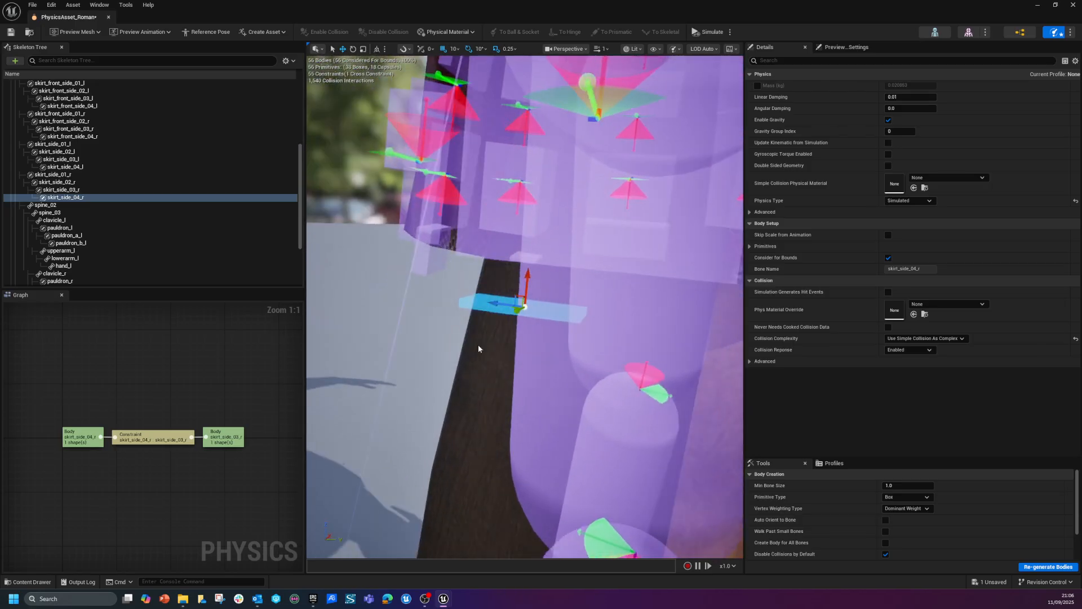
left_click(416, 197)
left_click(63, 183)
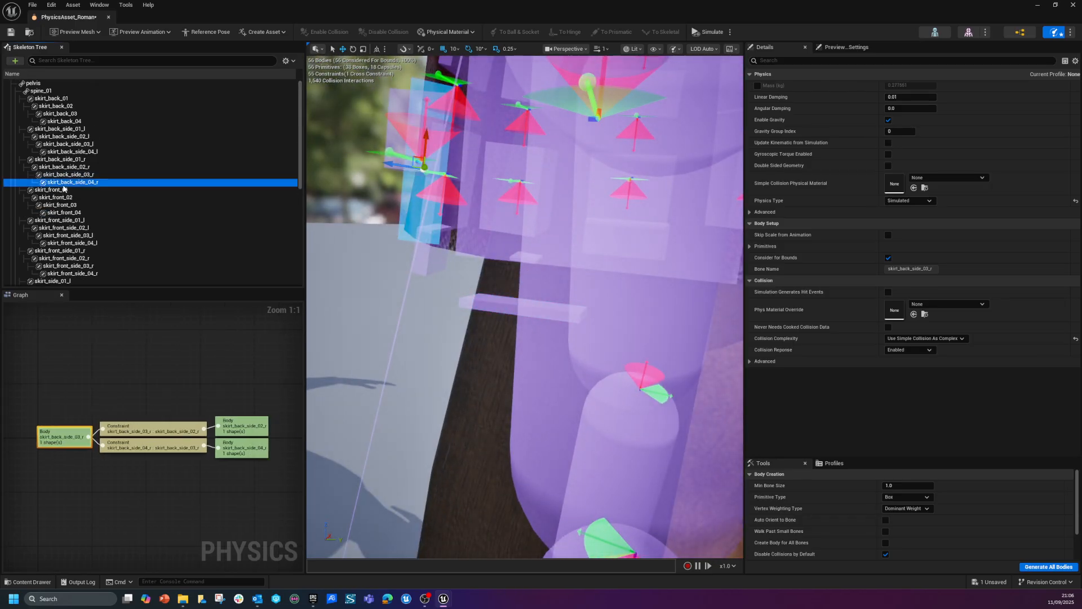
left_click_drag(437, 116, 427, 221)
left_click_drag(528, 413, 637, 409, "alt")
key("f")
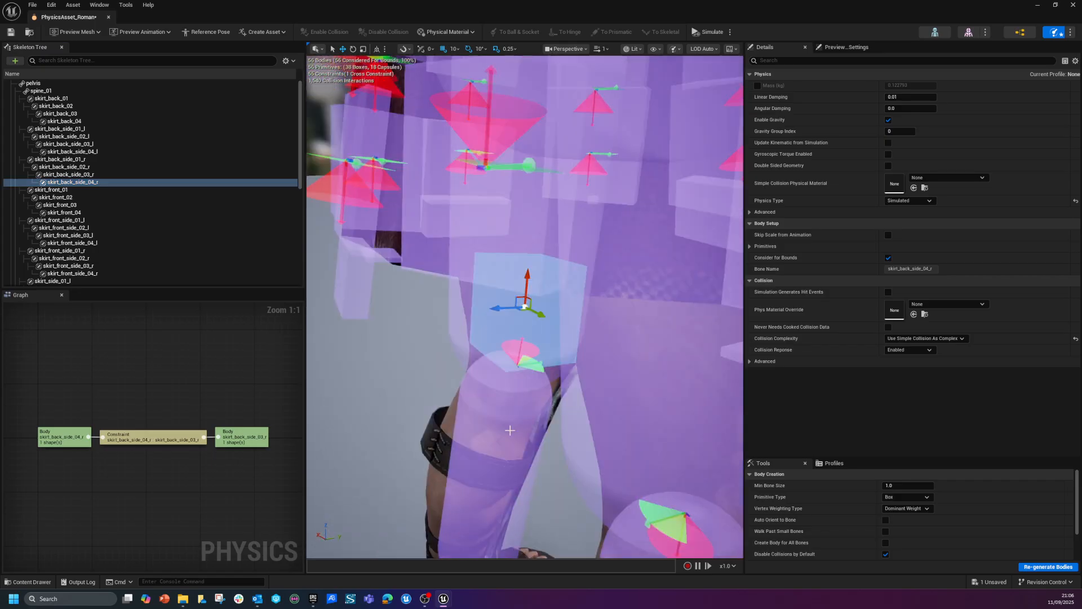
left_click_drag(528, 413, 597, 409, "alt")
scroll(568, 286, "down", 6)
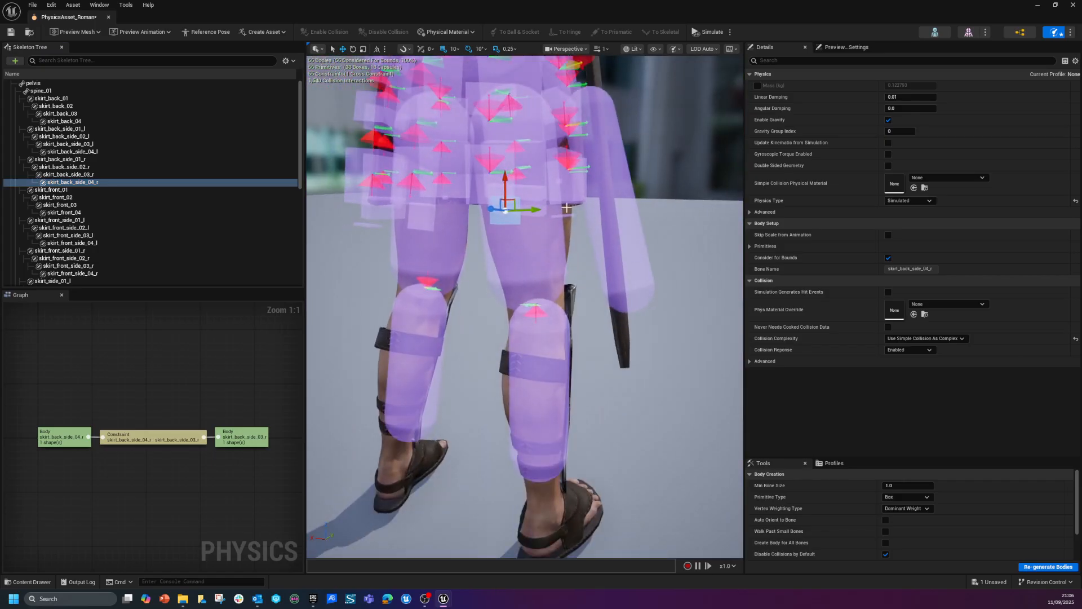
Step: Move the skirt_front_04 body down to the hem at the front of the skirt
left_click(572, 189)
key("f")
left_click_drag(657, 355, 524, 354, "alt")
scroll(592, 355, "down", 6)
middle_click_drag(626, 230, 553, 224, "alt")
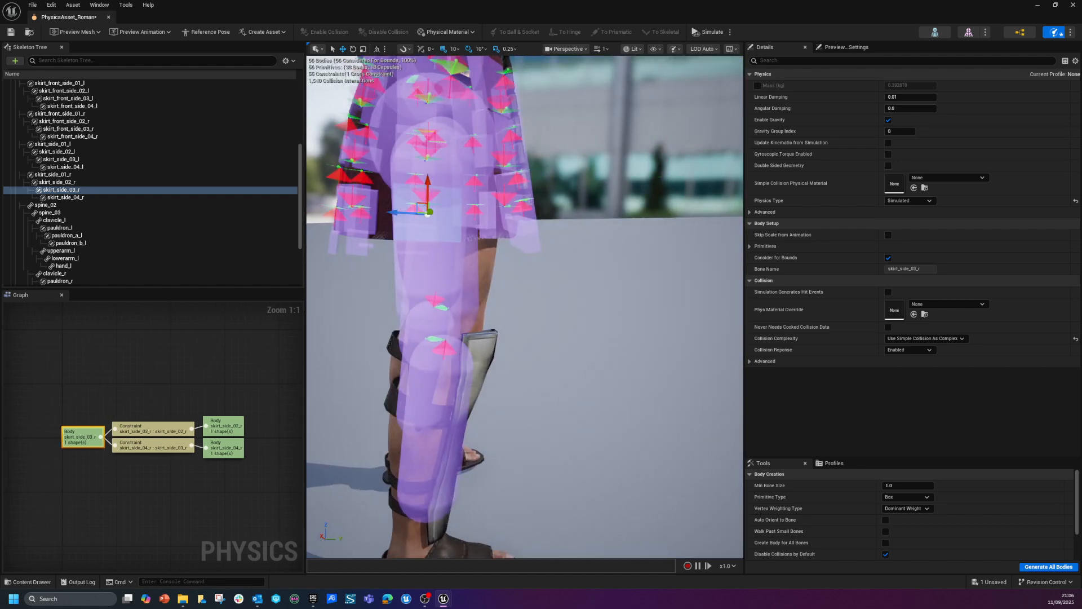
left_click(525, 236)
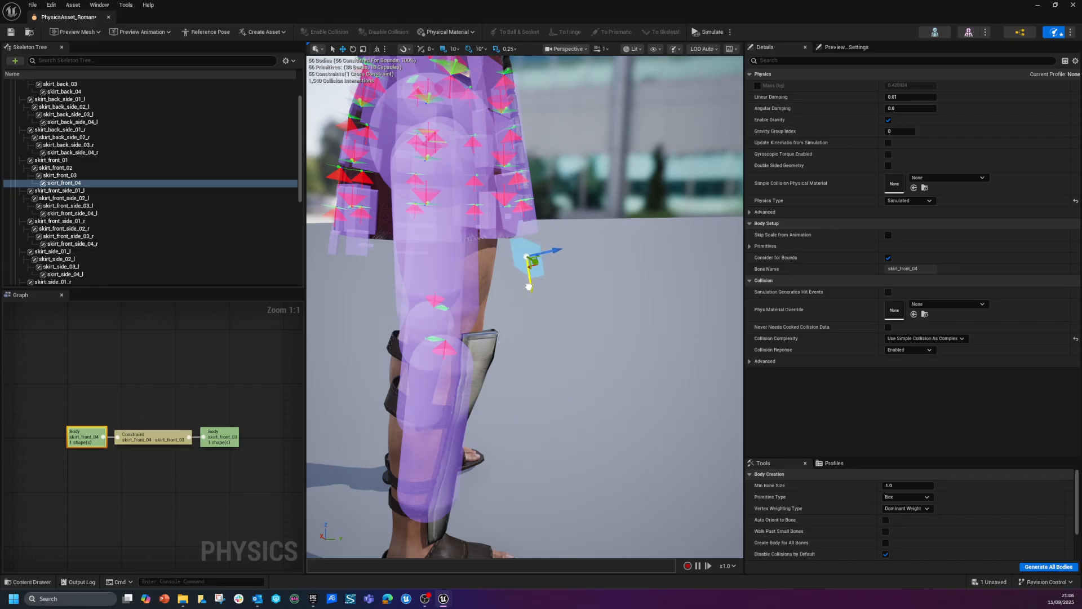
Step: Run the physics simulation and check how the skirt bodies behave from the side and the back
left_click(710, 31)
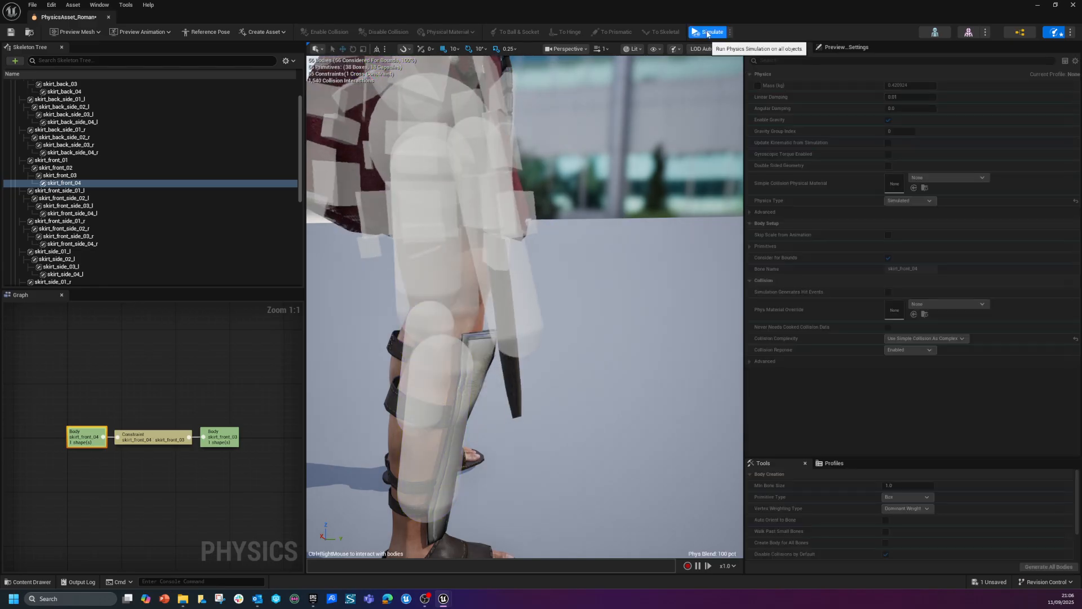
left_click(710, 31)
right_click_drag(643, 215, 646, 175)
left_click(710, 31)
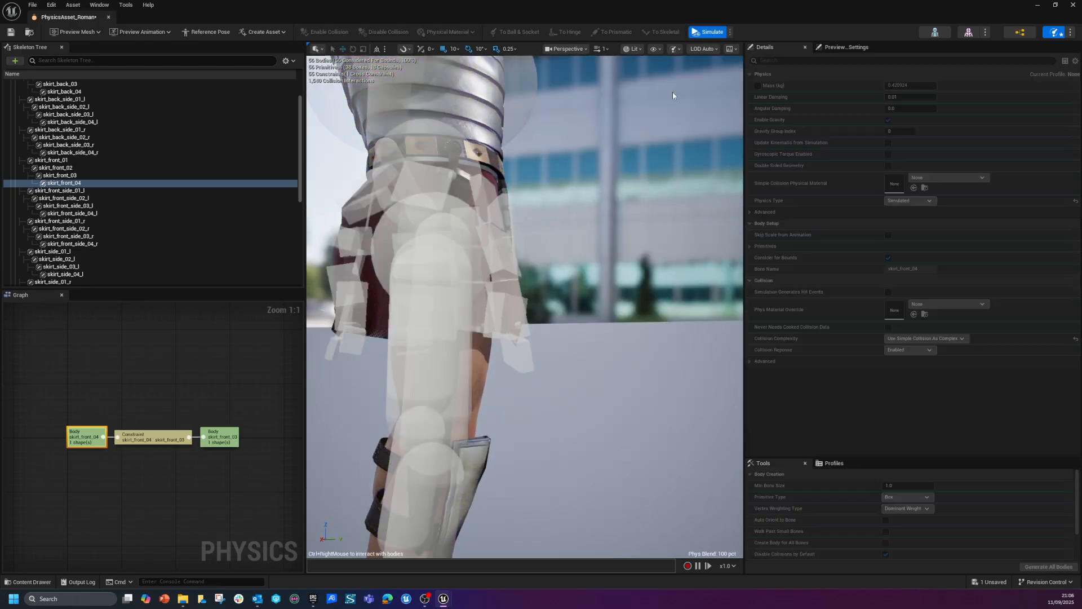
right_click_drag(525, 304, 564, 300)
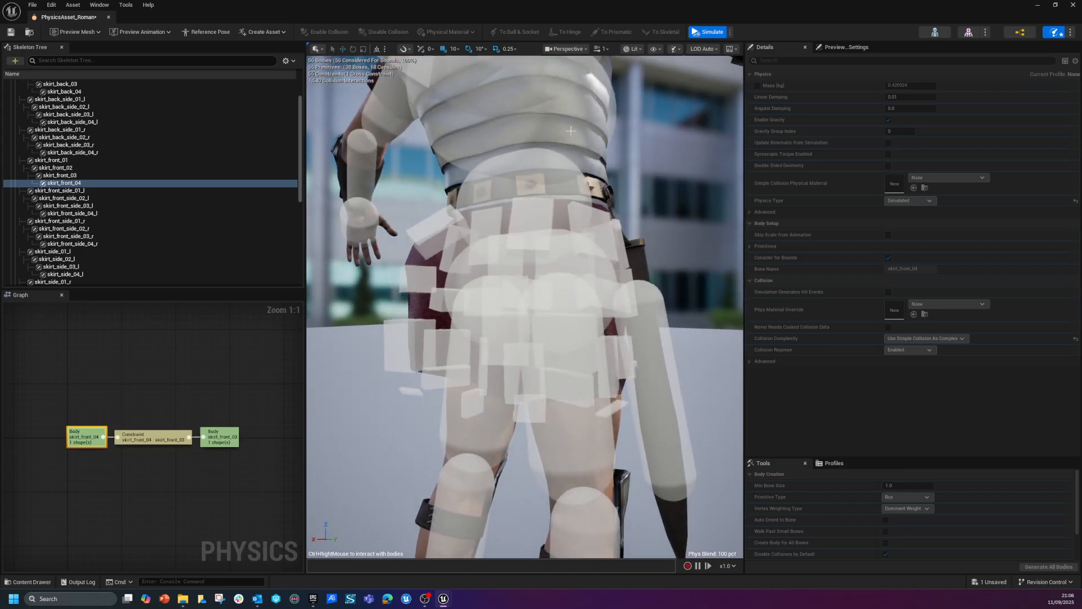
left_click(712, 36)
Step: Move the skirt_back_side_01_r body outward, away from the hips, to fit the upper skirt strip
right_click_drag(530, 186, 557, 232)
left_click(514, 136)
key("f")
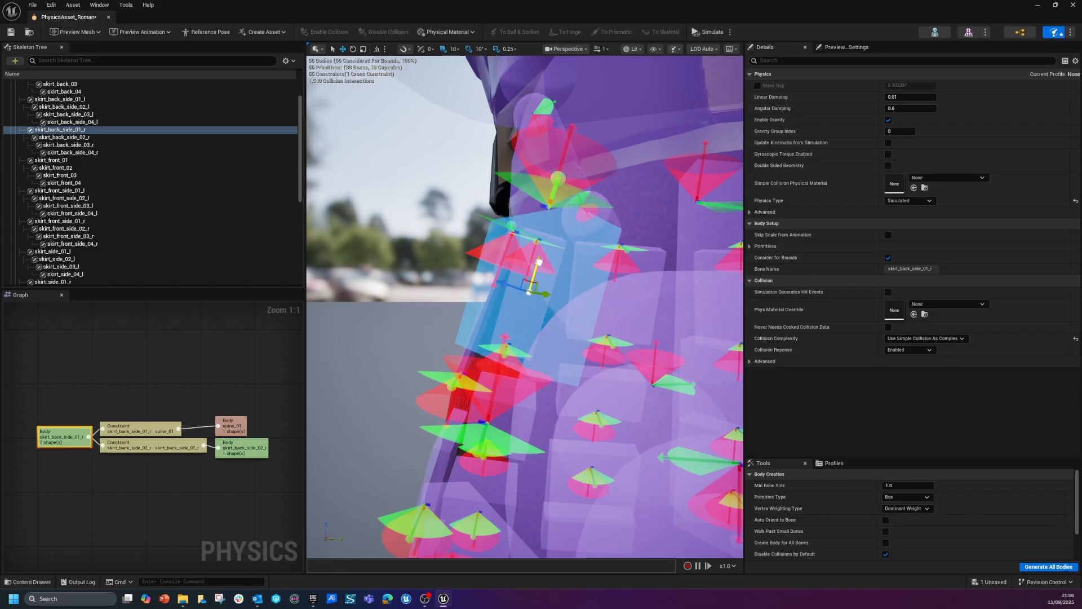
left_click_drag(533, 288, 445, 293, "alt")
mouse_move(555, 243)
left_mouse_down("alt")
mouse_move(581, 240)
mouse_move(589, 223)
mouse_move(555, 243)
left_mouse_up("alt")
left_click_drag(501, 283, 482, 276)
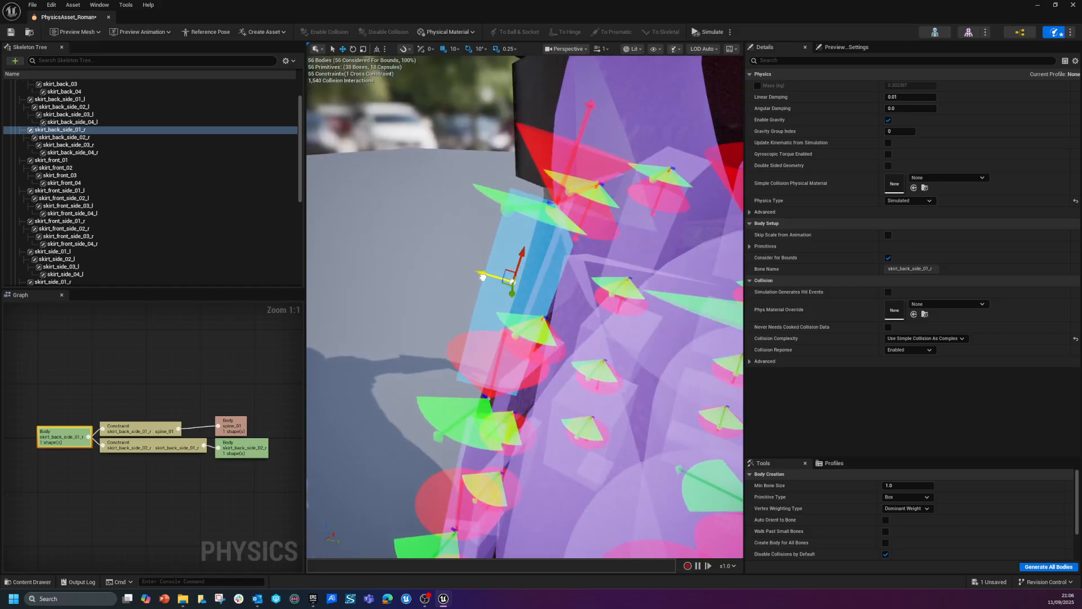
left_click_drag(640, 304, 619, 296, "alt")
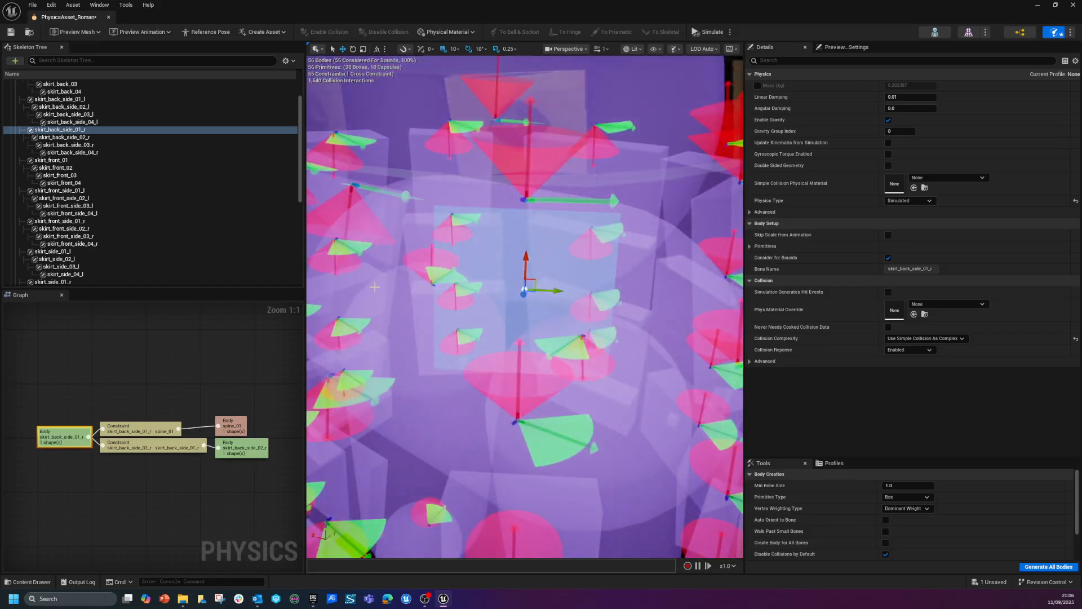
Step: Scale the four bodies skirt_back_side_01_l to skirt_back_side_04_l thinner together so they match the skirt strip
left_click(375, 287)
key("f")
left_click_drag(565, 367, 634, 330, "alt")
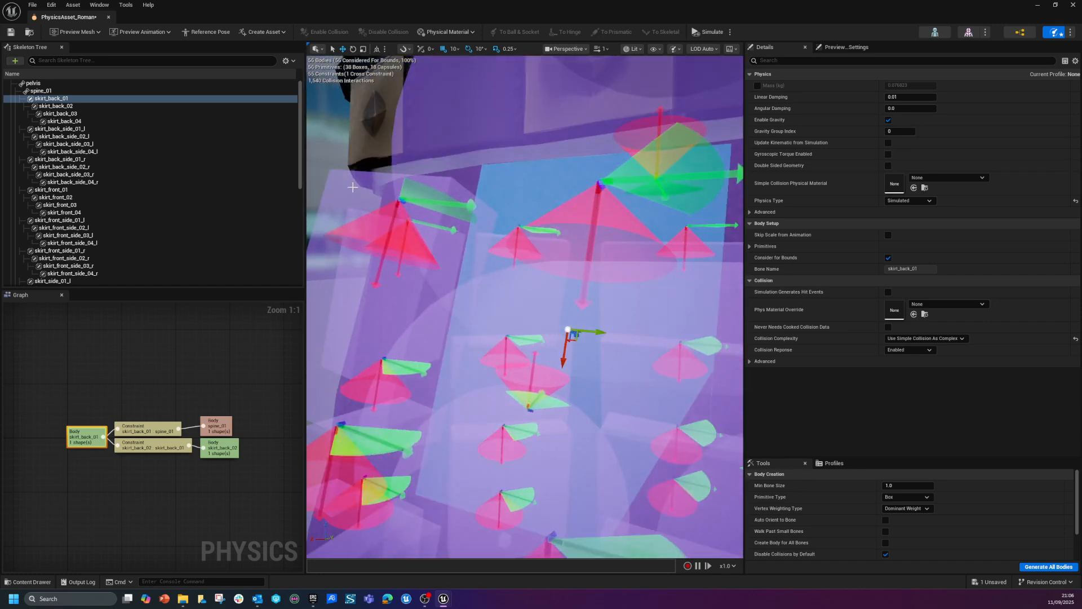
left_click(328, 246)
left_click_drag(439, 276, 487, 295, "alt")
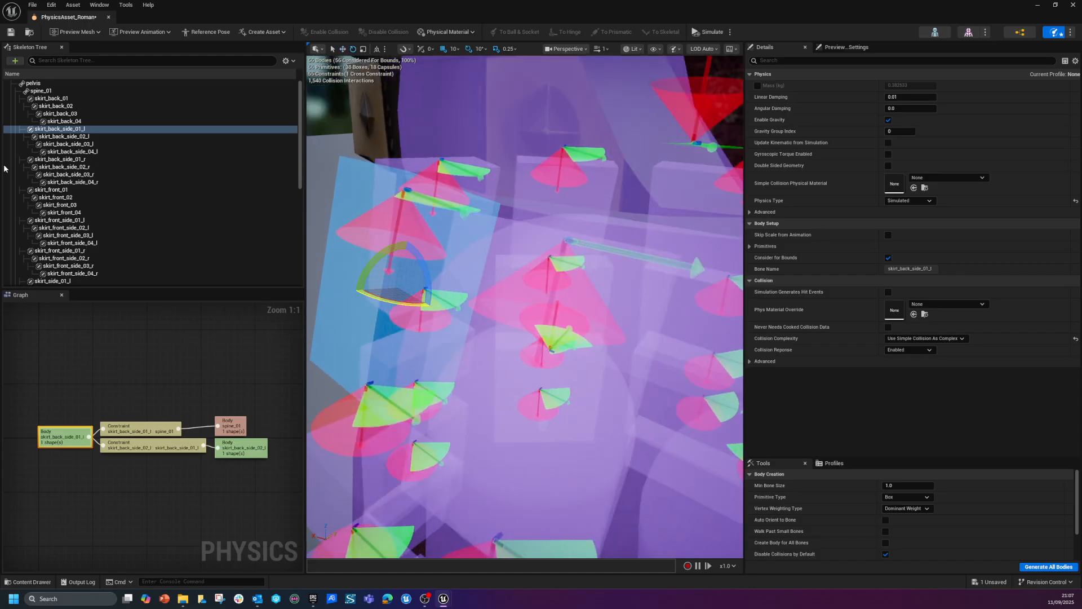
left_click(99, 154, "shift")
left_click(103, 154)
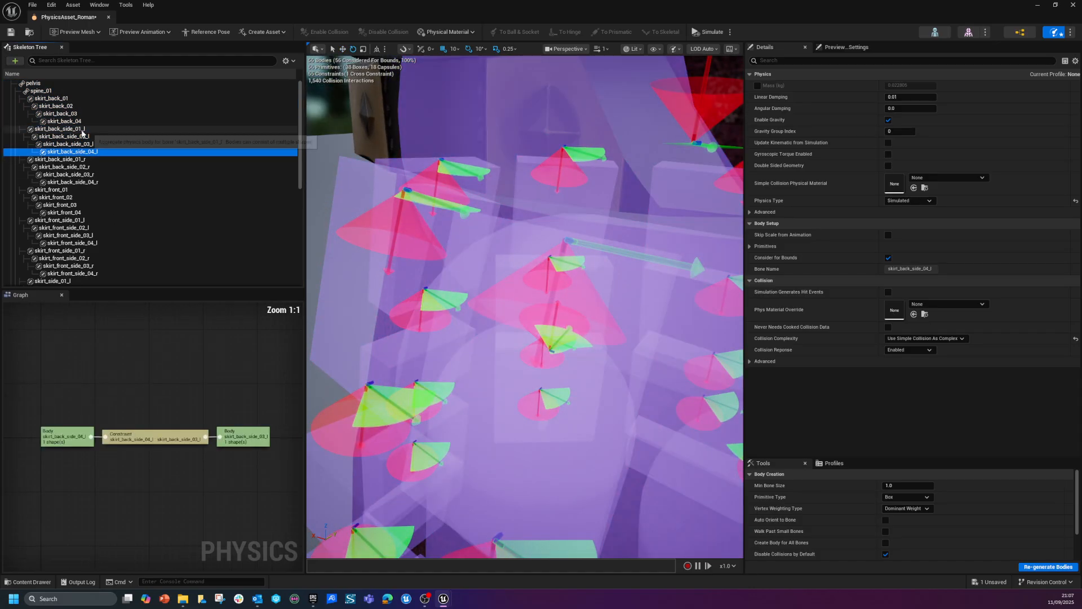
left_click(82, 130, "shift")
left_click_drag(510, 323, 510, 339)
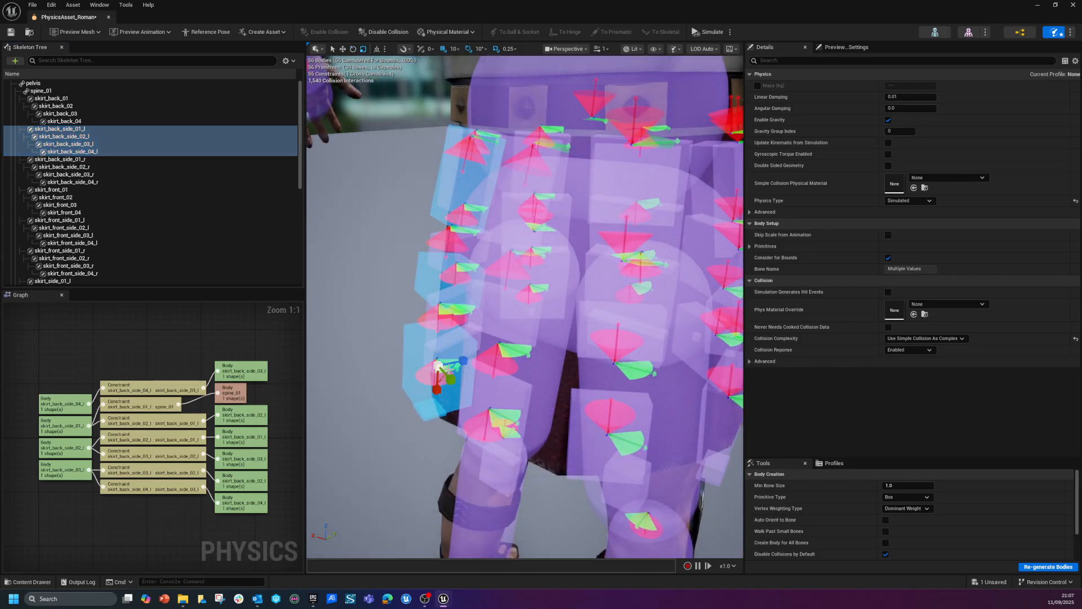
left_click_drag(464, 361, 464, 361)
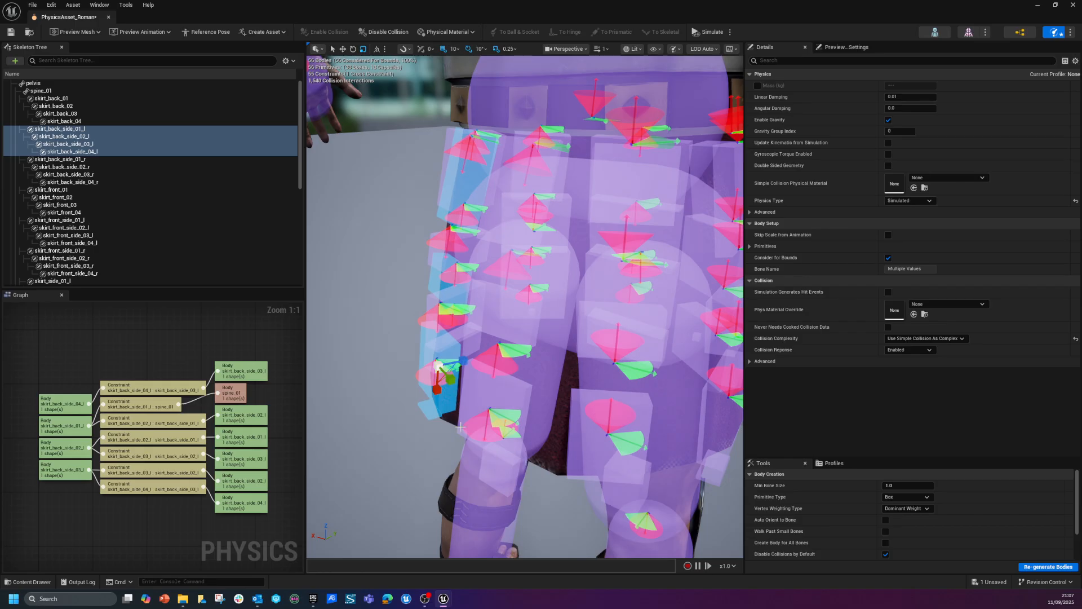
right_click_drag(434, 415, 631, 410)
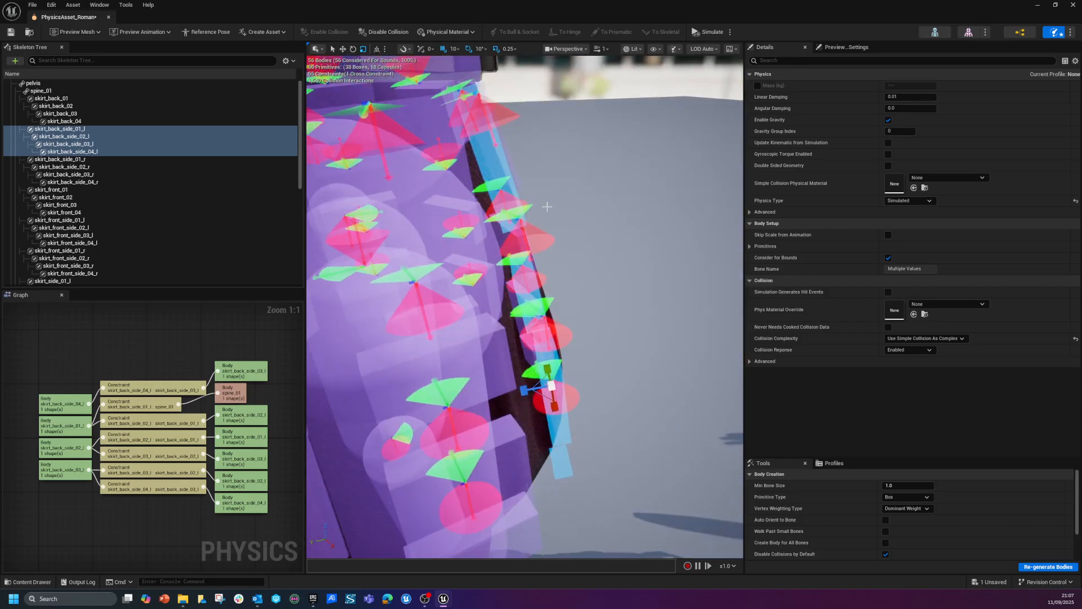
Step: Scale down the skirt_back_side_01_l body, running the physics simulation before and after the change
left_click(705, 33)
left_click(706, 34)
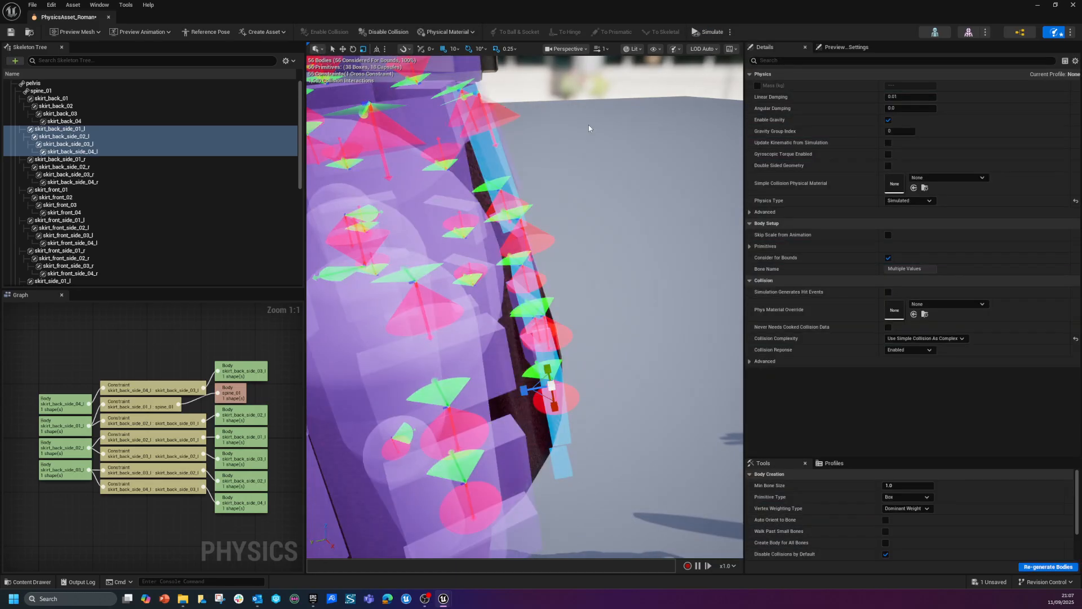
left_click(499, 157)
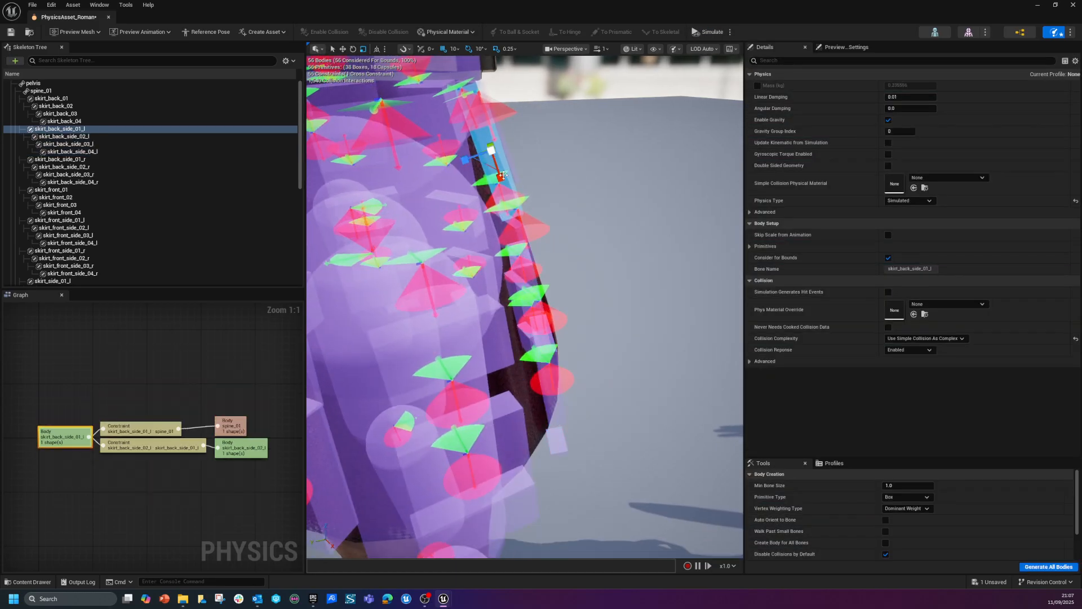
left_click(711, 32)
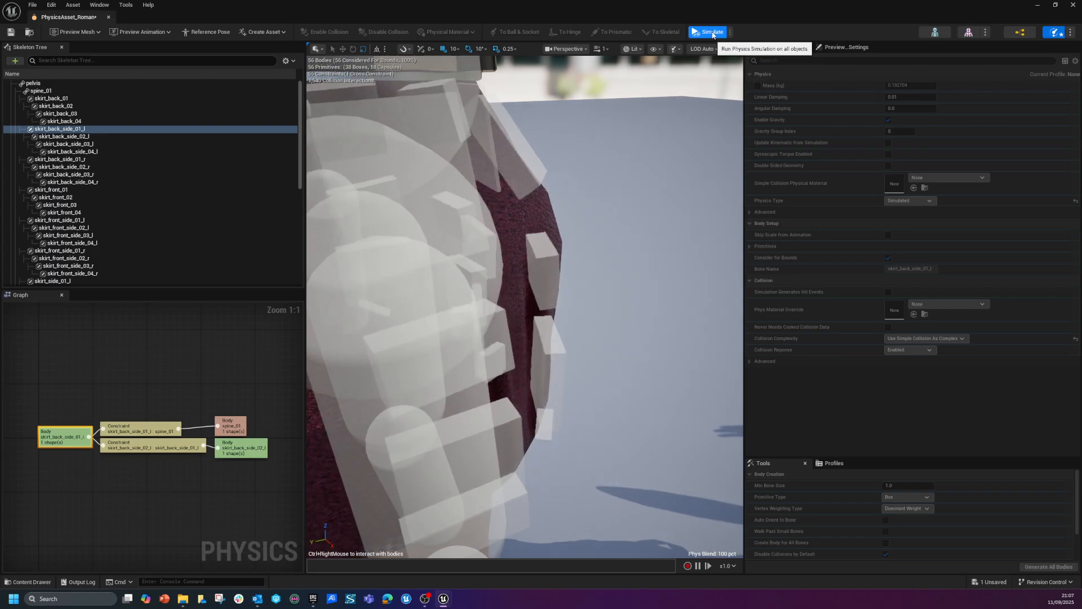
left_click(711, 32)
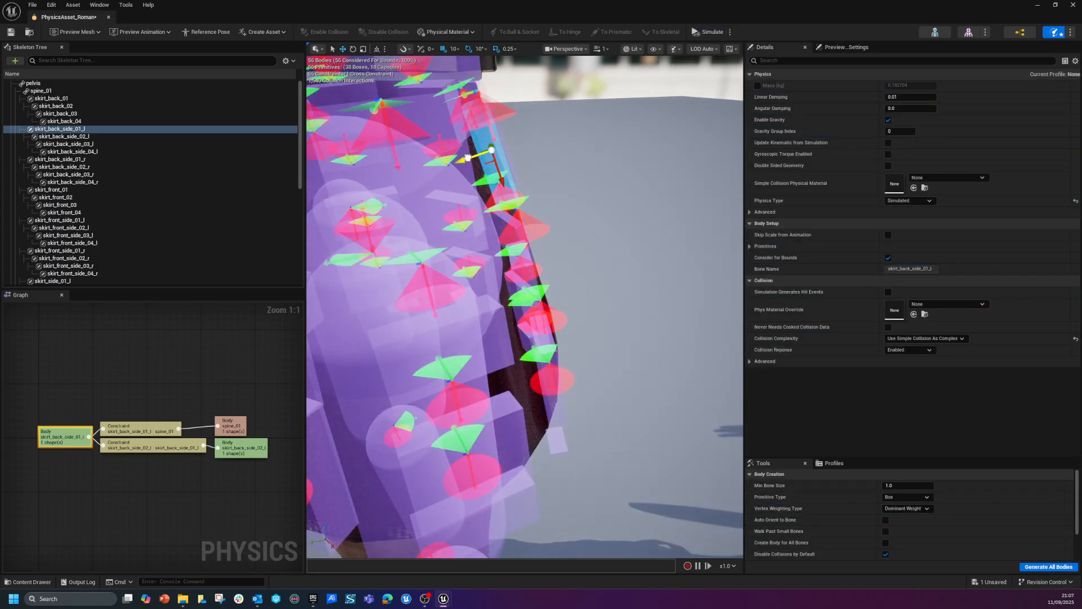
left_click_drag(593, 164, 529, 74, "alt")
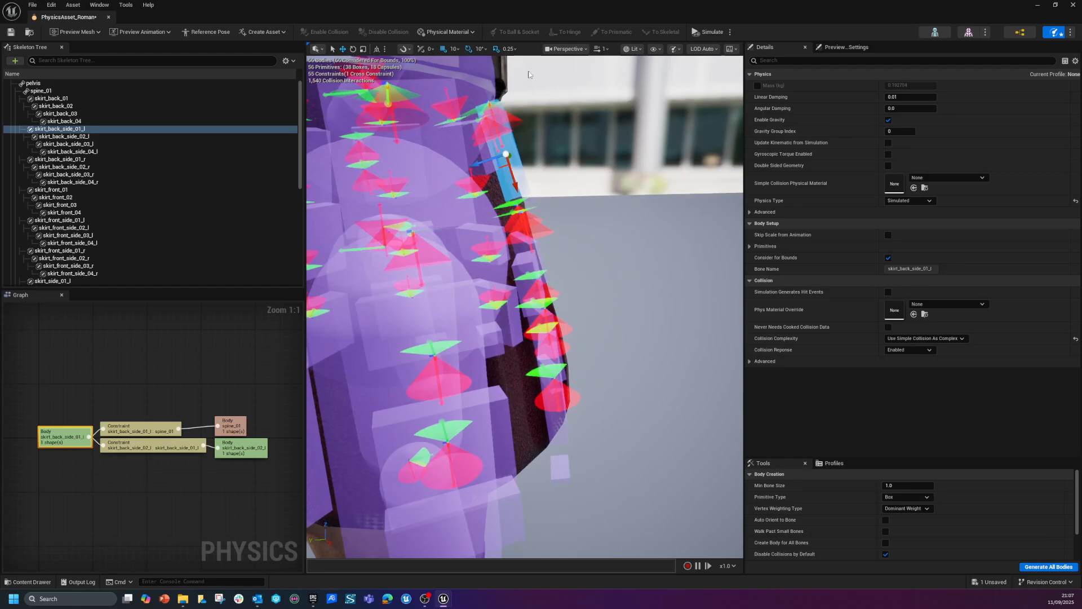
Step: Run the physics simulation again and check the whole skirt from the side and the front
left_click(468, 138)
scroll(469, 138, "down", 5)
left_click_drag(469, 138, 613, 305, "alt")
left_click(711, 32)
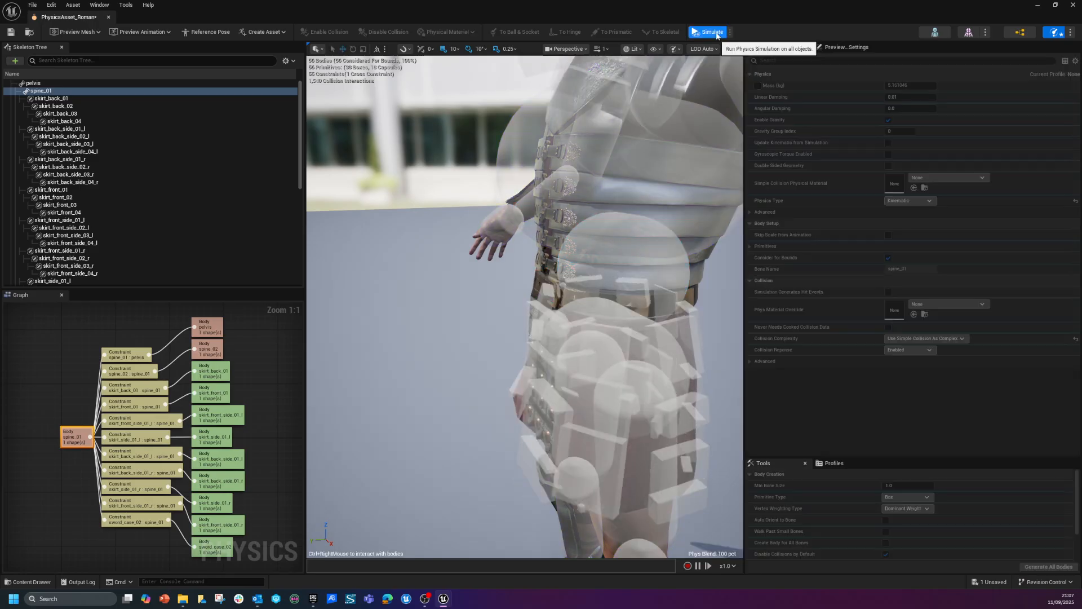
left_click(713, 33)
left_click_drag(544, 269, 572, 258, "alt")
left_click_drag(577, 325, 609, 319, "alt")
left_click(709, 32)
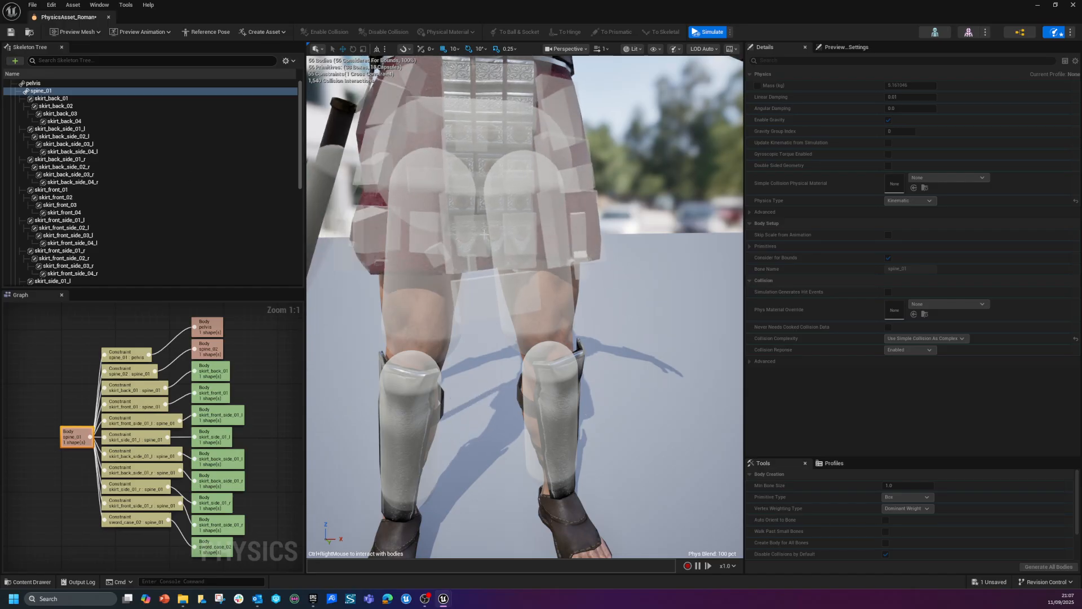
left_click(715, 32)
Step: Select all skirt bodies from skirt_back_01 to skirt_side_04_r, and from their graph select all of their constraints
left_click(65, 99)
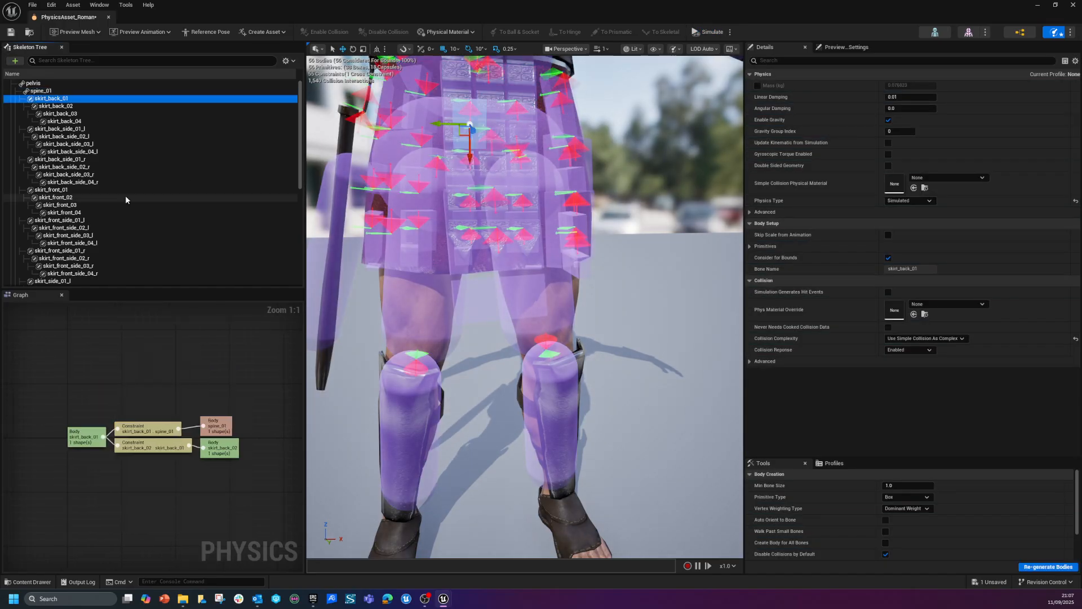
scroll(139, 195, "down", 2)
scroll(130, 224, "down", 1)
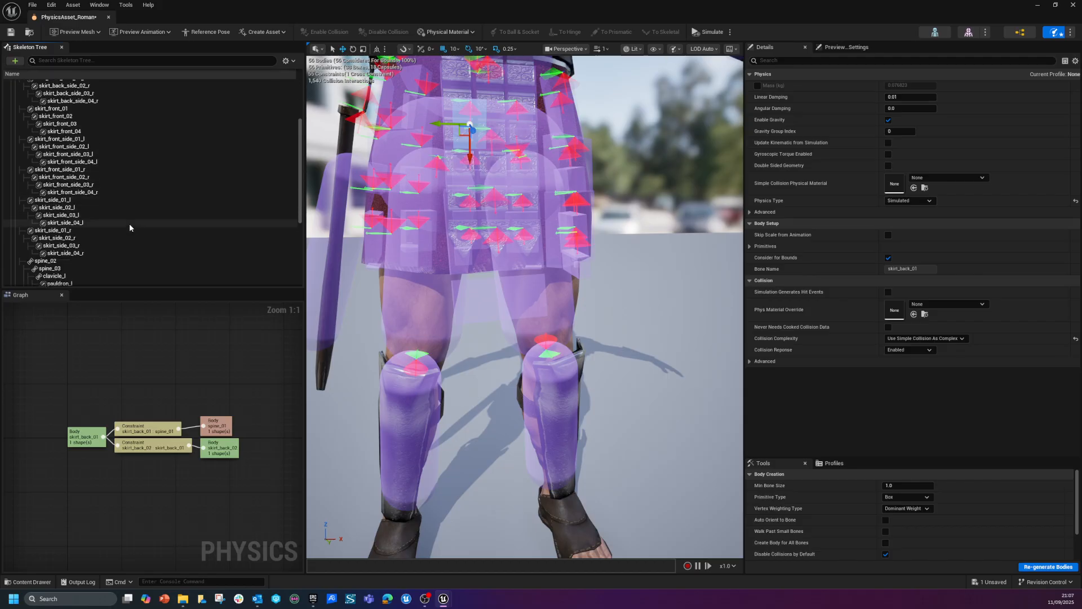
left_click(85, 252, "shift")
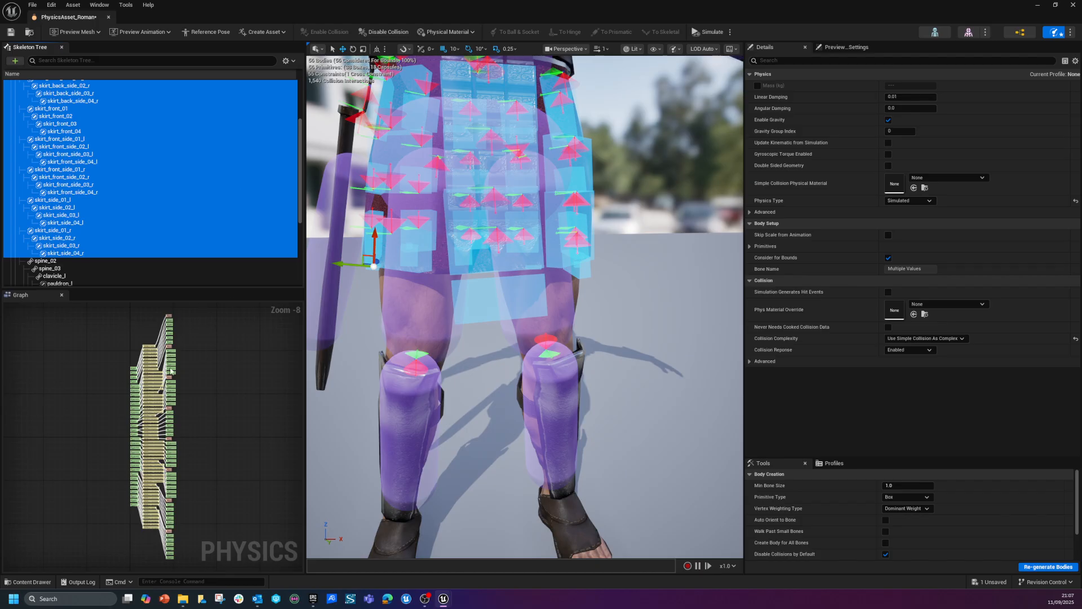
scroll(141, 369, "up", 6)
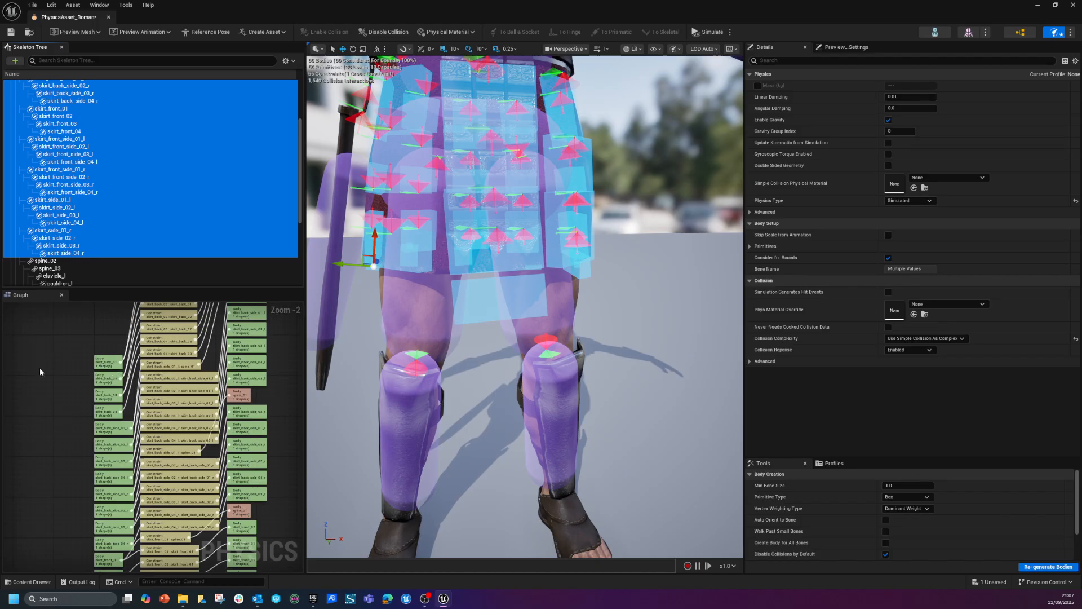
scroll(190, 392, "down", 4)
left_click_drag(191, 316, 202, 431)
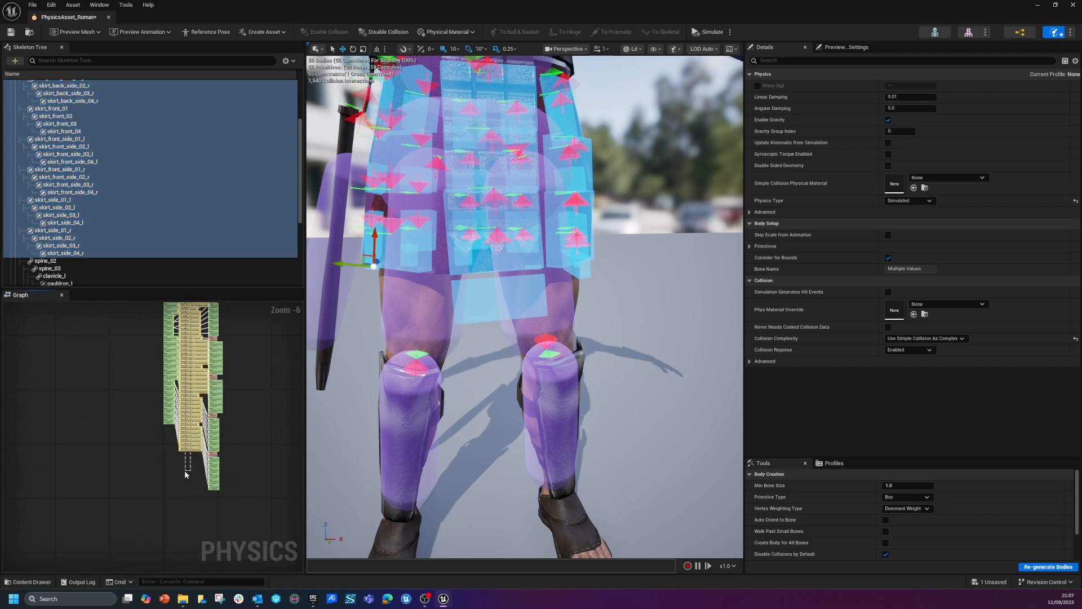
left_click_drag(185, 470, 185, 469)
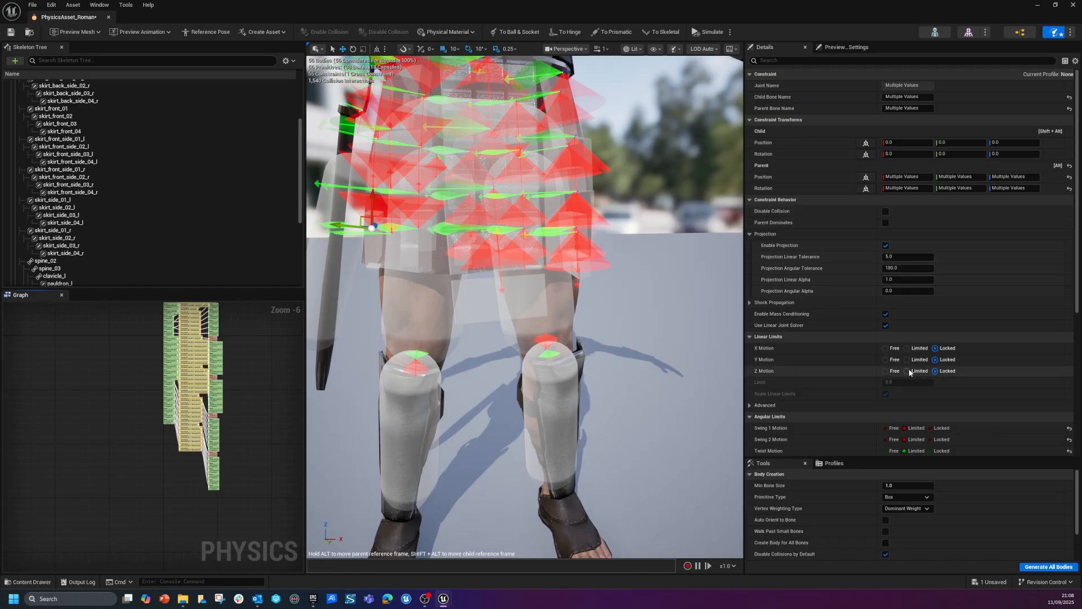
Step: Set the Z Motion of all selected skirt constraints to Locked and review their linear and angular limits
left_click(946, 371)
scroll(959, 362, "down", 3)
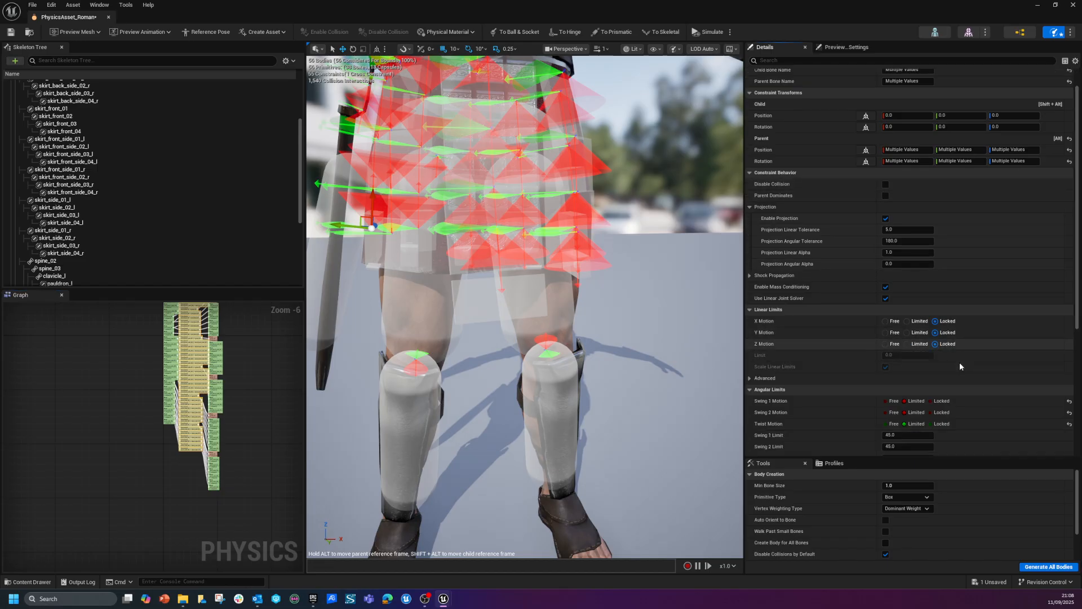
scroll(897, 242, "up", 3)
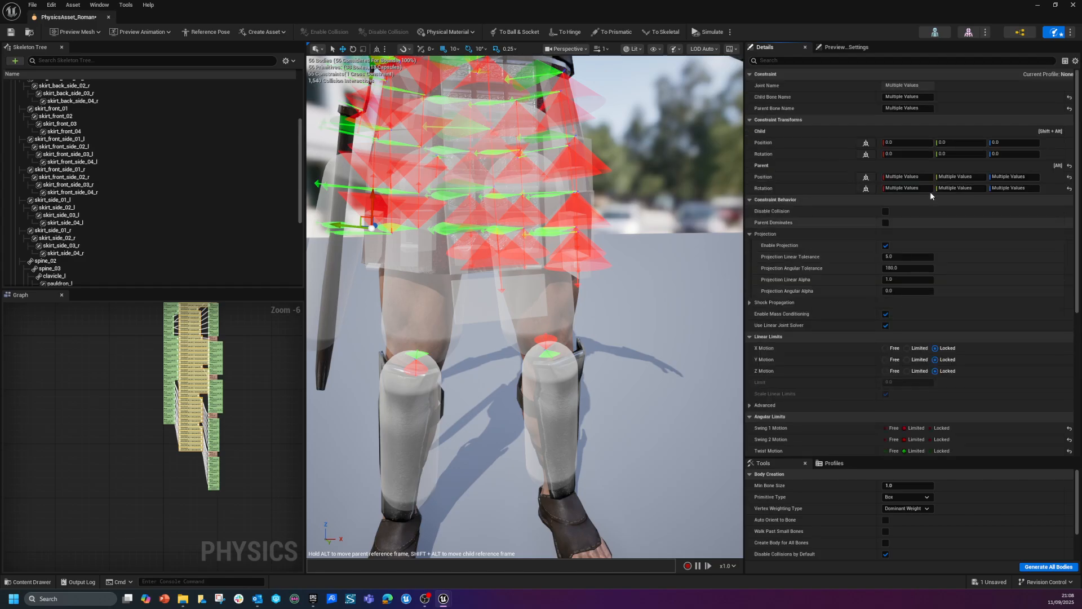
Step: Set the selected skirt constraints' Twist Limit to 1 and both their Swing 1 and Swing 2 Limits to 20
scroll(902, 304, "down", 5)
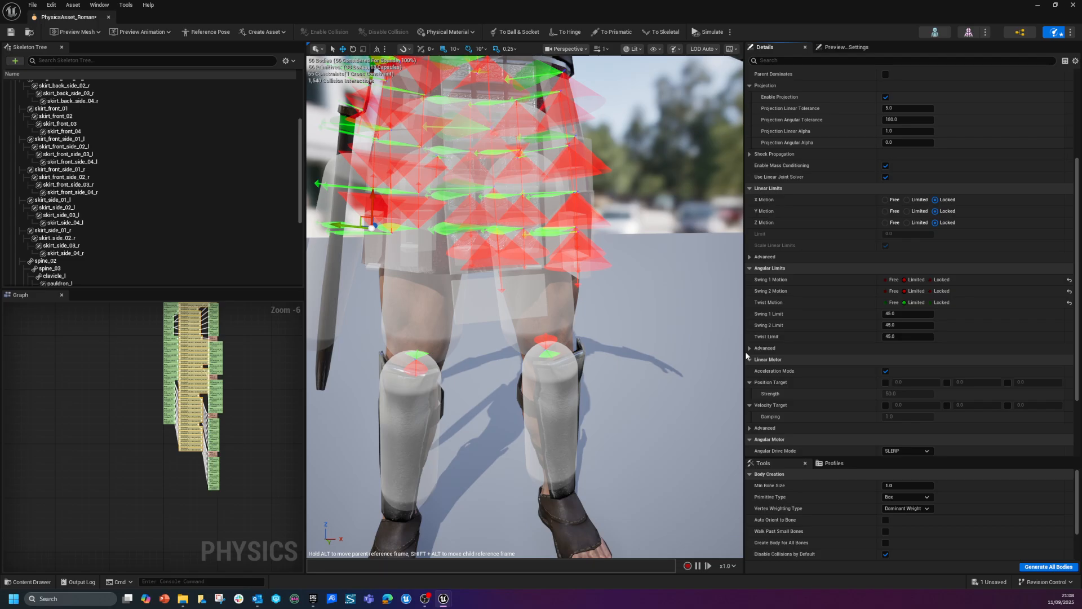
left_click(907, 325)
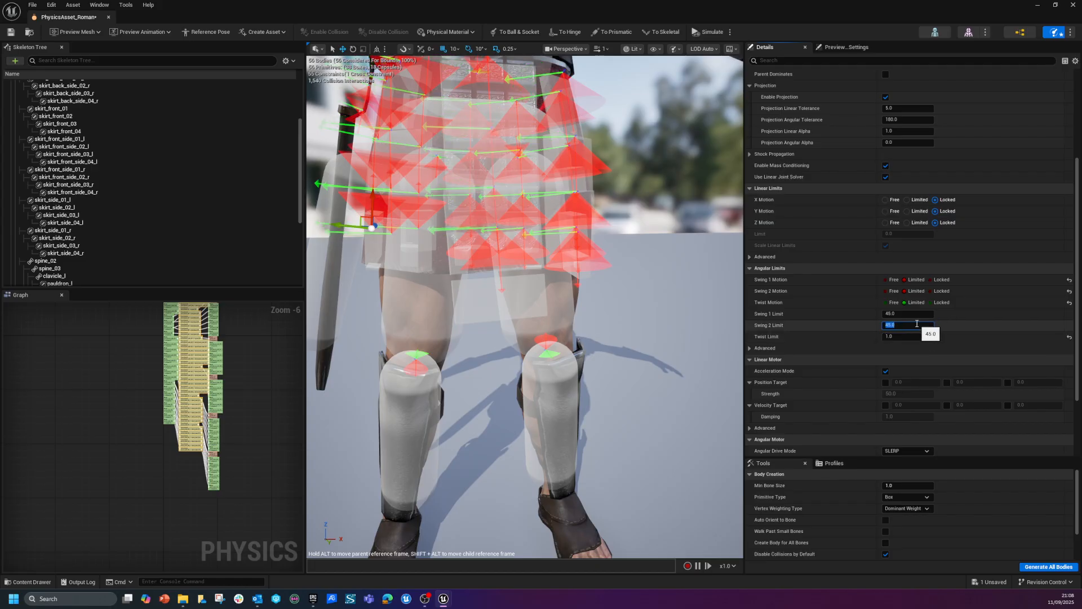
type("20")
left_click(909, 313)
key("Return")
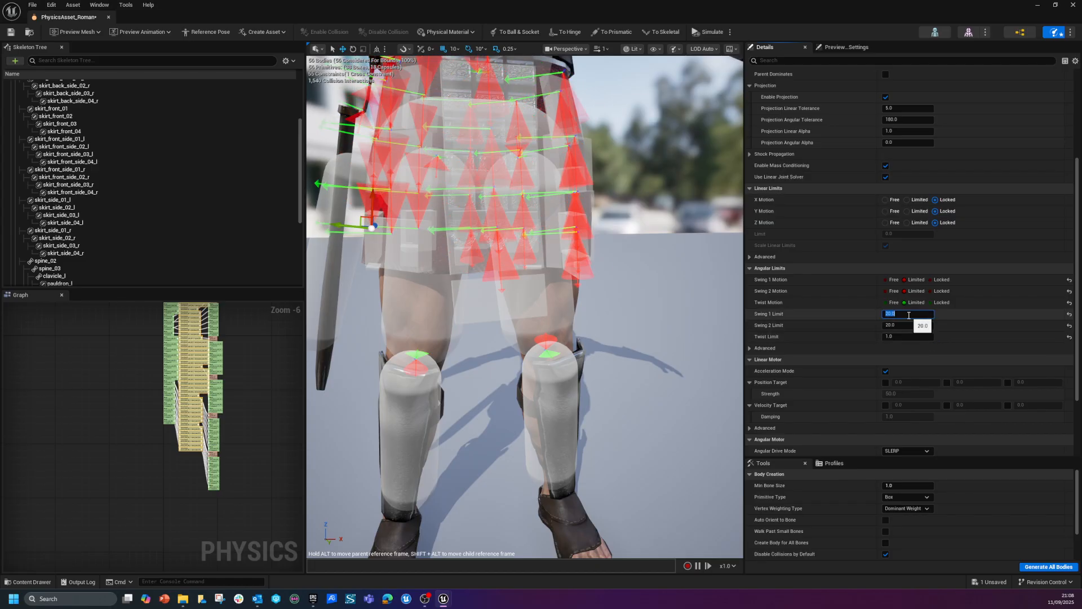
Step: Run the physics simulation twice and pull on the skirt's side near the sword to test the new angular limits
left_click(684, 169)
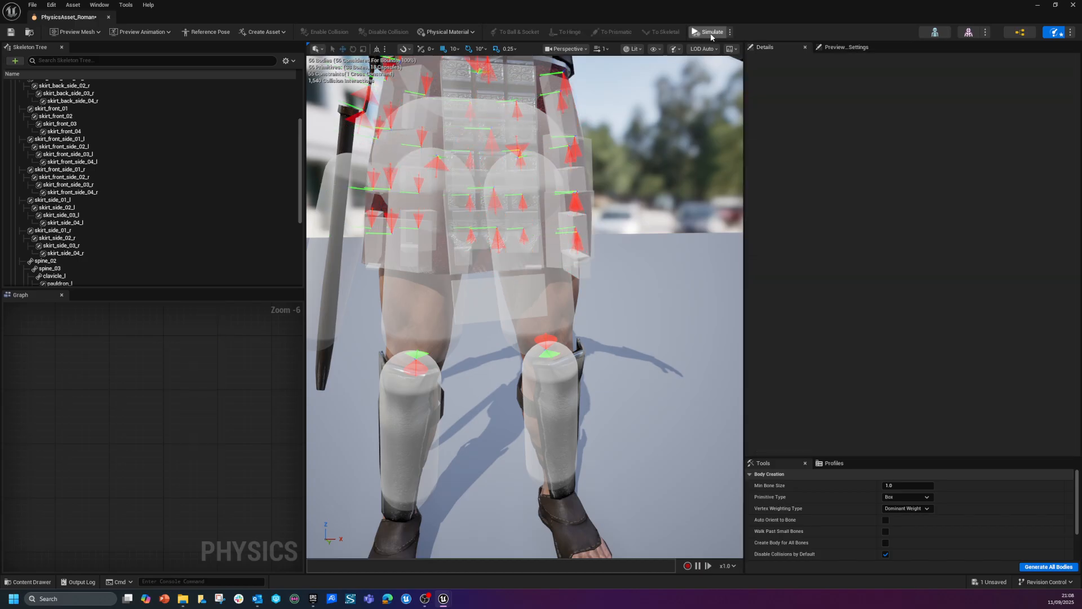
left_click(710, 33)
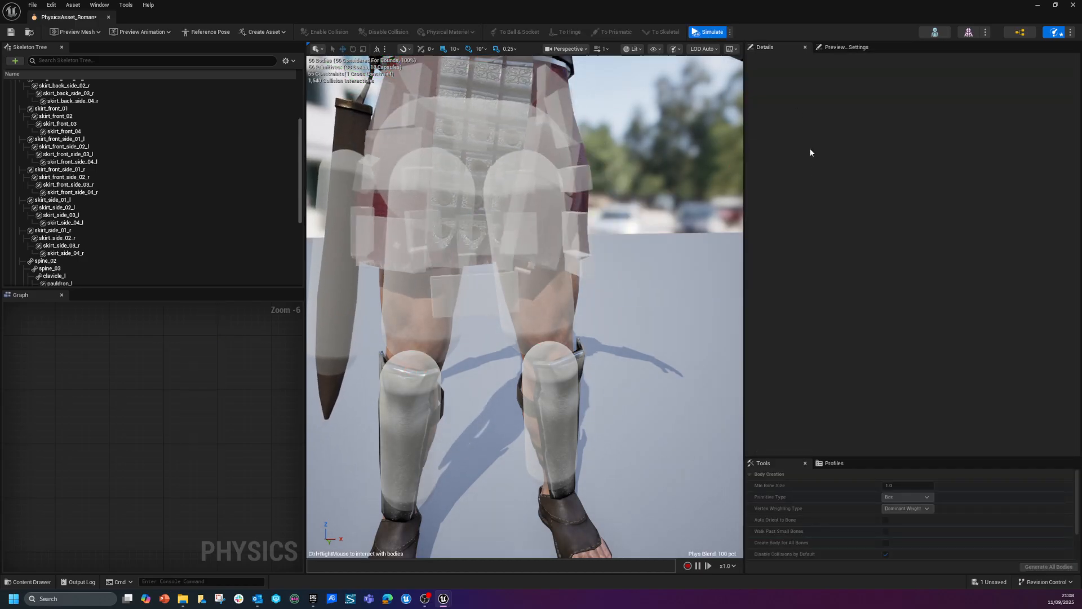
left_click(712, 30)
right_click_drag(654, 269, 626, 264)
left_click(704, 38)
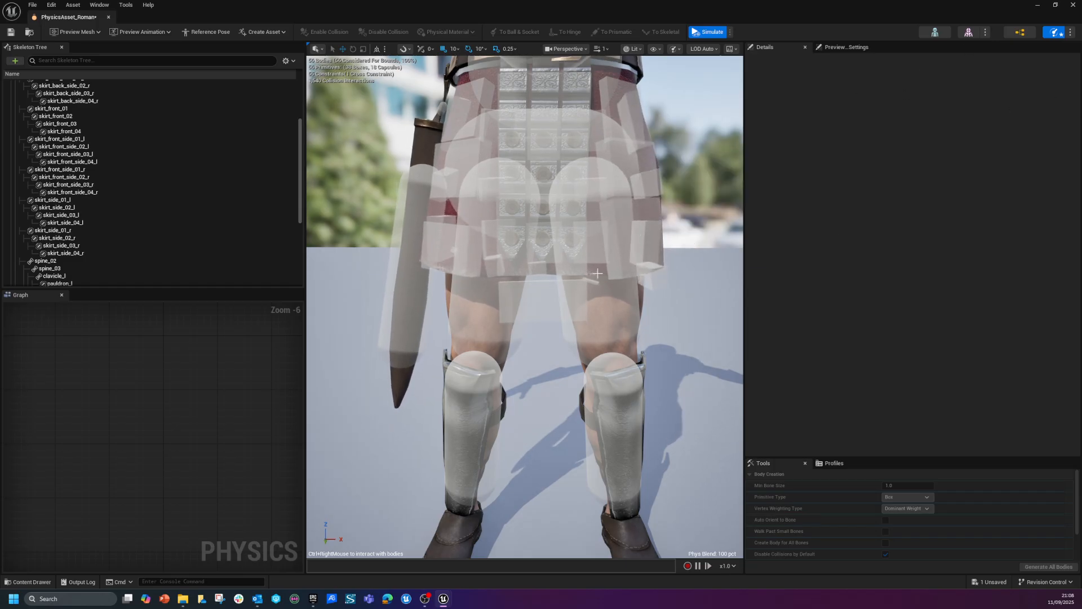
right_click_drag(450, 259, 420, 204, "ctrl")
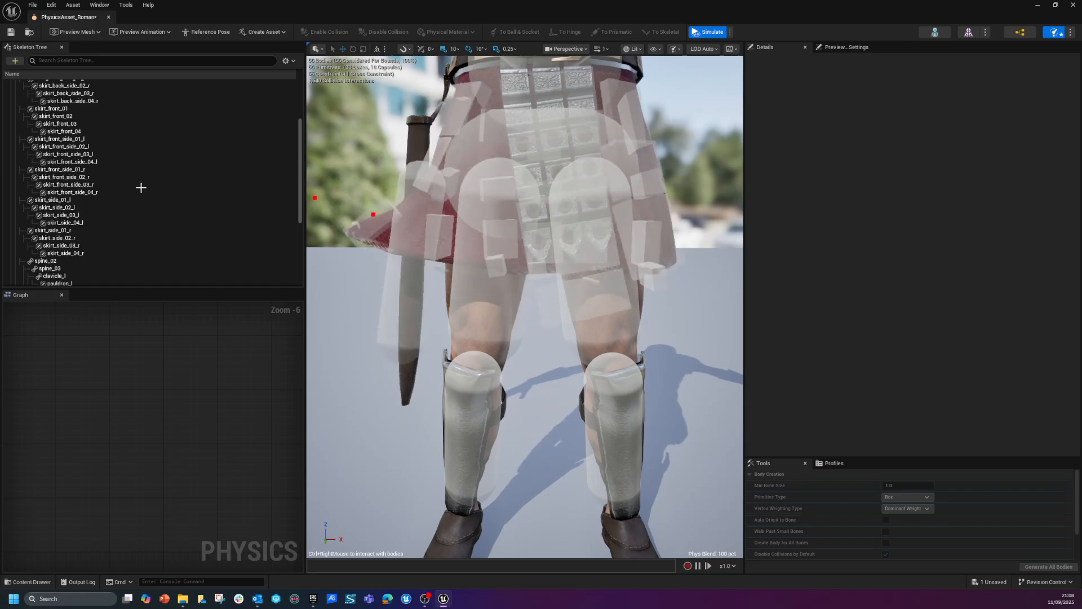
left_click(711, 31)
Step: Constrain skirt_front_side_03_l and skirt_side_03_l to each other and move the new constraint between the two bodies
left_click_drag(699, 305, 415, 359, "alt")
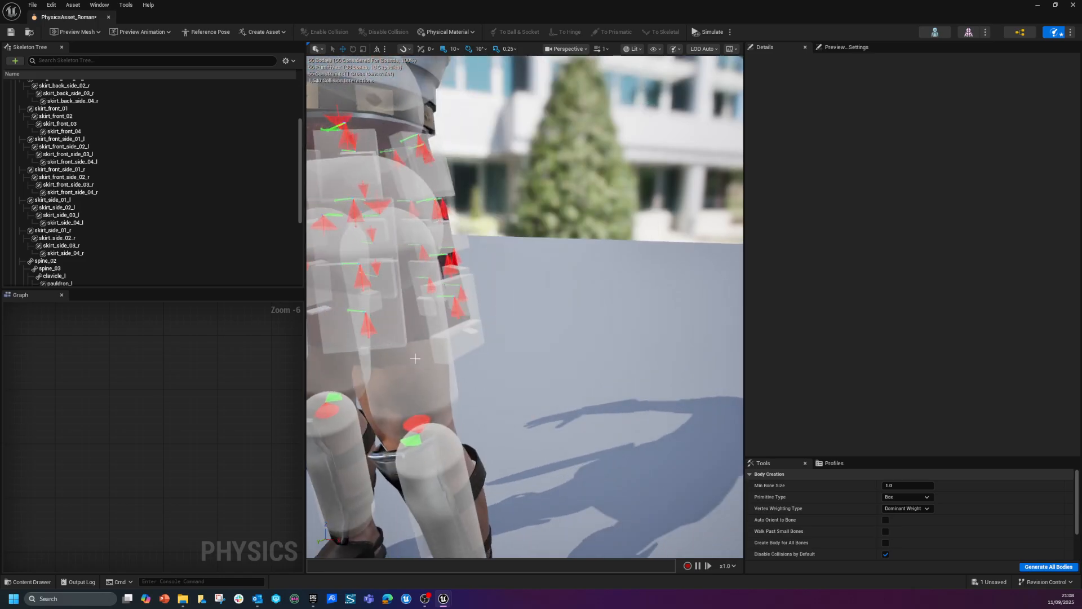
left_click(395, 302)
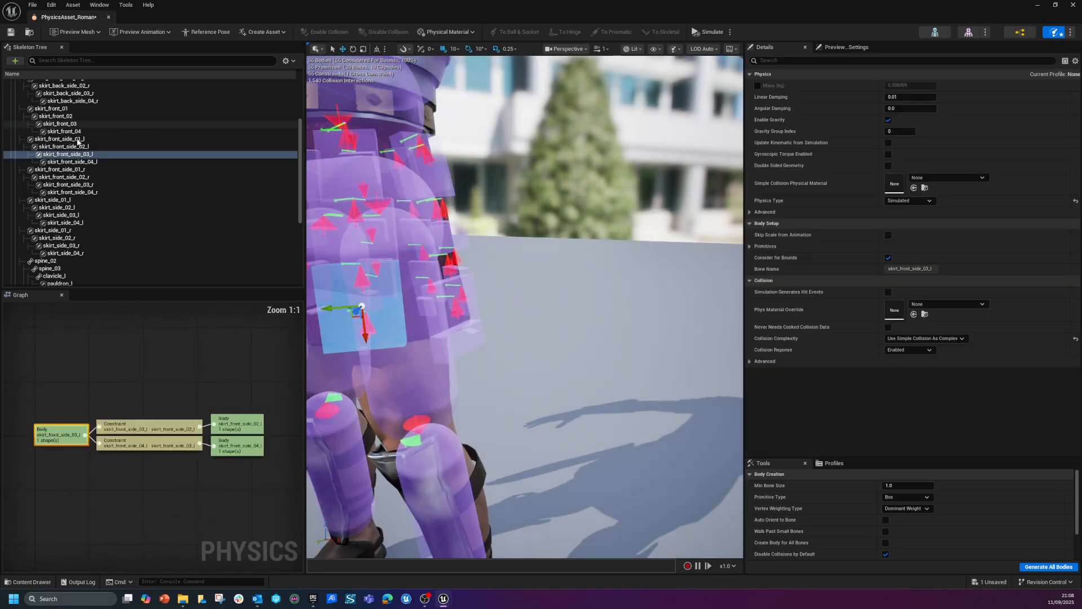
left_click_drag(518, 334, 513, 326, "alt")
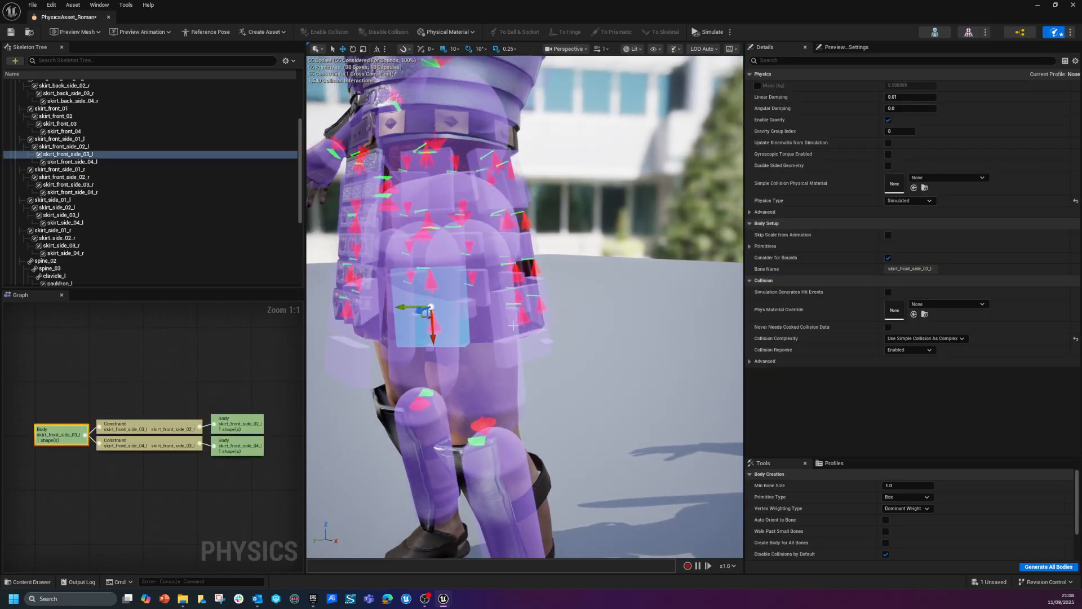
left_click(501, 316, "ctrl")
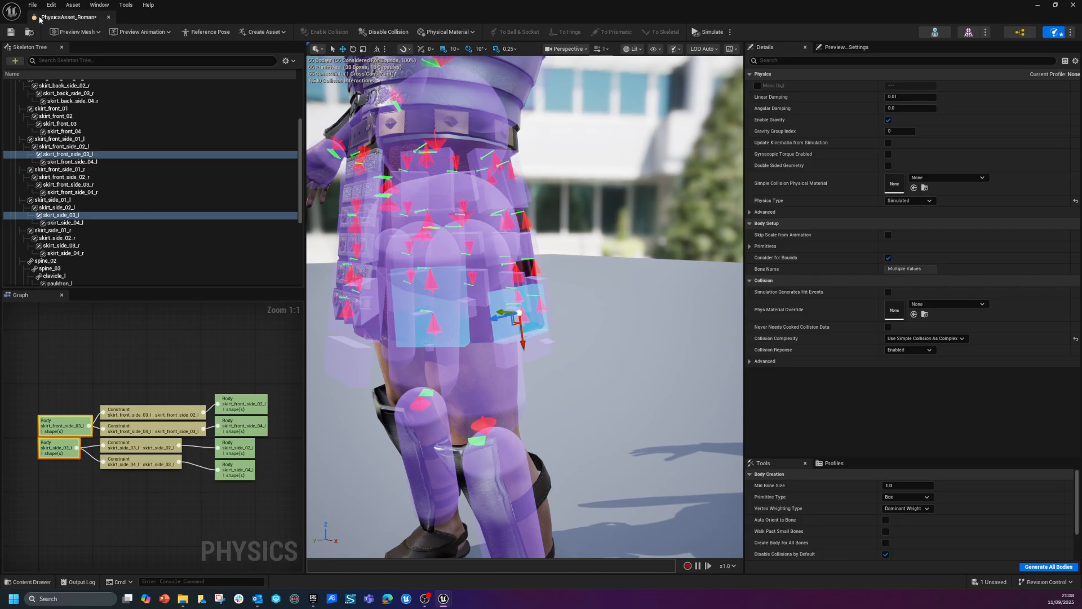
left_click(52, 5)
mouse_move(66, 6)
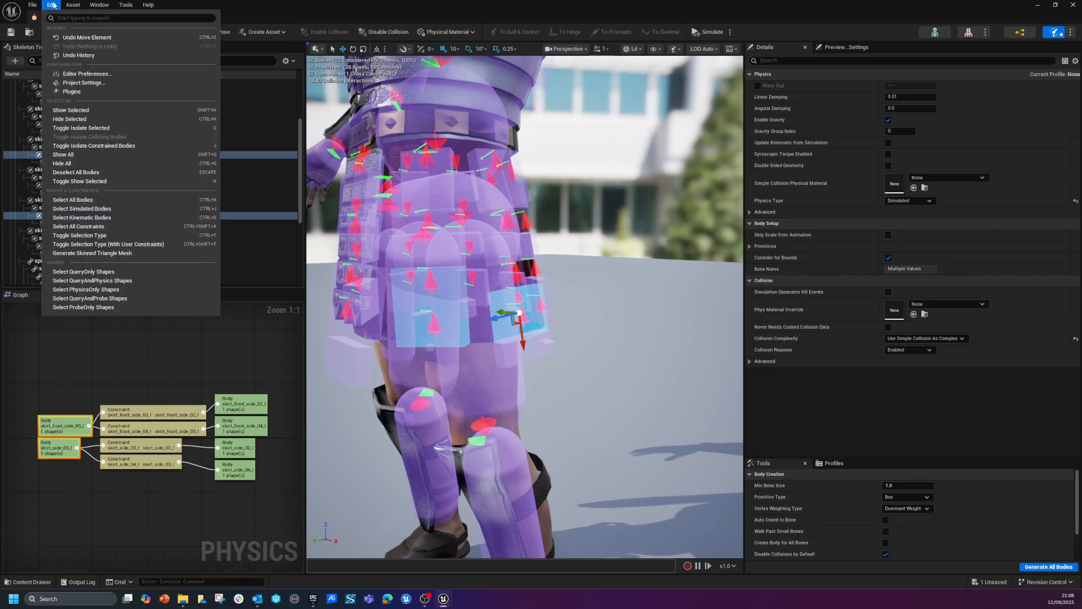
left_click(336, 3)
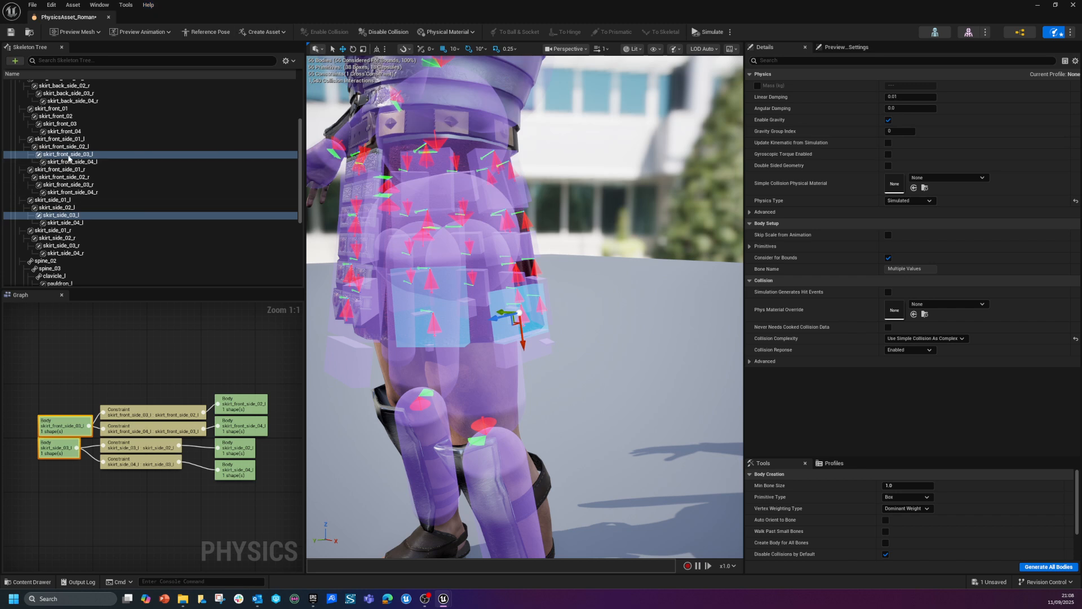
right_click(69, 158)
mouse_move(161, 202)
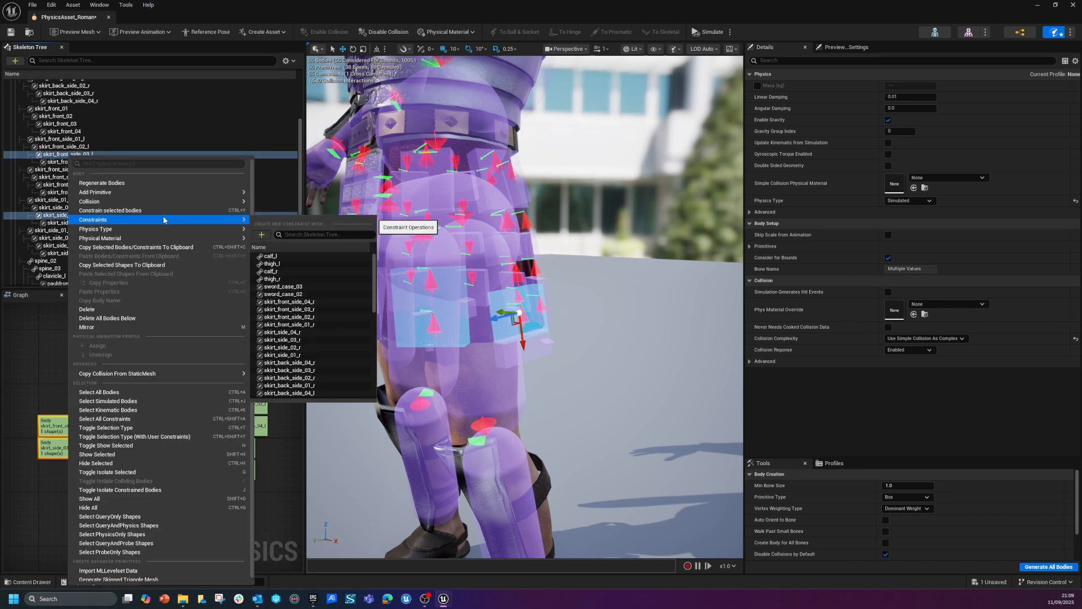
left_click(150, 211)
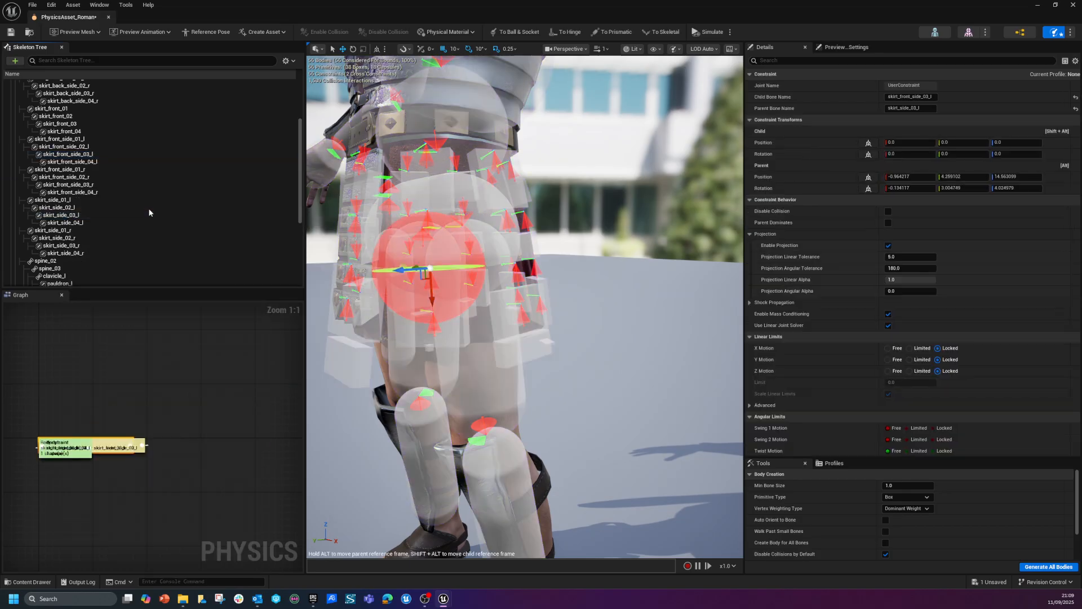
left_click_drag(406, 270, 478, 342)
Step: Constrain skirt_side_03_l and skirt_back_side_03_l to each other and move the new constraint between the two bodies
right_click_drag(478, 342, 443, 354)
left_click(600, 309)
right_click_drag(601, 395, 451, 420)
left_click(575, 203, "ctrl")
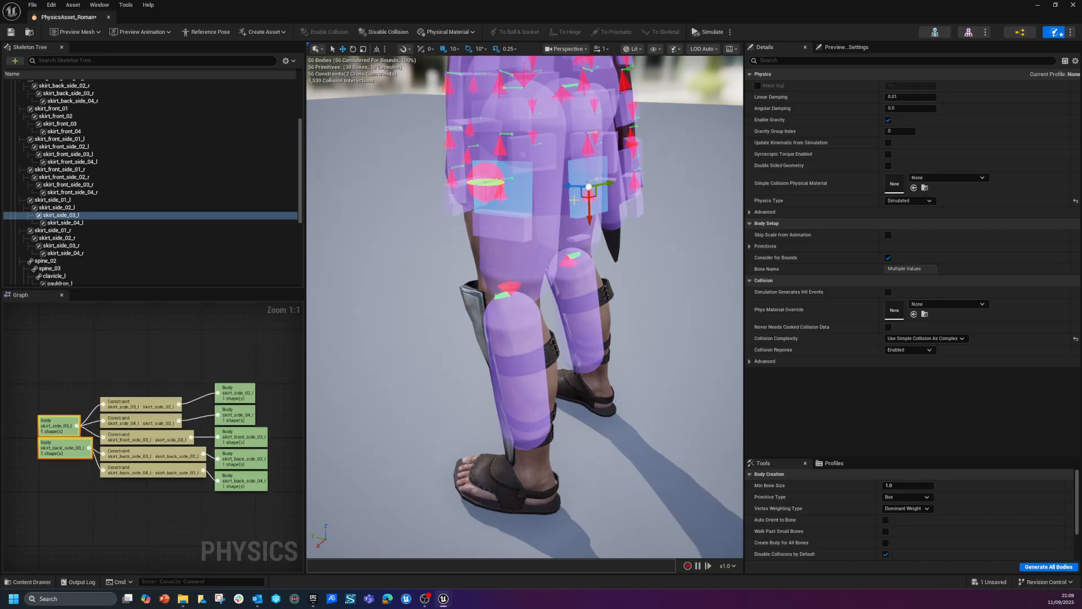
right_click(93, 216)
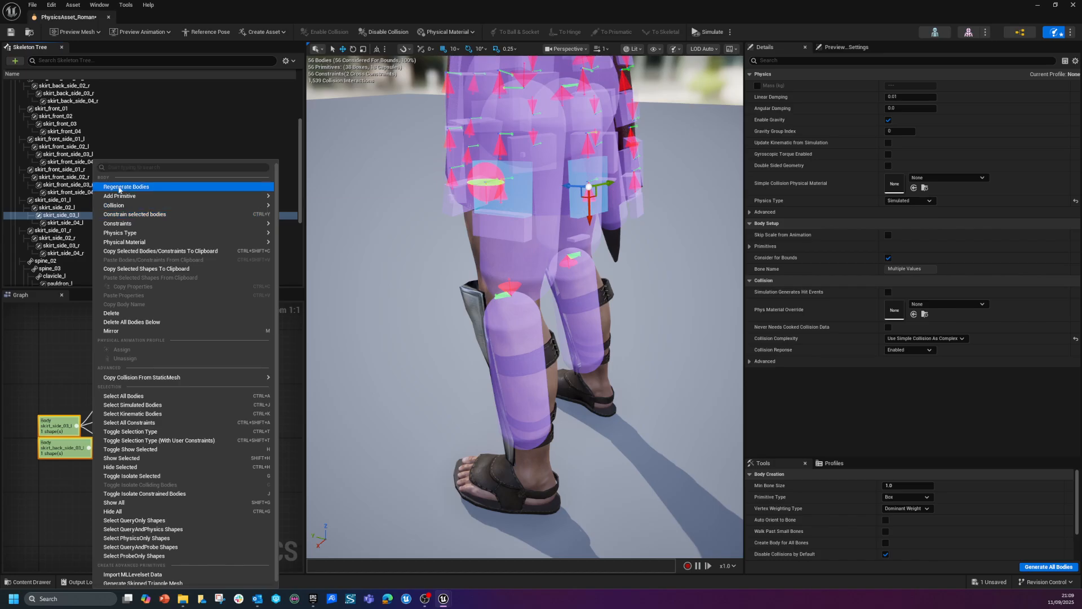
left_click(145, 214)
left_click_drag(479, 134, 550, 209)
Step: Run the physics simulation and check how the newly linked left side skirt panels behave
right_click_drag(551, 209, 676, 211)
key("a")
key("w")
right_click_drag(655, 324, 733, 333)
key("s")
left_click(708, 33)
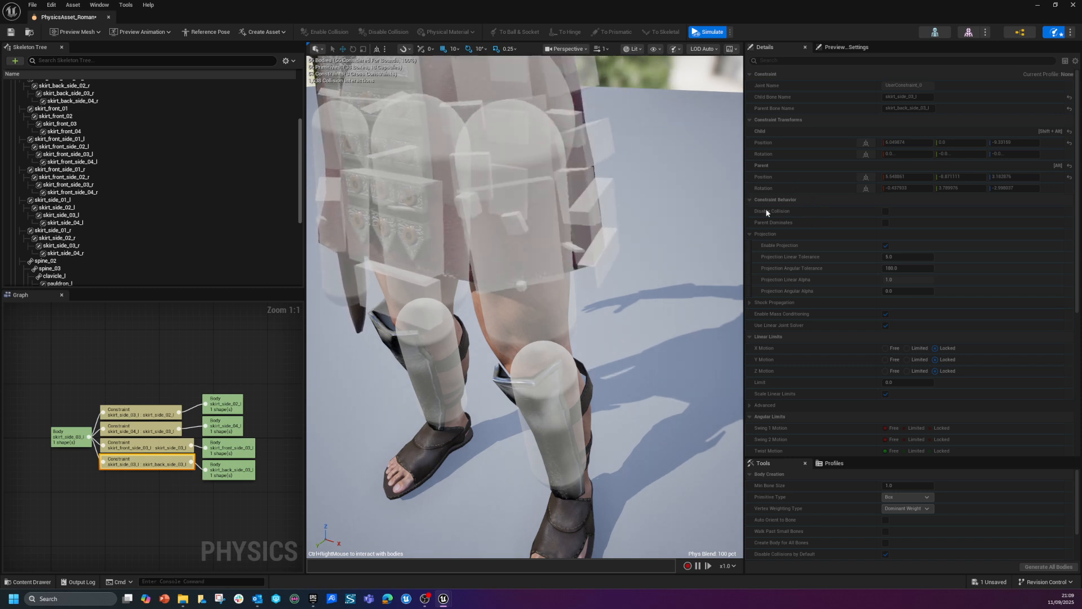
left_click(708, 34)
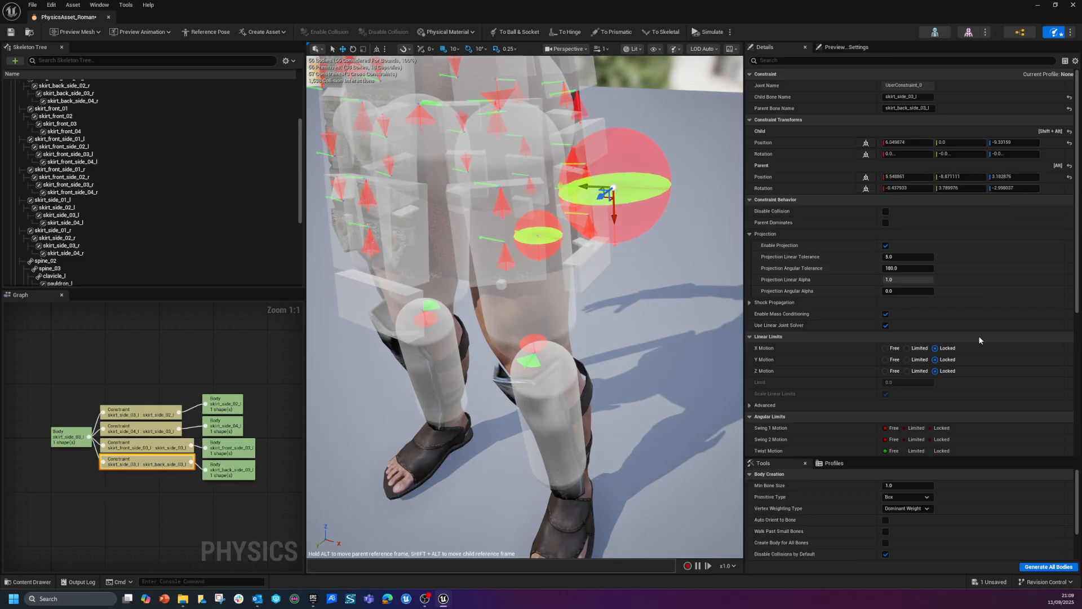
Step: Set X and Y Motion to Limited with a linear limit of 5 on the skirt_side_03_l to skirt_back_side_03_l constraint
left_click(919, 360)
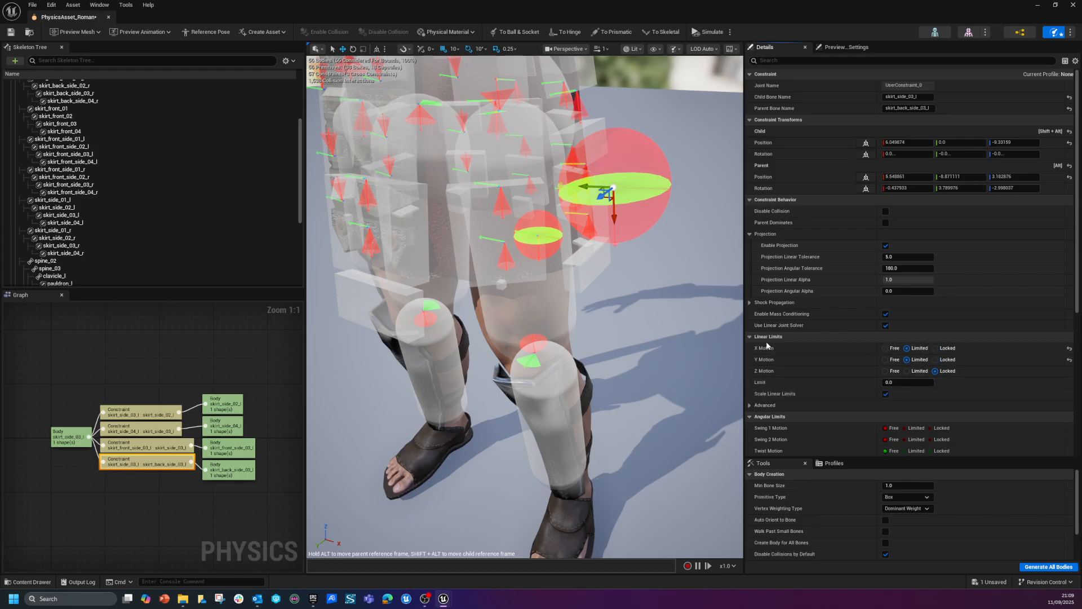
left_click(907, 382)
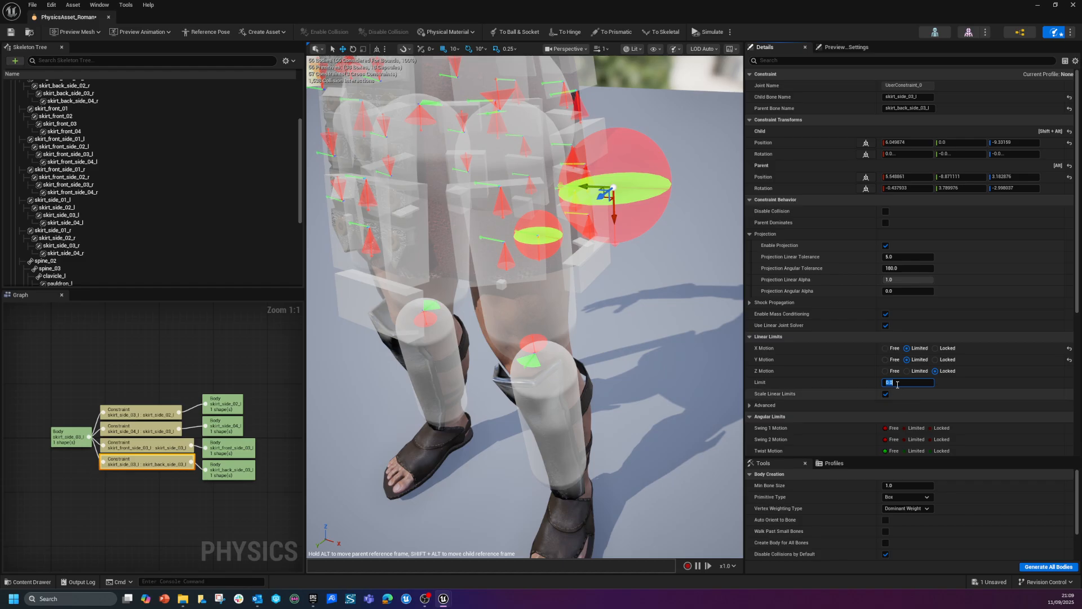
type("5")
key("Return")
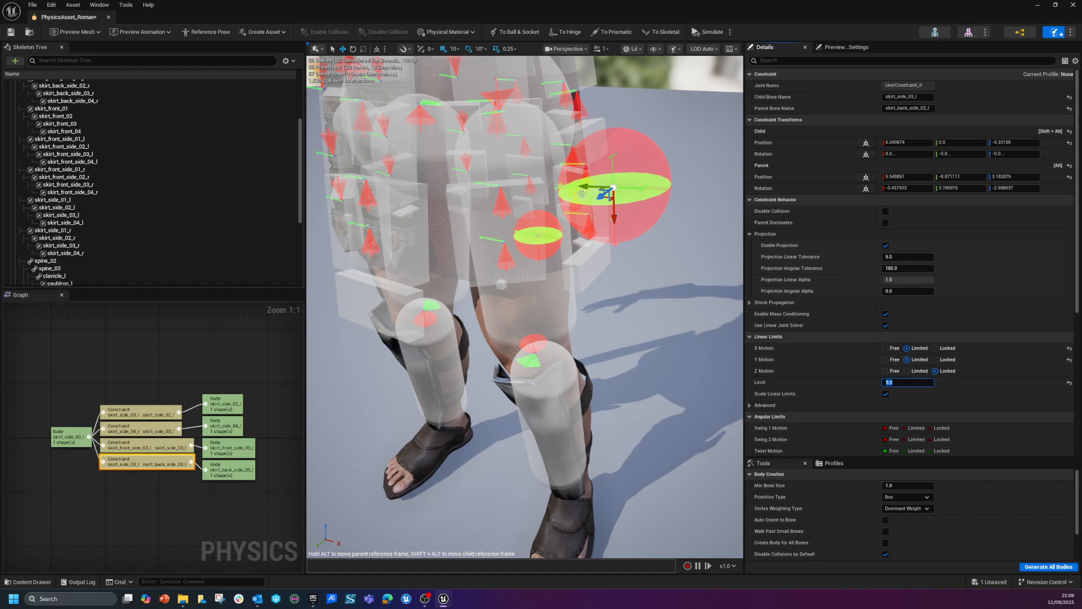
Step: Set X and Y Motion to Limited with a linear limit of 5 on the skirt_front_side_03_l to skirt_side_03_l constraint
left_click(546, 227)
left_click(917, 360)
left_click(904, 382)
type("5")
key("Return")
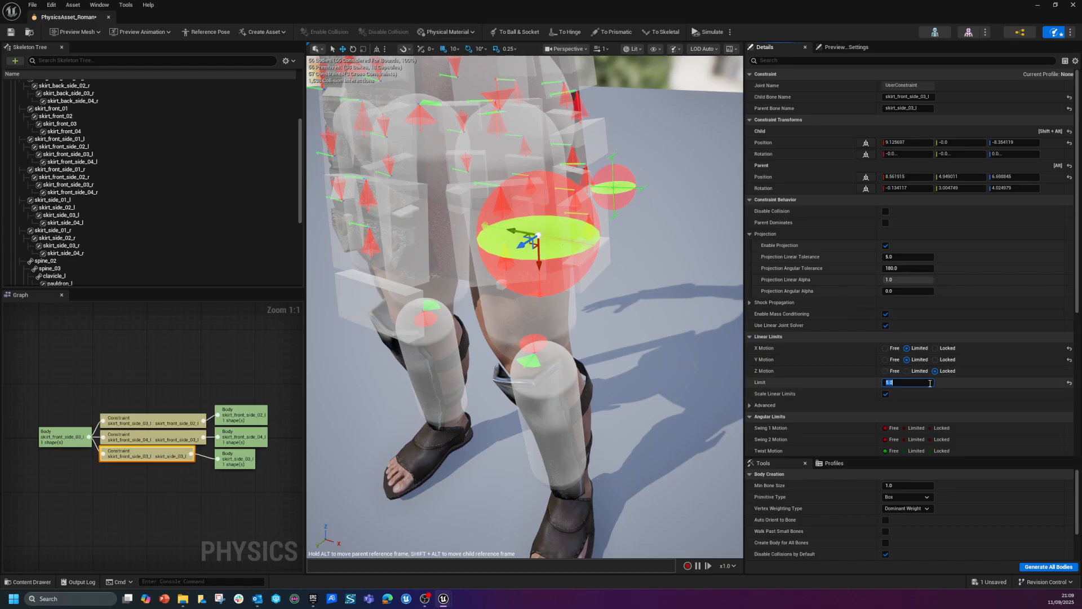
Step: Simulate again and pull the left side skirt panel outward to test the limited linear motion
left_click(706, 33)
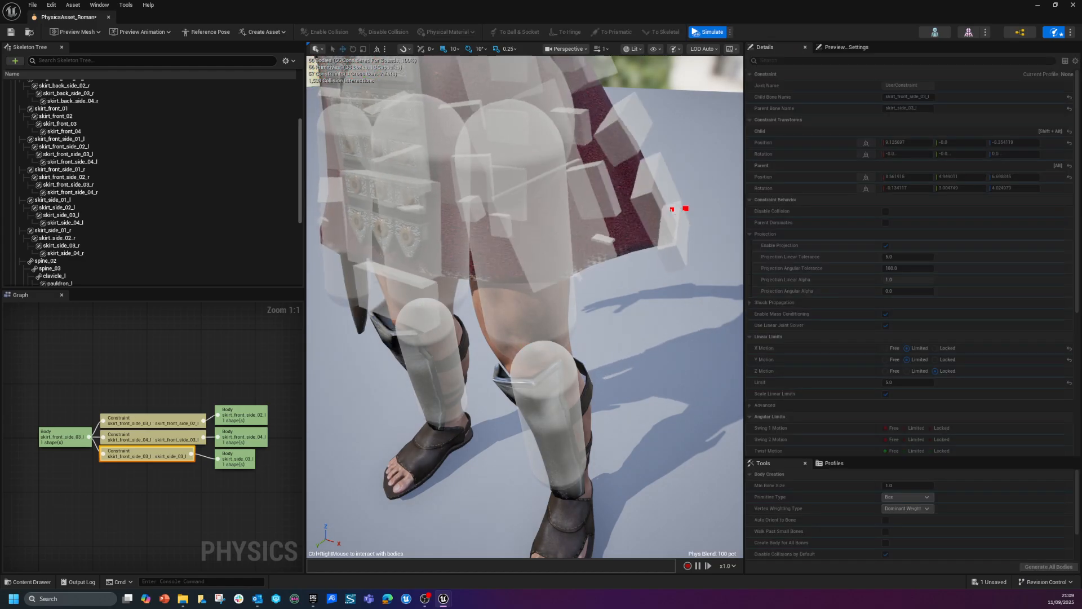
right_click_drag(615, 212, 662, 196, "ctrl")
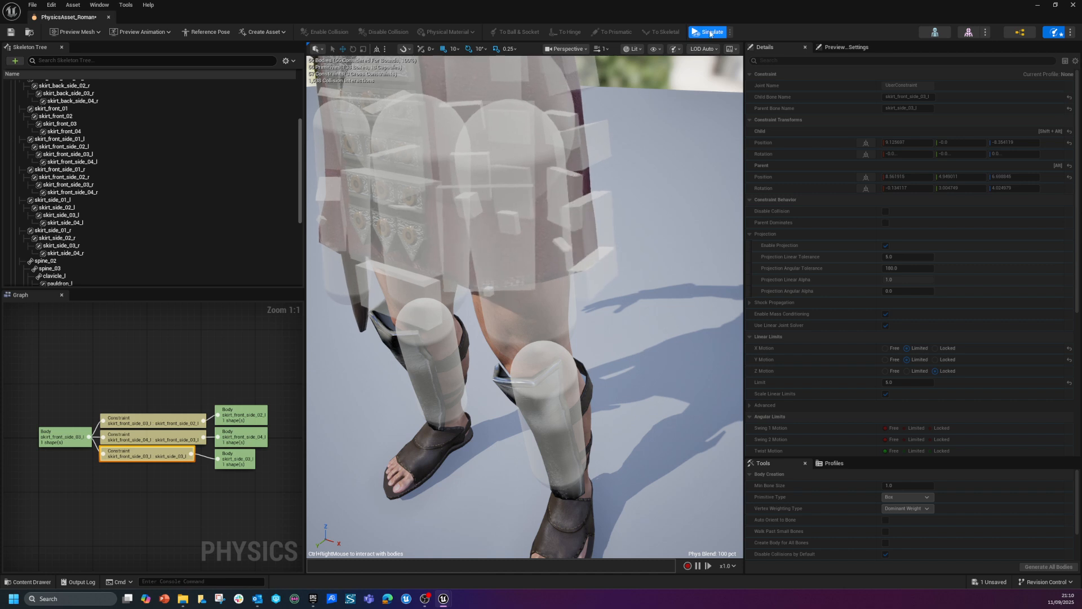
left_click(707, 33)
Step: Constrain the skirt_front_side_03_l and skirt_front_03 bodies to each other
left_click_drag(537, 364, 555, 360, "alt")
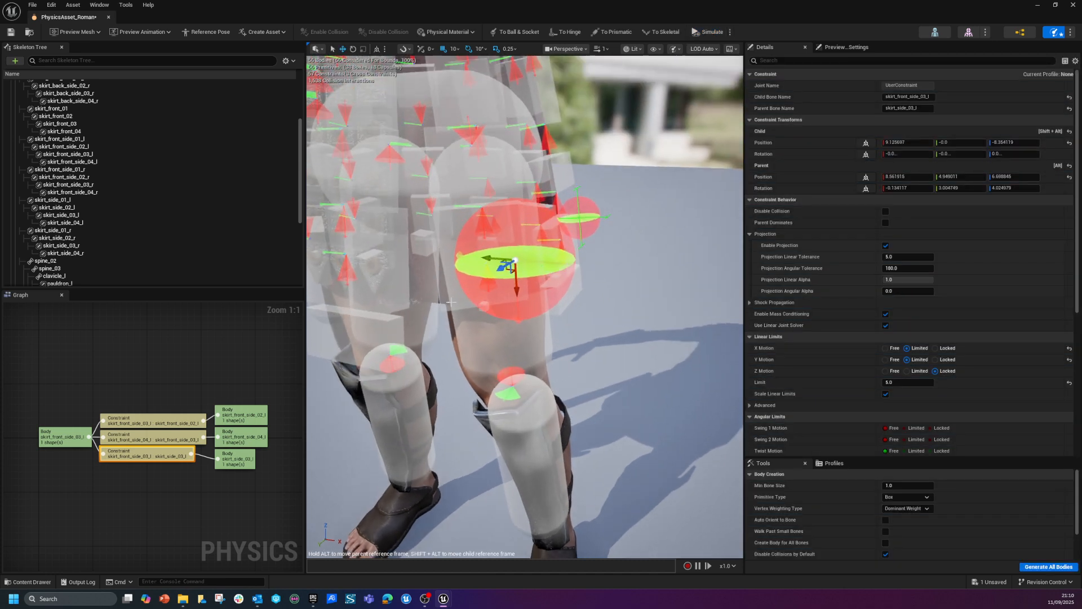
left_click(451, 303)
left_click(393, 294, "ctrl")
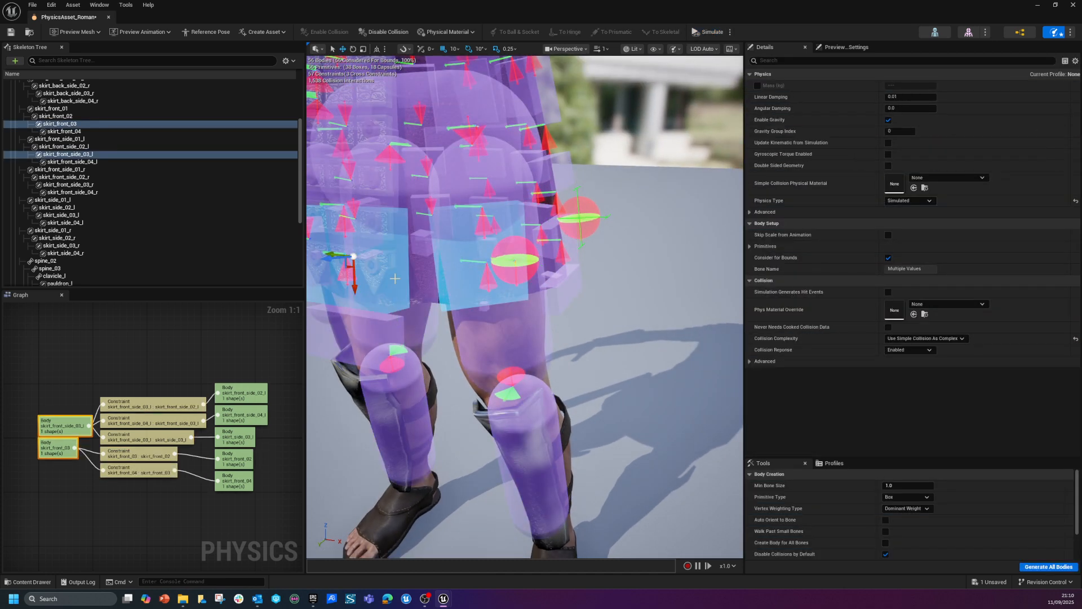
key("j")
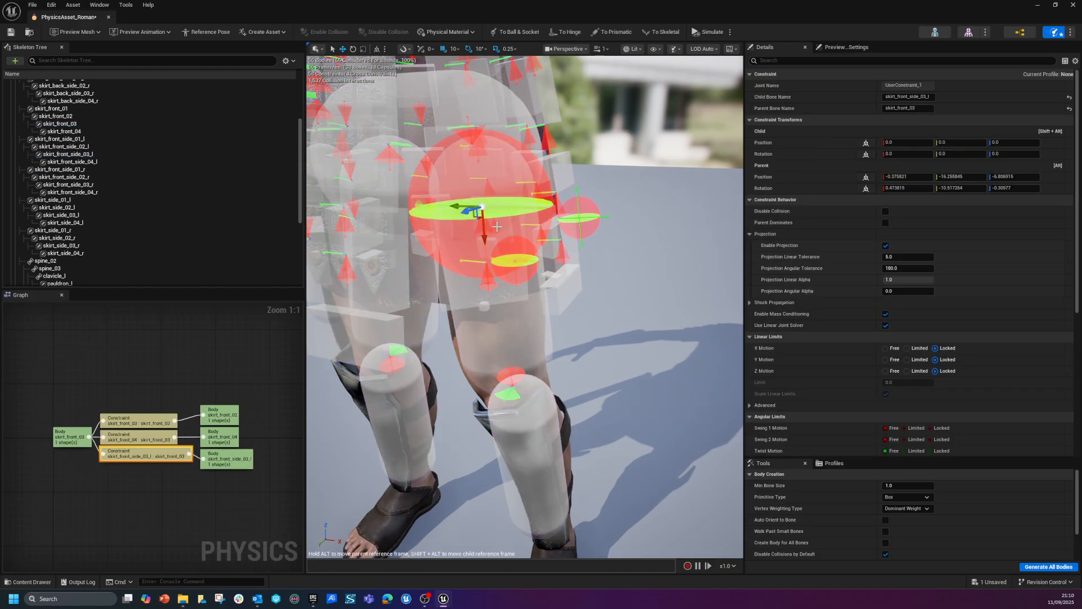
Step: Move the skirt_front_side_03_l to skirt_front_03 constraint between its bodies and set its X and Y Motion to Limited
left_click_drag(466, 213, 397, 223)
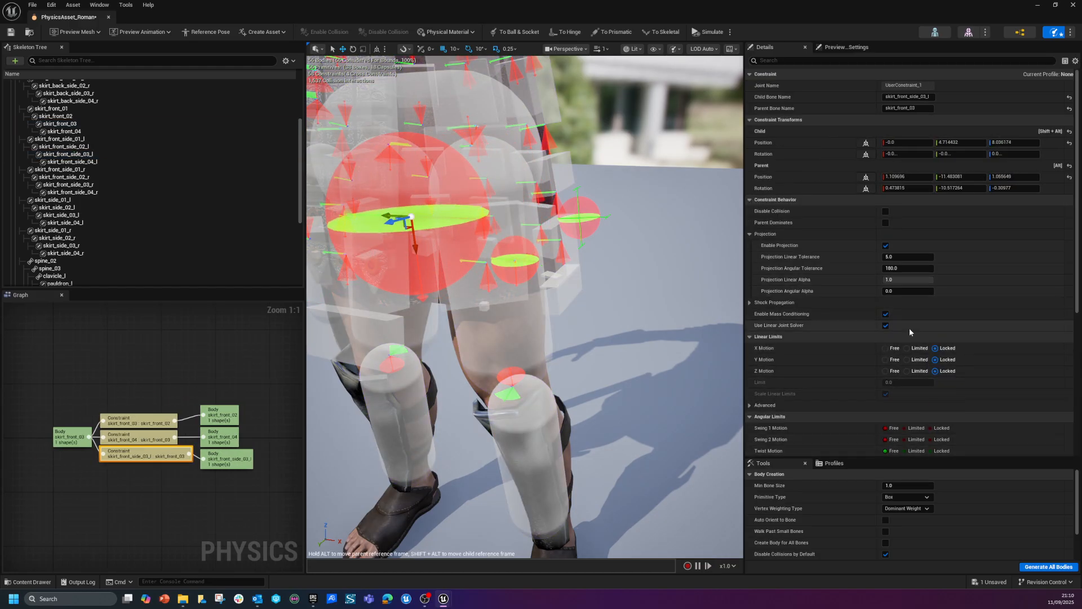
left_click(916, 348)
left_click(917, 360)
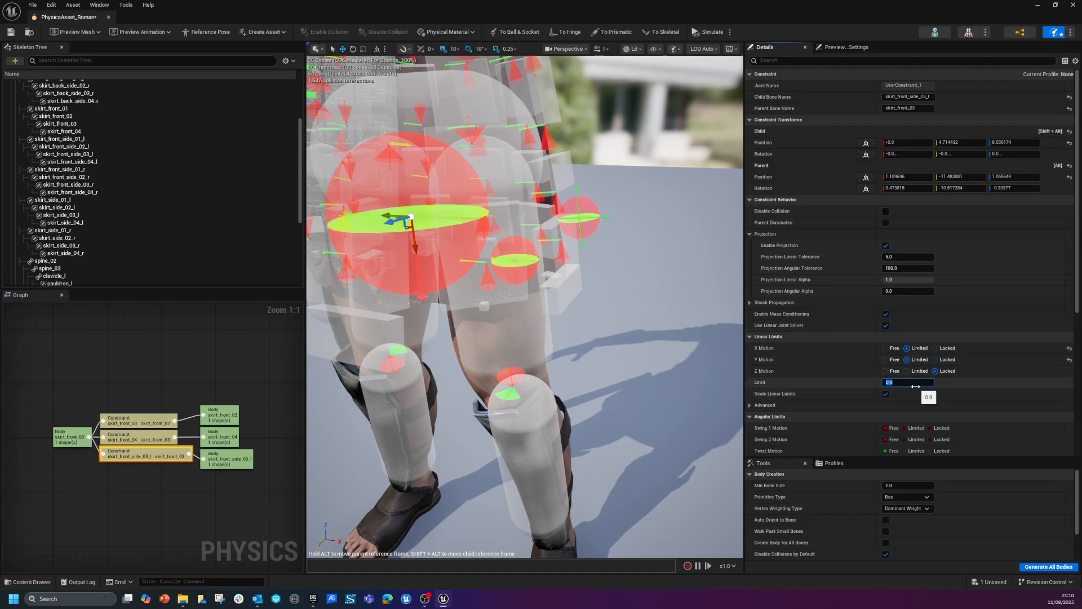
Step: Constrain skirt_front_03 and skirt_front_side_03_r to each other and move the new constraint between the two bodies
right_click_drag(463, 370, 494, 386)
key("a")
left_click(473, 386)
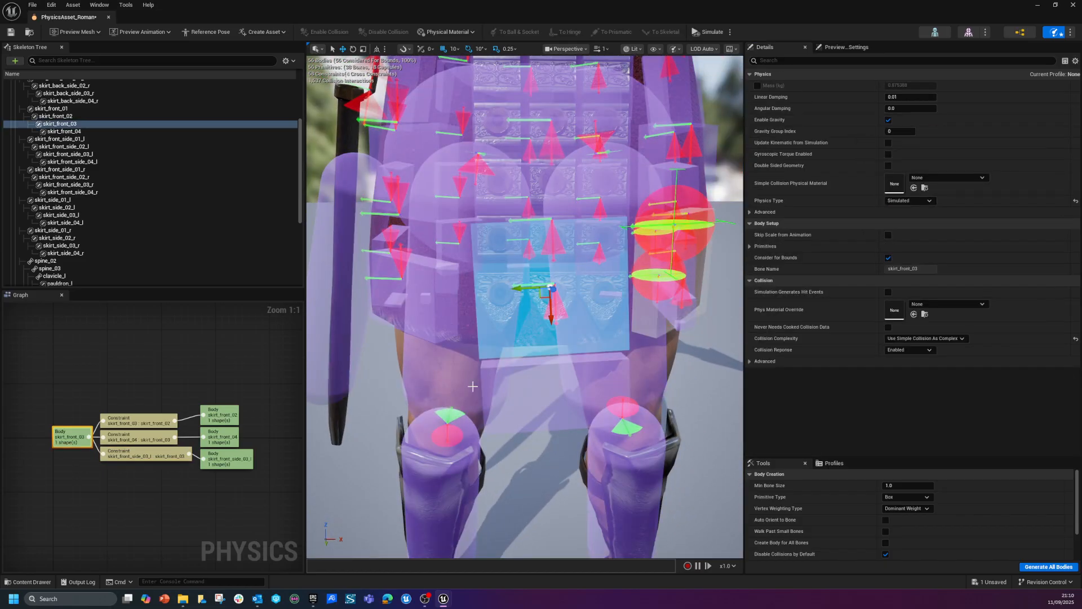
left_click(411, 317, "ctrl")
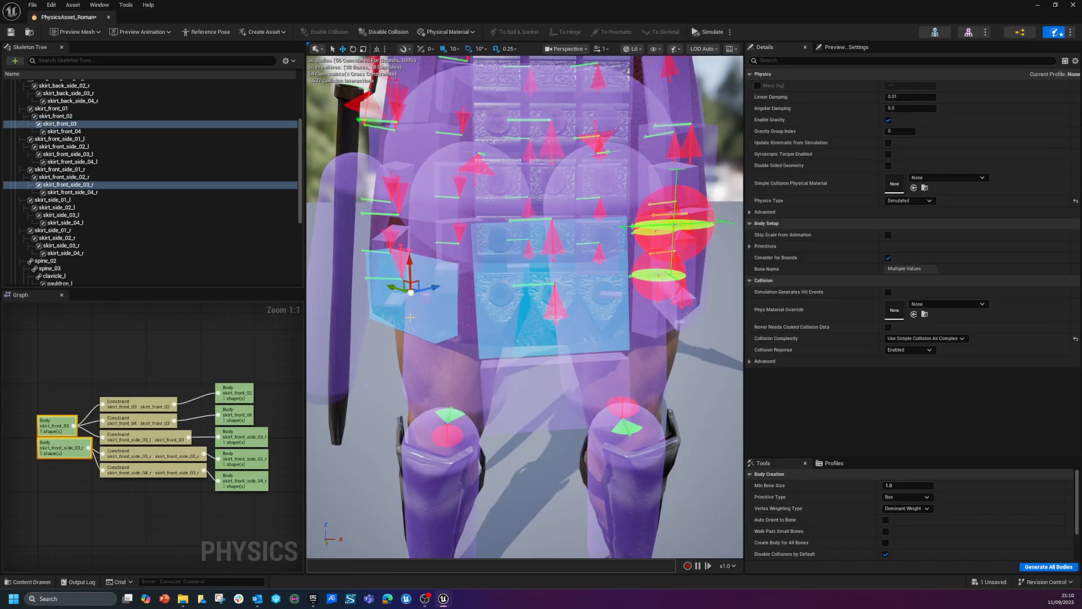
key("k")
left_click_drag(524, 224, 456, 322)
Step: Set X and Y Motion to Limited with a linear limit of 5 on the skirt_front_03 to skirt_front_side_03_r constraint
left_click(914, 358)
left_click(907, 348)
left_click(883, 383)
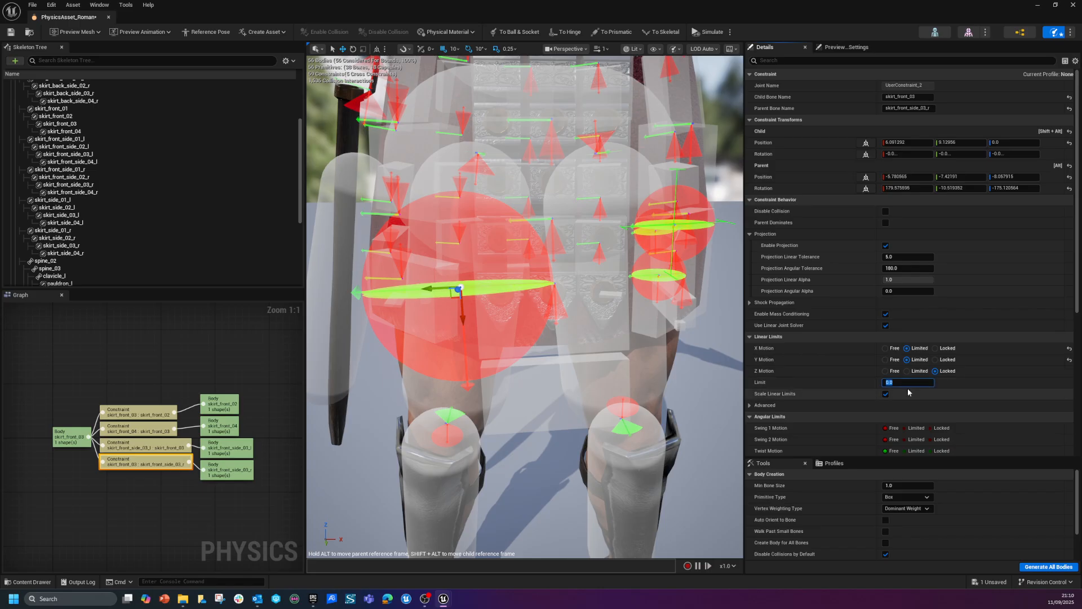
type("5")
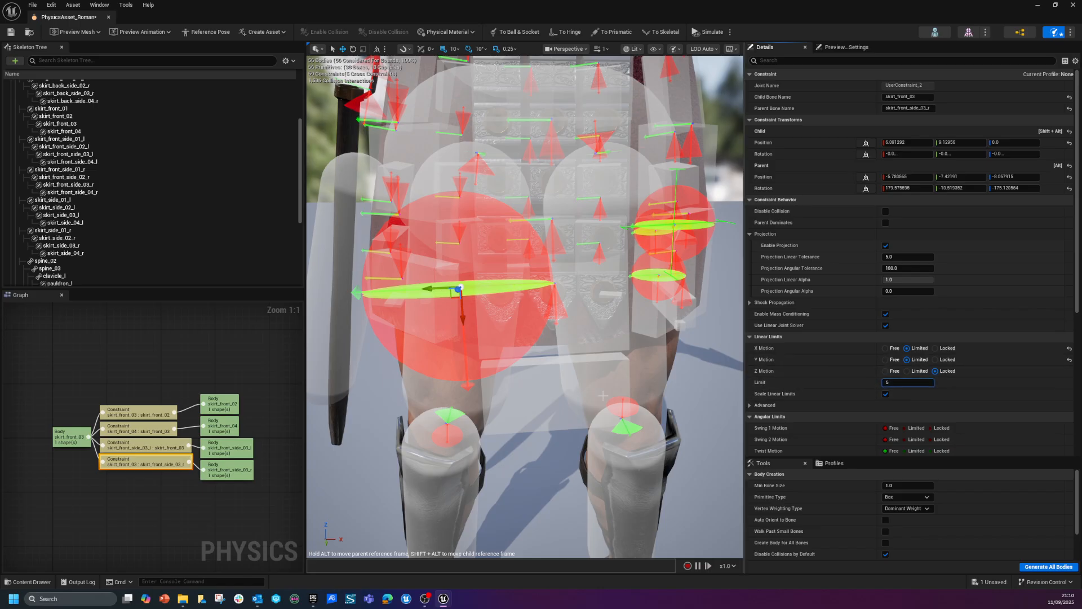
right_click_drag(468, 339, 533, 317)
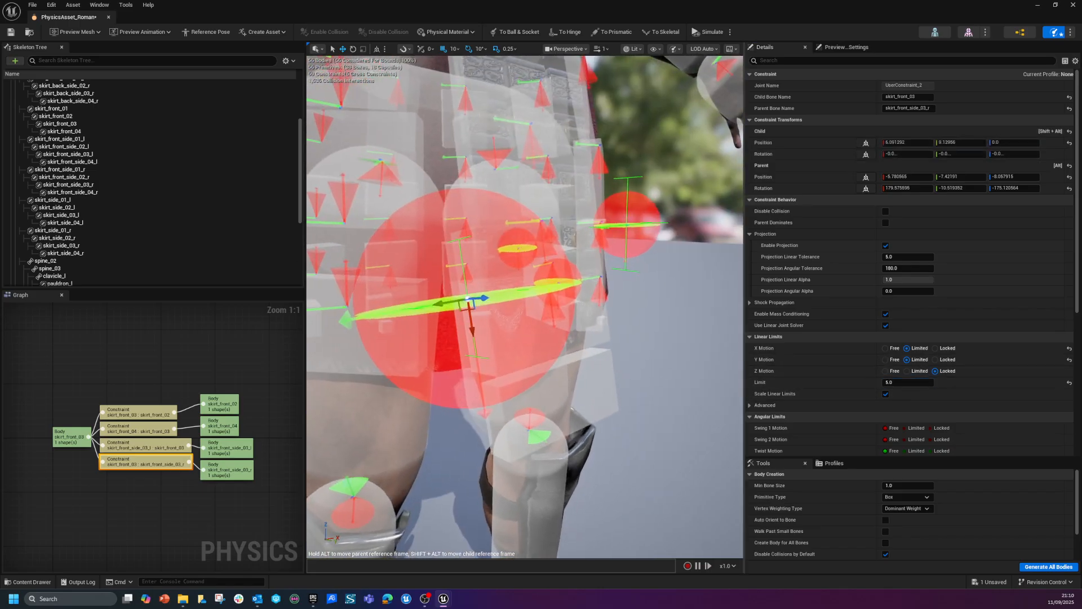
Step: Constrain skirt_front_side_03_r and skirt_side_03_r to each other and move the new constraint between the two bodies
left_click(370, 337)
right_click_drag(370, 337, 355, 329)
right_click_drag(474, 414, 428, 412)
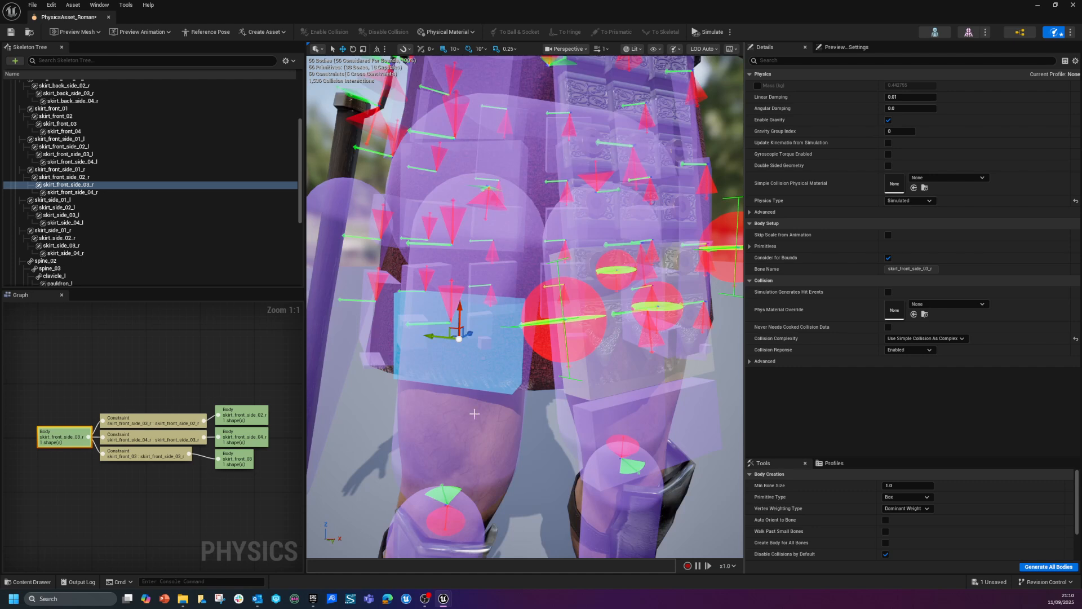
left_click(377, 344, "ctrl")
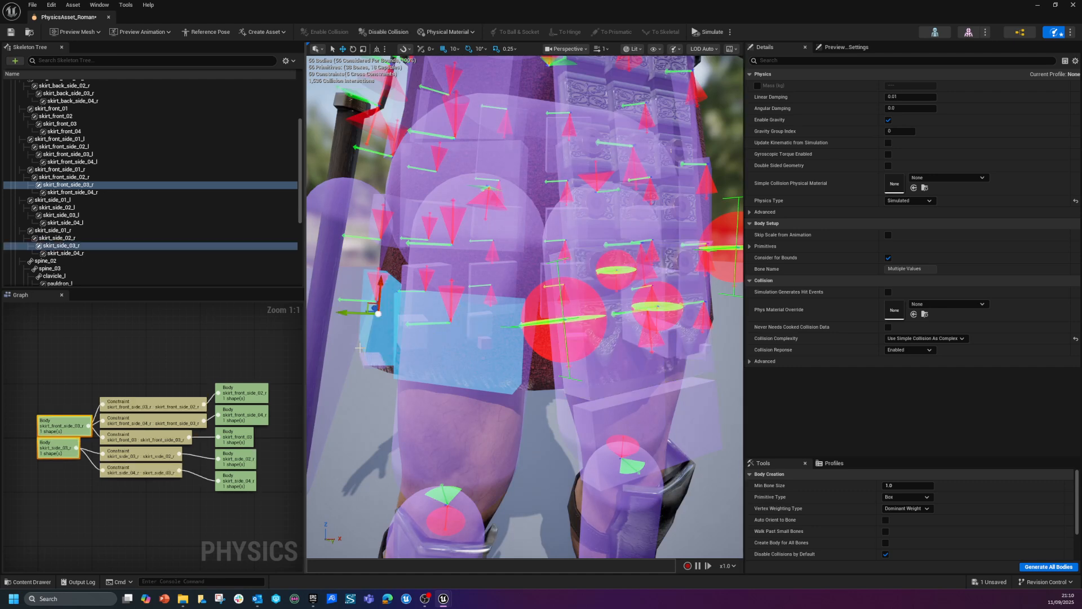
key("alt+t")
left_click_drag(388, 412, 362, 291, "alt")
Step: Set X and Y Motion to Limited with a linear limit of 5 on the skirt_front_side_03_r to skirt_side_03_r constraint
left_click(907, 360)
left_click(917, 349)
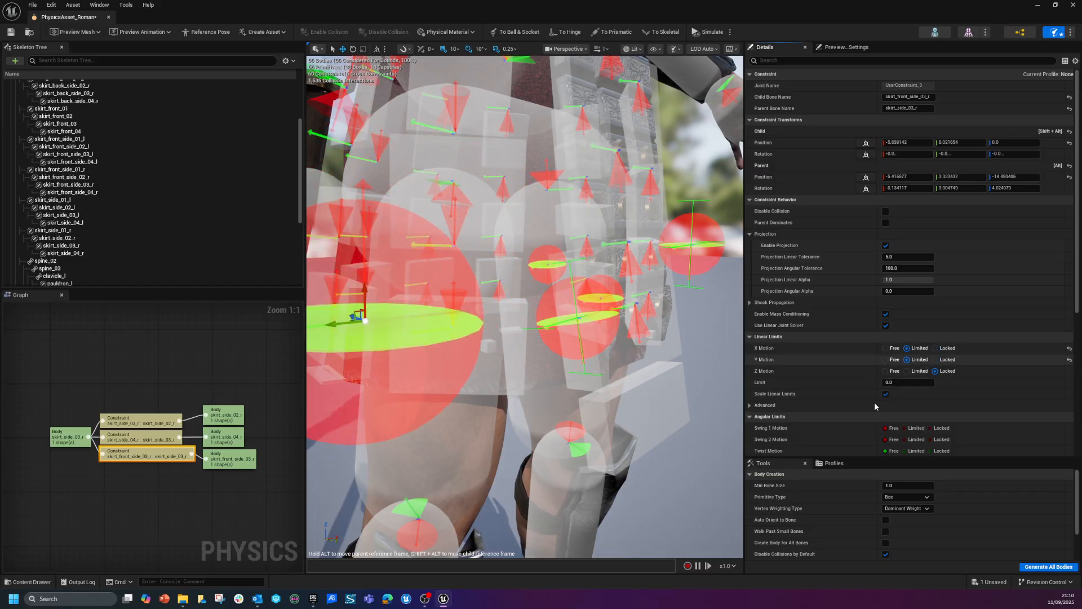
type("5")
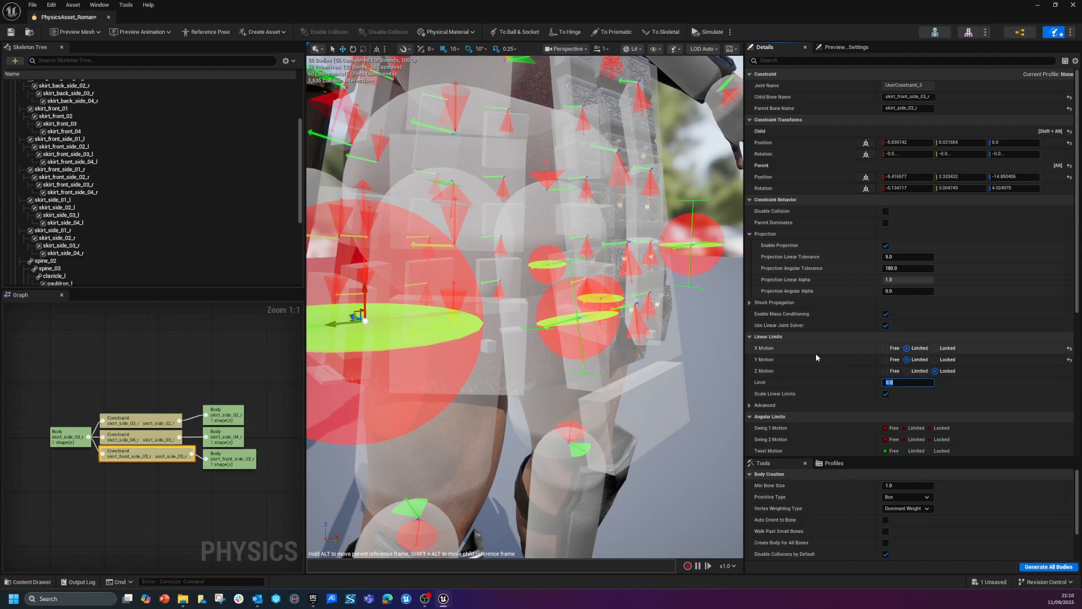
Step: Constrain the skirt_side_03_r and skirt_front_side_03_r bodies to each other with skirt_side_03_r as the child
right_click_drag(579, 403, 659, 400)
left_click(437, 366)
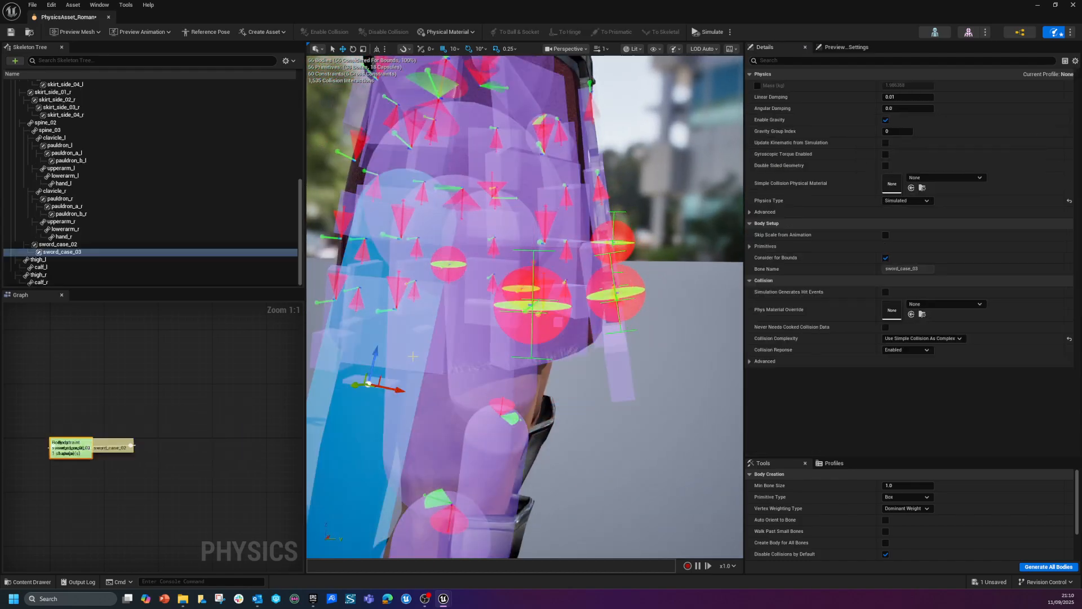
left_click(445, 365)
left_click(564, 352, "ctrl")
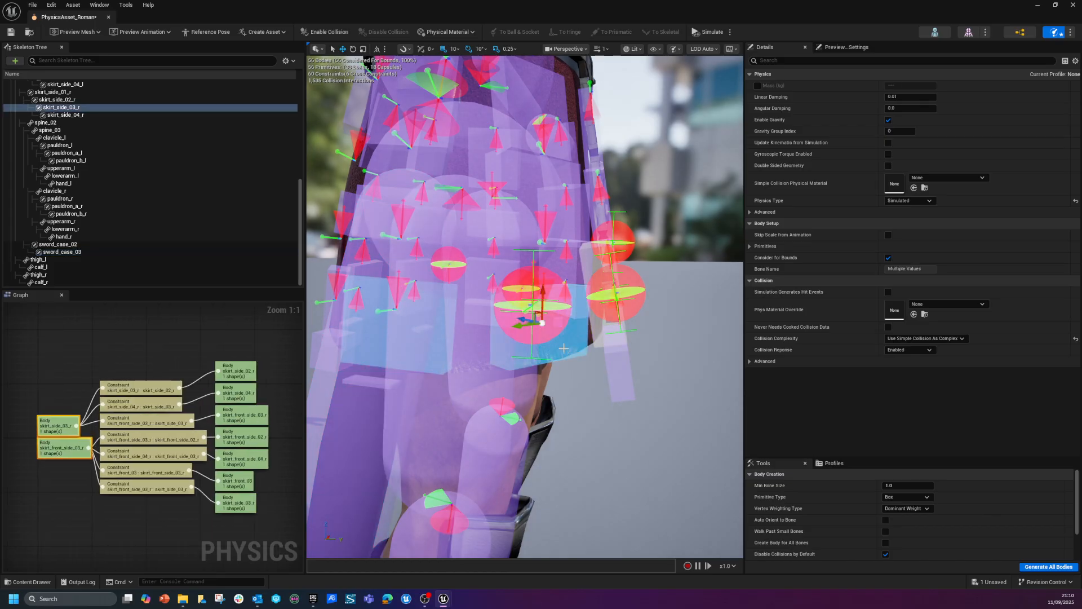
key("k")
Step: Move the skirt_side_03_r to skirt_front_side_03_r constraint between its bodies and set its X and Y Motion to Limited
left_click_drag(399, 209, 422, 310)
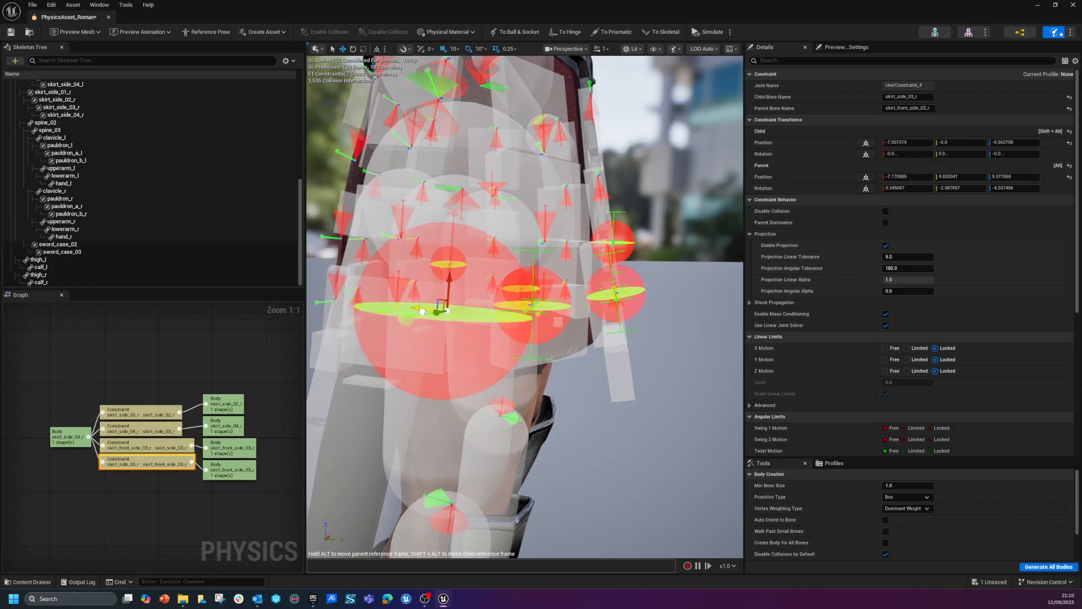
left_click(907, 359)
left_click(907, 348)
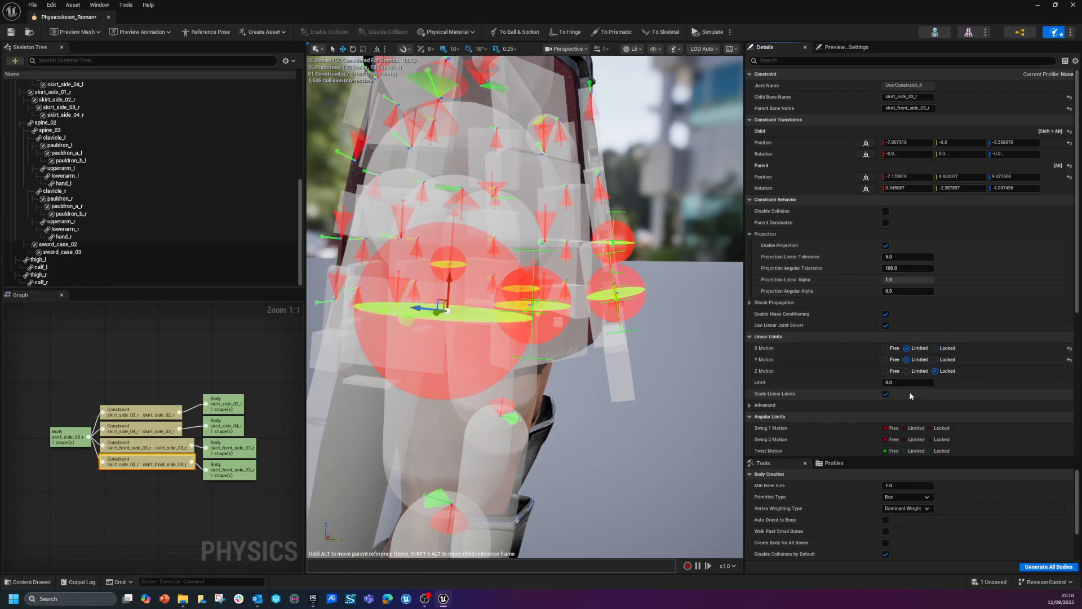
Step: Constrain skirt_side_03_r and skirt_back_side_03_r to each other and move the new constraint between the two bodies
left_click_drag(374, 397, 468, 397, "alt")
left_click(373, 398)
mouse_move(425, 393)
right_mouse_down()
mouse_move(373, 387)
mouse_move(423, 389)
right_mouse_up()
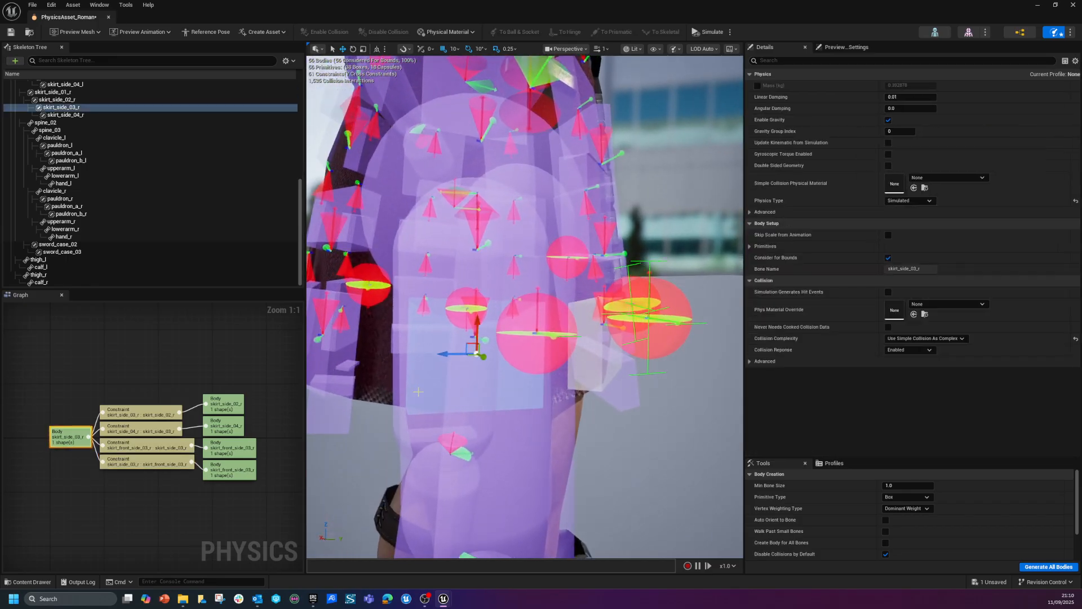
left_click(342, 407, "ctrl")
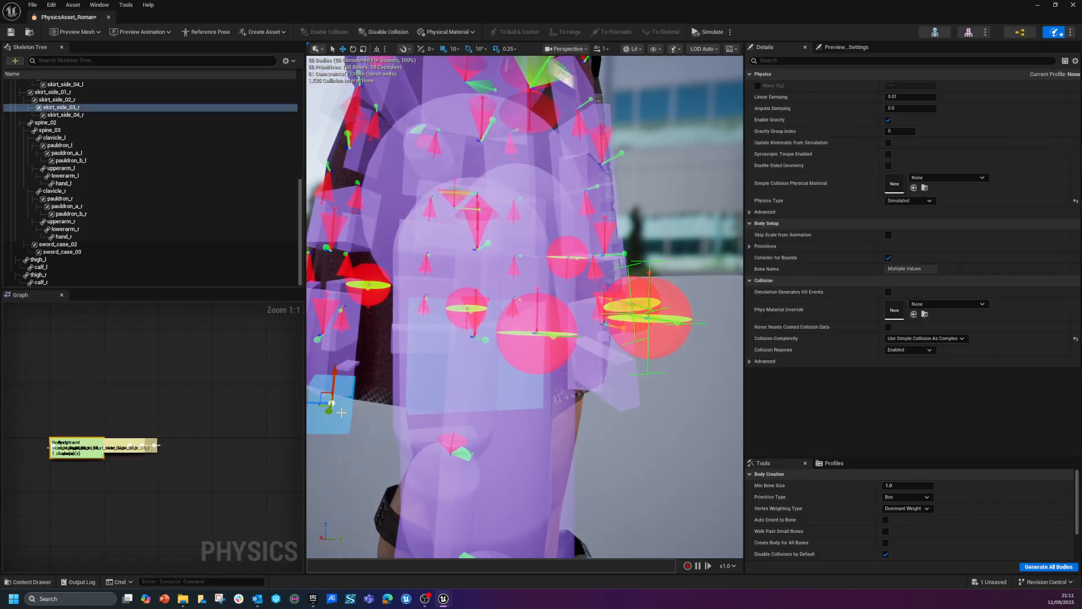
left_click(351, 354)
left_click(410, 370)
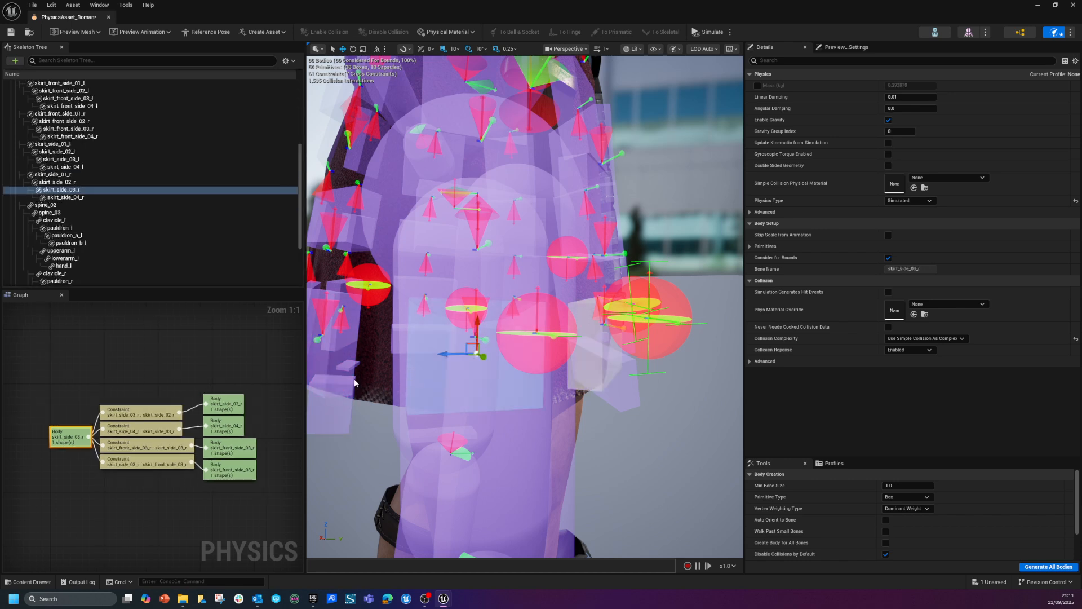
left_click(331, 357, "ctrl")
key("f")
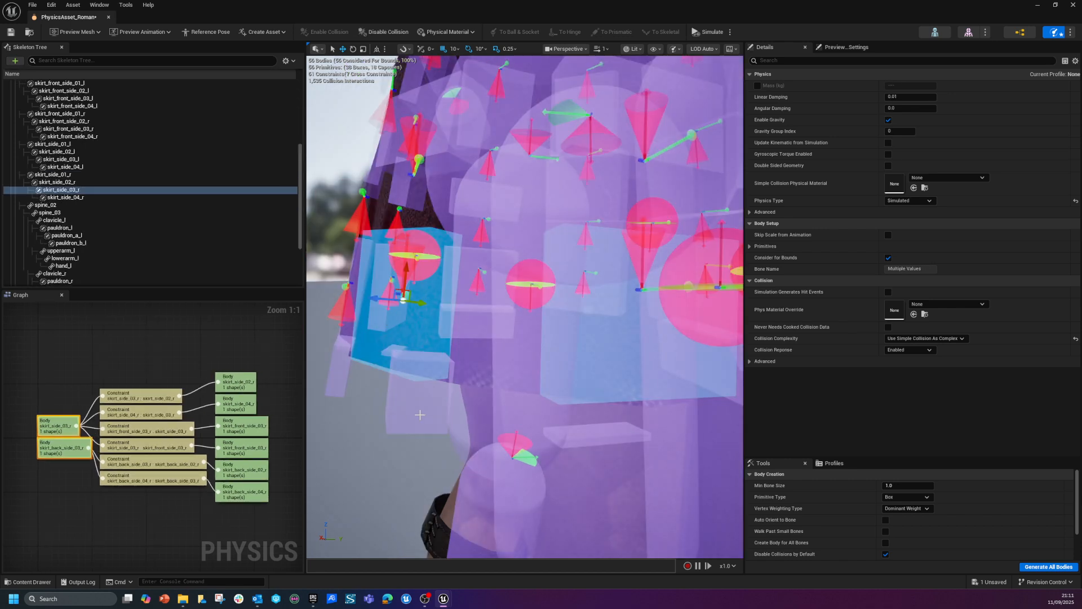
left_click_drag(440, 409, 562, 408, "alt")
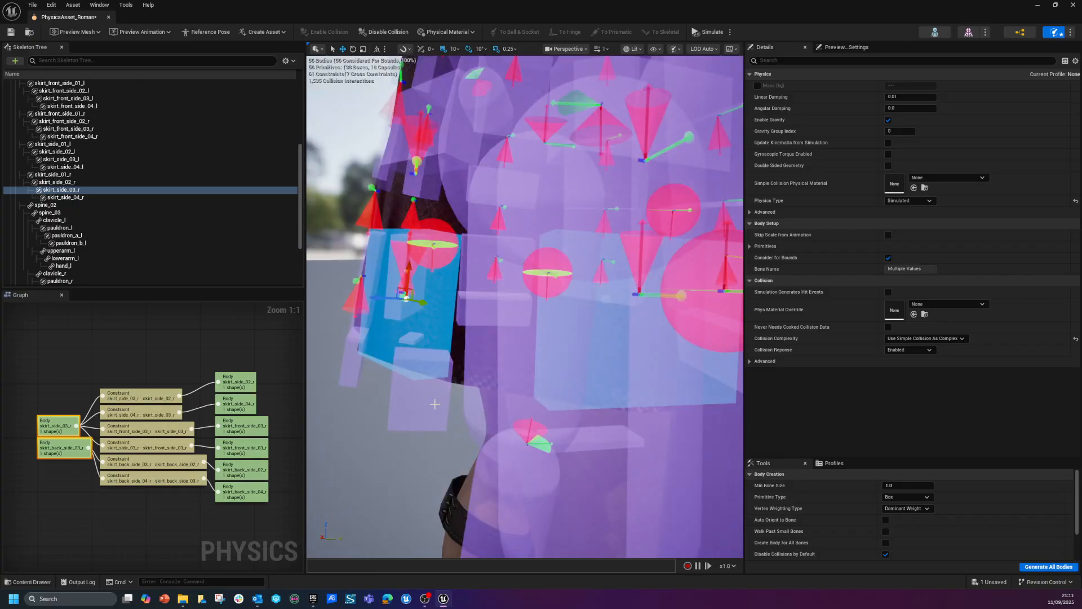
left_click(668, 298)
left_click_drag(628, 159, 510, 287)
Step: Set X and Y Motion to Limited with a linear limit of 5 on the skirt_side_03_r to skirt_back_side_03_r constraint
left_click(907, 348)
left_click(907, 359)
left_click(907, 382)
type("5")
key("Return")
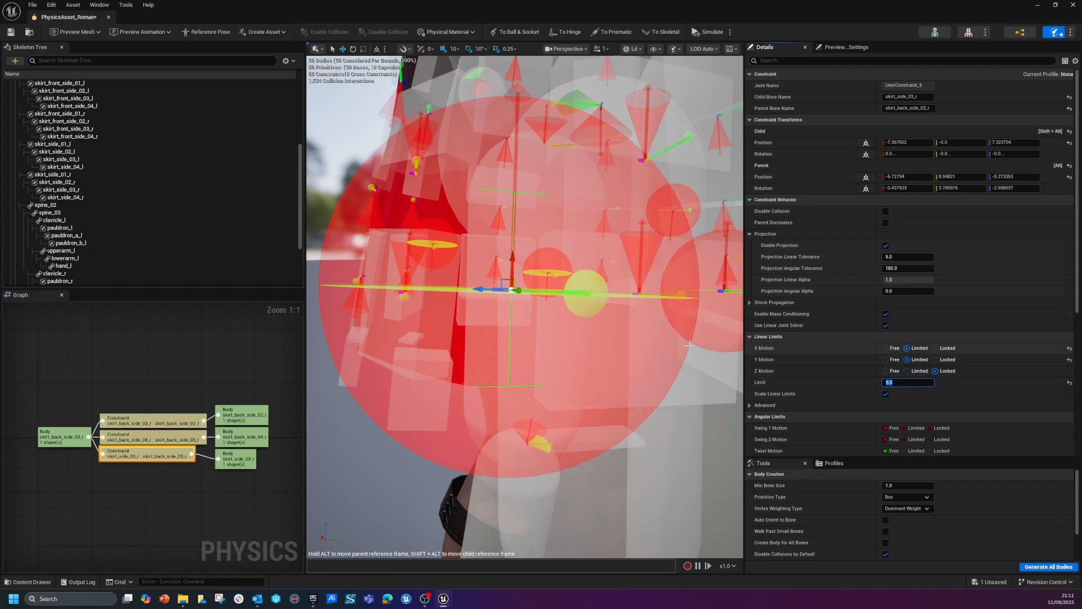
Step: Constrain skirt_back_side_03_r and skirt_back_03 to each other and move the new constraint between the two bodies
left_click_drag(465, 367, 468, 370, "alt")
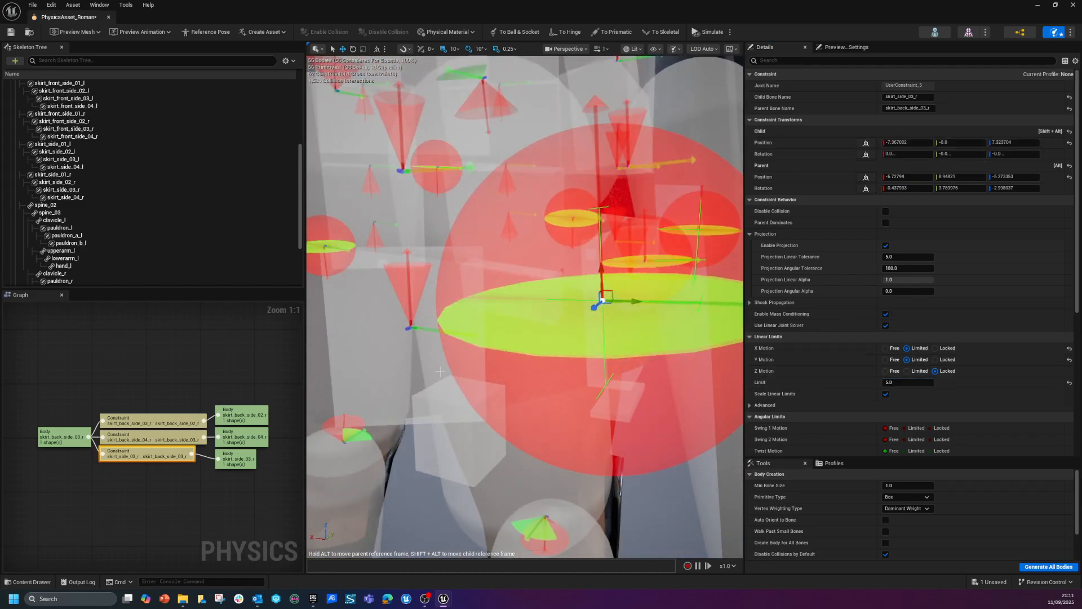
left_click(395, 370)
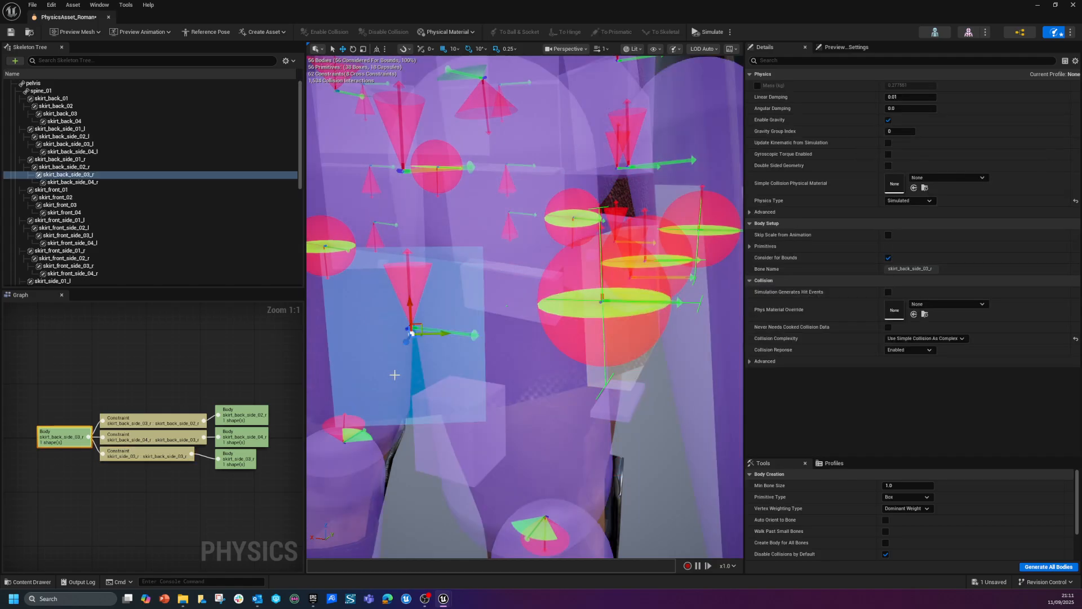
left_click_drag(531, 397, 452, 373, "alt")
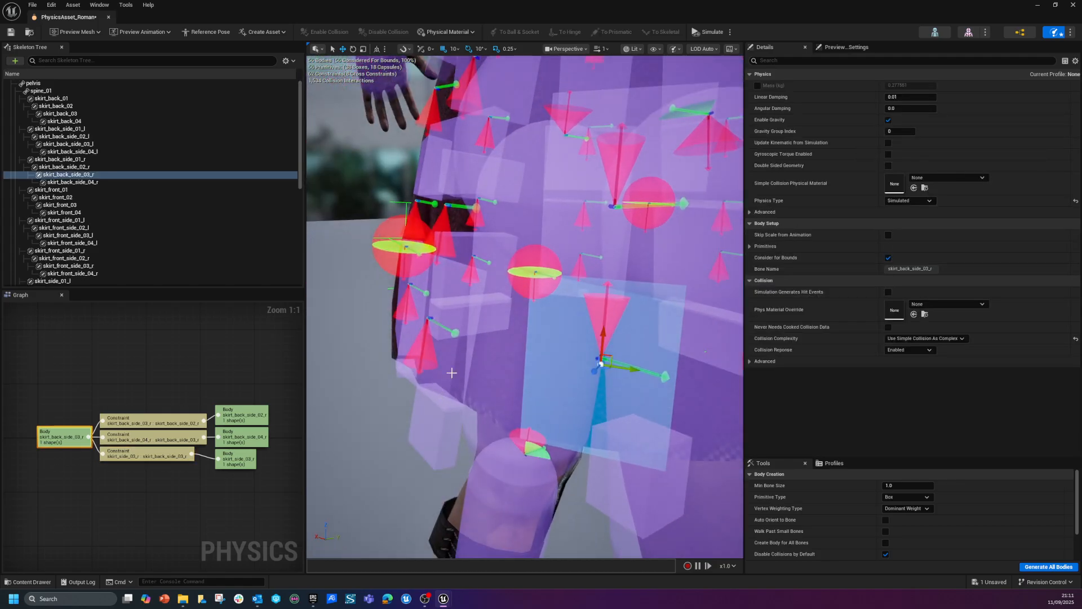
left_click(445, 280, "ctrl")
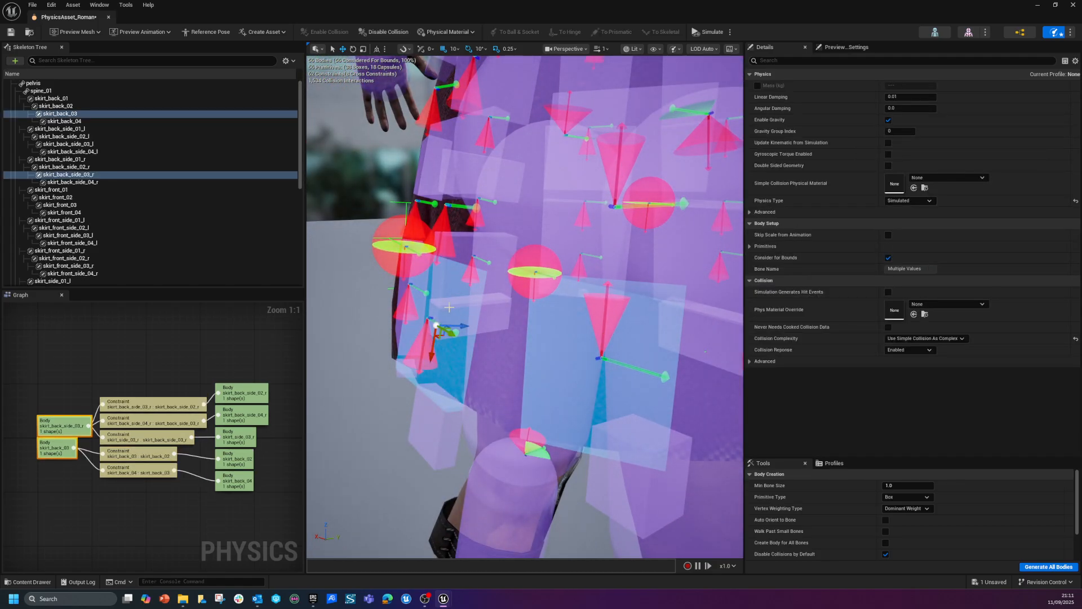
key("shift+c")
left_click_drag(641, 205, 496, 286)
Step: Set X and Y Motion to Limited on the skirt_back_side_03_r to skirt_back_03 constraint and clear the selection
left_click(908, 359)
left_click(919, 348)
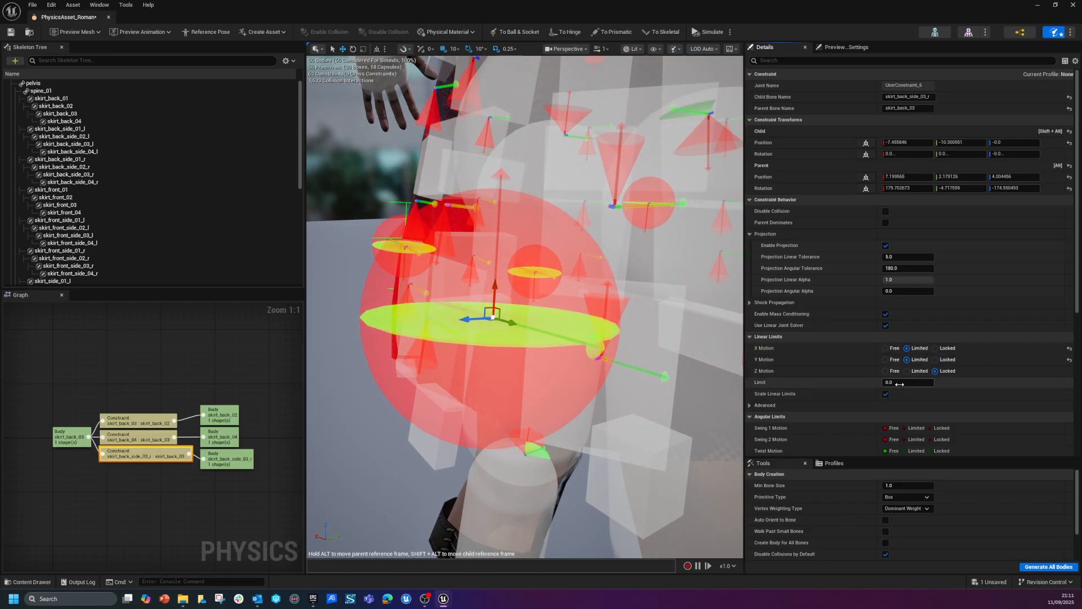
key("Return")
left_click(367, 175)
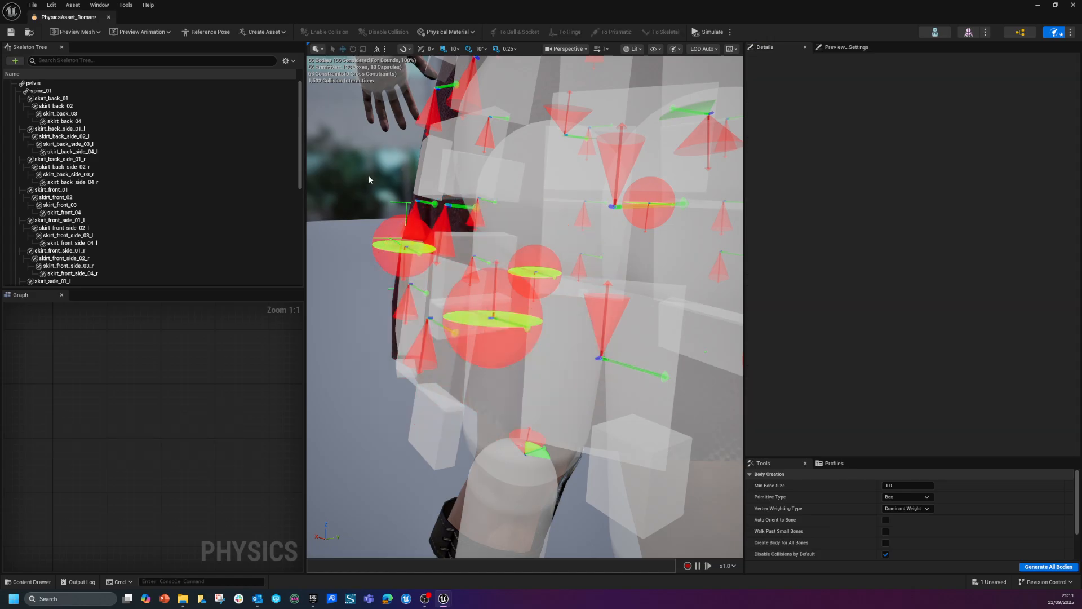
Step: Run the physics simulation and pull on the skirt panels from behind to test how they move together
left_click_drag(368, 175, 372, 270)
right_click_drag(372, 270, 637, 16)
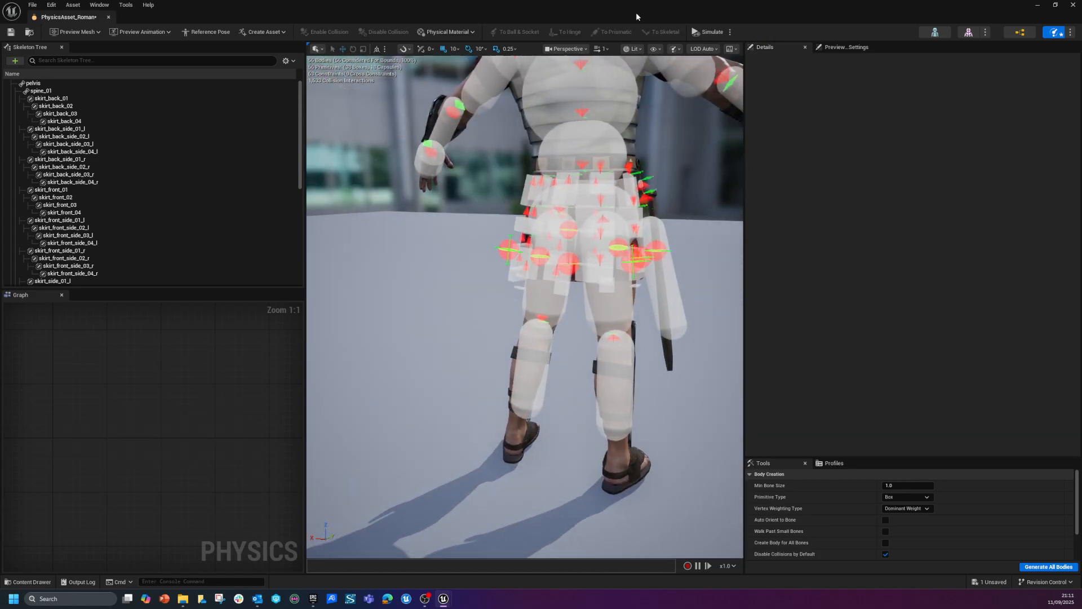
left_click(708, 32)
right_click_drag(525, 236, 496, 239, "ctrl")
right_click_drag(595, 253, 564, 246, "ctrl")
left_click(708, 32)
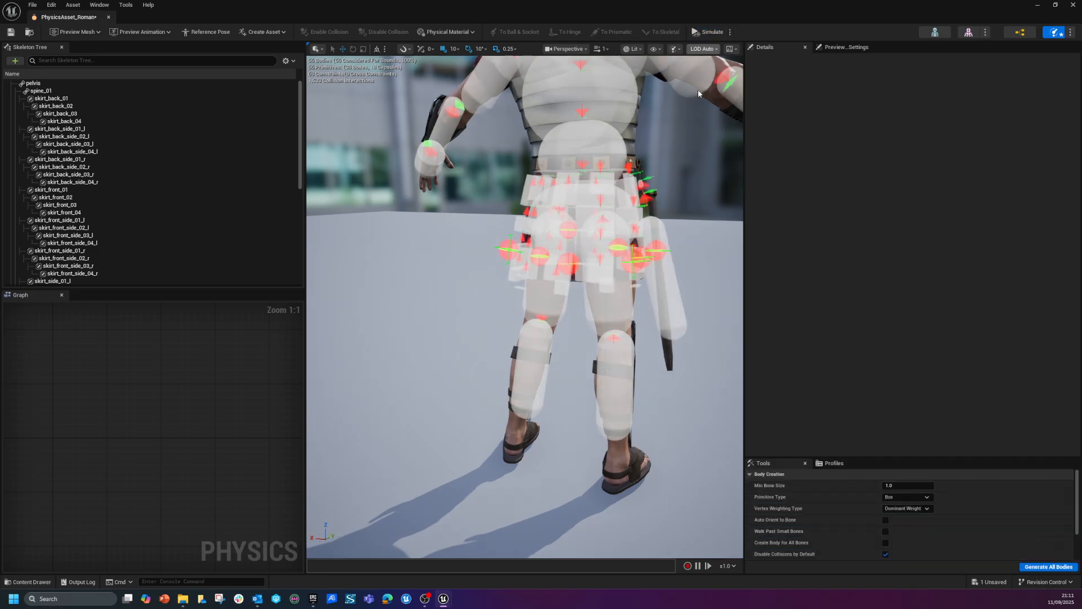
Step: Constrain skirt_back_side_03_l and skirt_back_03 to each other and move the new constraint between the two bodies
scroll(698, 89, "up", 2)
scroll(475, 348, "up", 3)
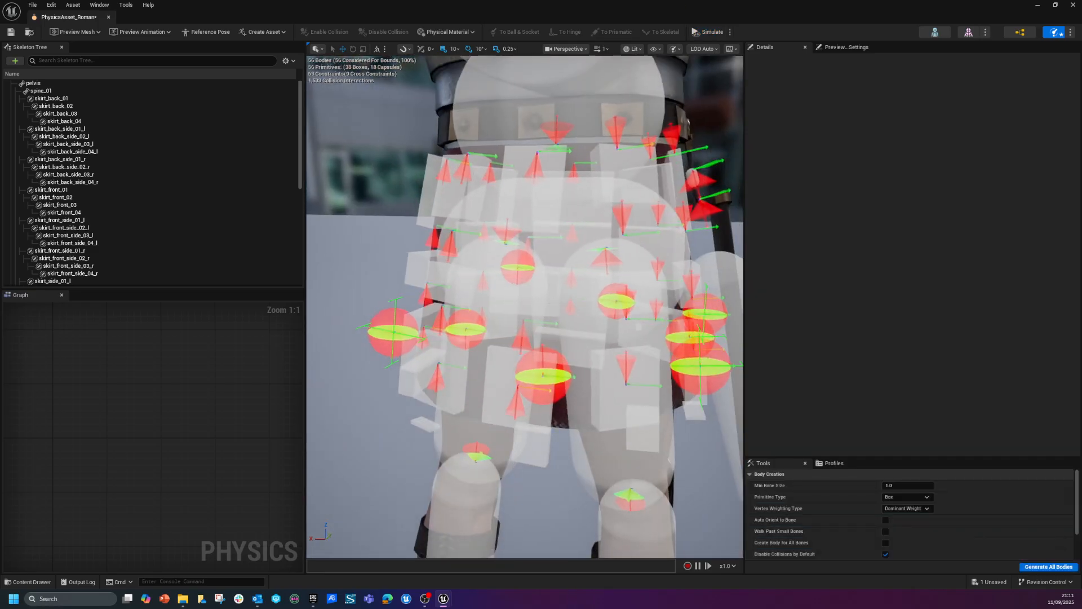
left_click(443, 393)
right_click_drag(443, 462, 499, 438)
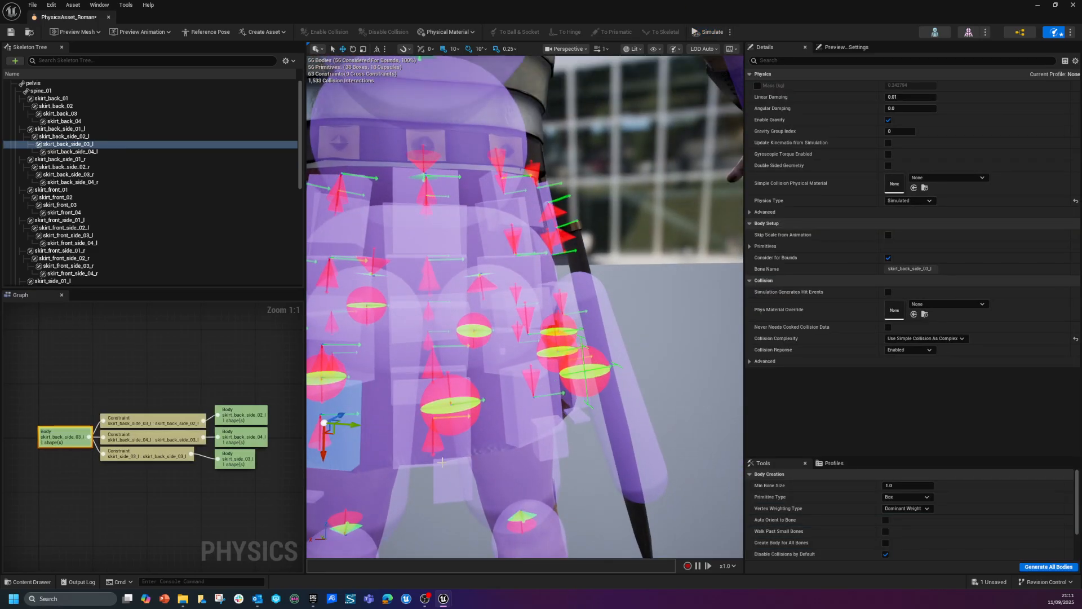
left_click(399, 439, "ctrl")
key("k")
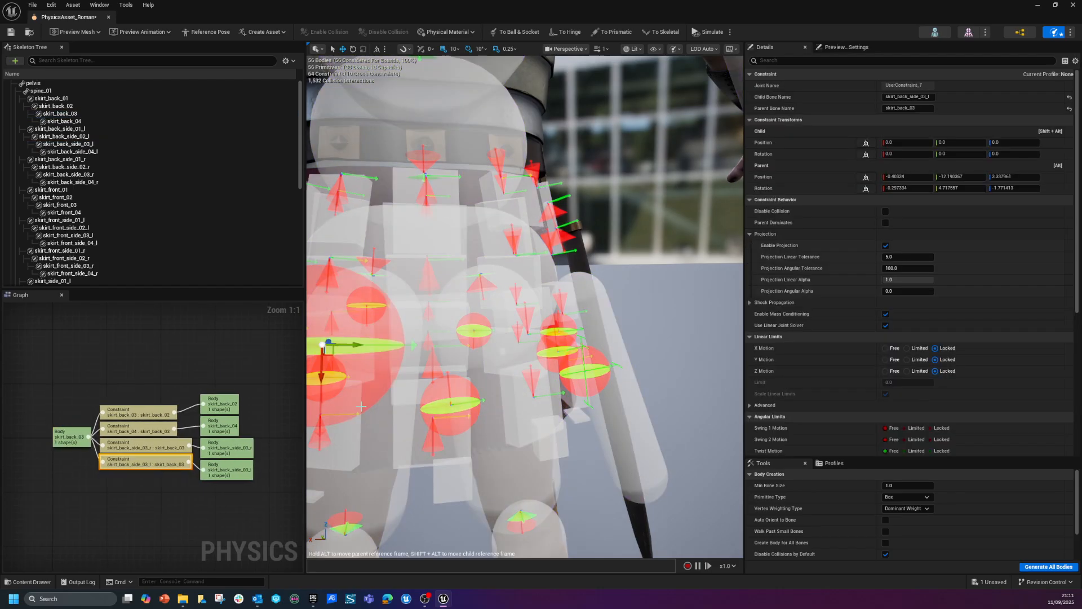
left_click_drag(343, 352, 374, 423)
Step: Set X and Y Motion to Limited with limit 5 on the skirt_back_side_03_l to skirt_back_03 constraint and save the physics asset
left_click(916, 350)
left_click(916, 361)
left_click(900, 383)
type("5")
key("Return")
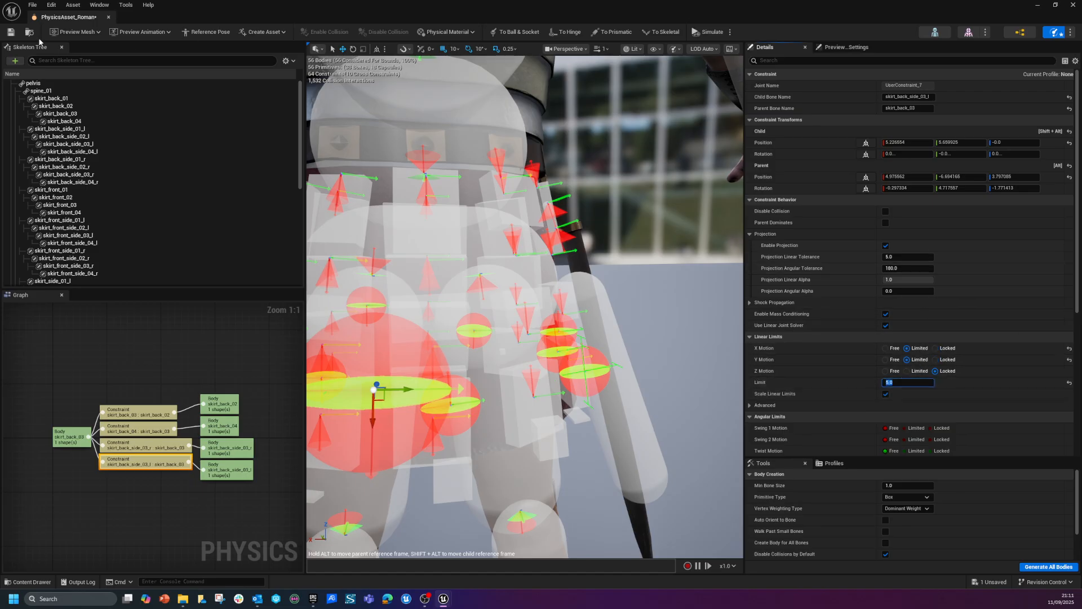
key("ctrl+s")
Step: Simulate the saved asset and pull the back of the skirt sideways to check the linked panels
left_click(701, 31)
scroll(678, 293, "down", 5)
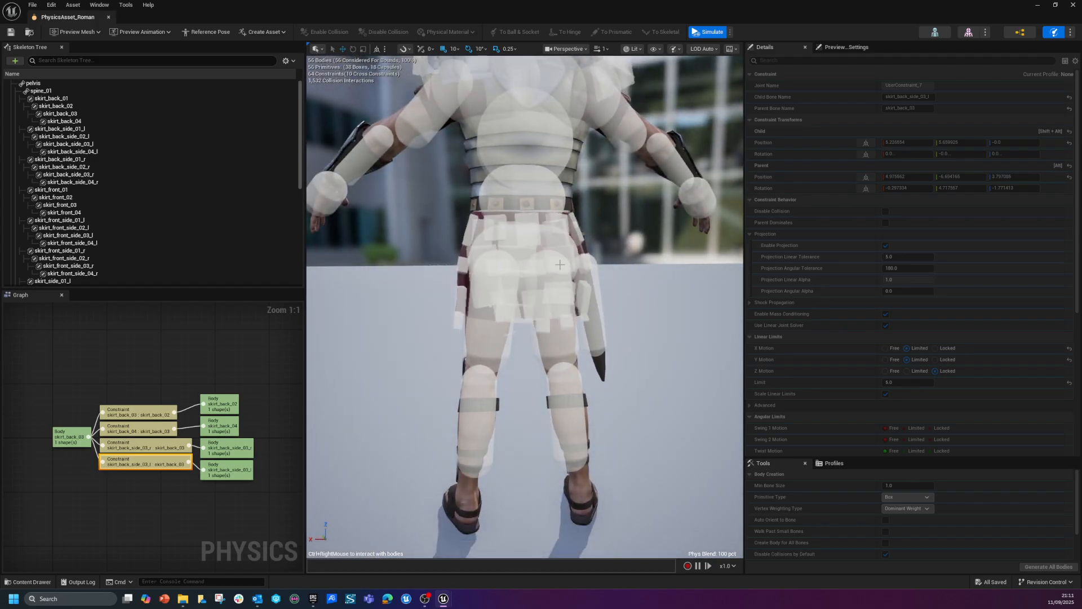
right_click_drag(586, 292, 742, 263, "ctrl")
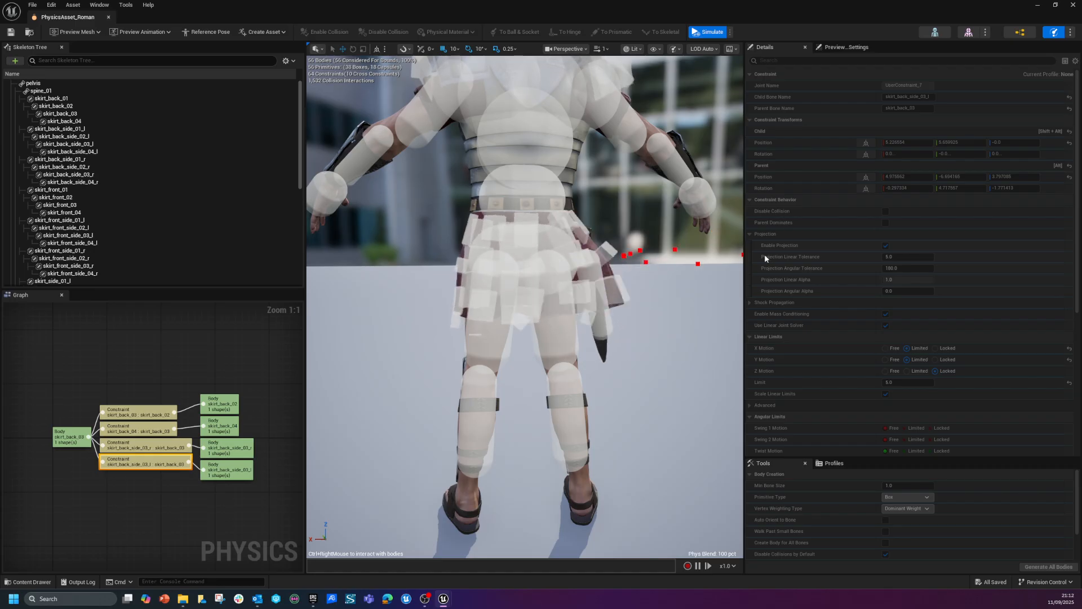
left_click(708, 31)
Step: Select all six pauldron bodies on both shoulders: pauldron, pauldron_a and pauldron_b on the _l and _r sides
right_click_drag(563, 270, 580, 245)
left_click(487, 276)
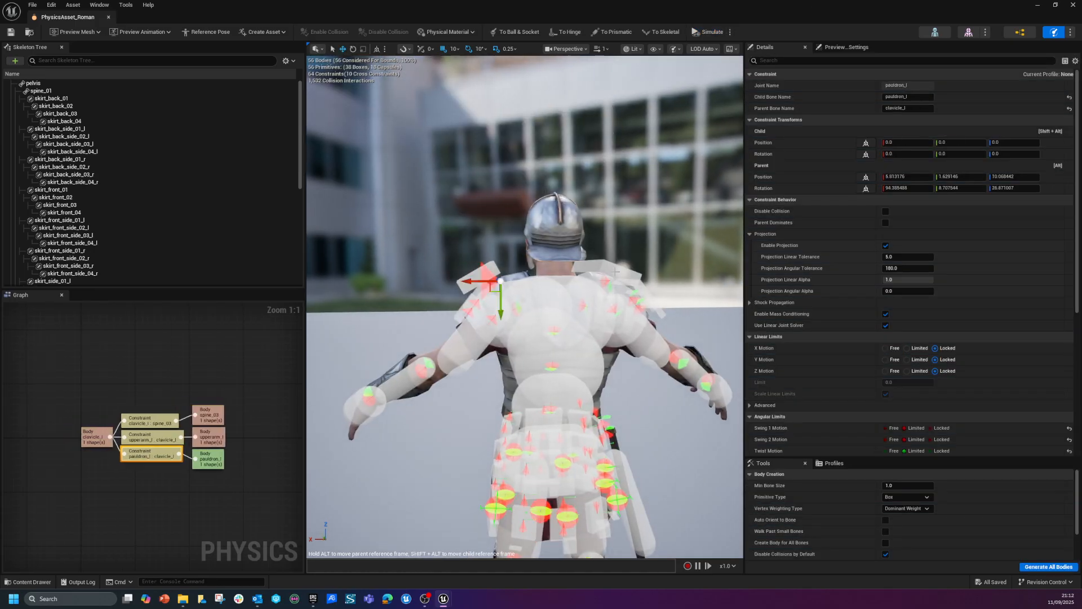
left_click(615, 273)
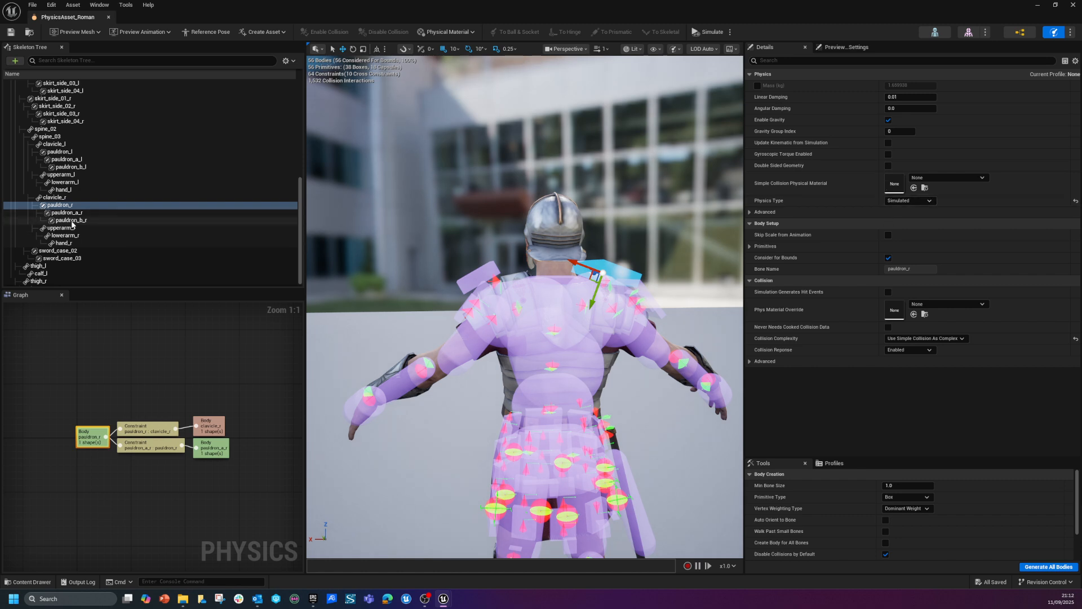
left_click(71, 167, "ctrl")
left_click(66, 159, "ctrl")
left_click(60, 151, "ctrl")
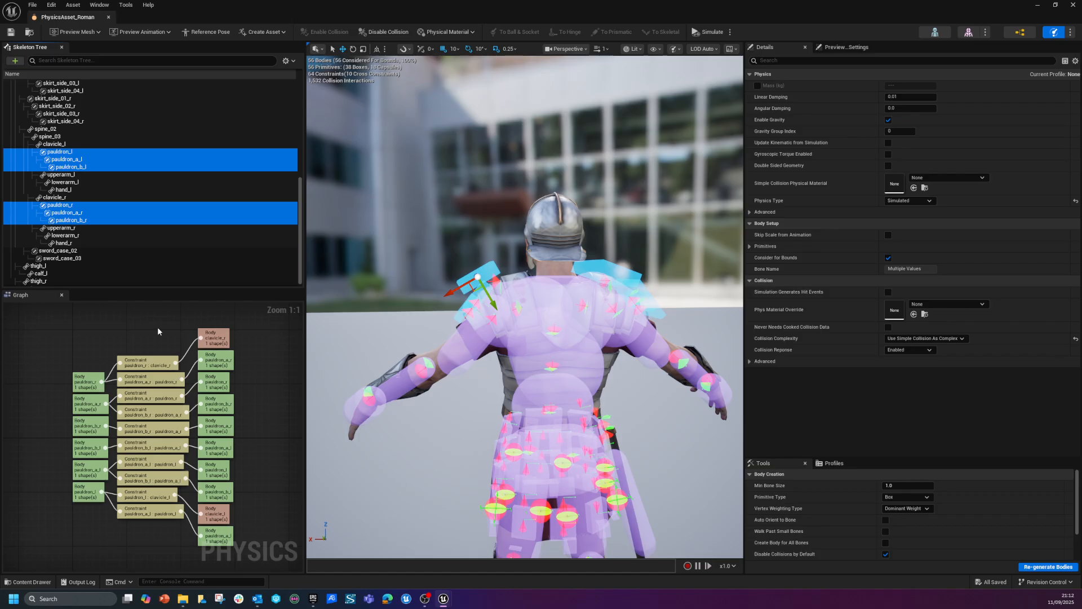
Step: Set the Twist Limit to 2 and the Swing 1 and Swing 2 Limits to 10 on all the pauldron constraints
left_click_drag(158, 327, 167, 549)
scroll(970, 348, "down", 3)
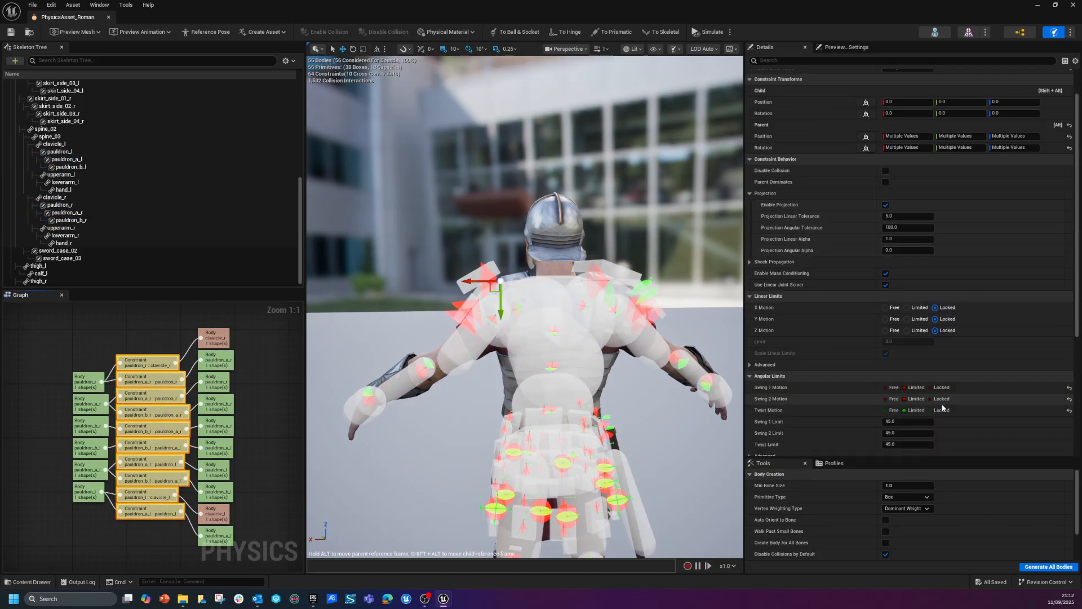
type("2")
key("Return")
left_click(928, 432)
type("10")
left_click(902, 421)
type("10")
key("Return")
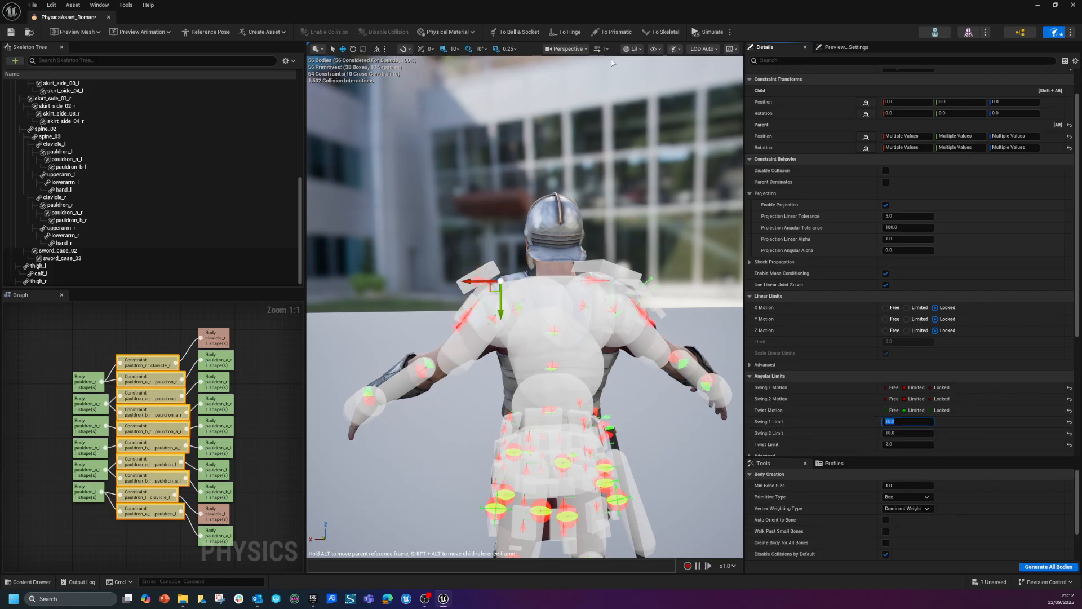
Step: Set the Swing 1 and Swing 2 Limits to 20 on all the pauldron constraints and briefly simulate the result
left_click(711, 32)
left_click(712, 32)
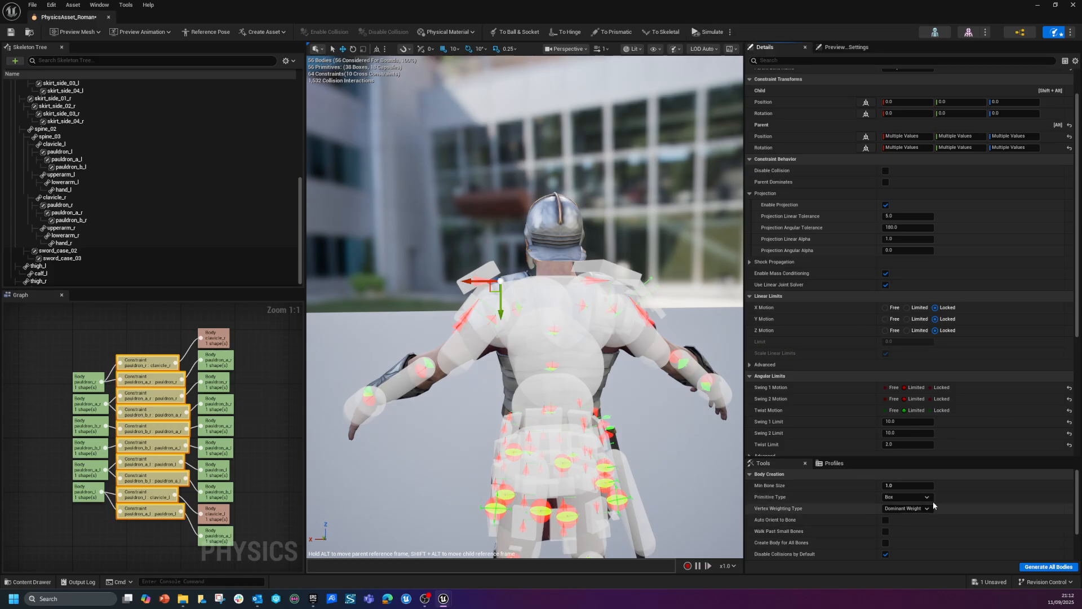
left_click(906, 432)
type("20")
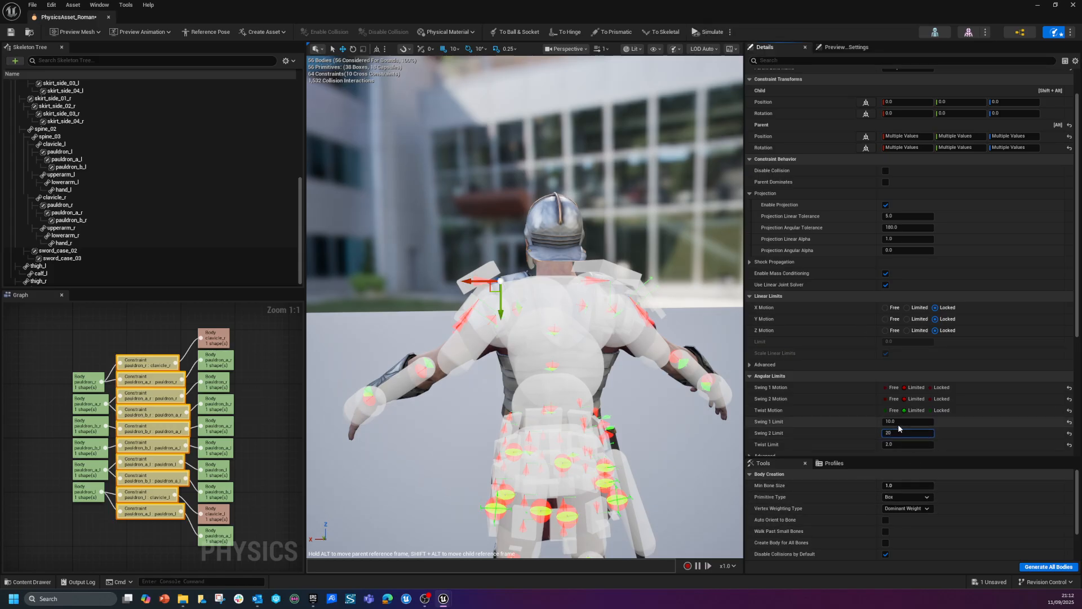
key("Return")
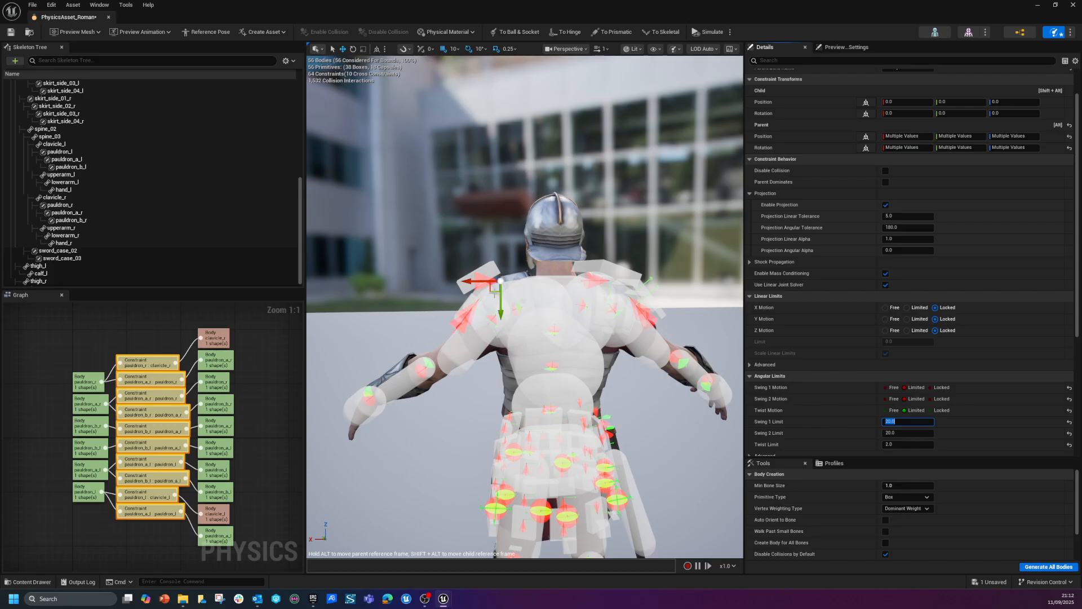
left_click(708, 32)
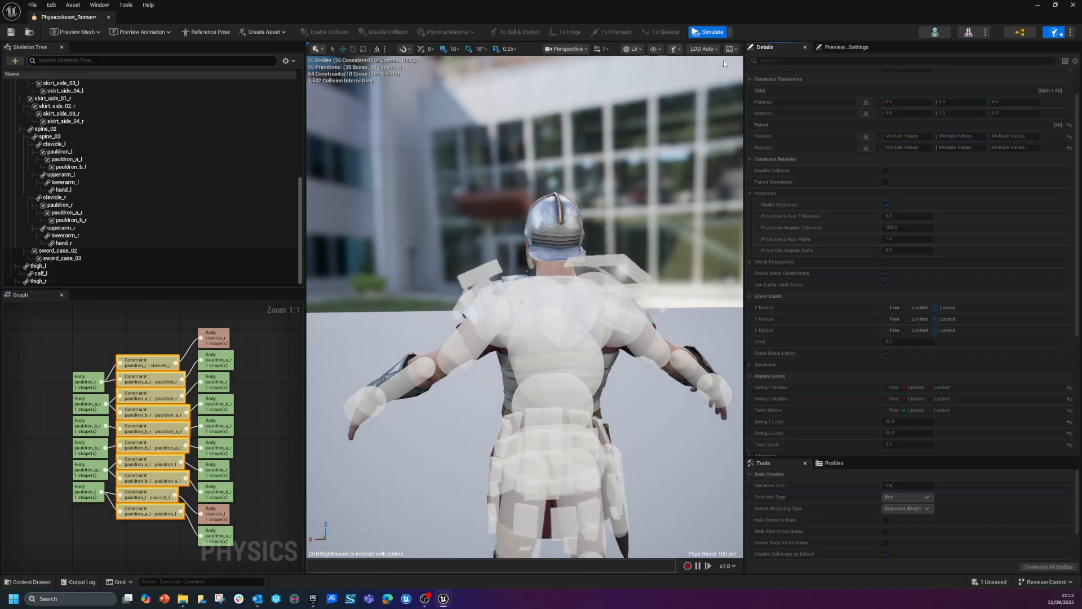
left_click(709, 31)
Step: Move the pauldron_b_l body outward down the upper arm so it sits clear of pauldron_a_l
key("f")
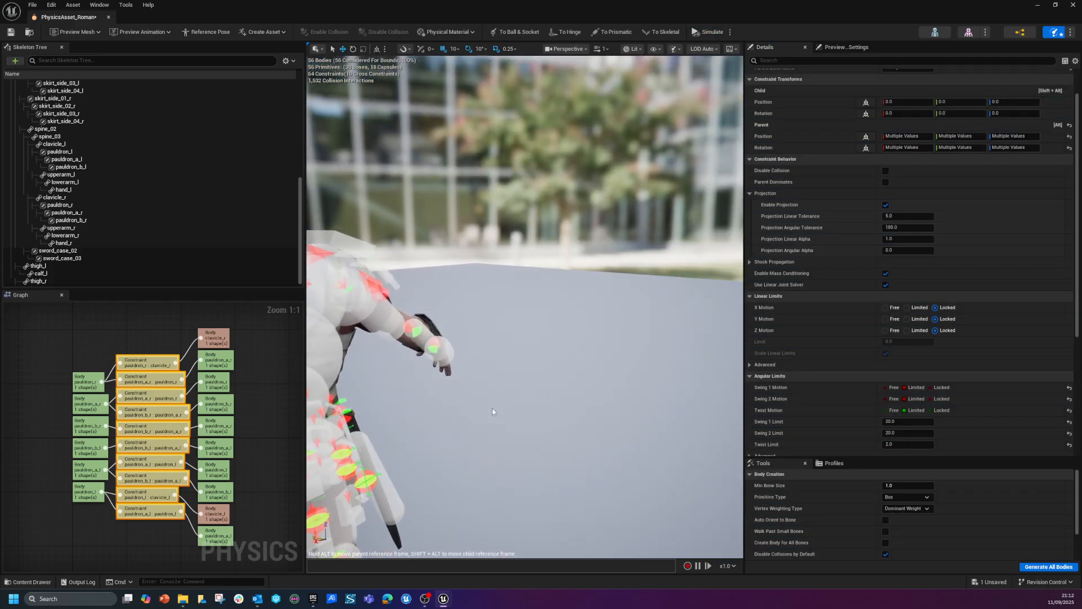
mouse_move(555, 476)
right_mouse_down()
mouse_move(665, 473)
mouse_move(535, 474)
mouse_move(554, 476)
right_mouse_up()
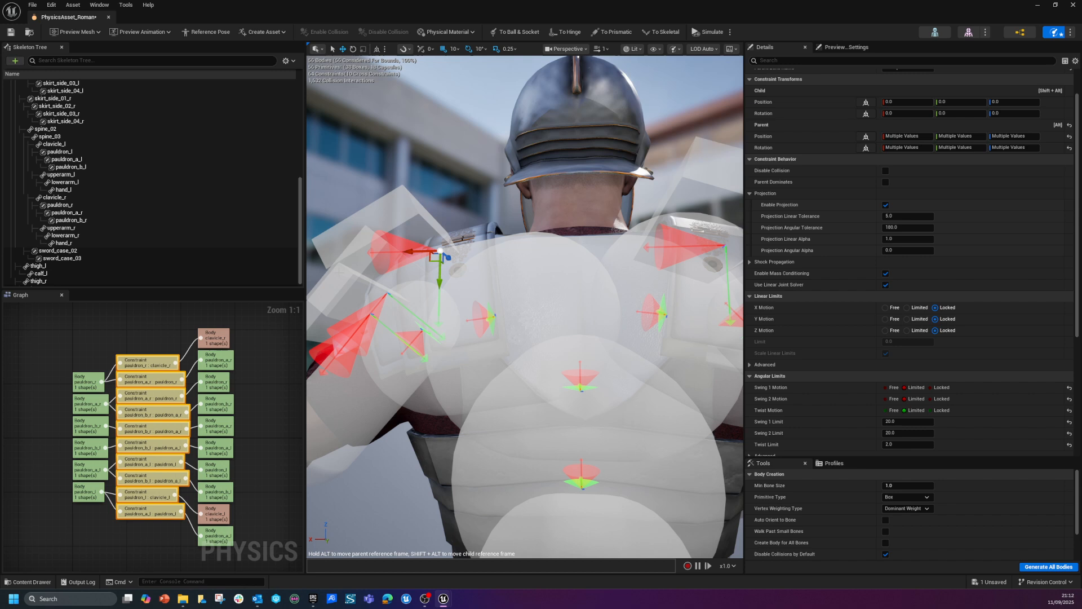
left_click(350, 268)
right_click_drag(498, 354, 473, 373)
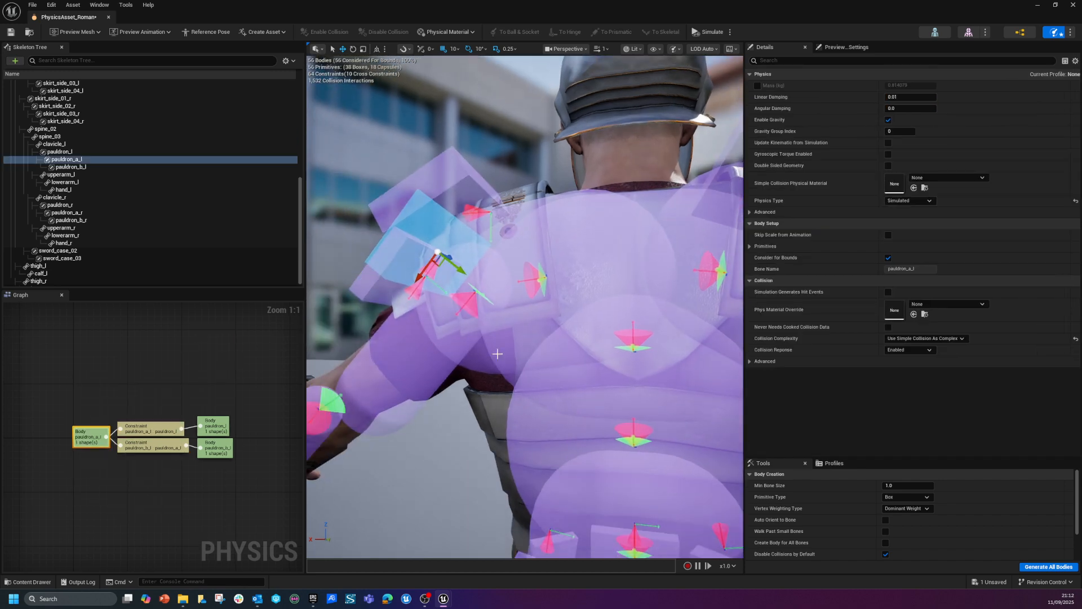
left_click(374, 293)
left_click_drag(392, 297, 359, 334)
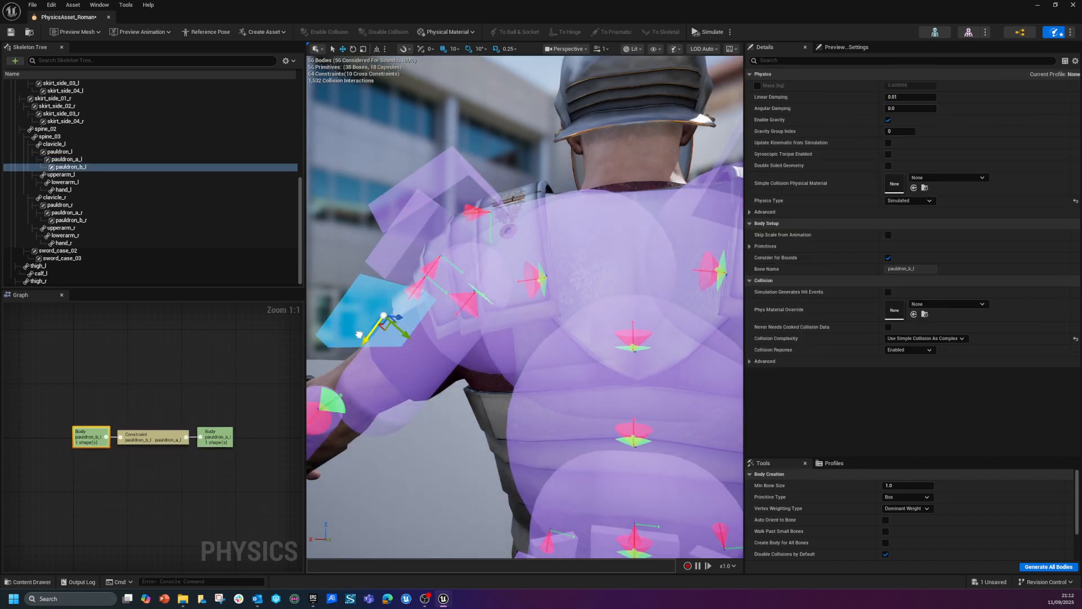
Step: Nudge the pauldron_l body upward along its own axis, and shift pauldron_a_l and pauldron_b_l together over the shoulder
left_click(472, 184)
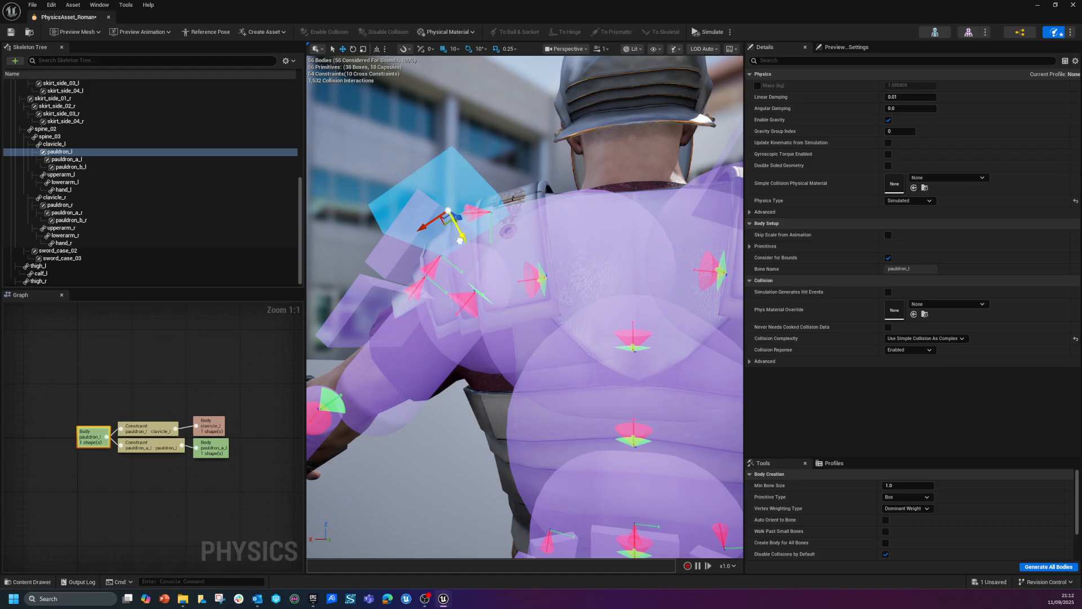
left_click_drag(460, 240, 456, 223)
left_click(371, 311)
left_click(387, 348, "ctrl")
left_click_drag(364, 339, 389, 326)
Step: Reposition and rotate the pauldron_l body so it lies flatter above the shoulder, and briefly simulate the change
left_click_drag(545, 321, 540, 195, "alt")
left_click(446, 176)
left_click_drag(410, 192, 496, 237)
key("e")
left_click_drag(445, 209, 431, 193)
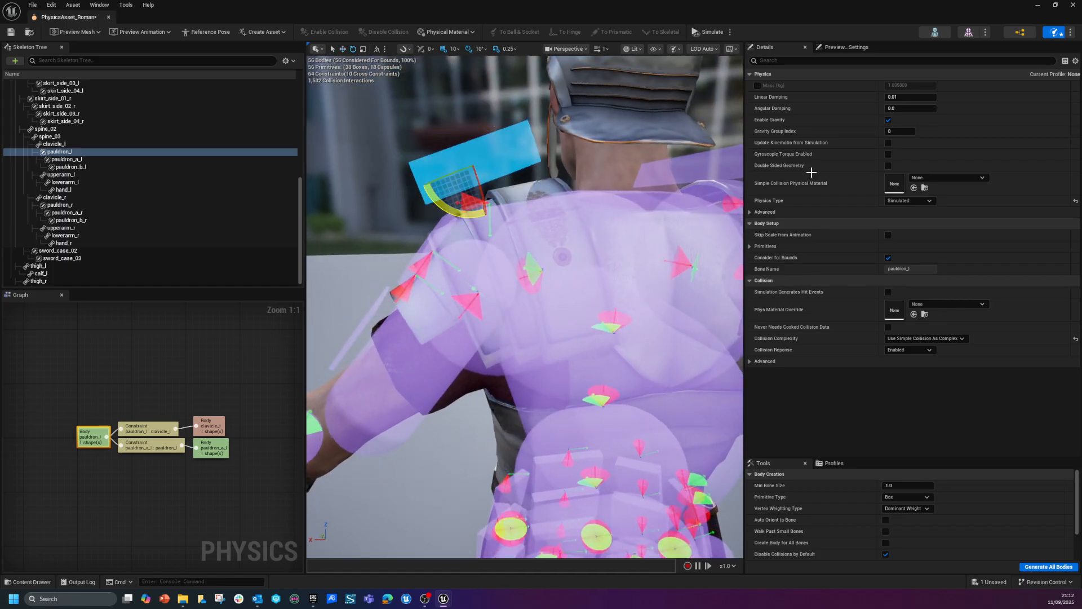
left_click(708, 32)
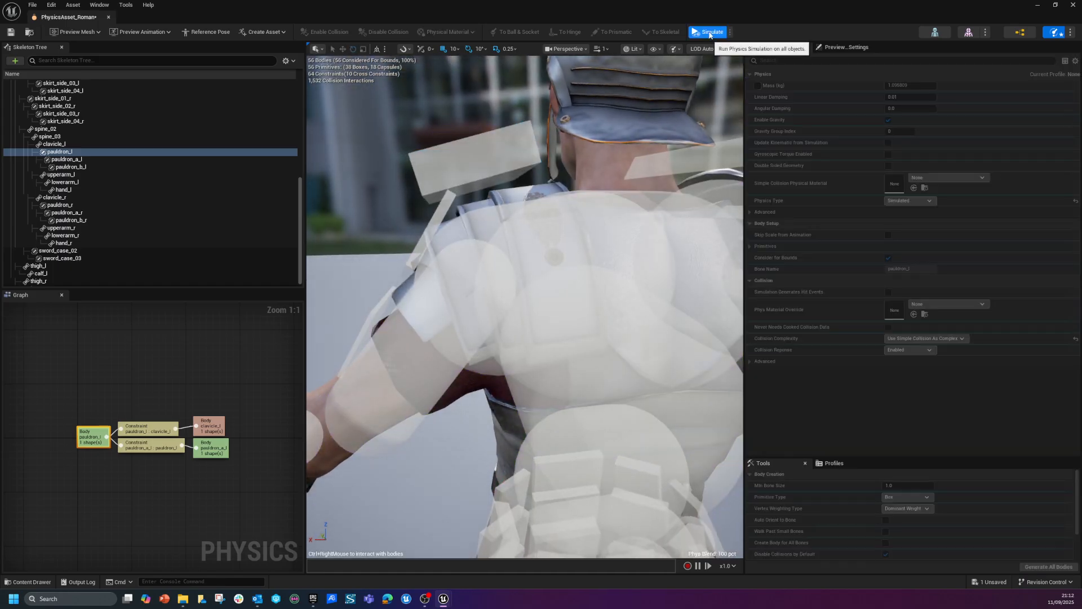
left_click(708, 32)
Step: Set the Swing 1 and Swing 2 Limits to 10 on the pauldron_a_l to pauldron_l constraint and simulate it
left_click(439, 241)
left_click_drag(439, 241, 456, 296, "alt")
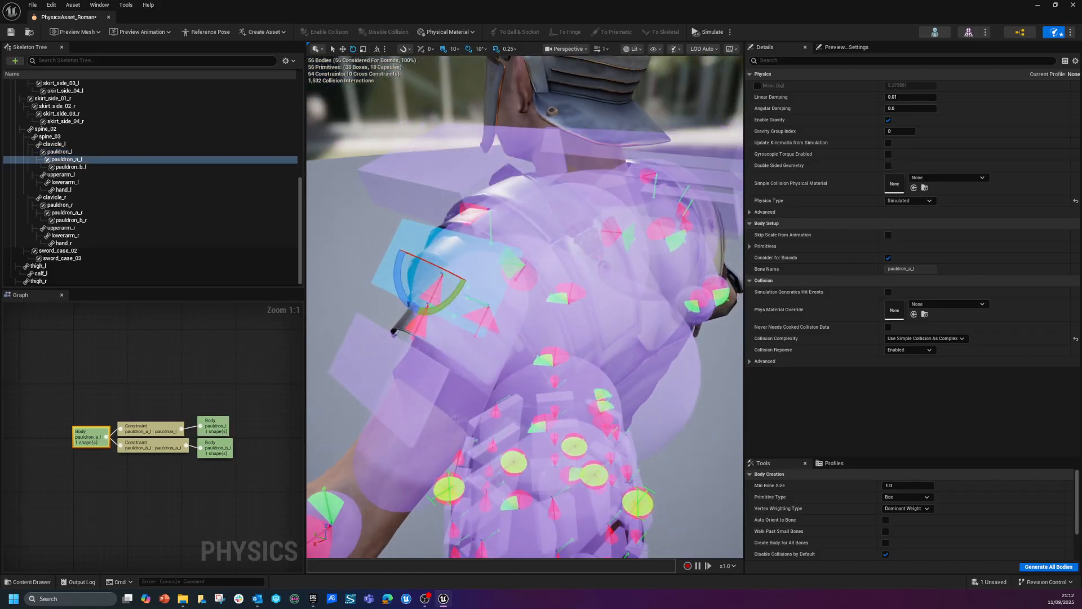
left_click(148, 432)
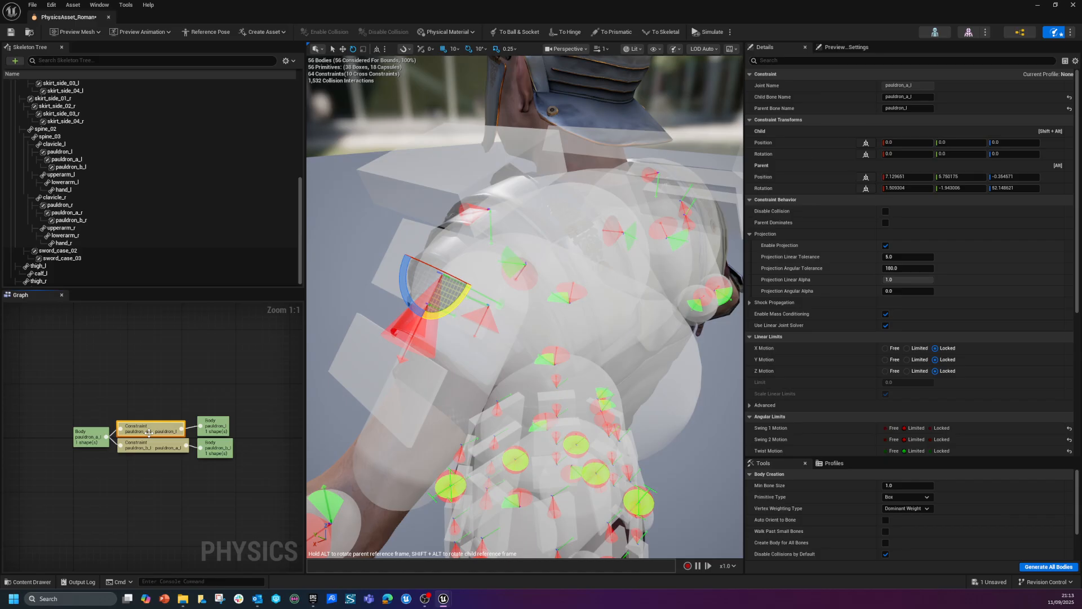
scroll(902, 426, "down", 2)
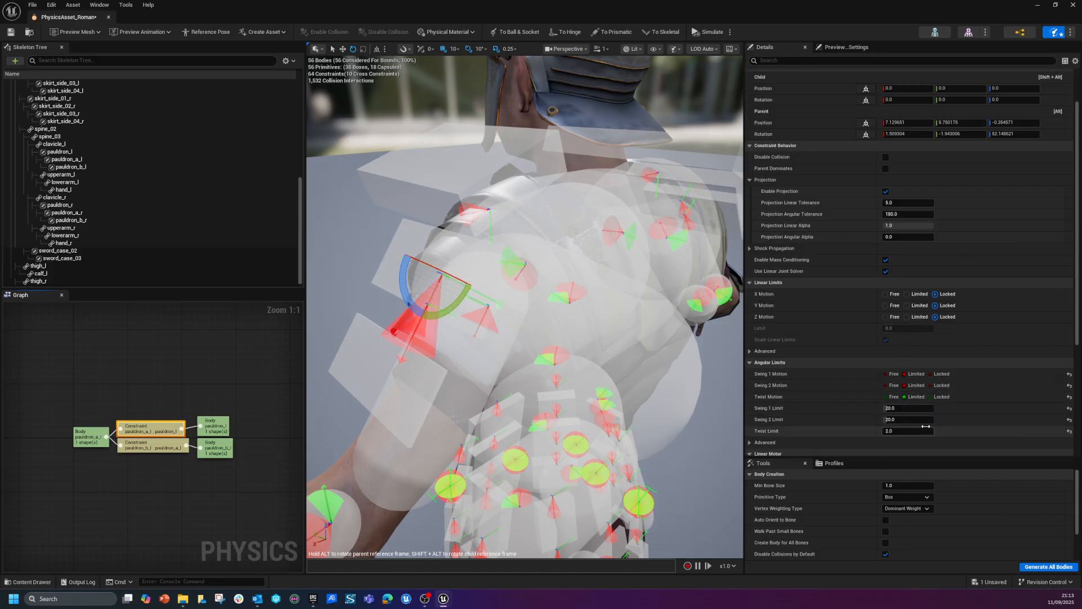
left_click(907, 409)
type("10")
left_click(903, 420)
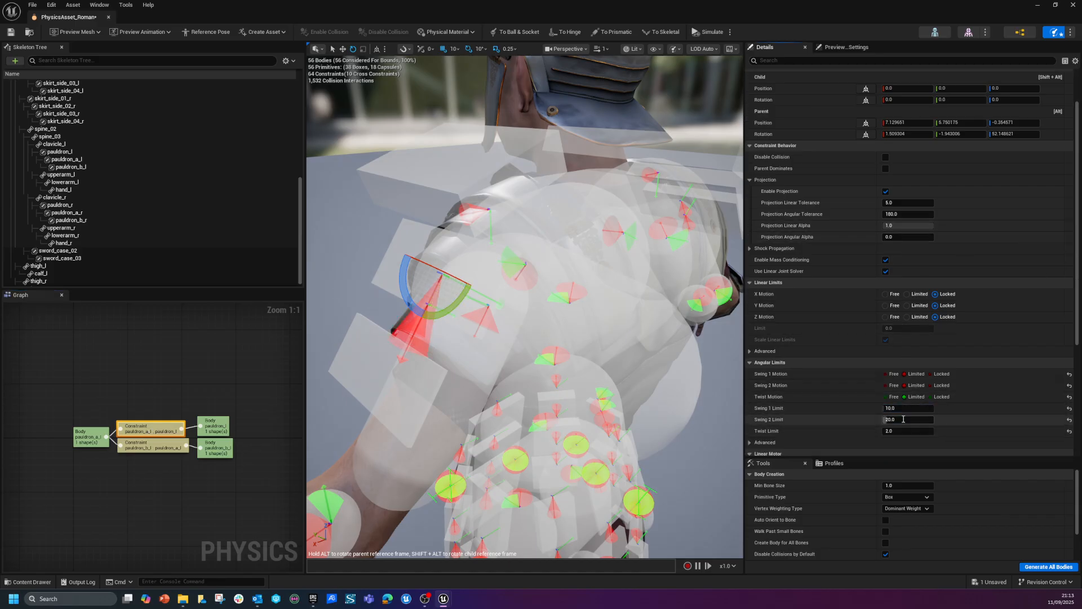
left_click(710, 34)
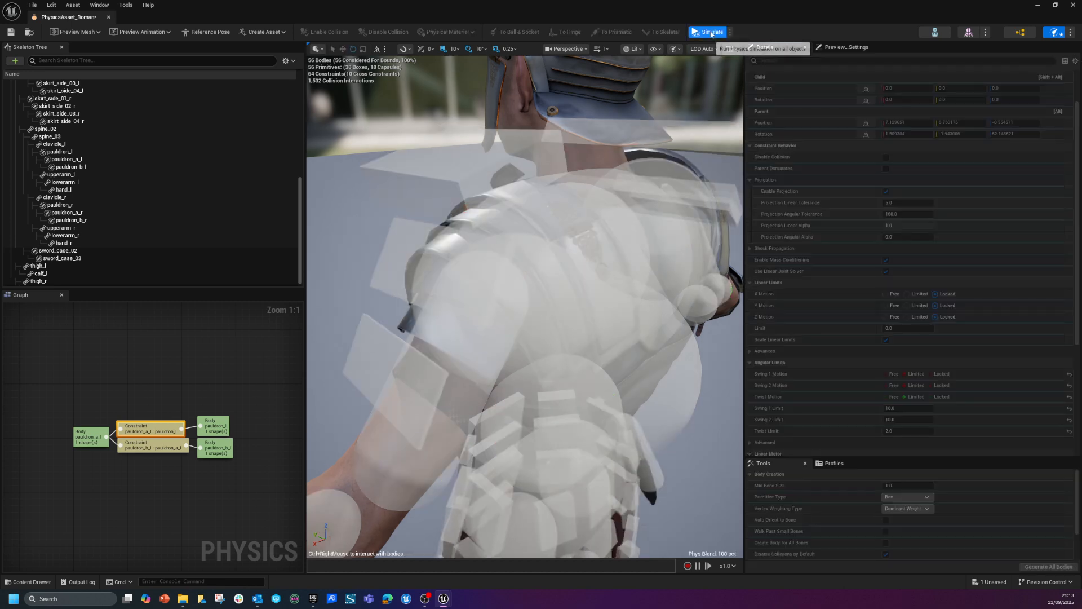
left_click(710, 34)
Step: Rotate the pauldron_r body so it lies flatter above the right shoulder
mouse_move(655, 302)
right_mouse_down()
mouse_move(615, 279)
mouse_move(656, 303)
right_mouse_up()
left_click(419, 133)
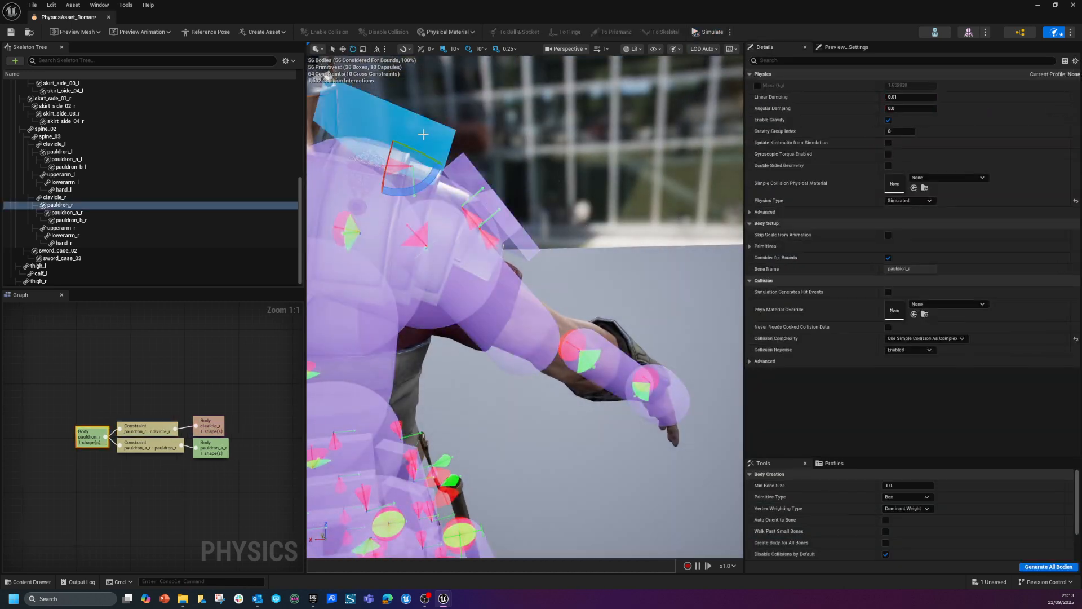
left_click_drag(432, 177, 392, 168)
key("w")
Step: Adjust the pauldron_a_r and pauldron_b_r bodies, leaving a gap between them along the right shoulder and arm
left_click(478, 174)
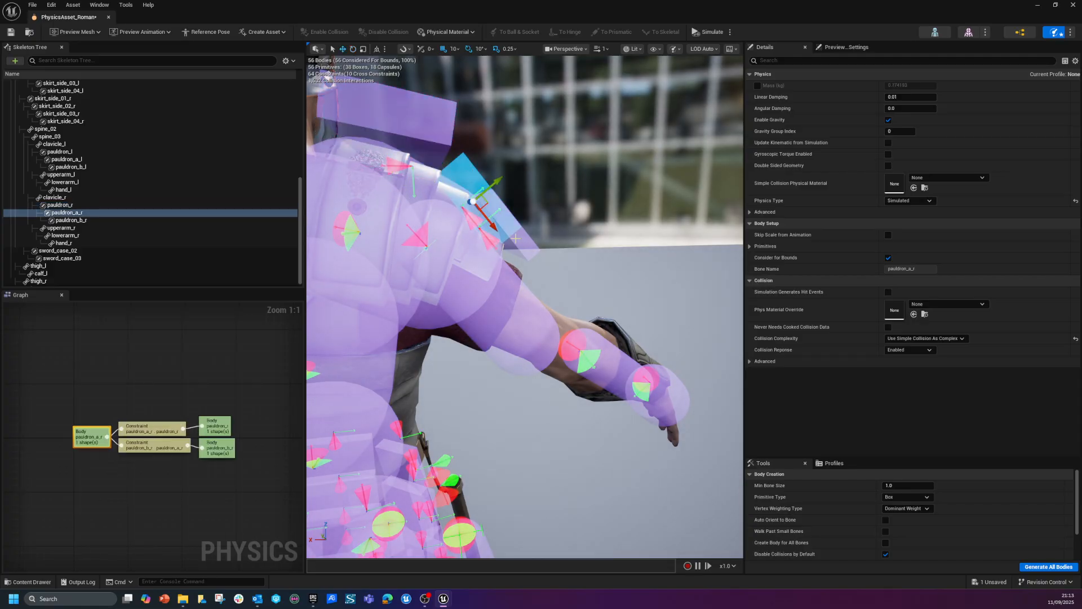
left_click(496, 226, "ctrl")
left_click_drag(515, 247, 510, 239)
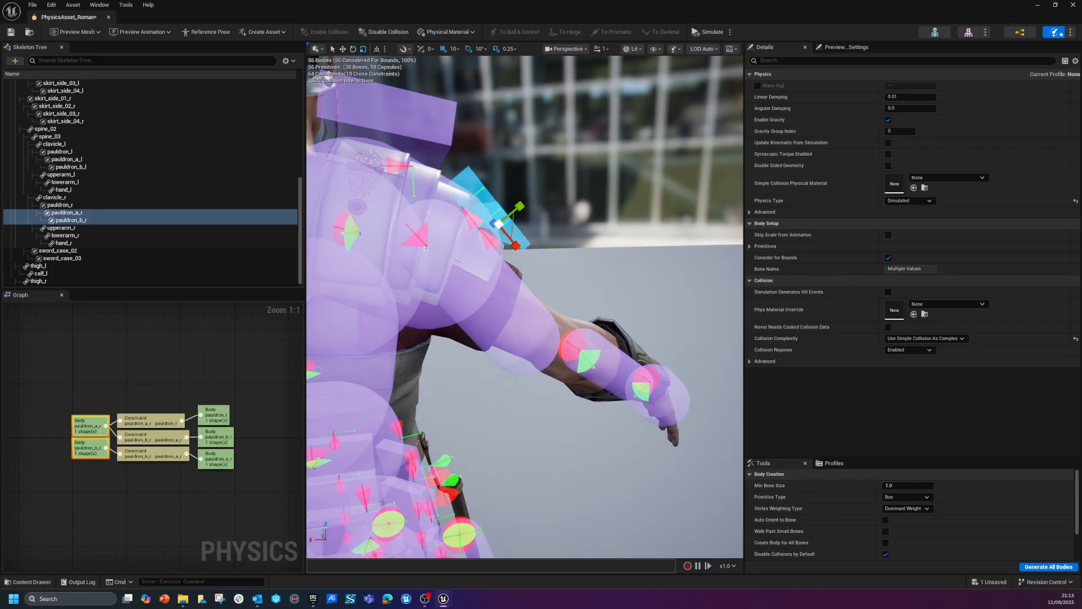
left_click(491, 231)
left_click(508, 232)
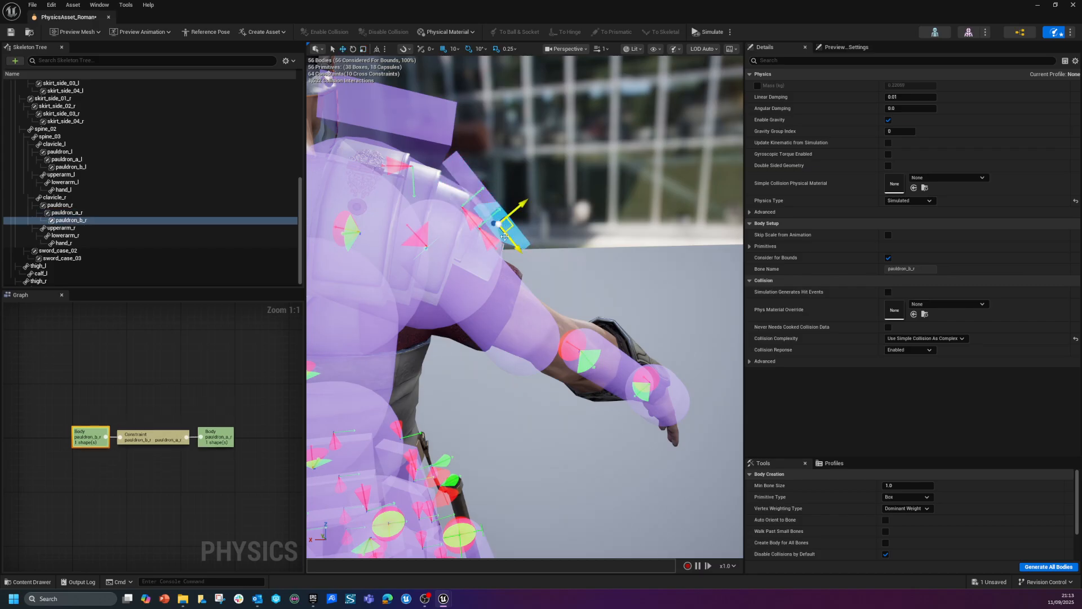
mouse_move(522, 182)
left_mouse_down("alt")
mouse_move(485, 175)
mouse_move(506, 170)
left_mouse_up("alt")
left_click(493, 193, "ctrl")
Step: Simulate the physics asset to check the repositioned pauldron bodies, and save the asset
left_click(709, 31)
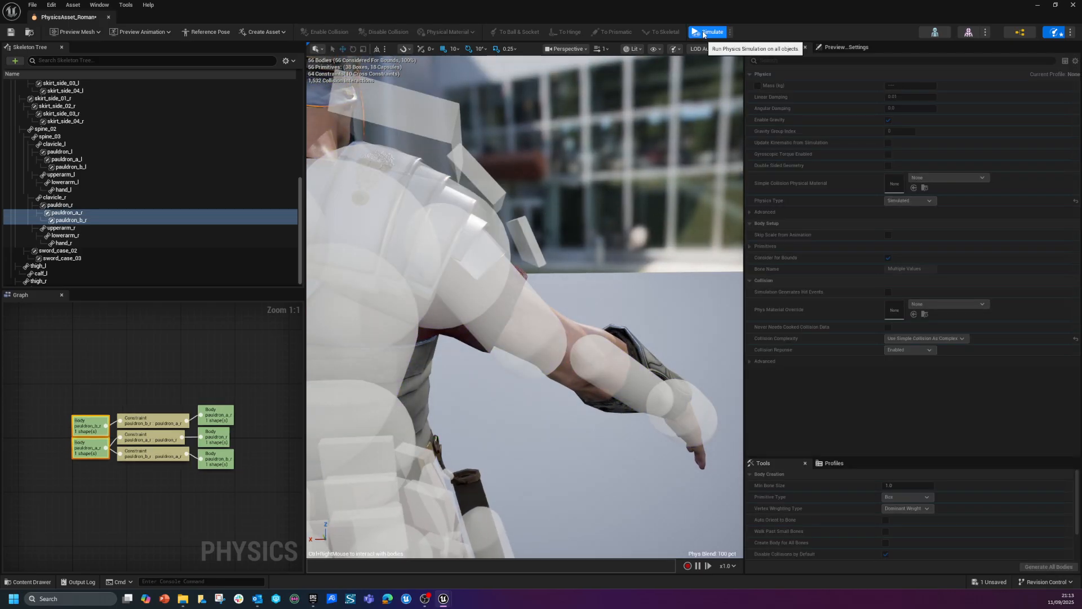
left_click(709, 32)
left_click(10, 31)
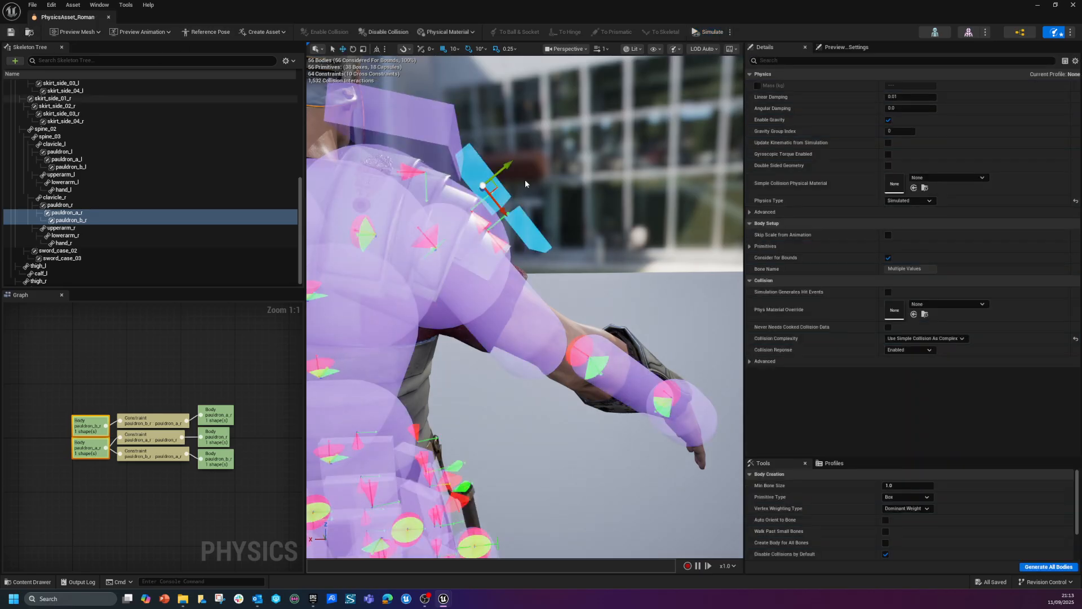
Step: Rotate the sword_case_03 body slightly at the soldier's right hip
scroll(661, 197, "down", 10)
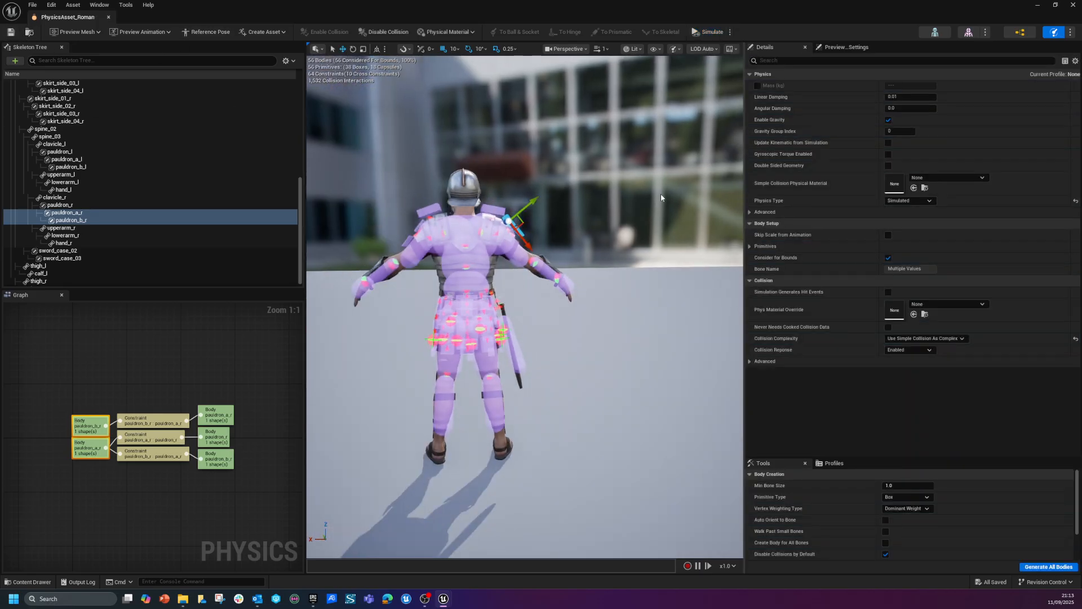
left_click(597, 316)
left_click(515, 365)
key("e")
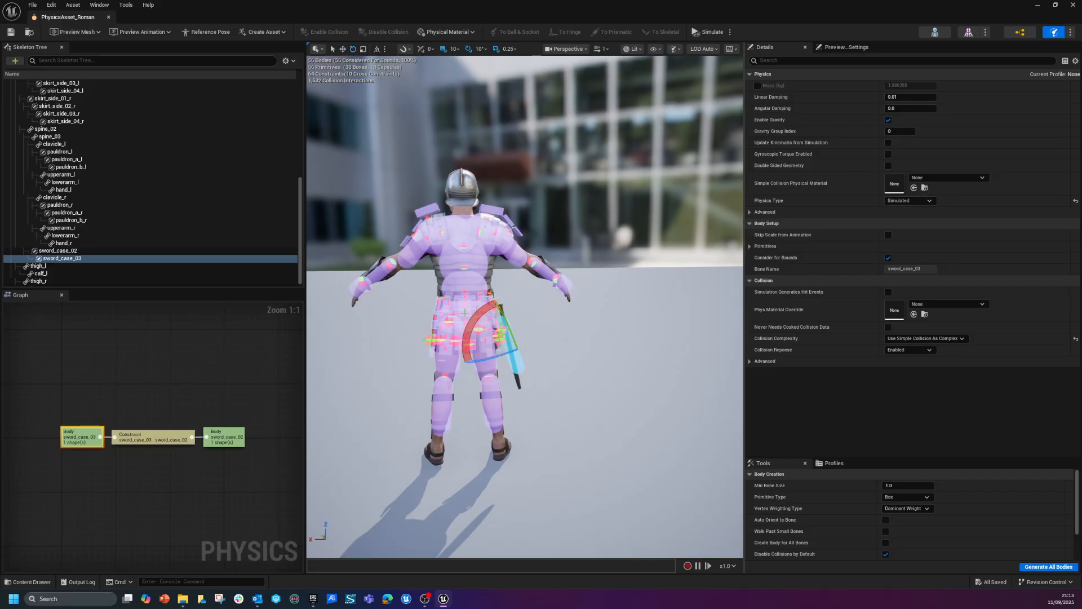
left_click_drag(471, 320, 472, 317)
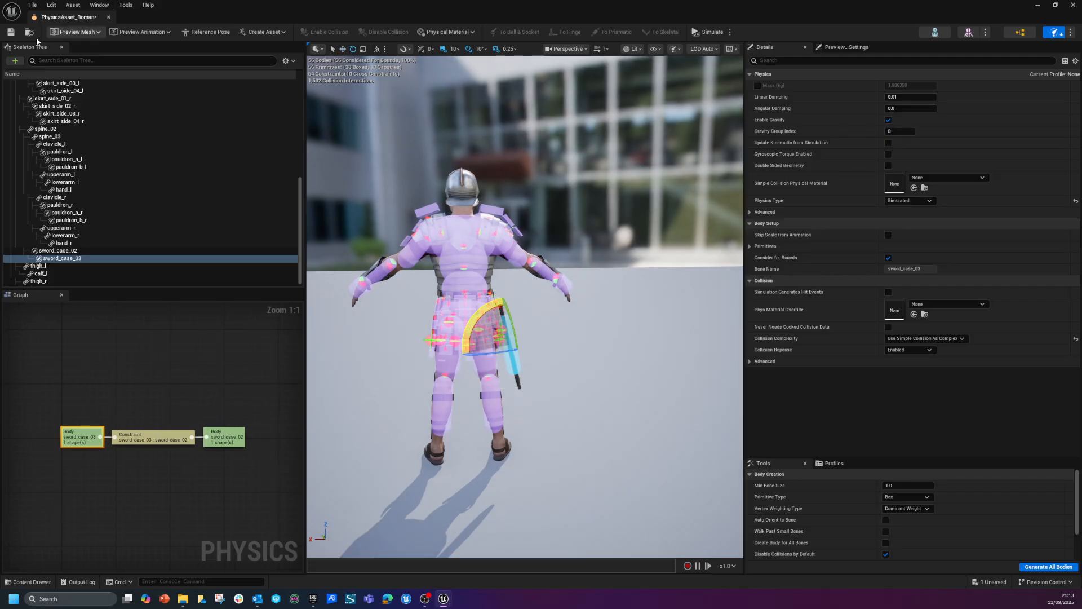
Step: Return to the Lvl_Combat level, play it and run the soldier around to check the armour, and stop playing
left_click(1037, 5)
left_click(508, 197)
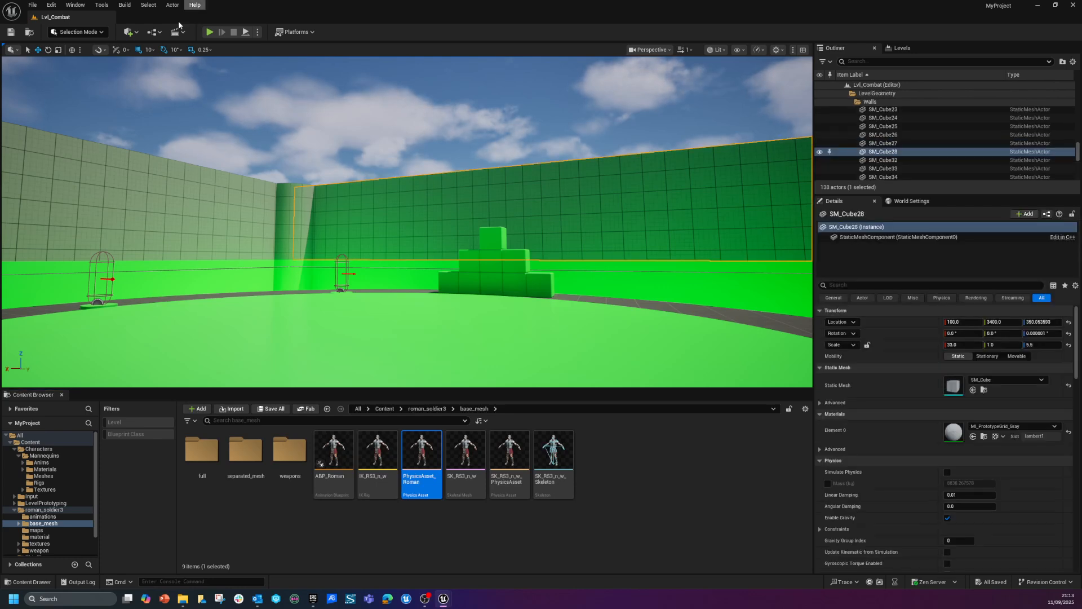
left_click(209, 32)
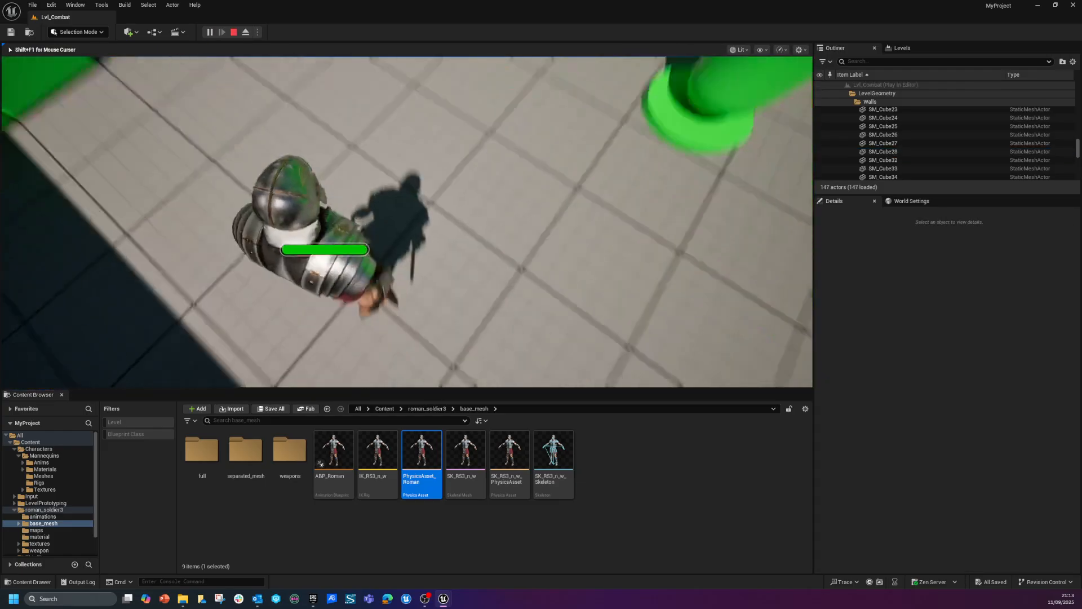
key("w")
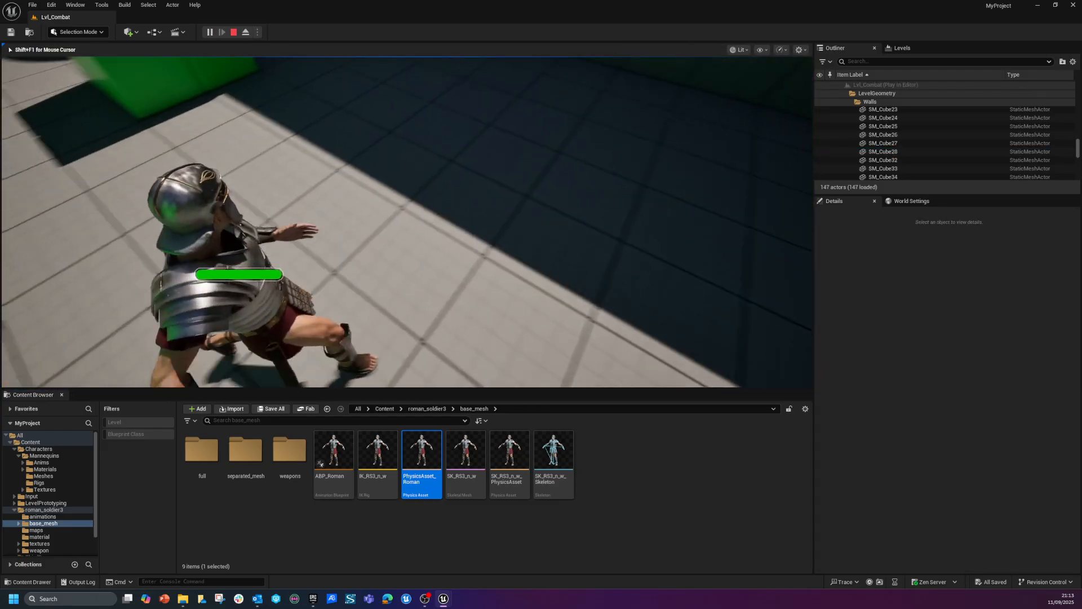
key("w")
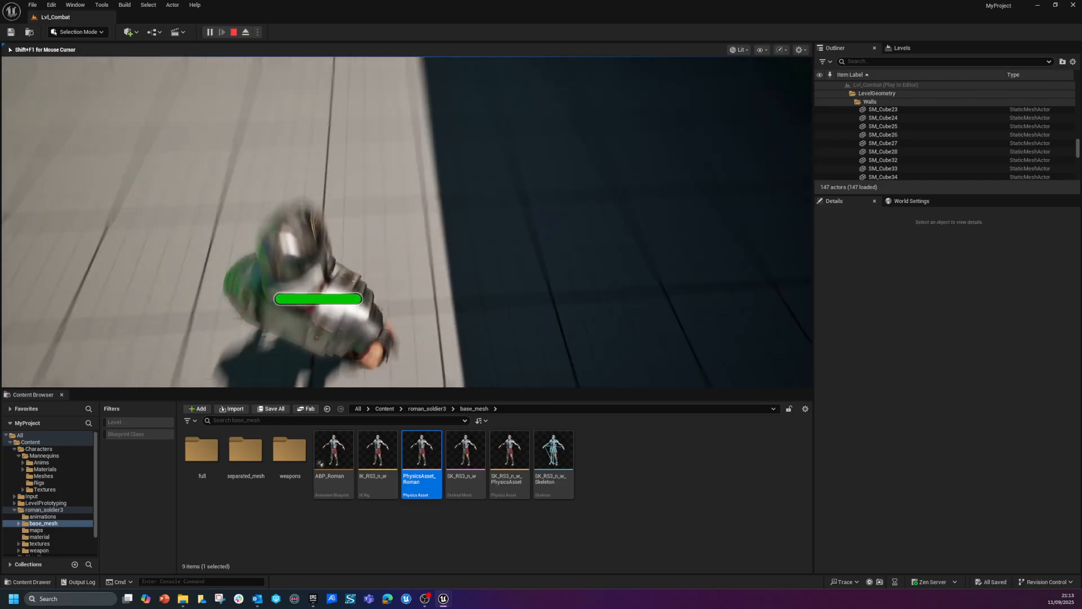
key("Escape")
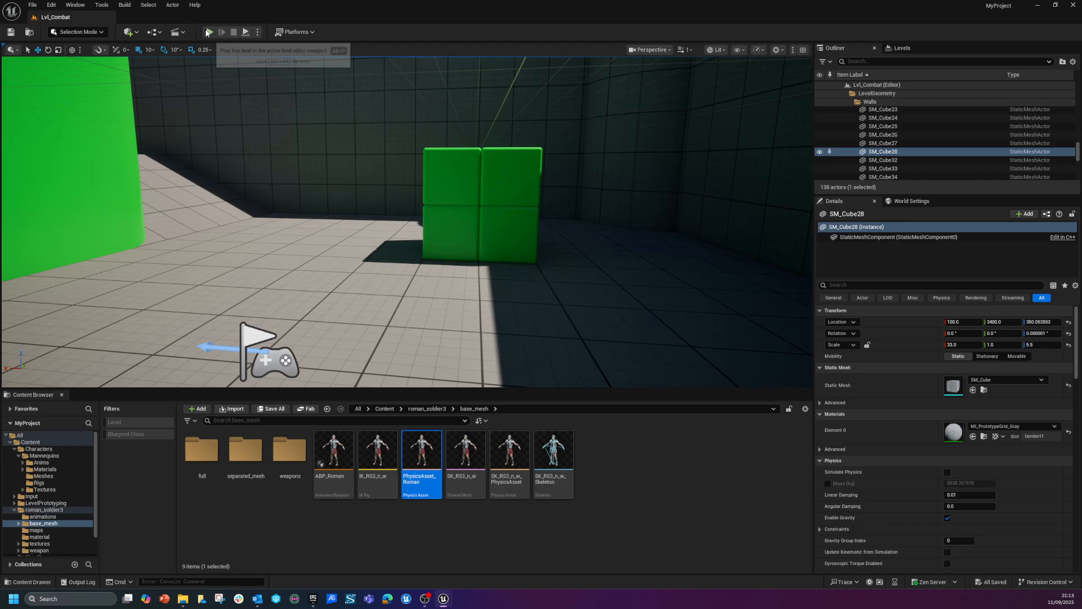
Step: Open the ABP_Roman animation blueprint at its AnimGraph, showing the Retarget Pose From Mesh and Output Pose nodes
double_click(341, 468)
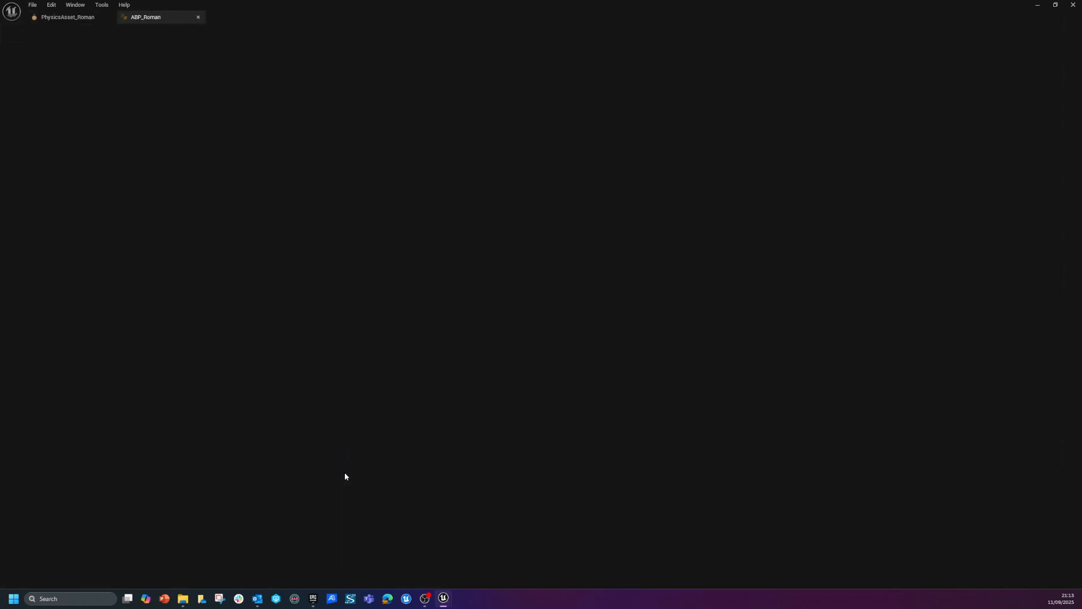
left_click(685, 215)
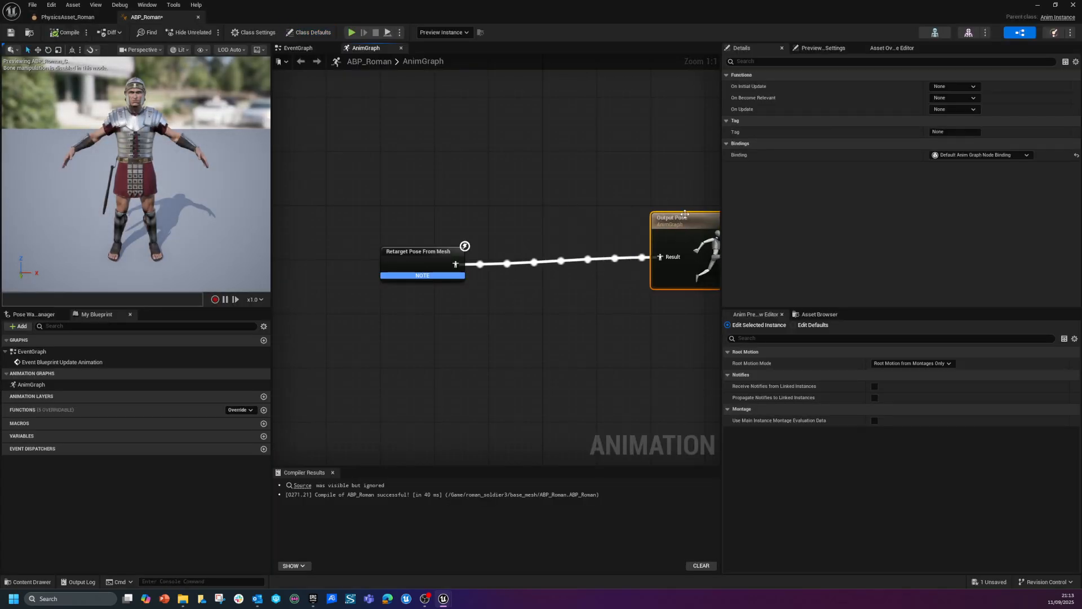
right_click_drag(472, 370, 435, 358)
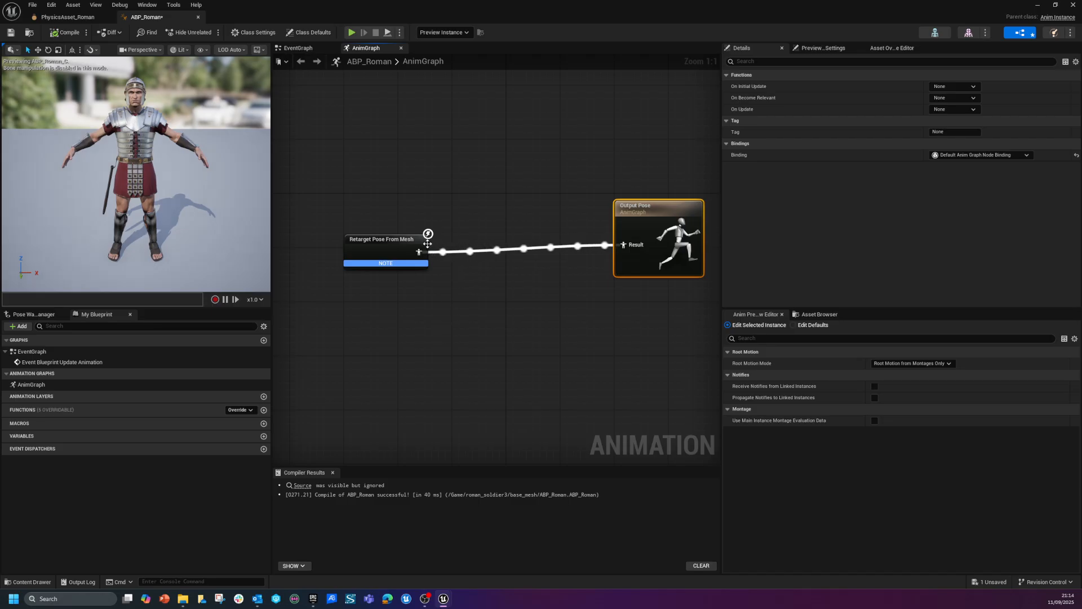
right_click(466, 169)
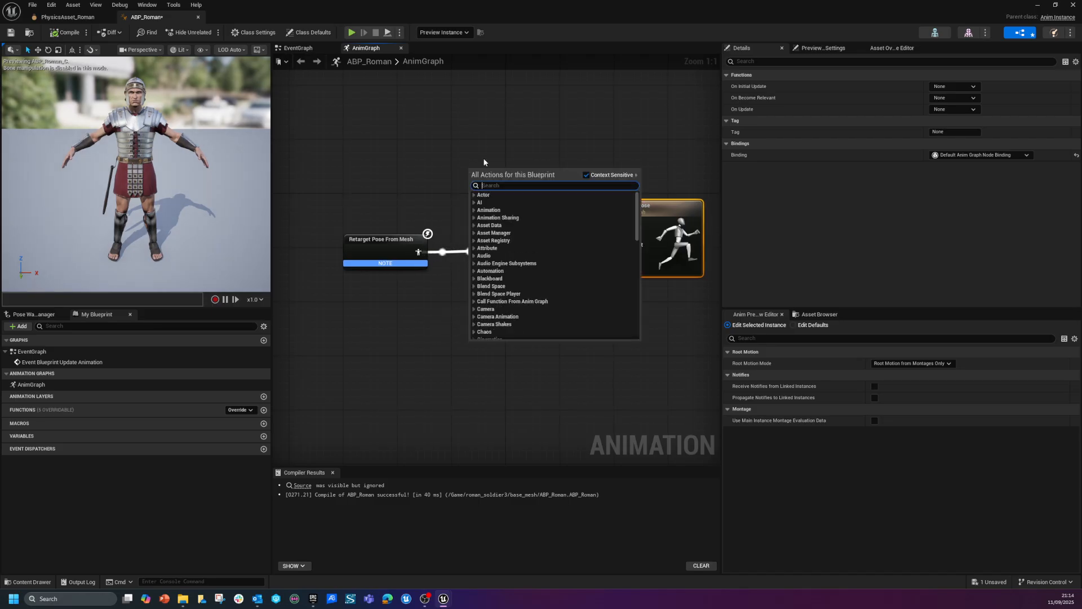
type("rif")
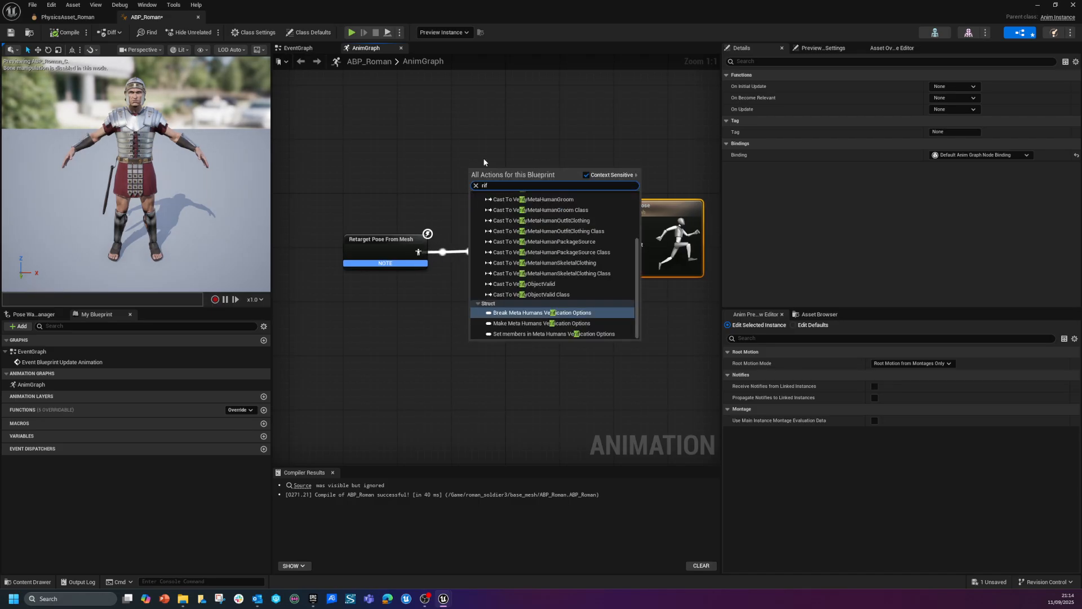
key("BackSpace")
key("BackSpace")
key("BackSpace")
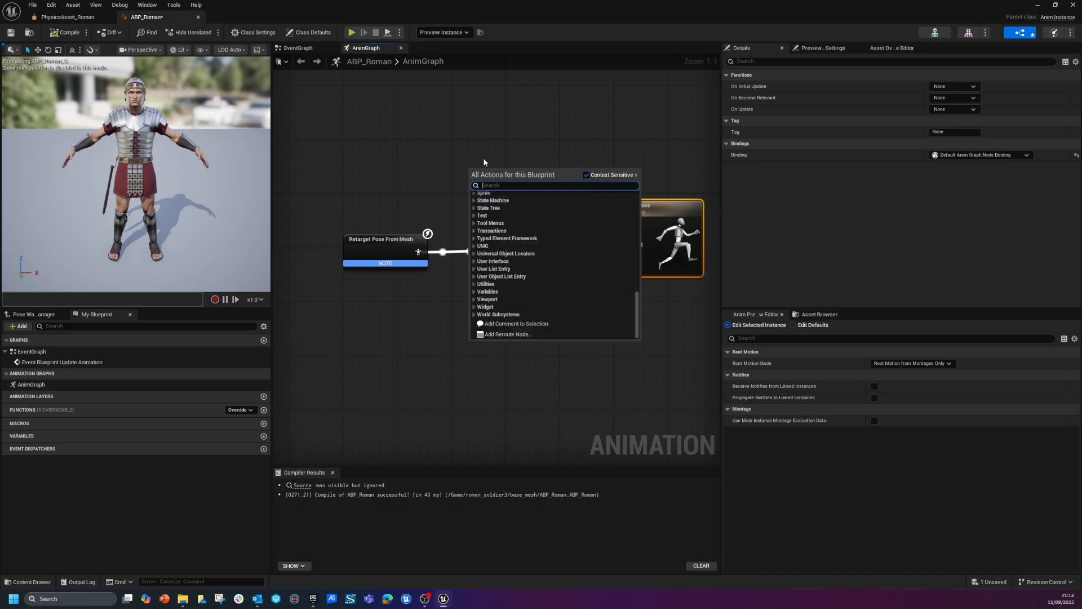
left_click(453, 174)
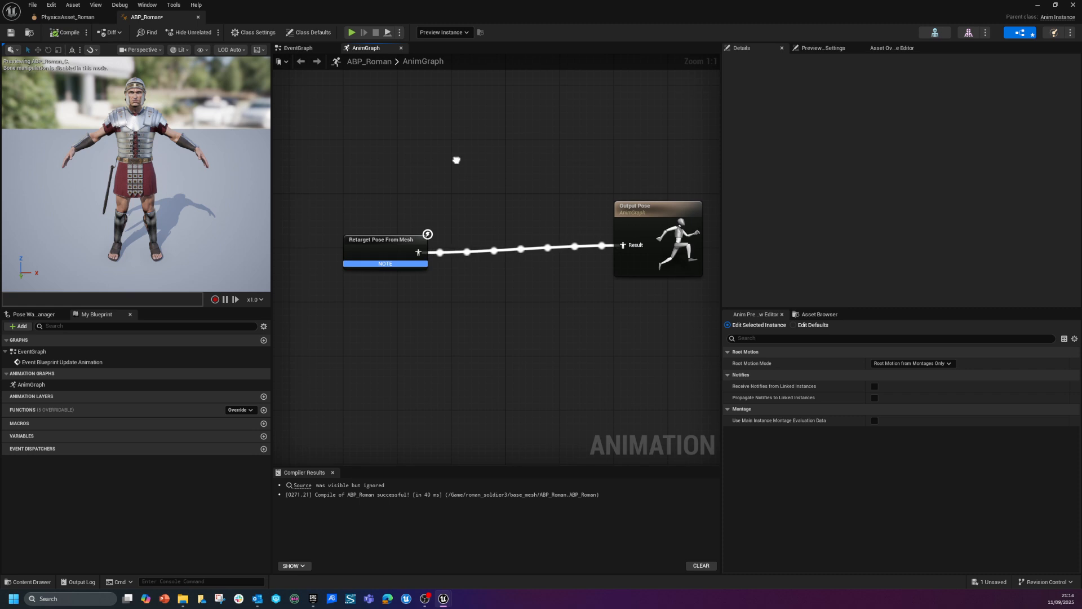
Step: Create a Local To Component conversion after Retarget Pose From Mesh by linking it to a new Spring controller node, and delete that controller
right_click(457, 162)
type("spring")
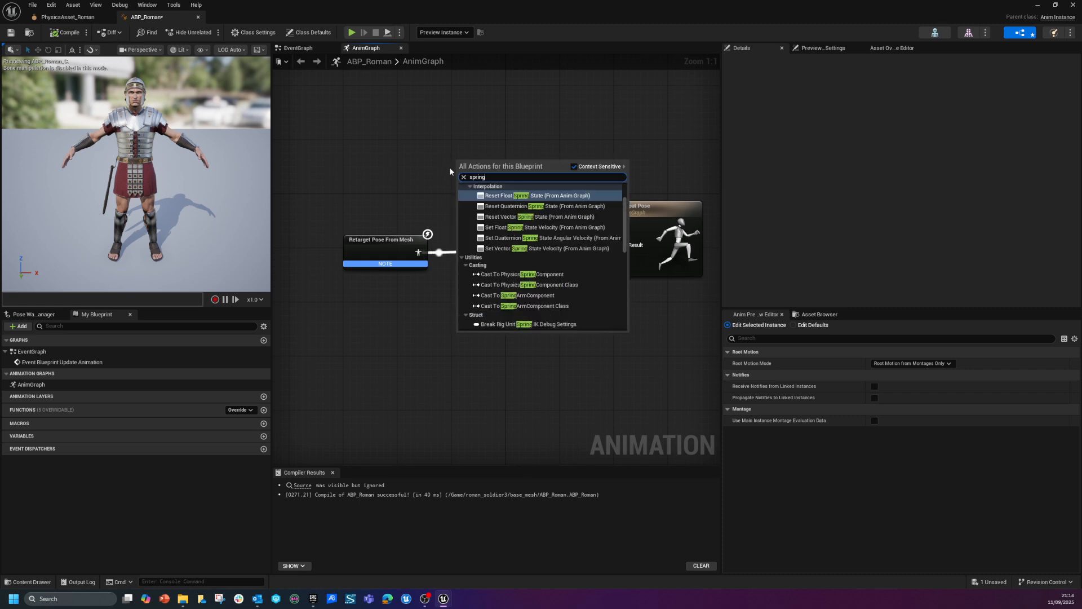
scroll(525, 244, "up", 2)
left_click(512, 204)
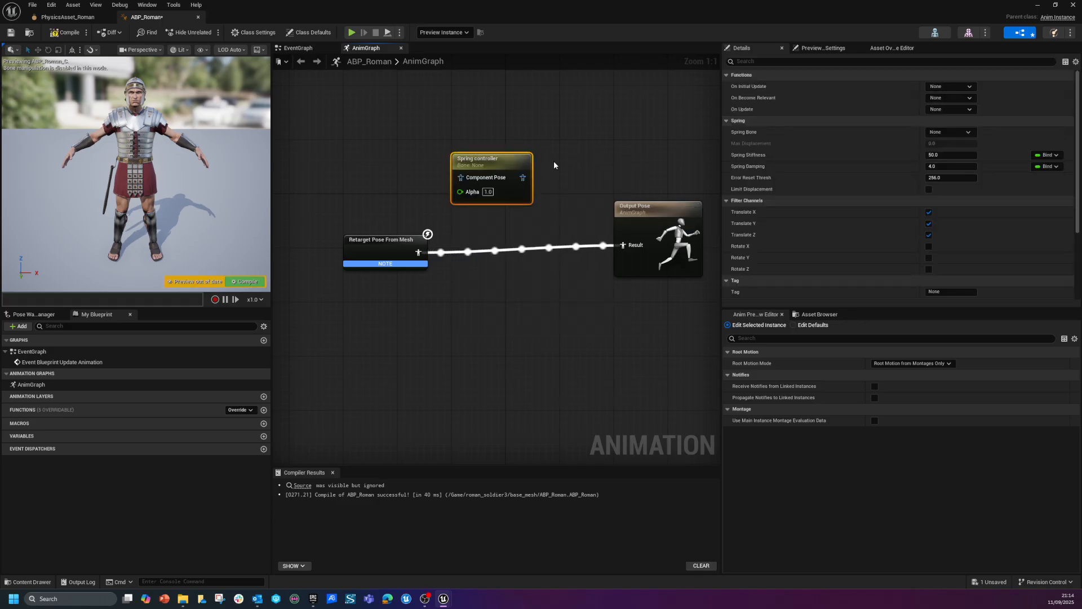
left_click_drag(461, 178, 418, 252)
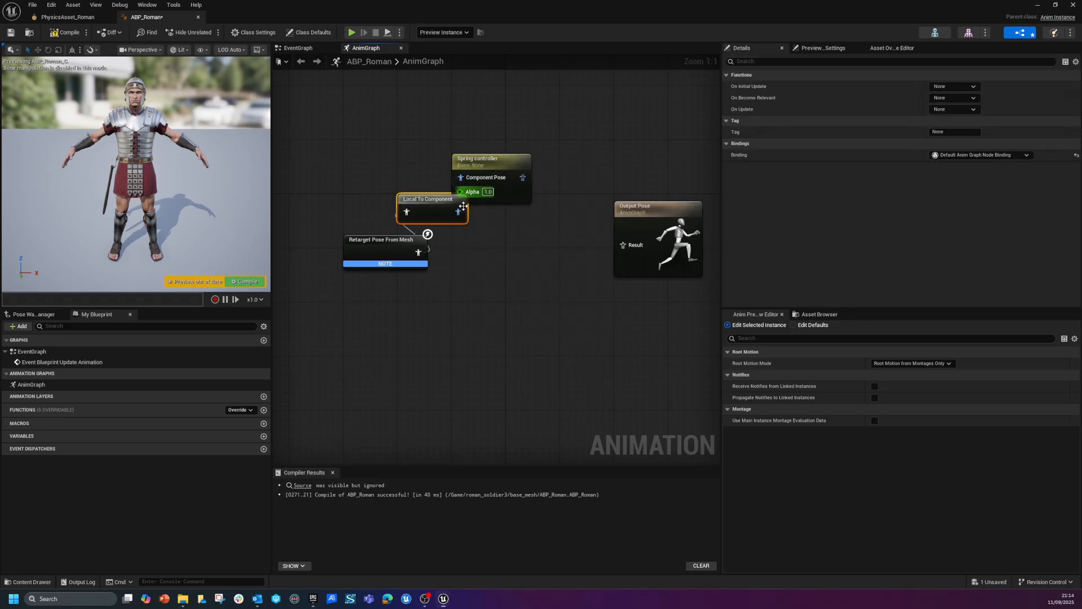
left_click(520, 161)
key("Delete")
left_click_drag(482, 219, 476, 269)
left_click(481, 303)
left_click(486, 319)
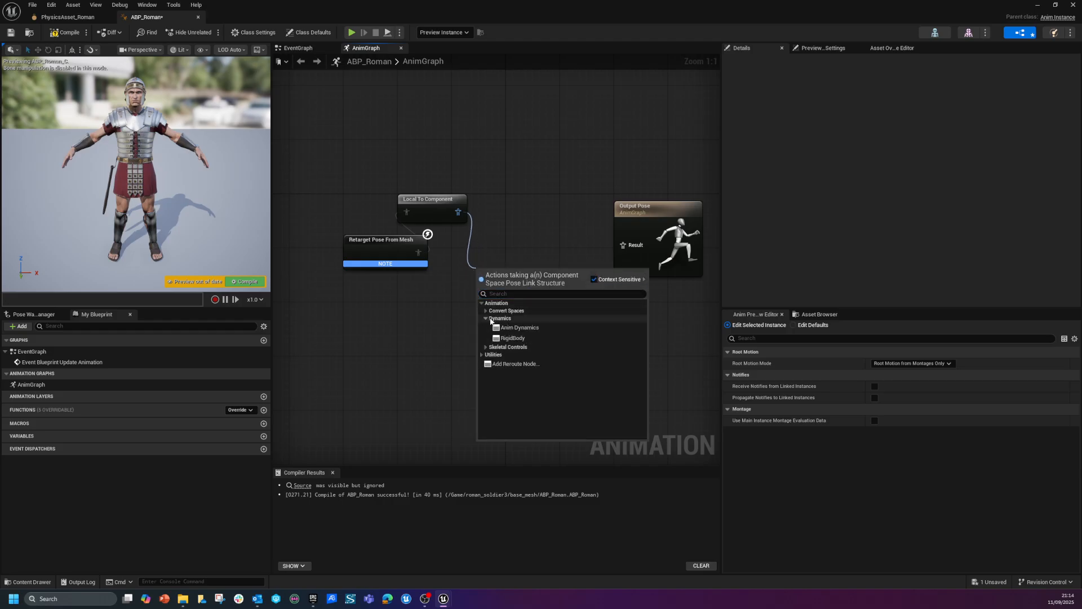
left_click(520, 327)
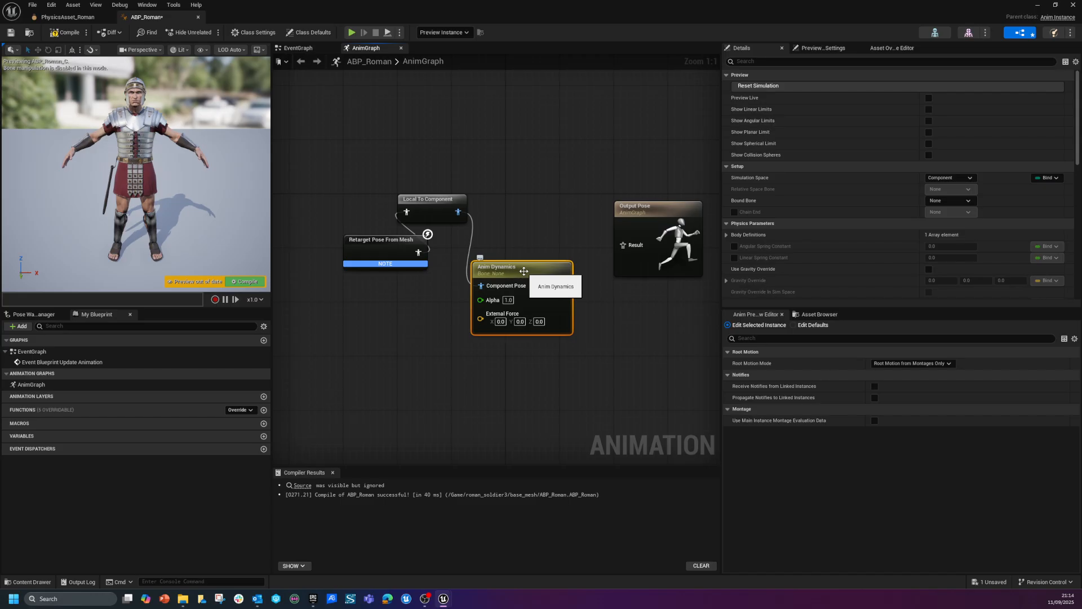
key("Delete")
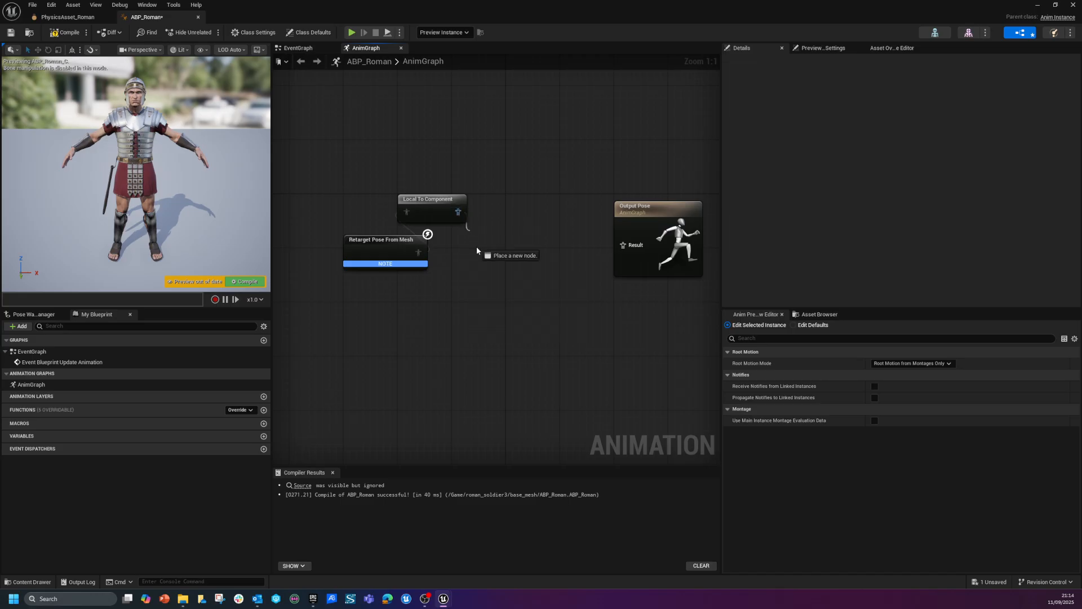
Step: Add a RigidBody node after Local To Component, link it to the Output Pose, and move Retarget Pose From Mesh clear of the other nodes
left_click_drag(476, 250, 476, 293)
left_click(481, 328)
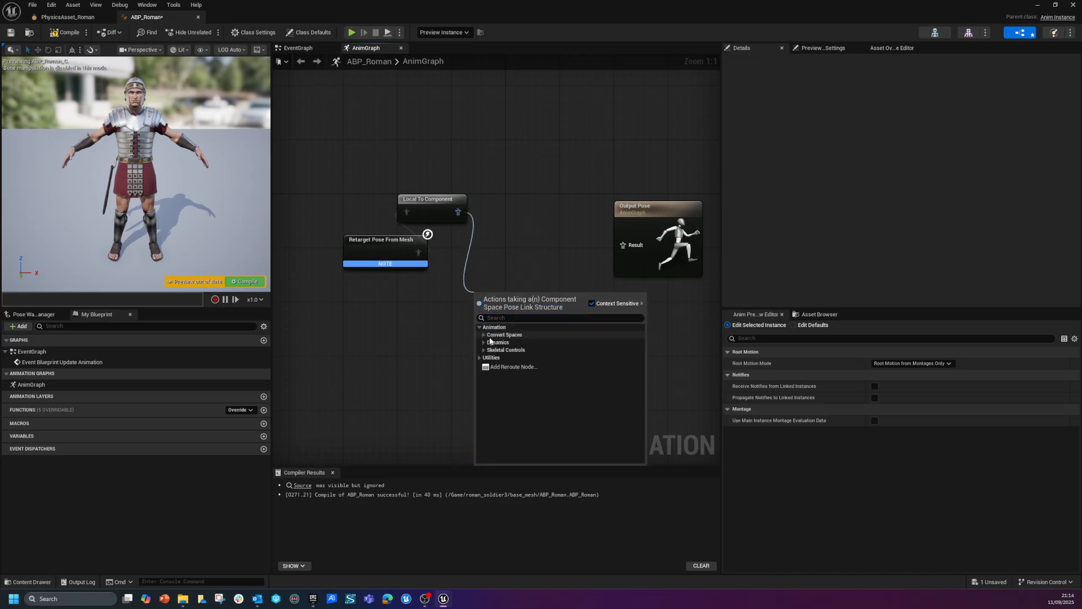
left_click(484, 343)
left_click(510, 362)
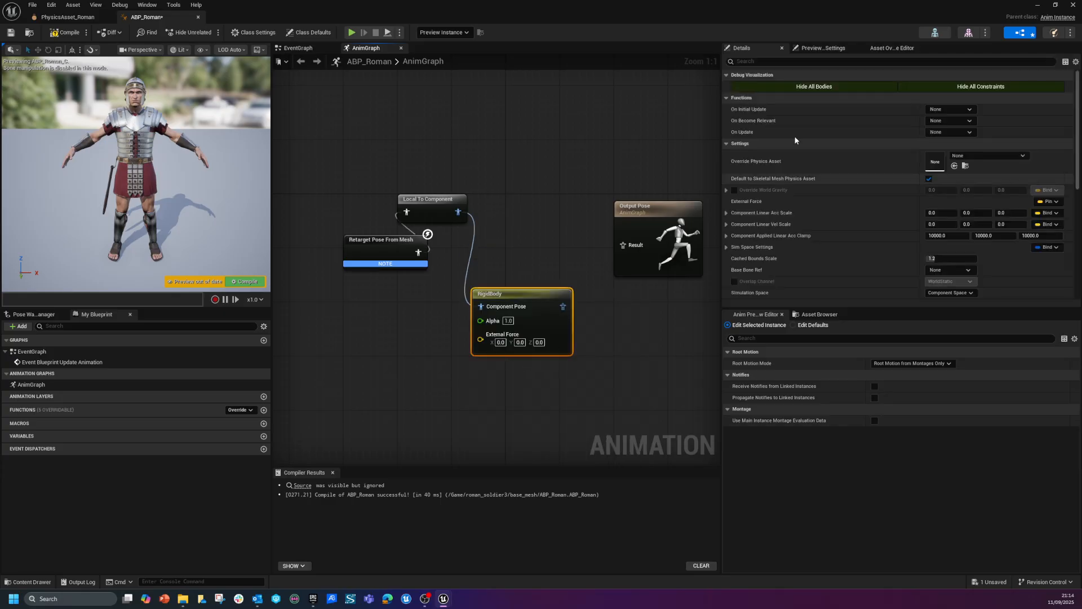
left_click_drag(562, 306, 623, 244)
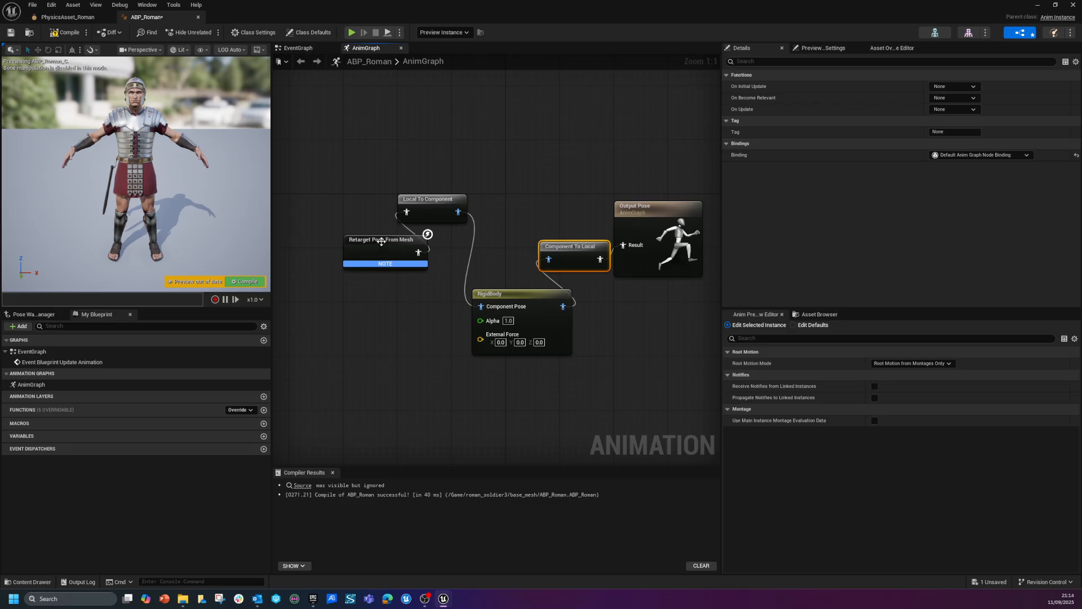
left_click_drag(381, 243, 333, 251)
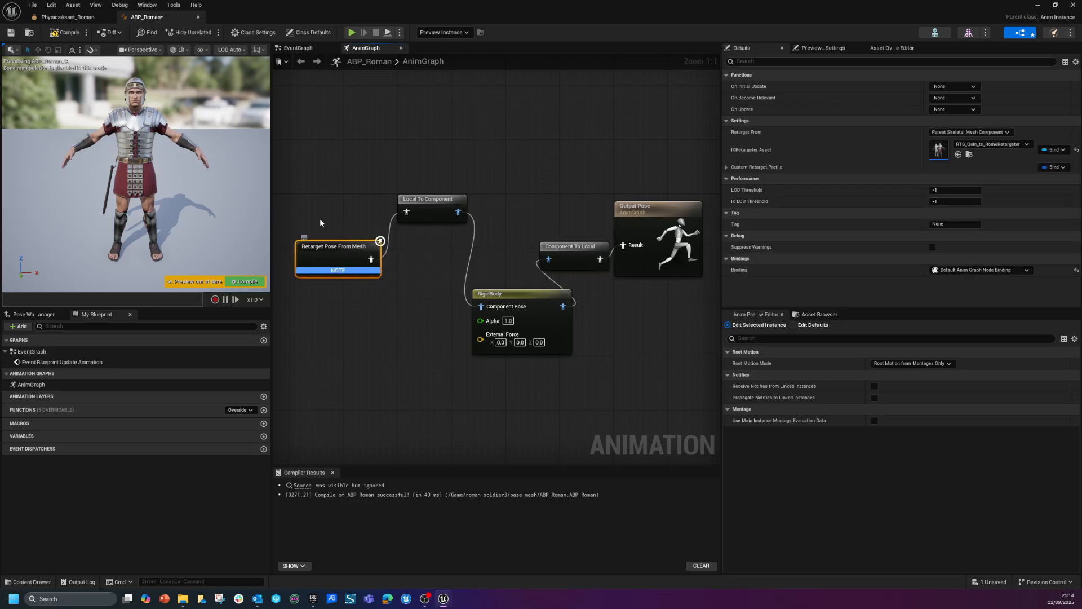
Step: Set the RigidBody node's override physics asset to PhysicsAsset_Roman, and compile and save the animation blueprint
left_click(479, 296)
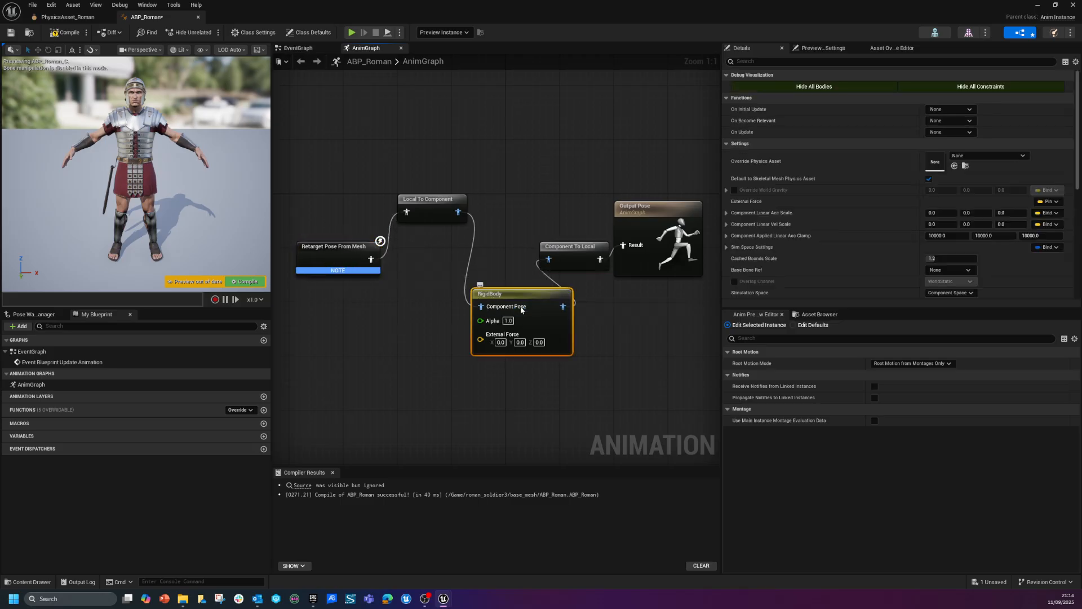
left_click(984, 156)
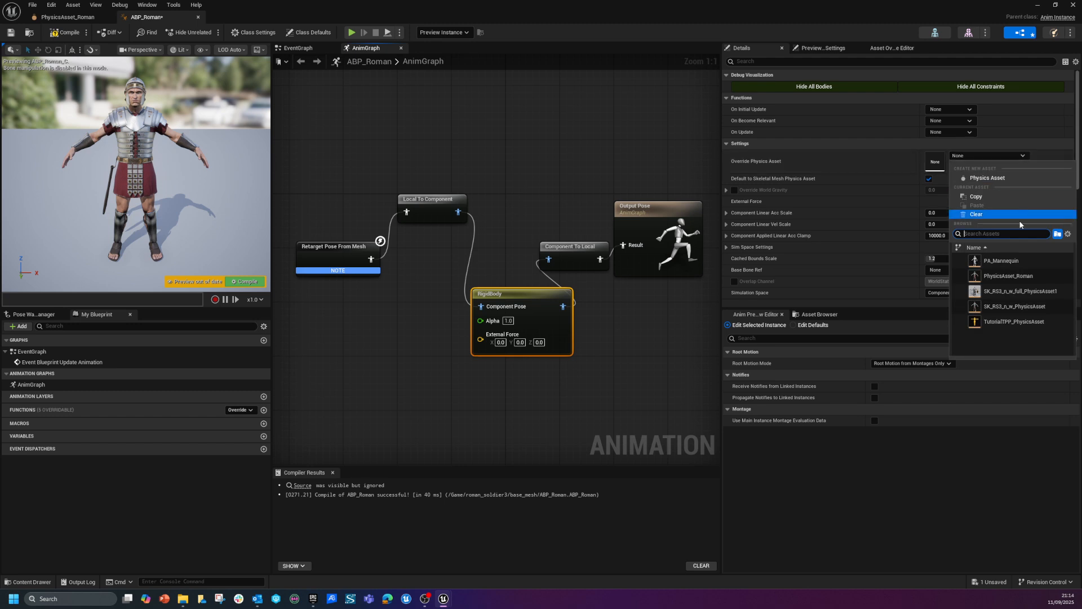
left_click(1018, 275)
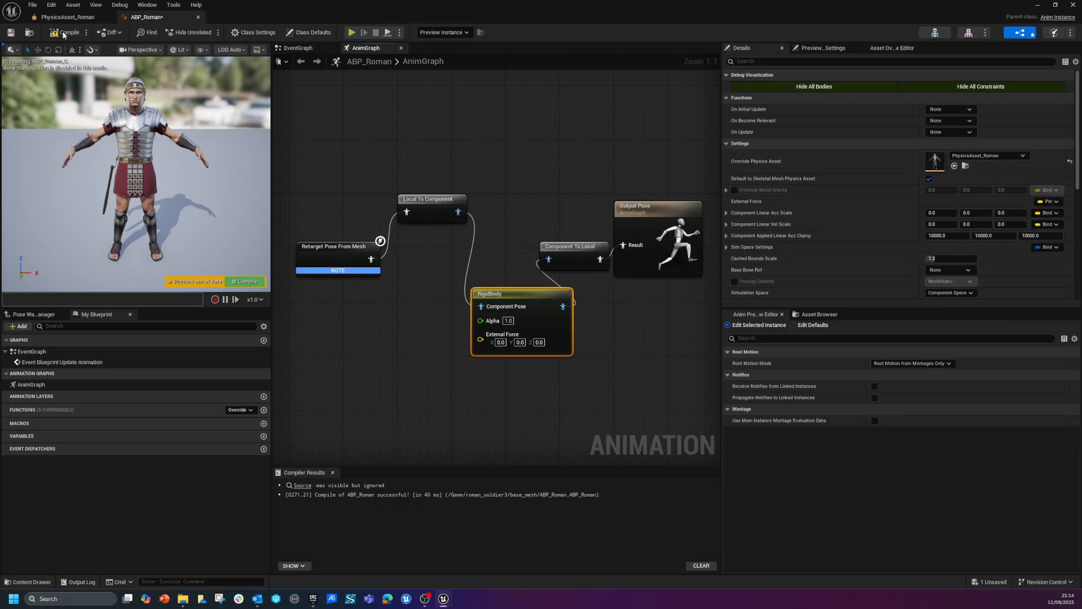
left_click(69, 35)
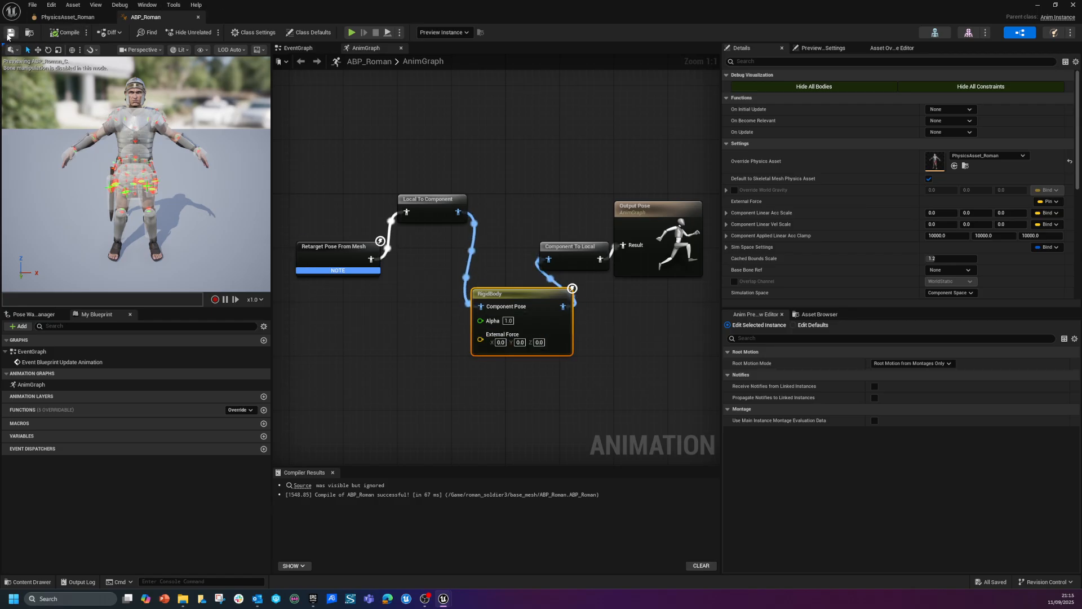
Step: Play Lvl_Combat in the editor and run the Roman soldier around the blocks and ramps to examine the armour physics in motion
left_click_drag(500, 8, 555, 608)
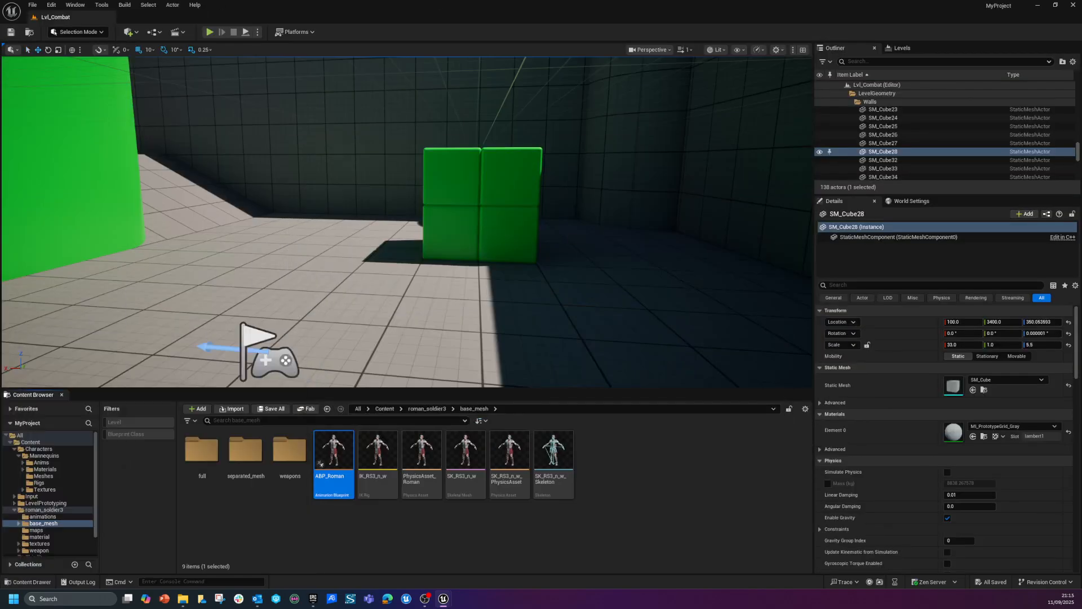
left_click(209, 32)
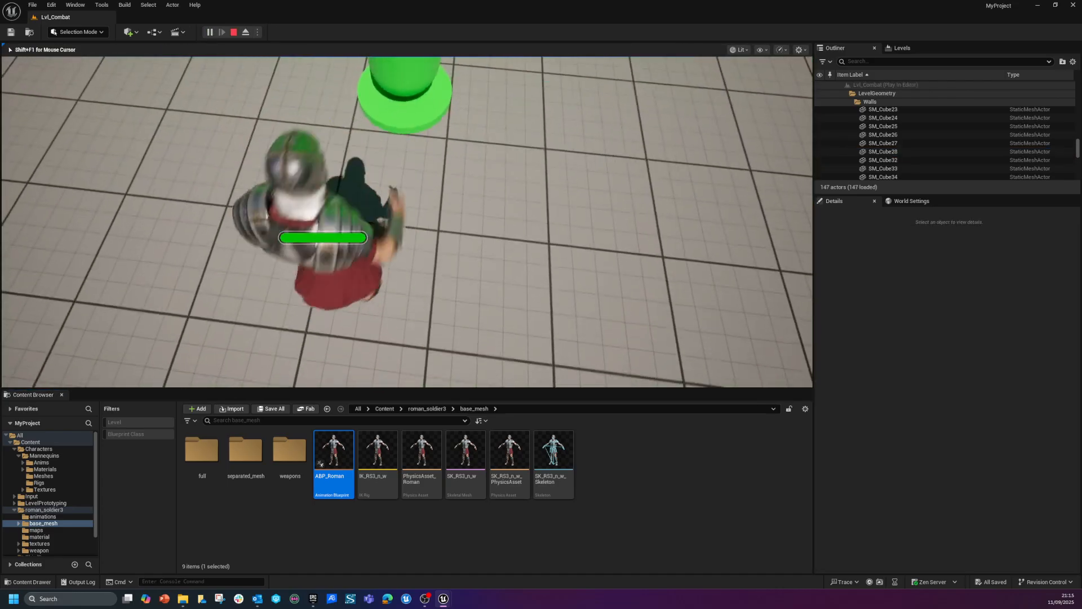
key("w")
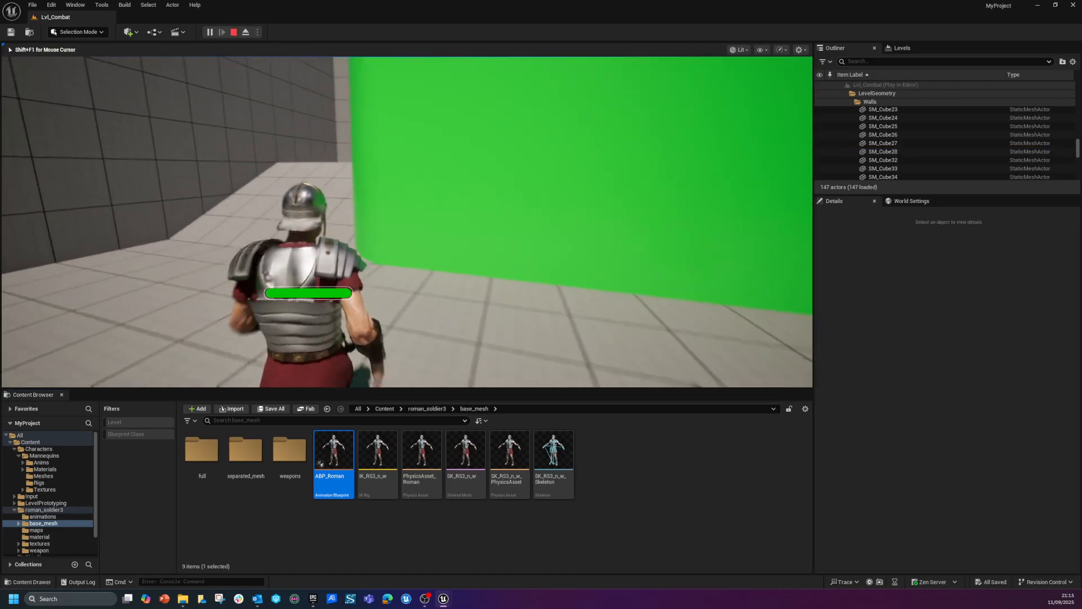
key("w")
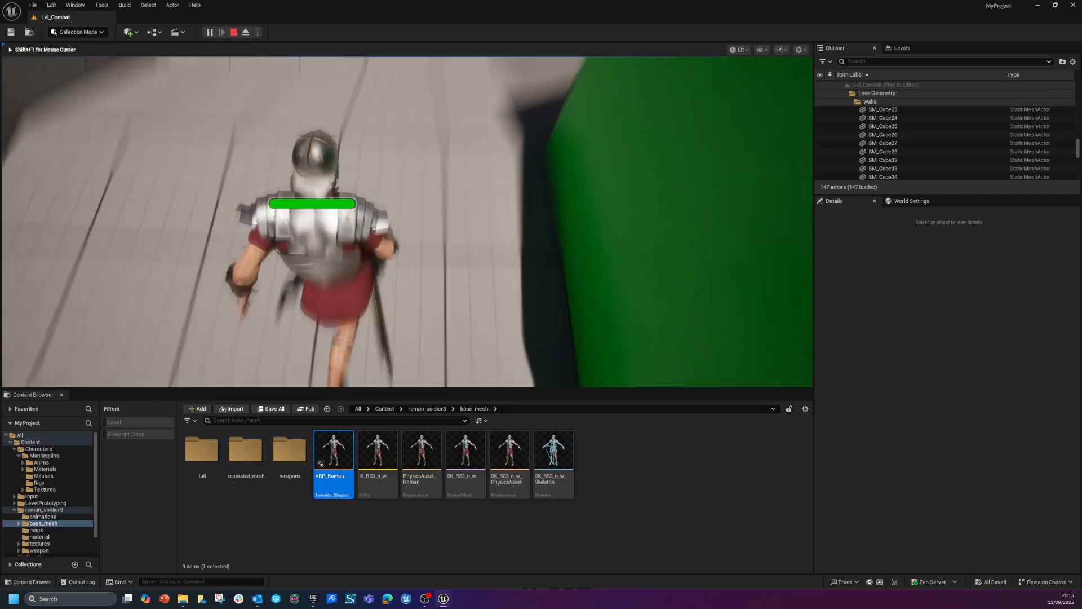
key("w")
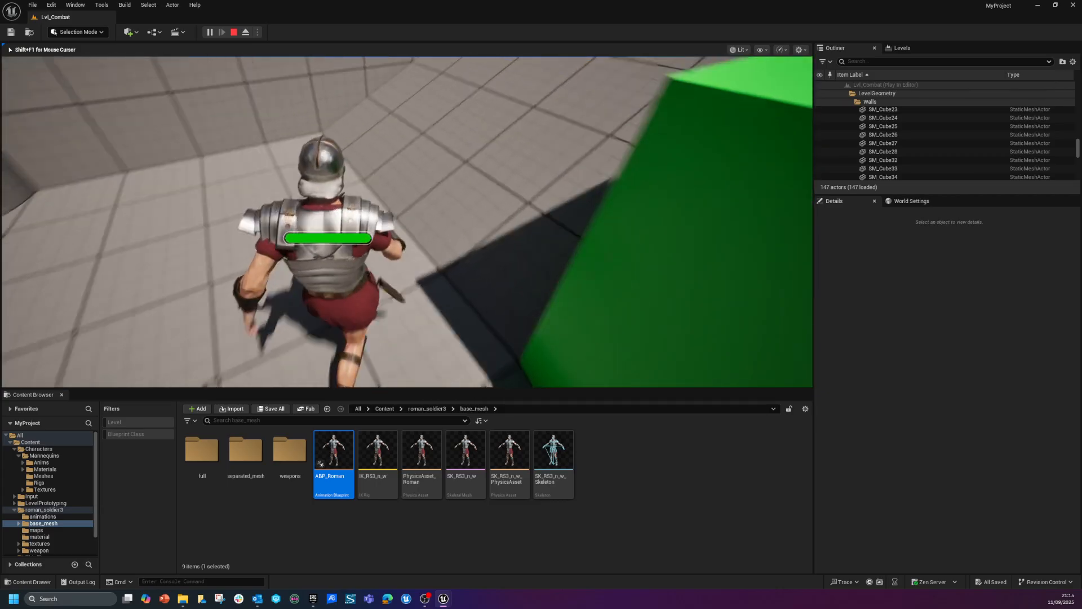
key("w")
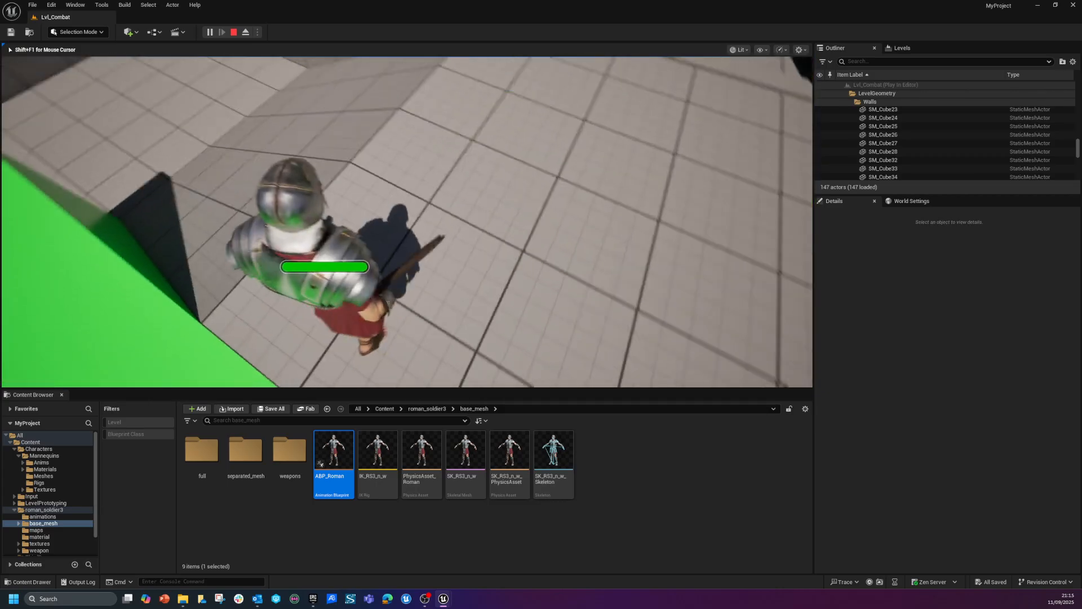
key("w")
key("w")
key("w")
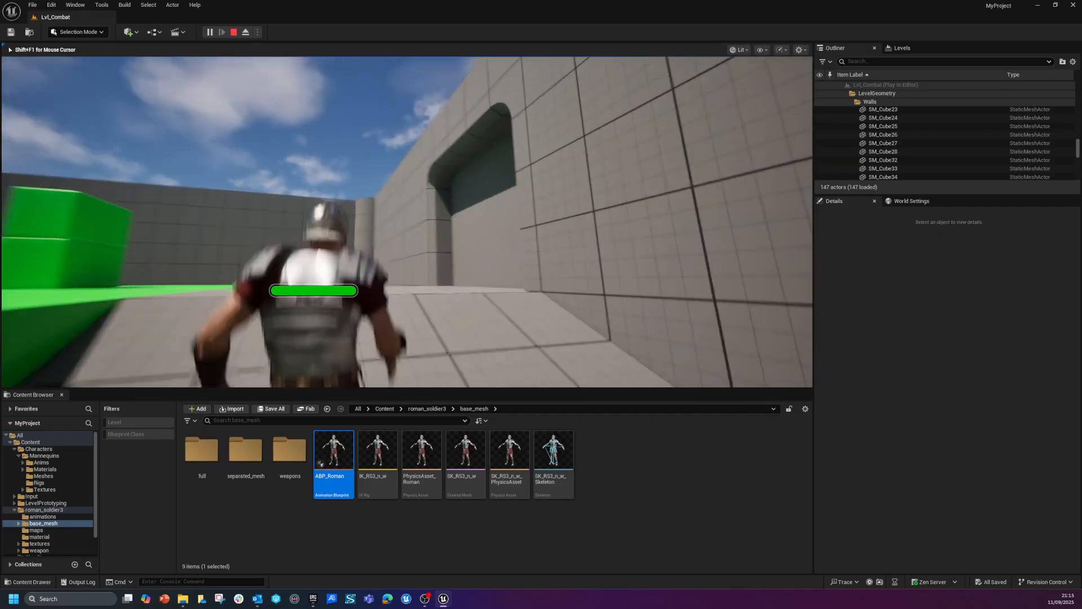
key("w")
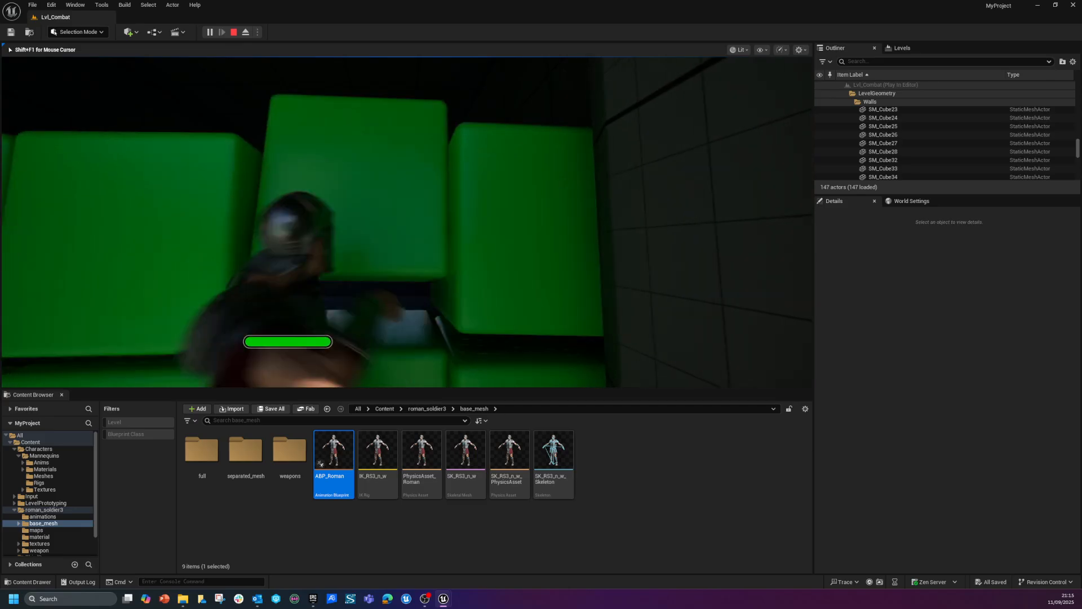
key("w")
key("w")
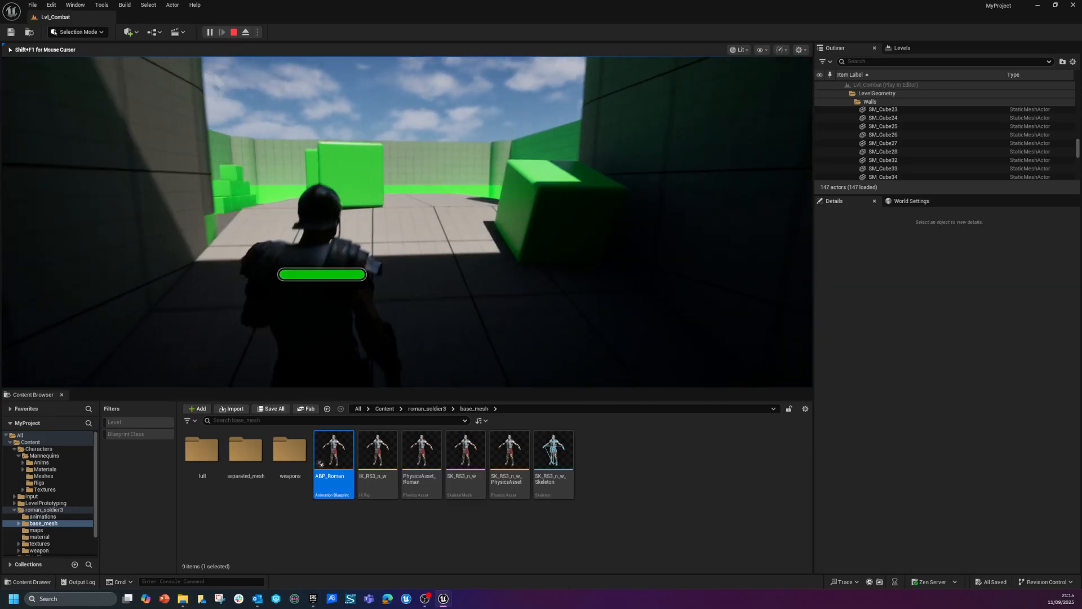
Step: Fight the enemy soldiers in the green arena to examine how the armour and tunic physics behave during attacks and hits
key("w")
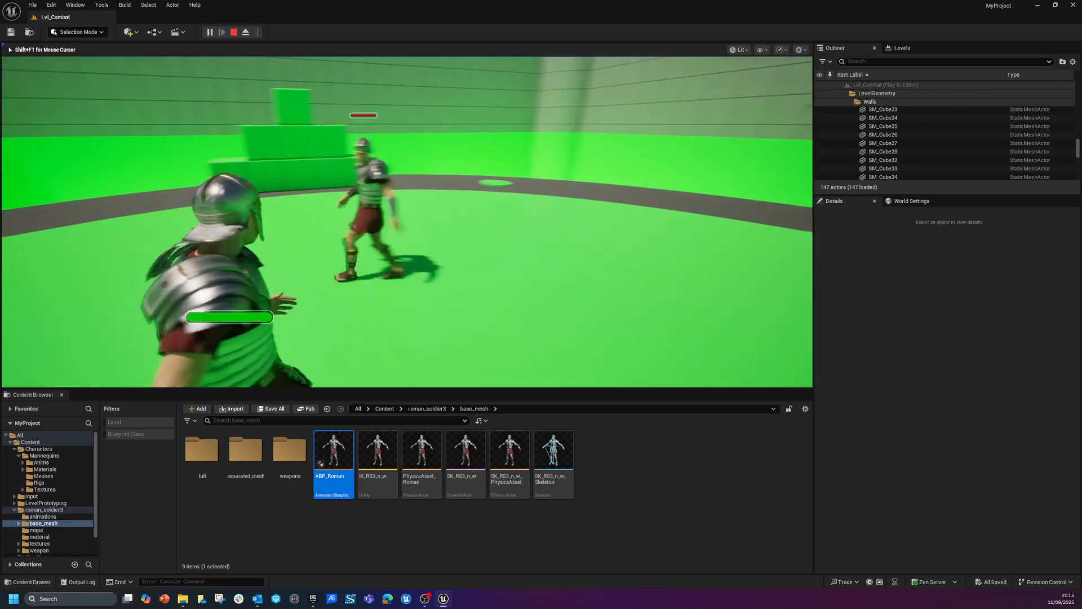
key("w")
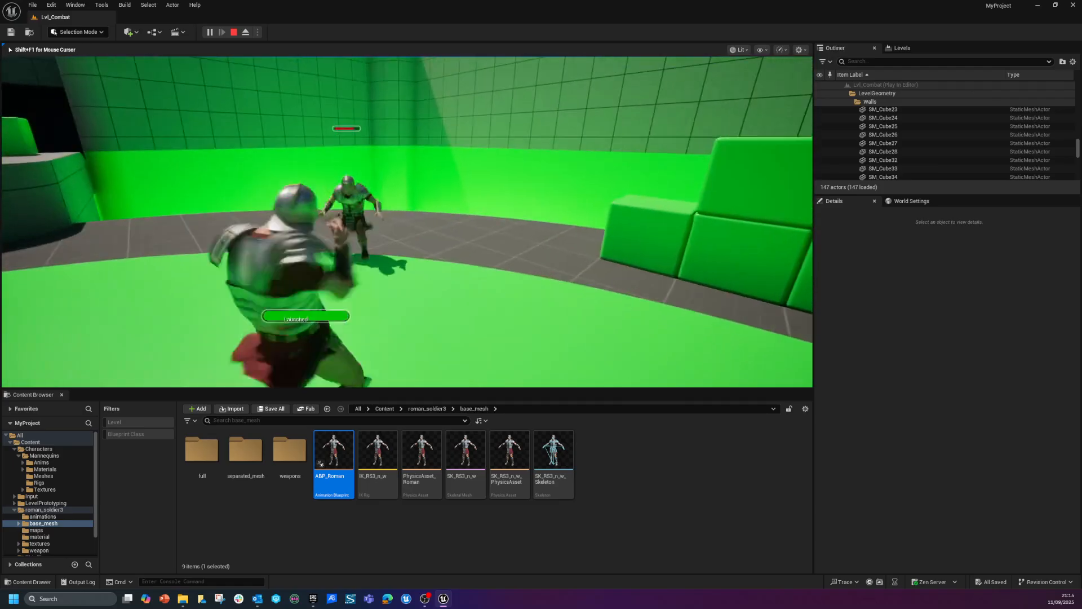
key("w")
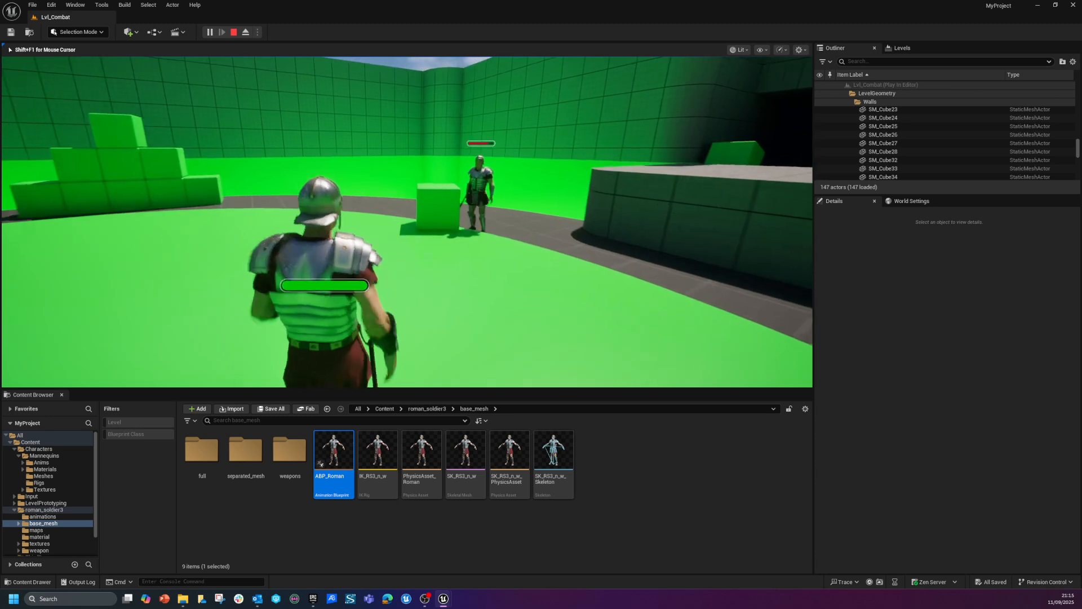
key("w")
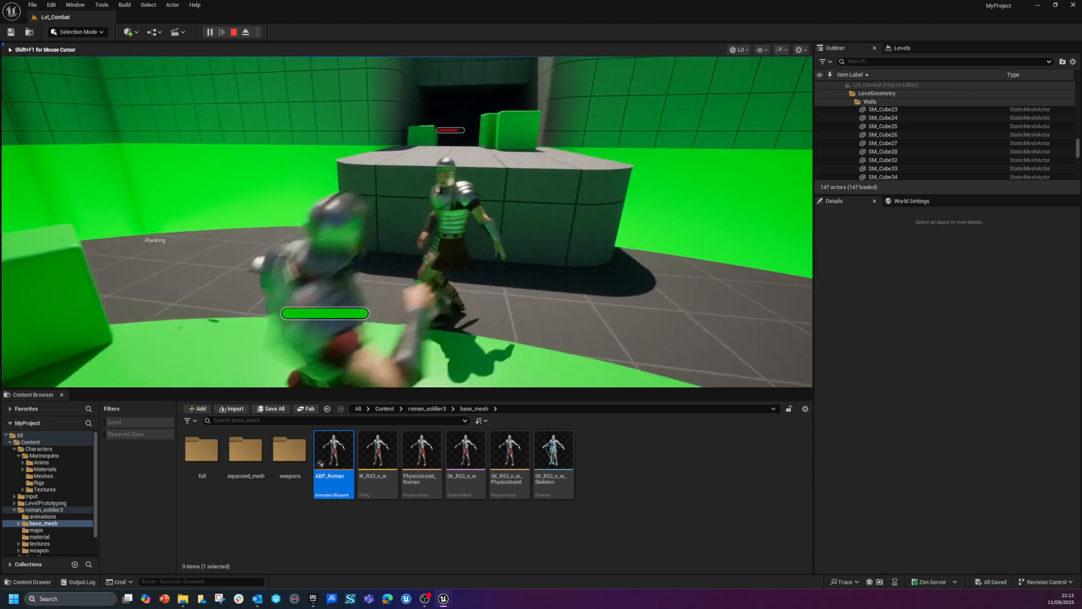
key("w")
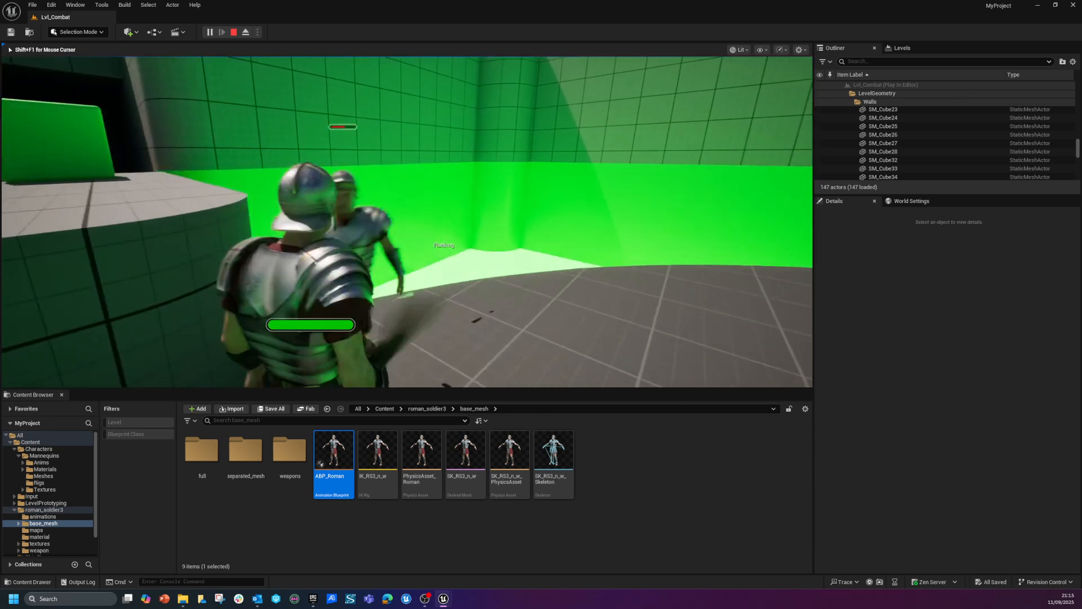
key("w")
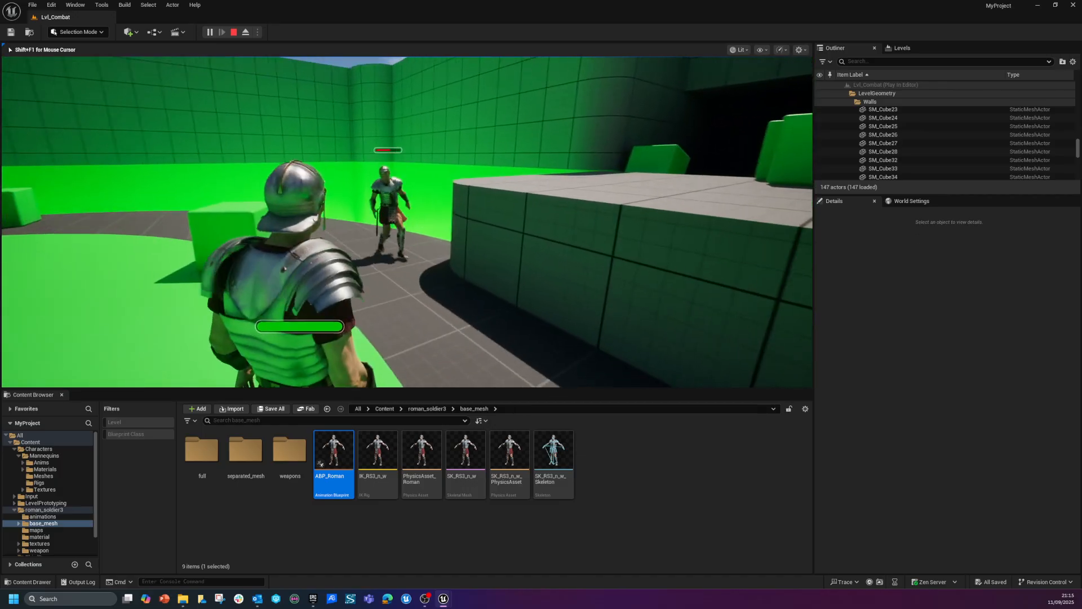
key("w")
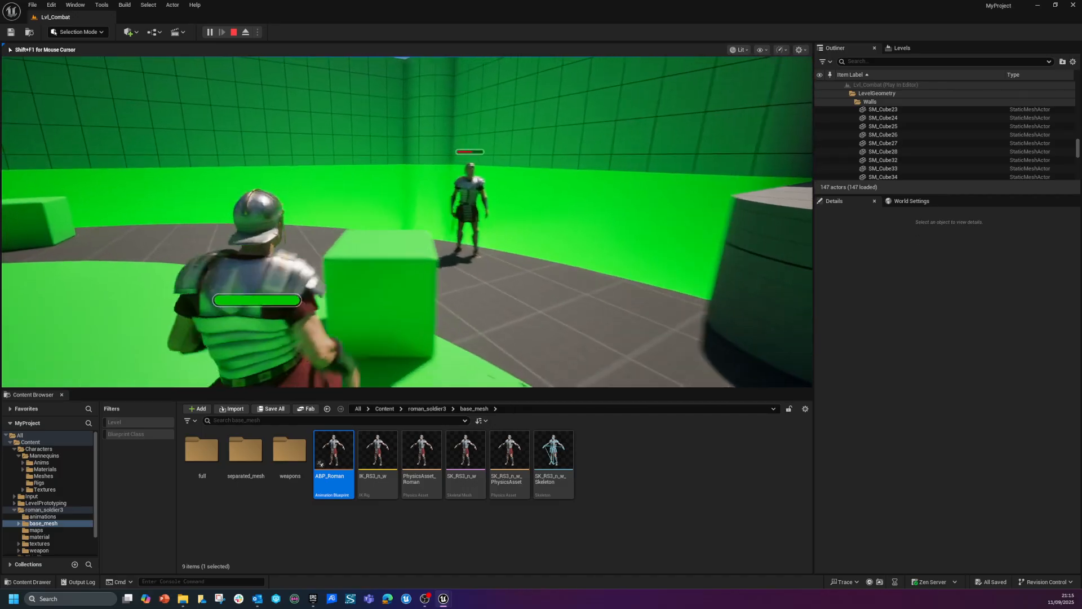
key("w")
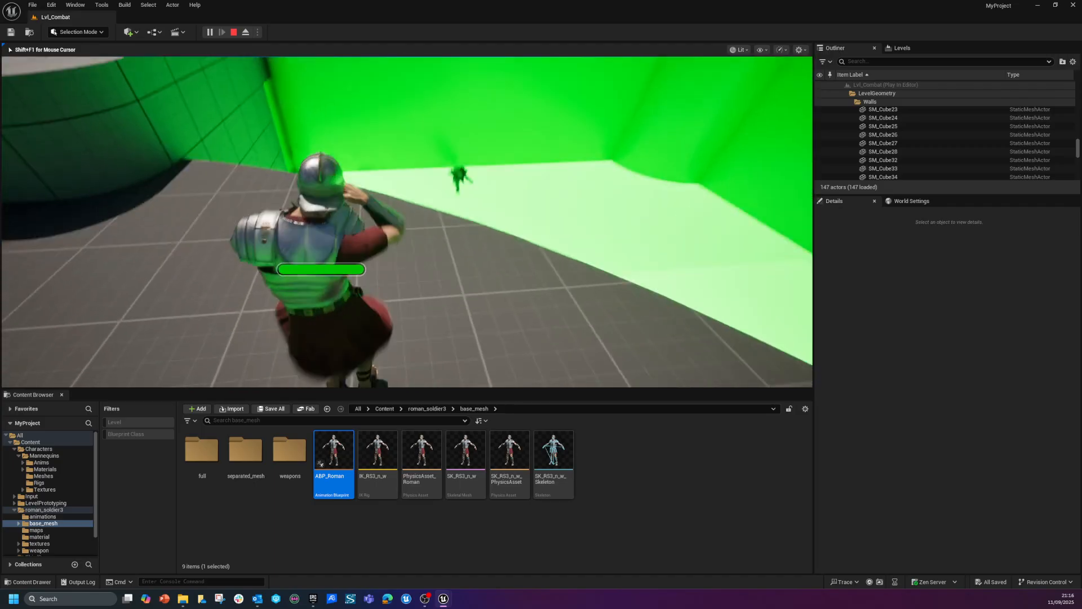
key("w")
key("w")
key("w")
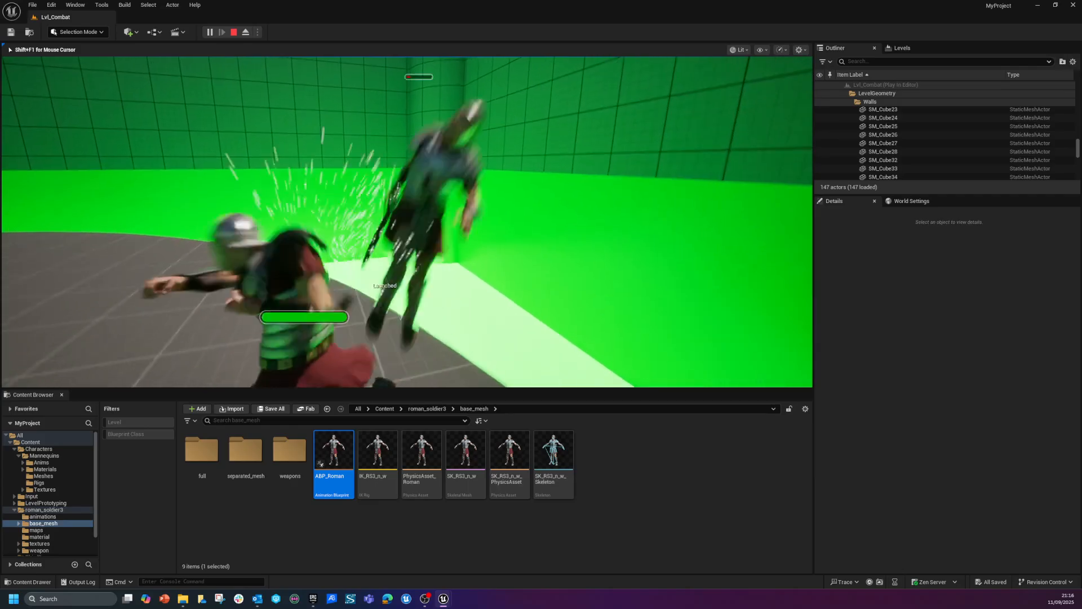
Step: Move the soldier through the shaded passage beside the arena and examine the shoulder armour and helmet from behind
key("w")
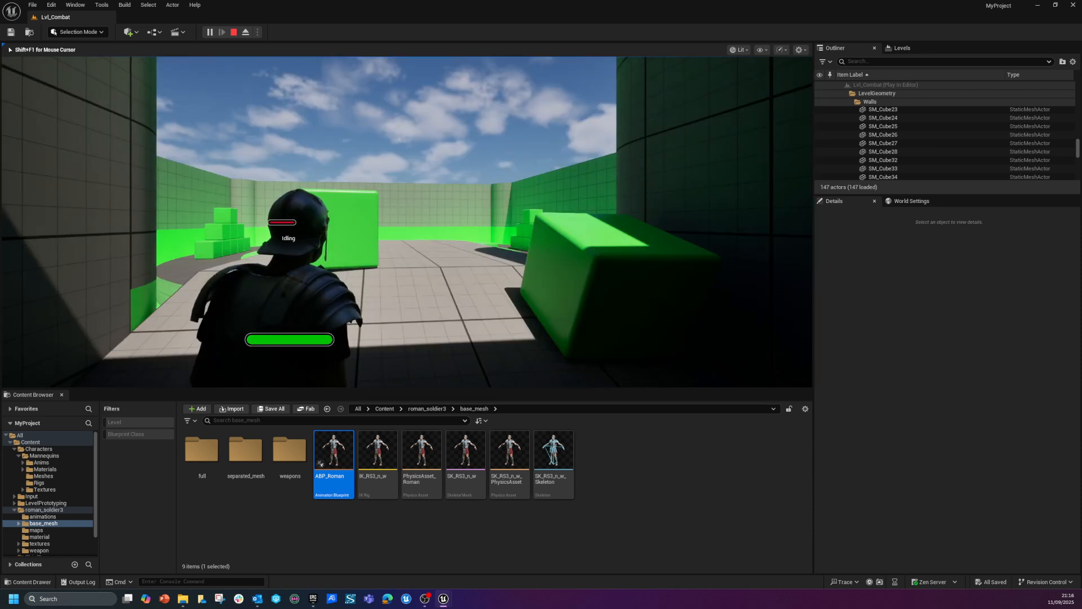
key("w")
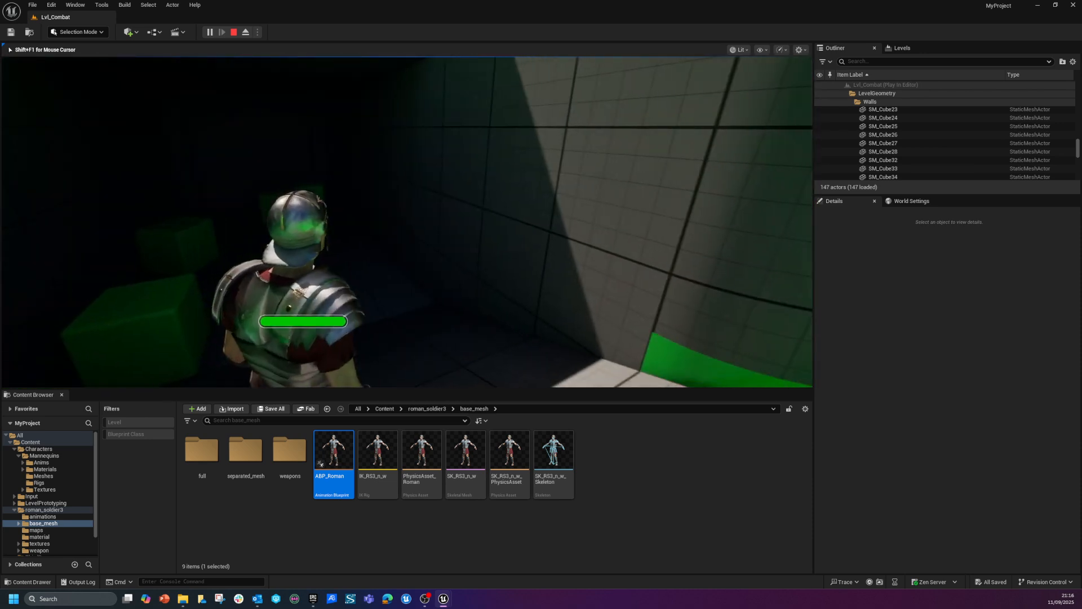
key("w")
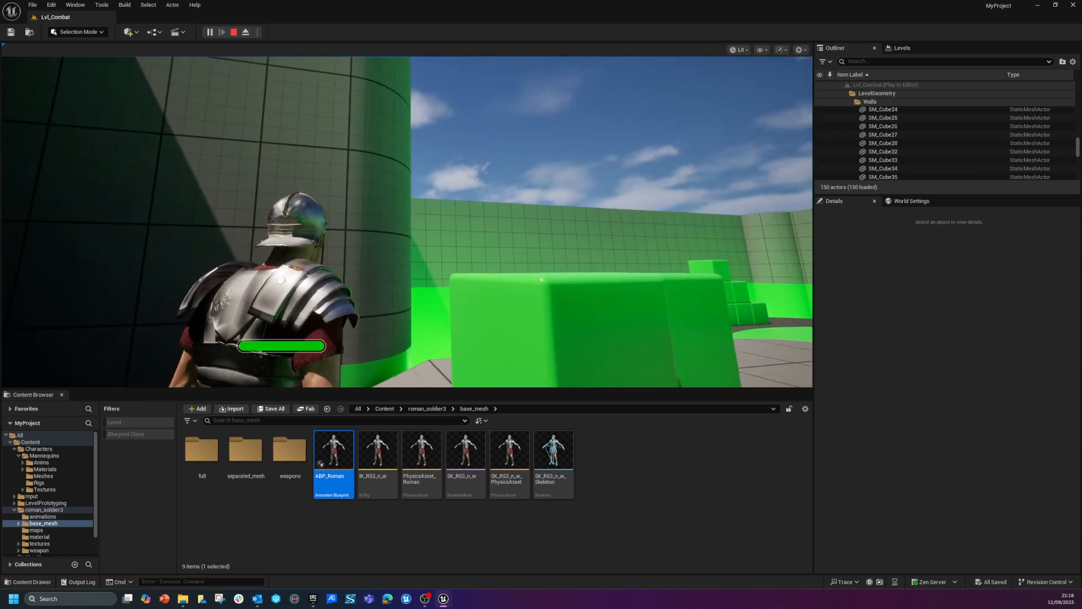